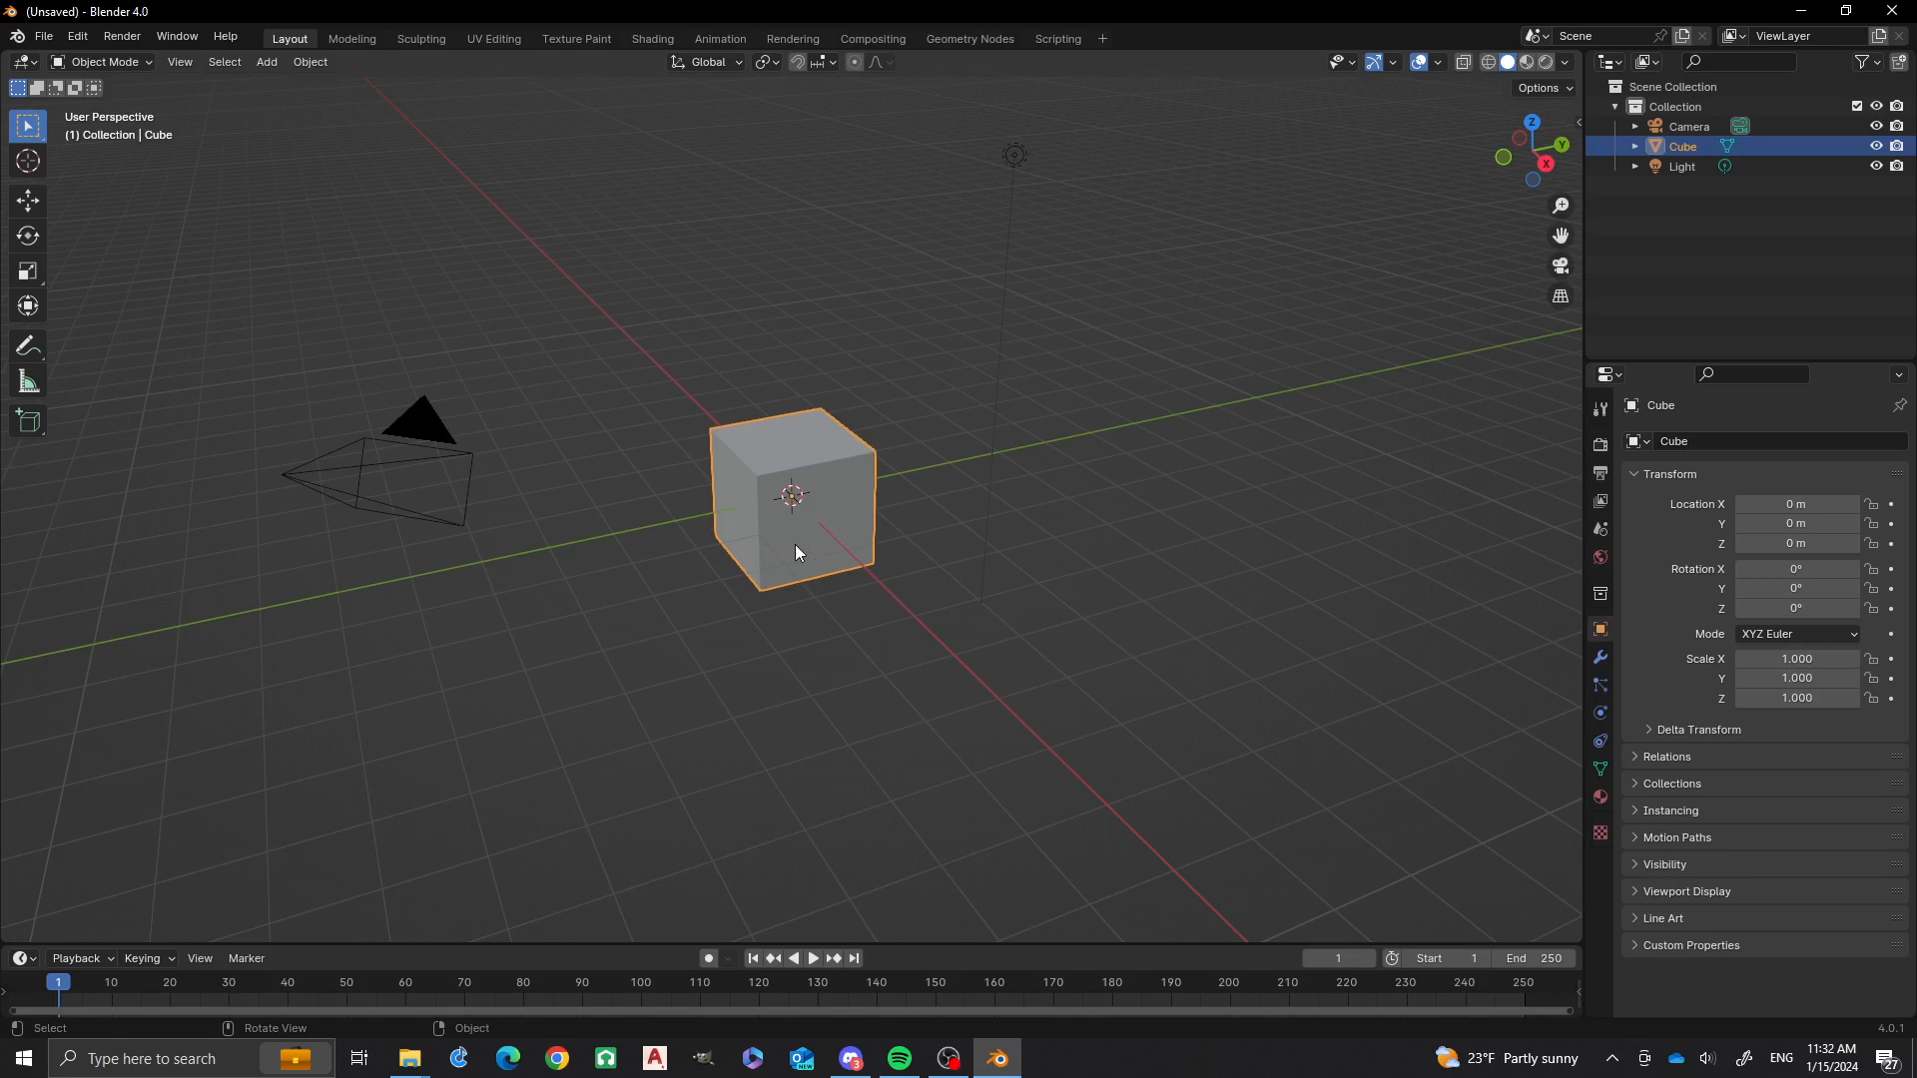
# Delete the default cube and add a Bezier curve at the world origin.
pyautogui.press('x')
pyautogui.click(794, 543)
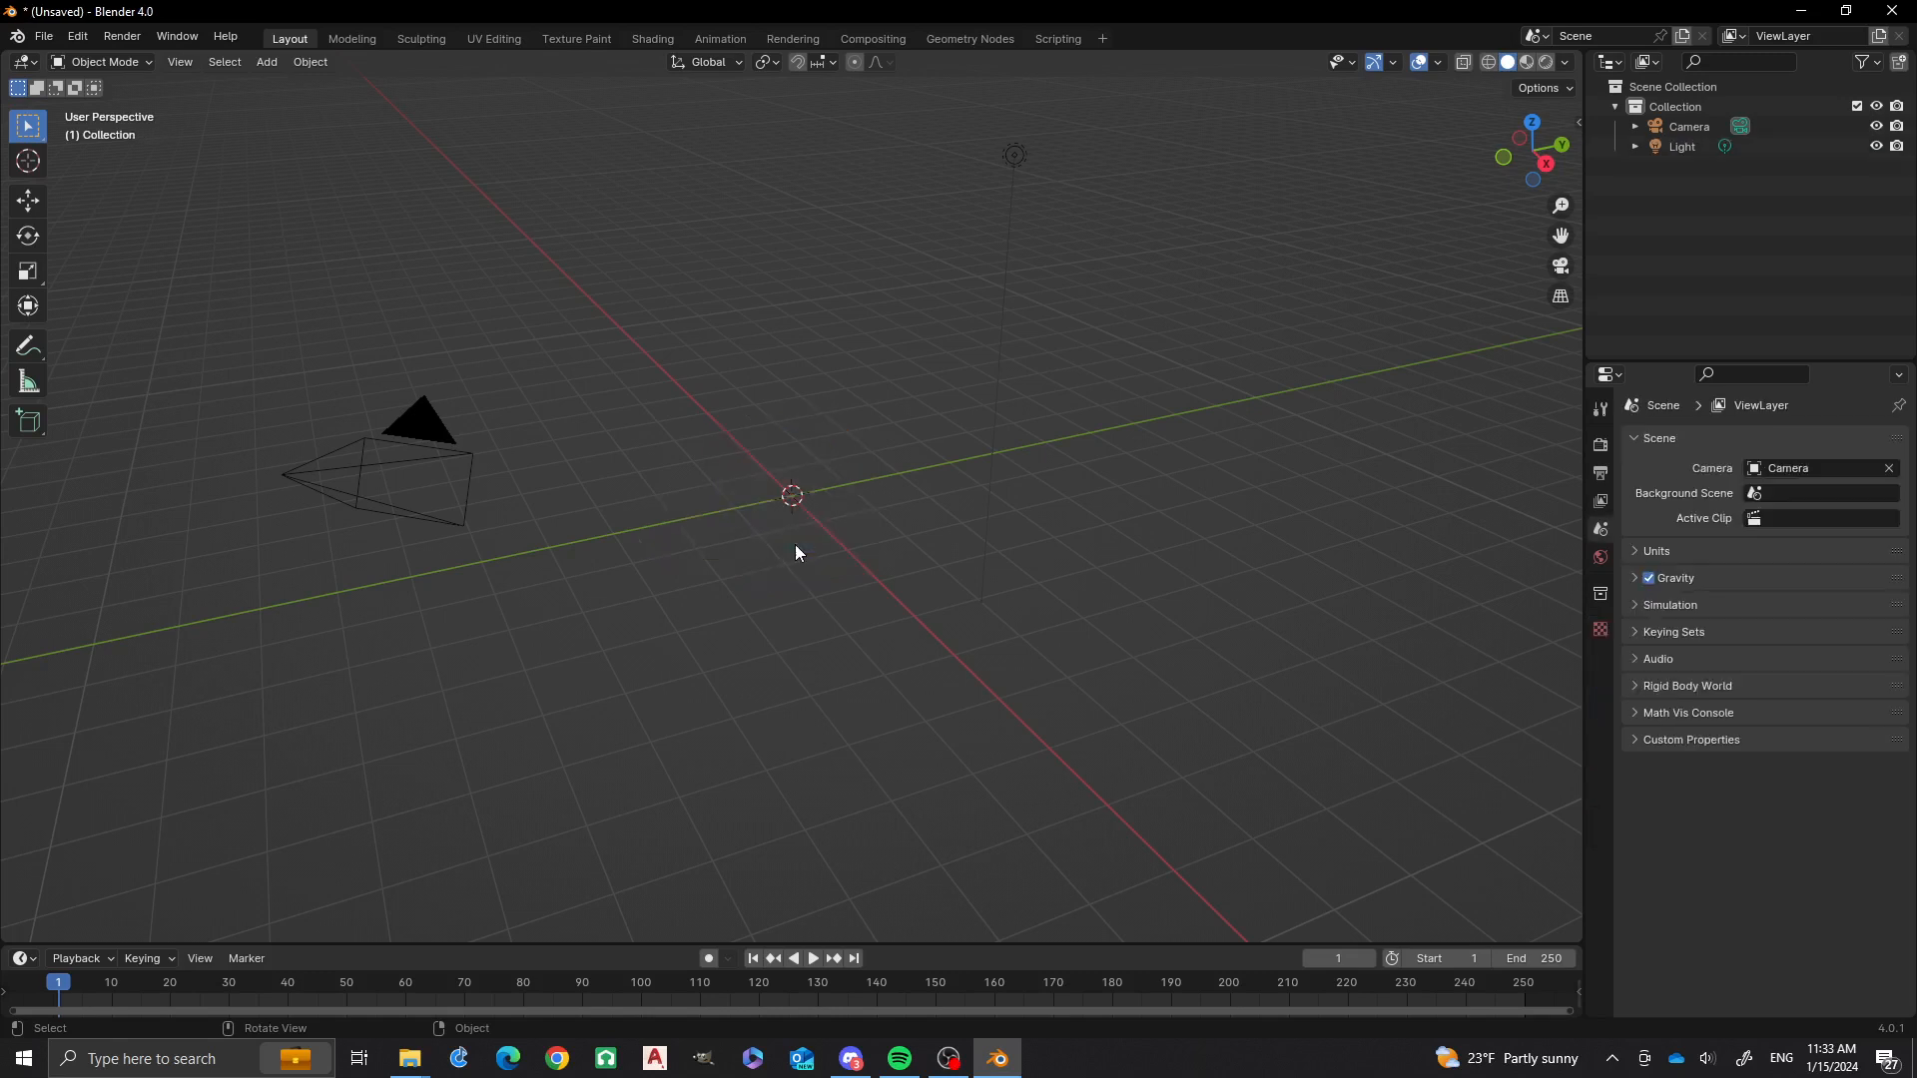
pyautogui.moveTo(681, 529); pyautogui.dragTo(781, 615, button='middle')
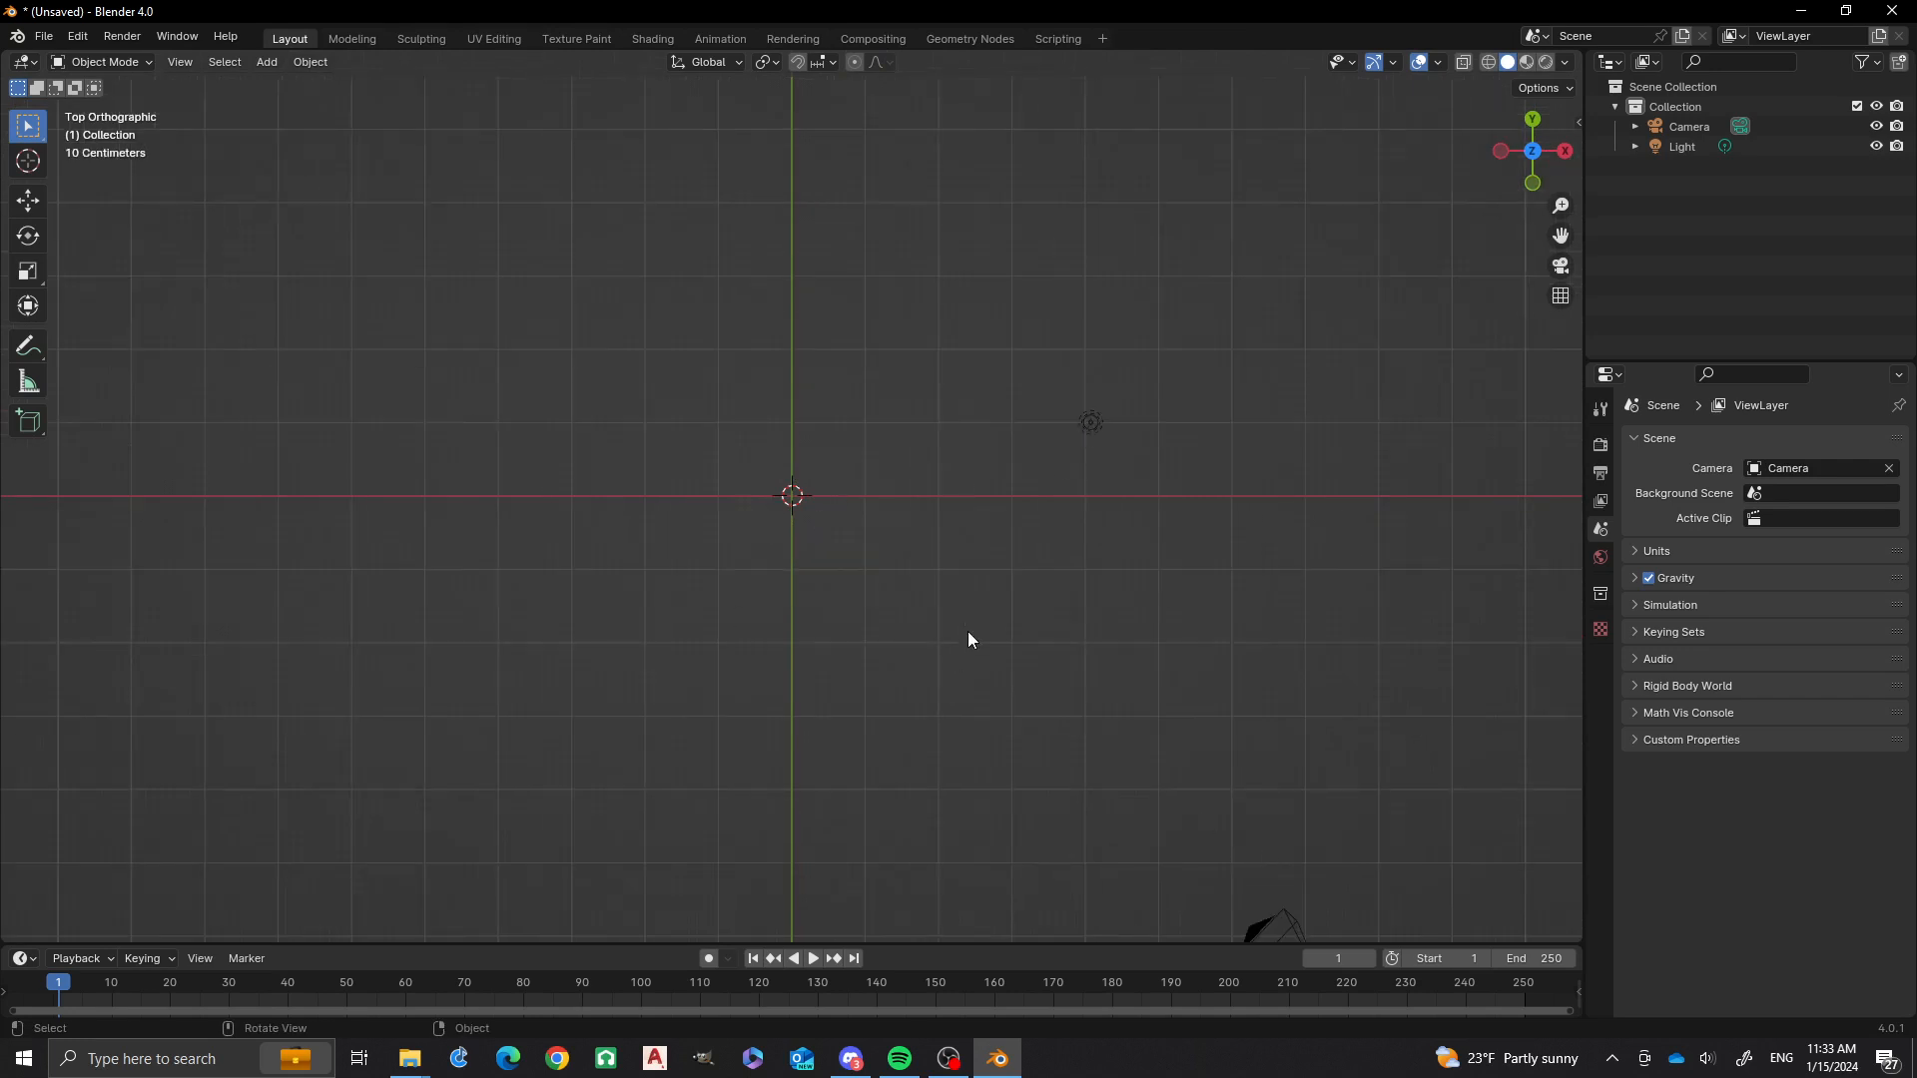
pyautogui.hotkey('shift', 'a')
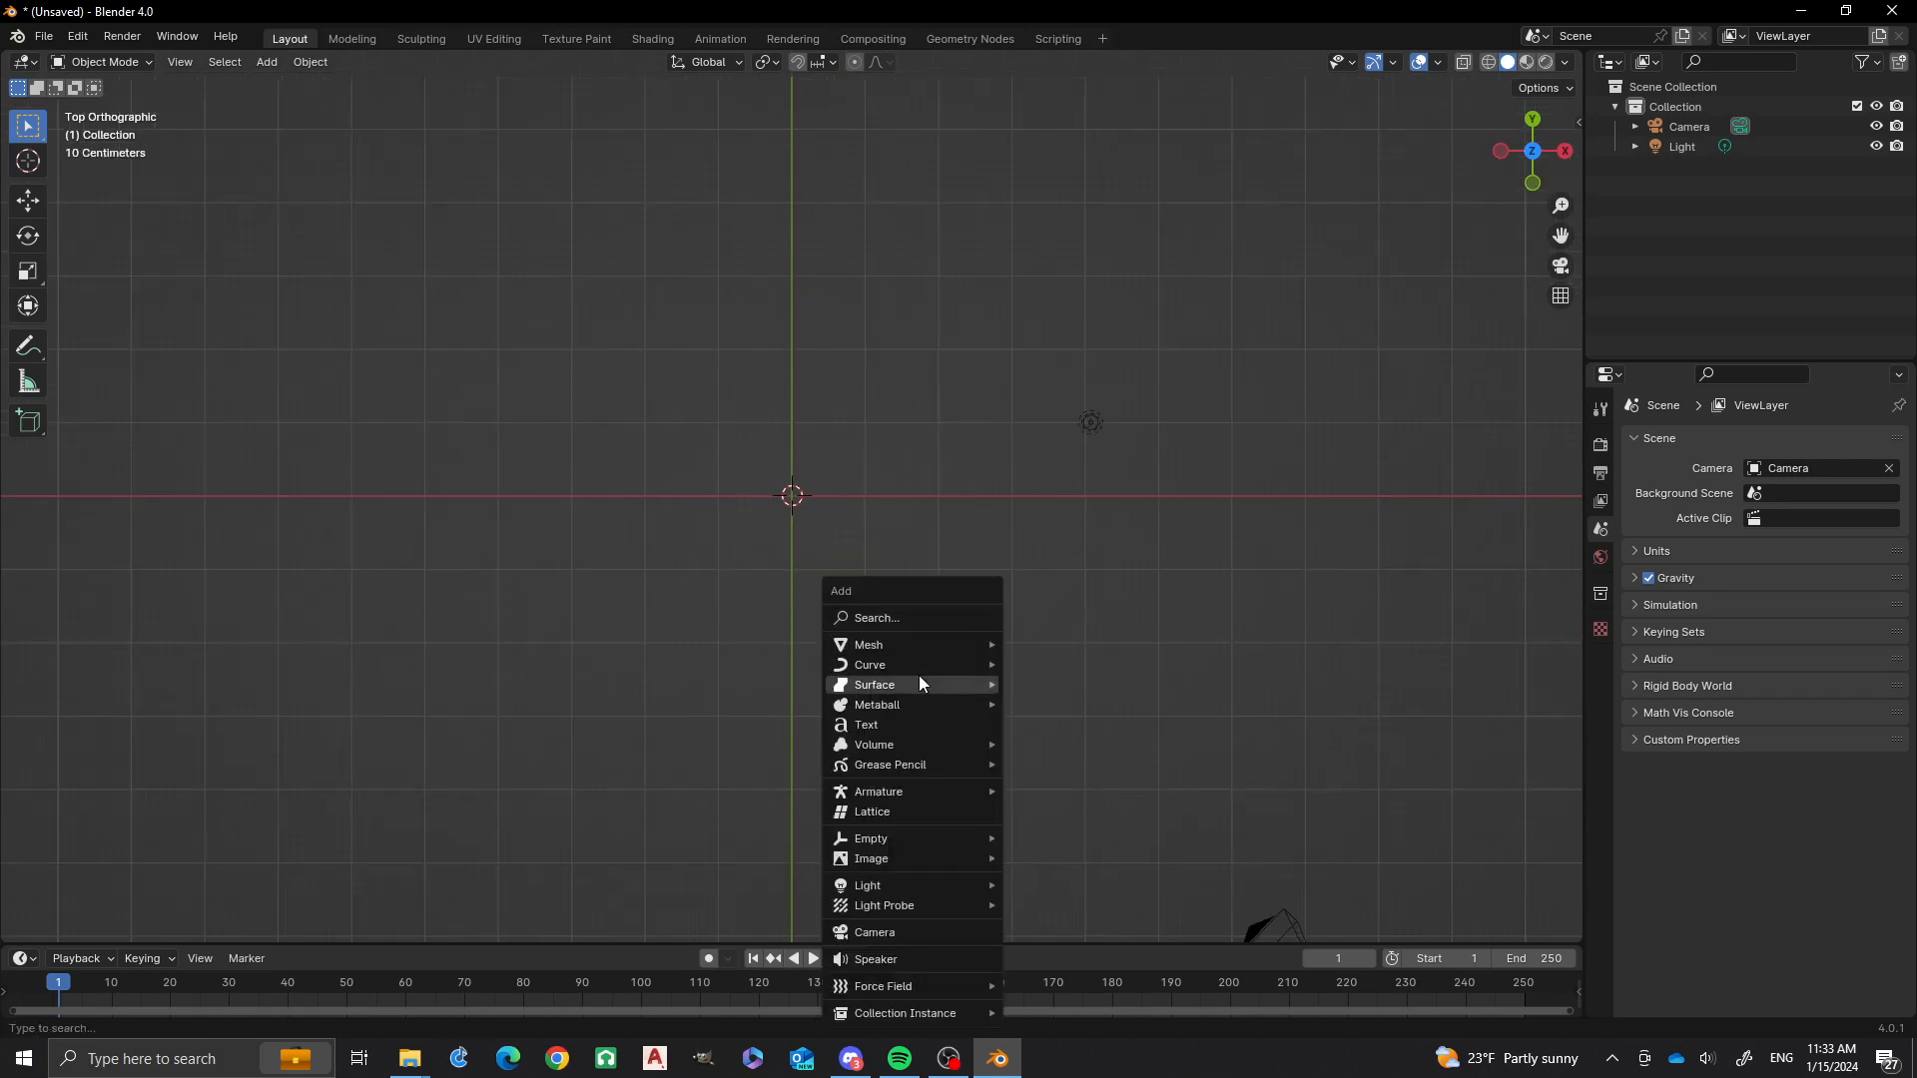
pyautogui.moveTo(921, 669)
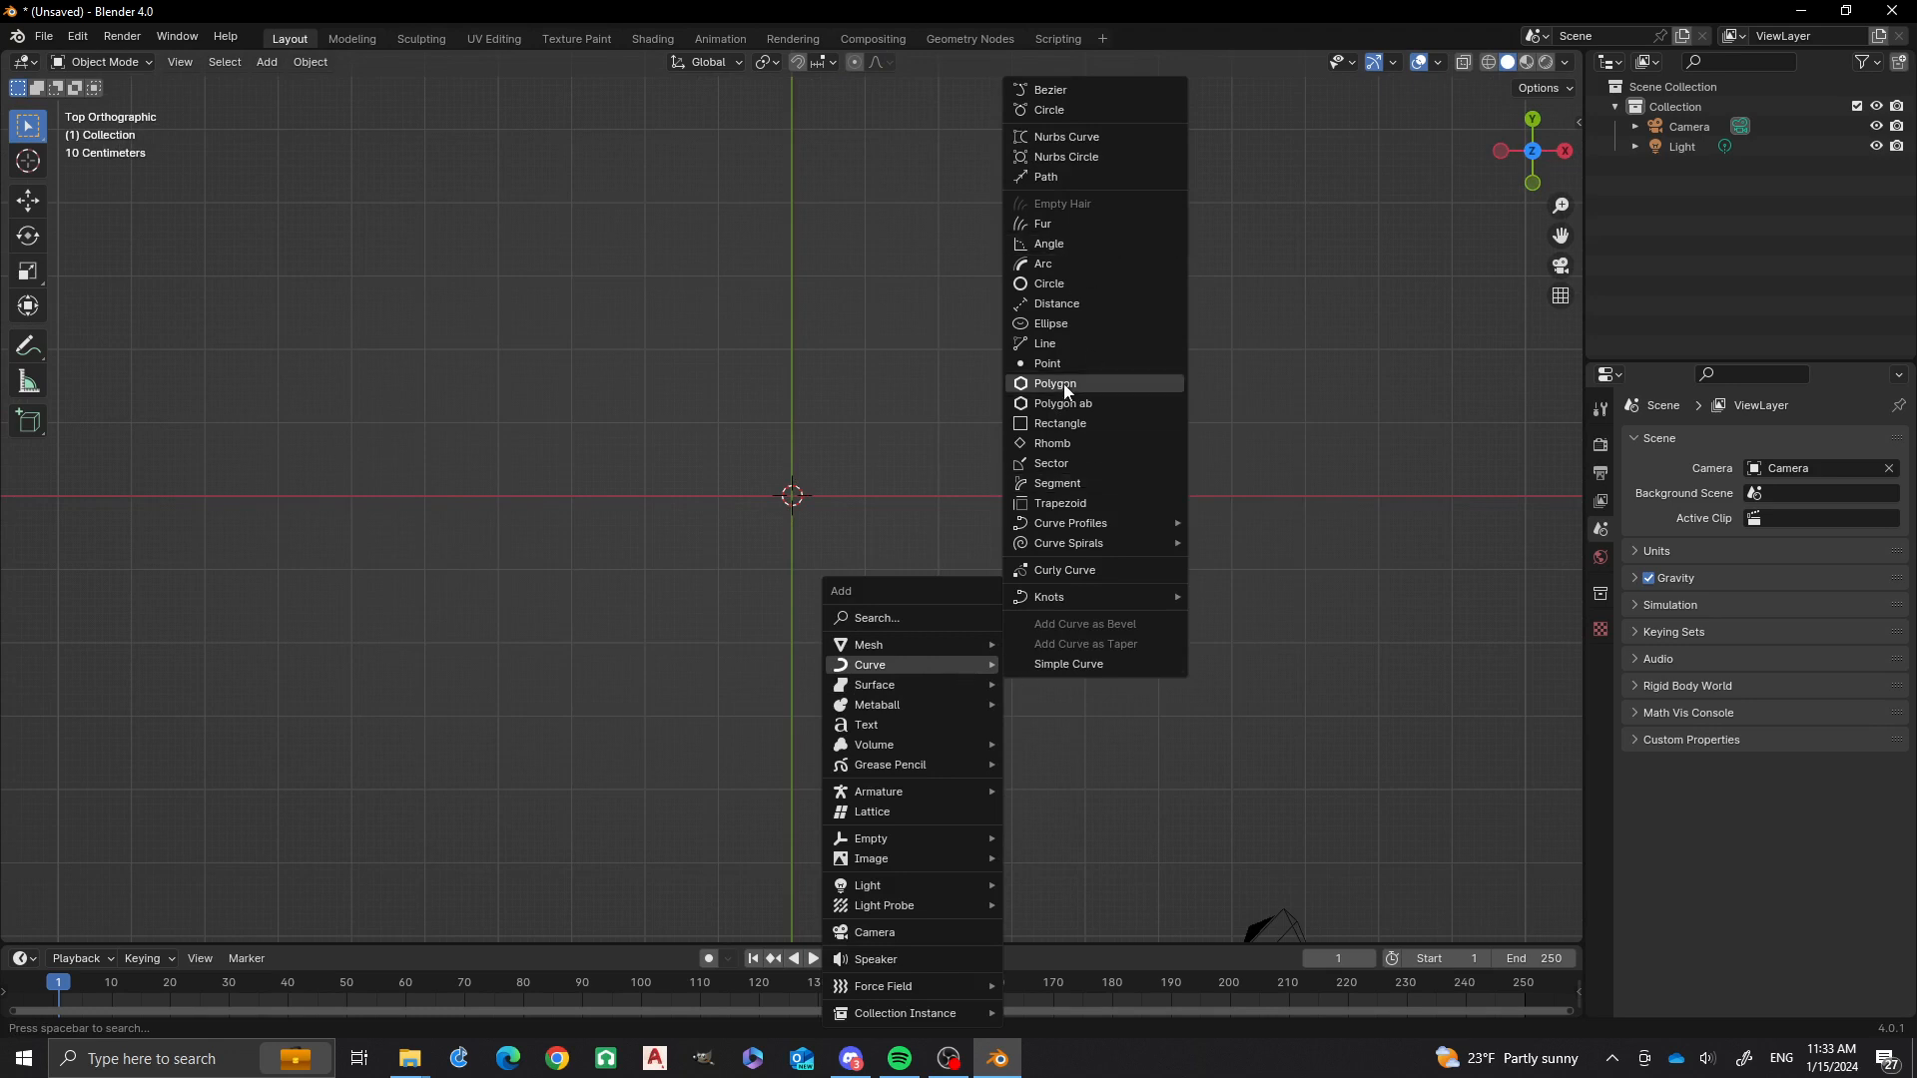
pyautogui.click(1062, 92)
pyautogui.scroll(3, 778, 534)
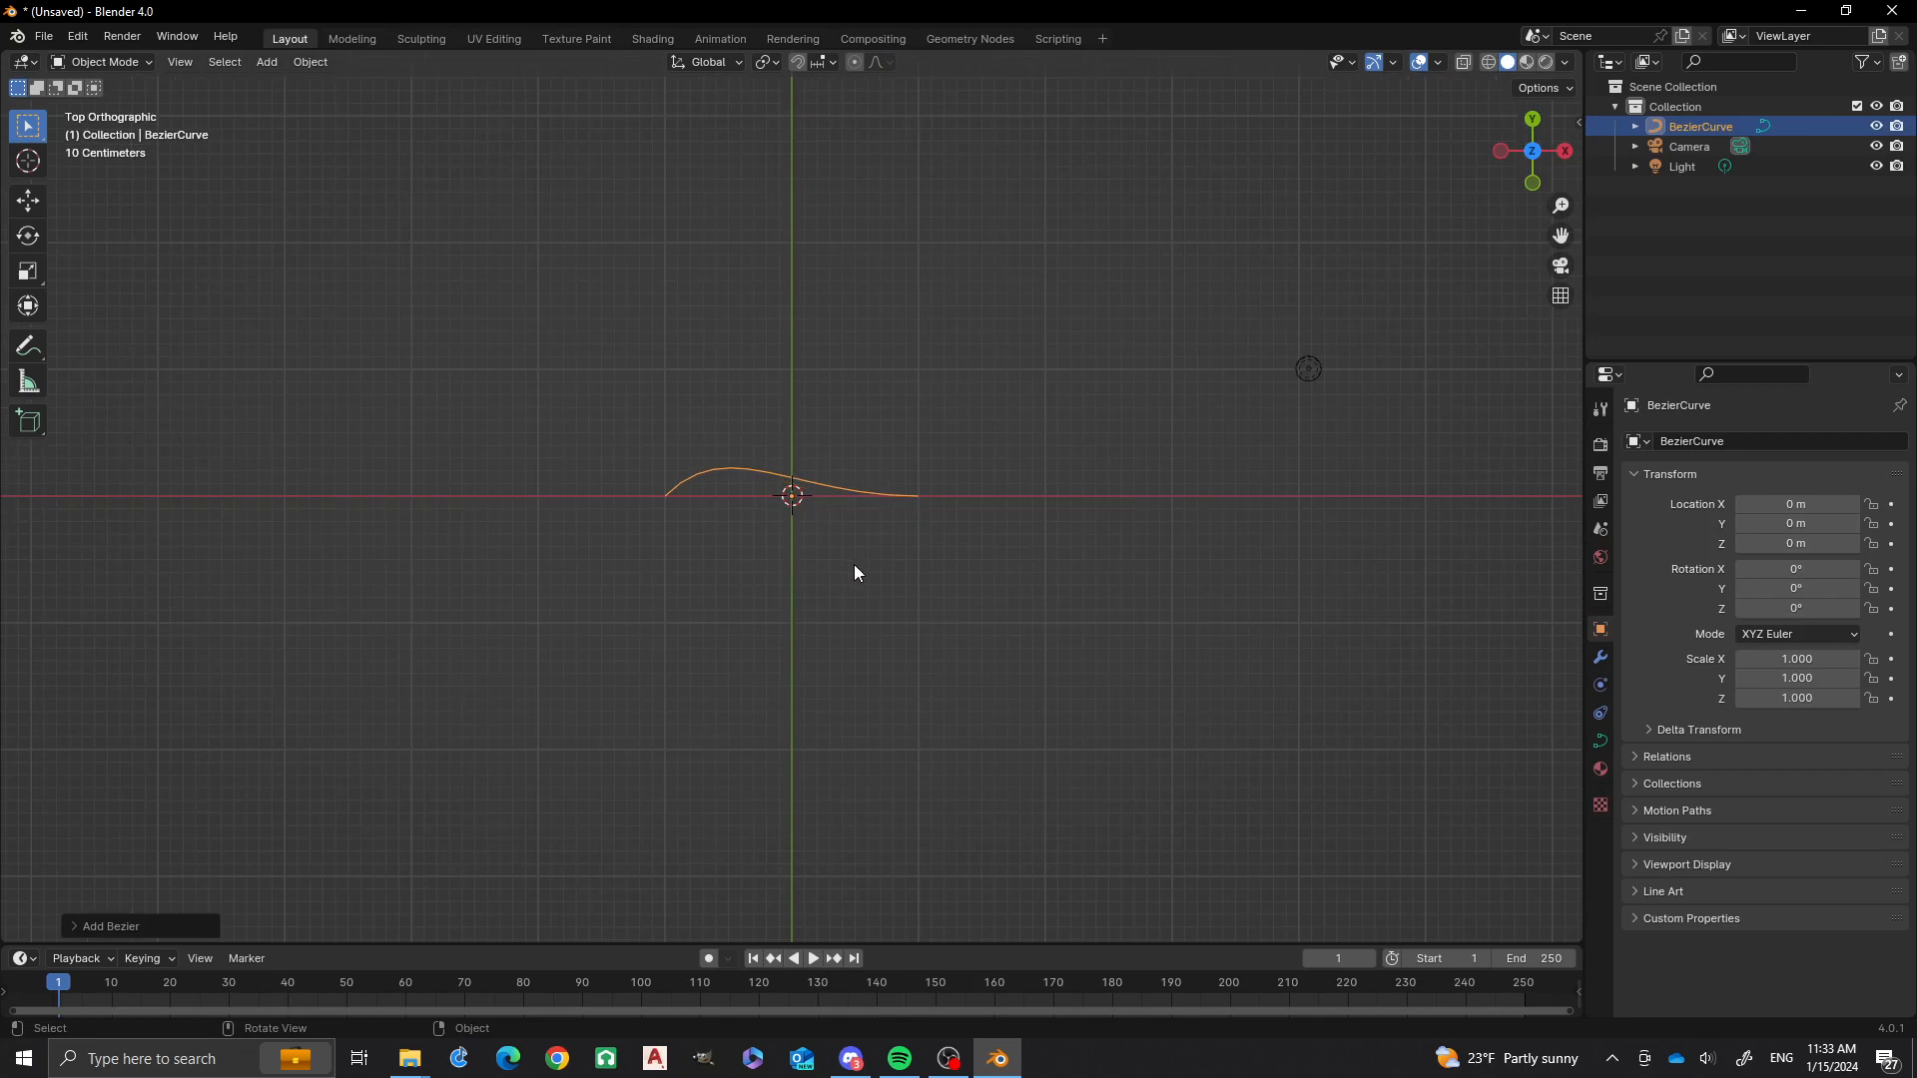
# Scale all the Bezier curve's control points by 10 in Edit Mode, then return to Object Mode.
pyautogui.press('Tab')
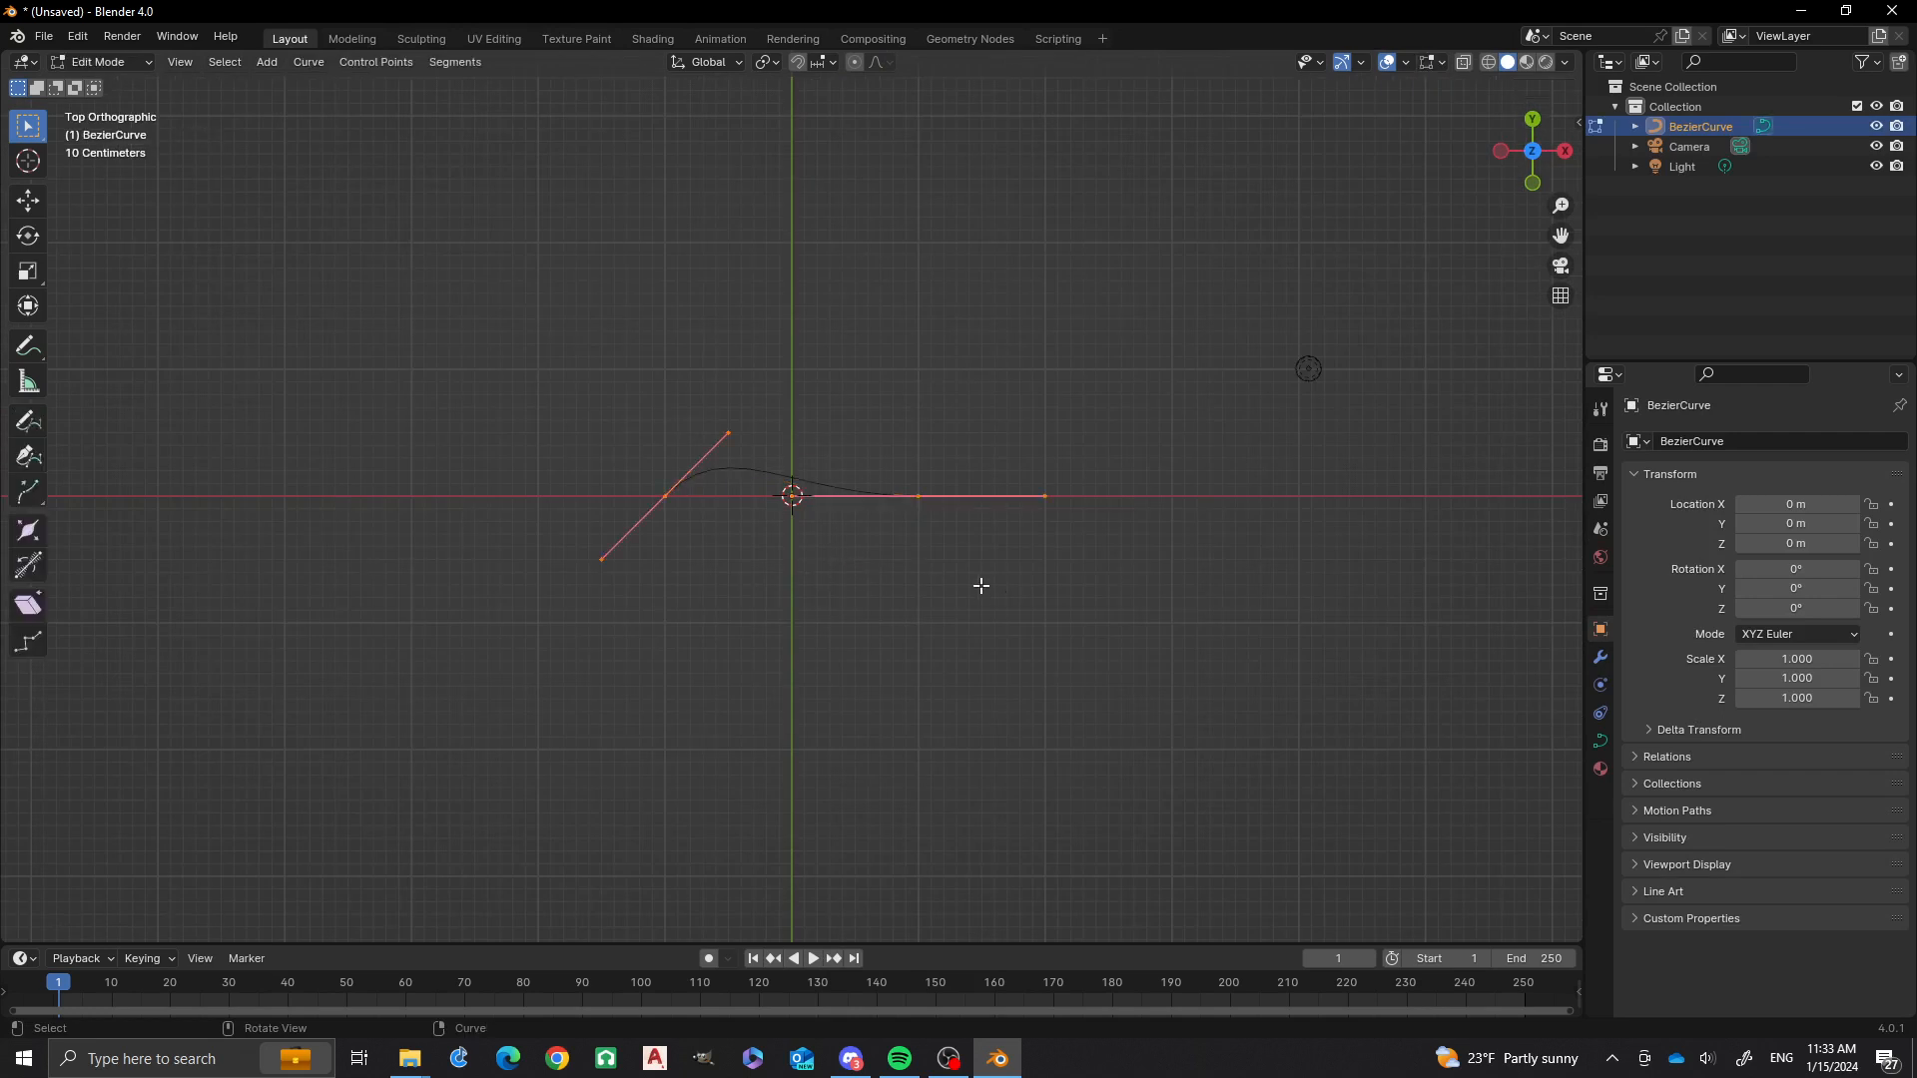
pyautogui.press('s')
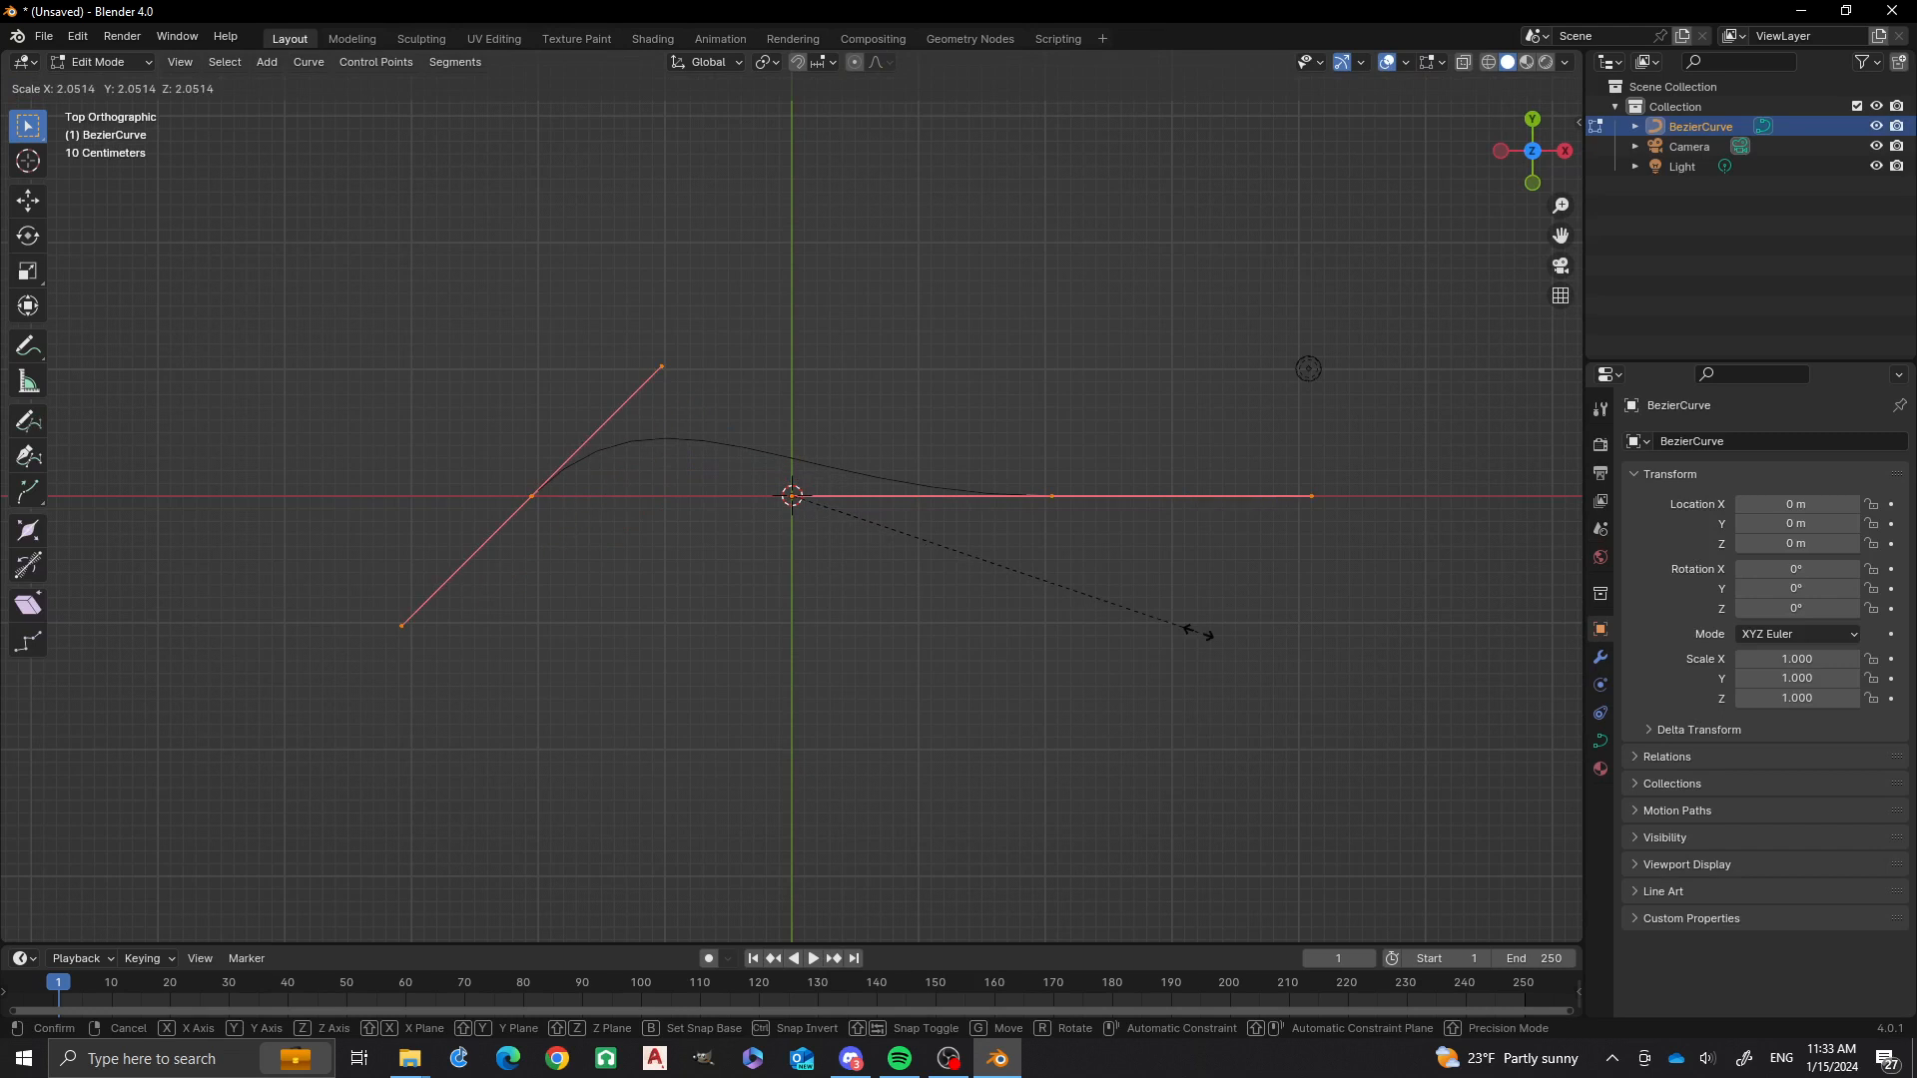
pyautogui.write('10')
pyautogui.press('Return')
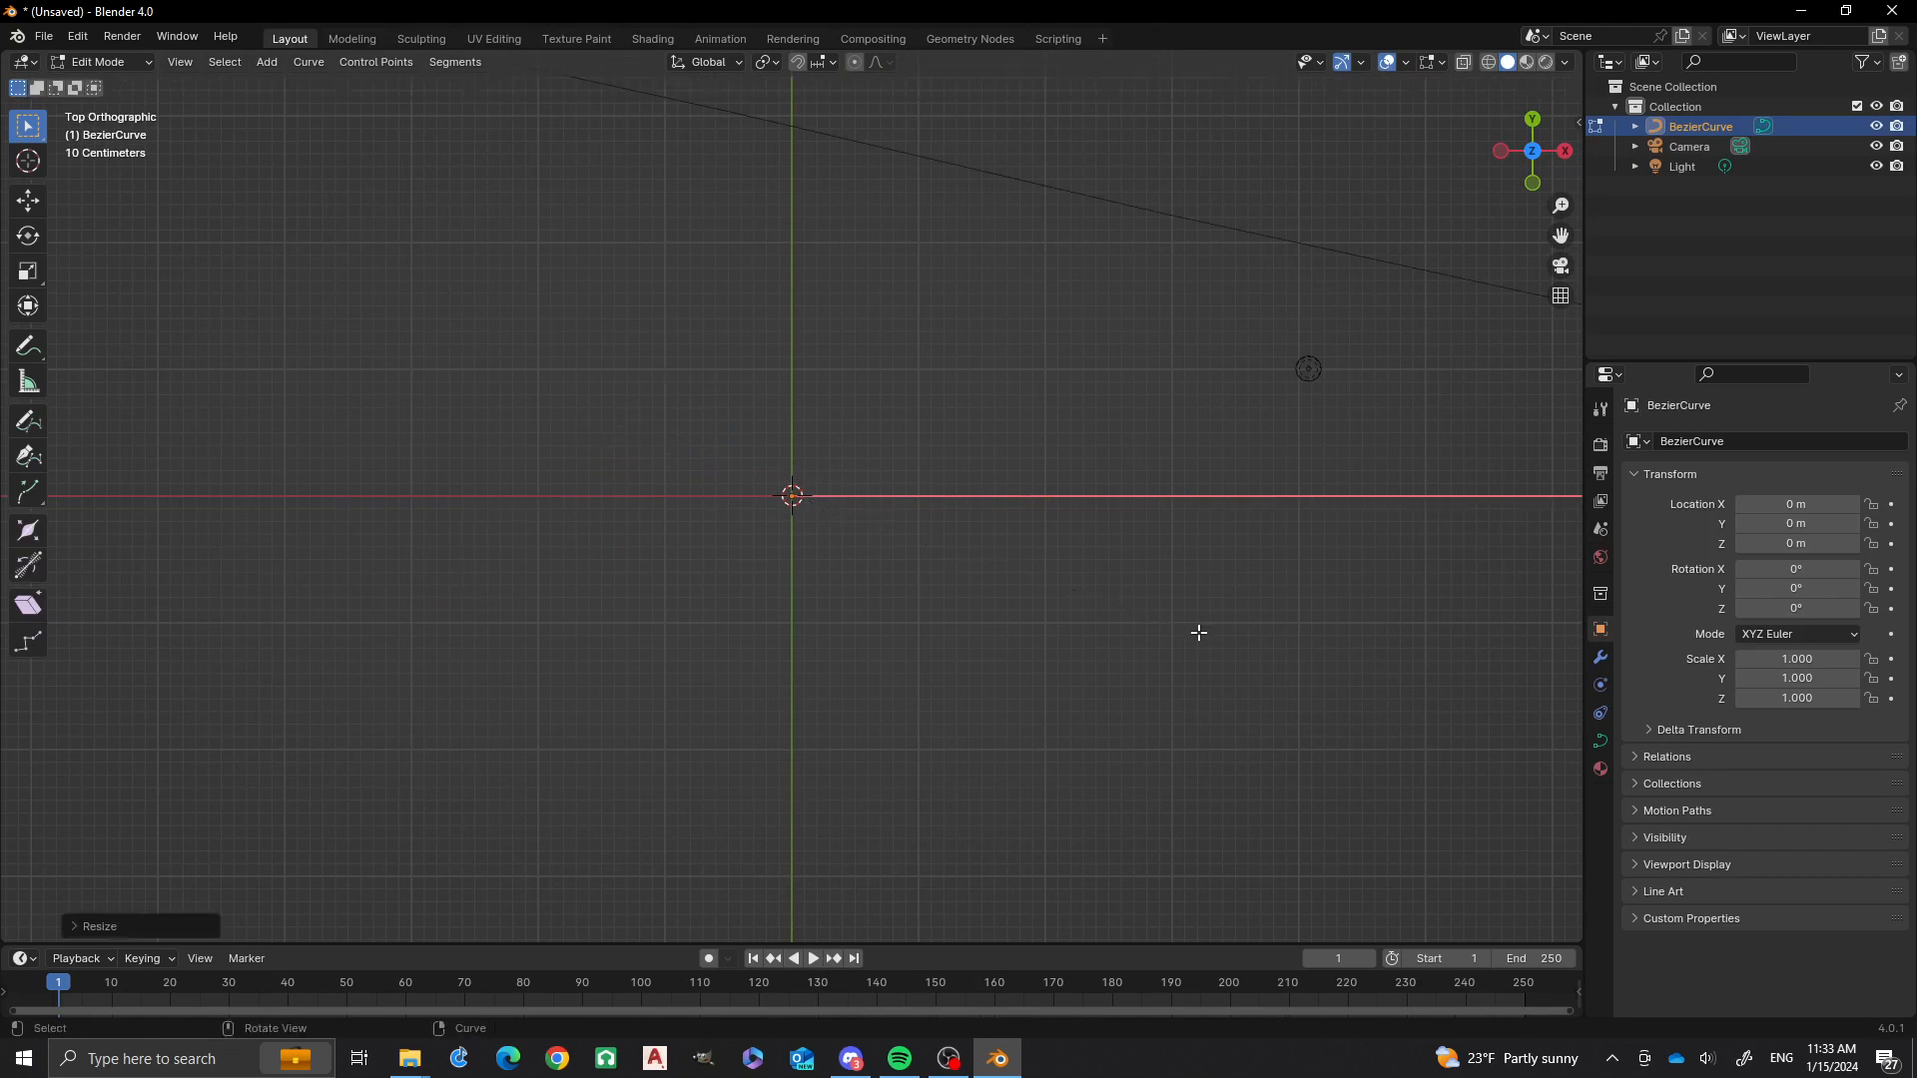
pyautogui.scroll(-8, 992, 629)
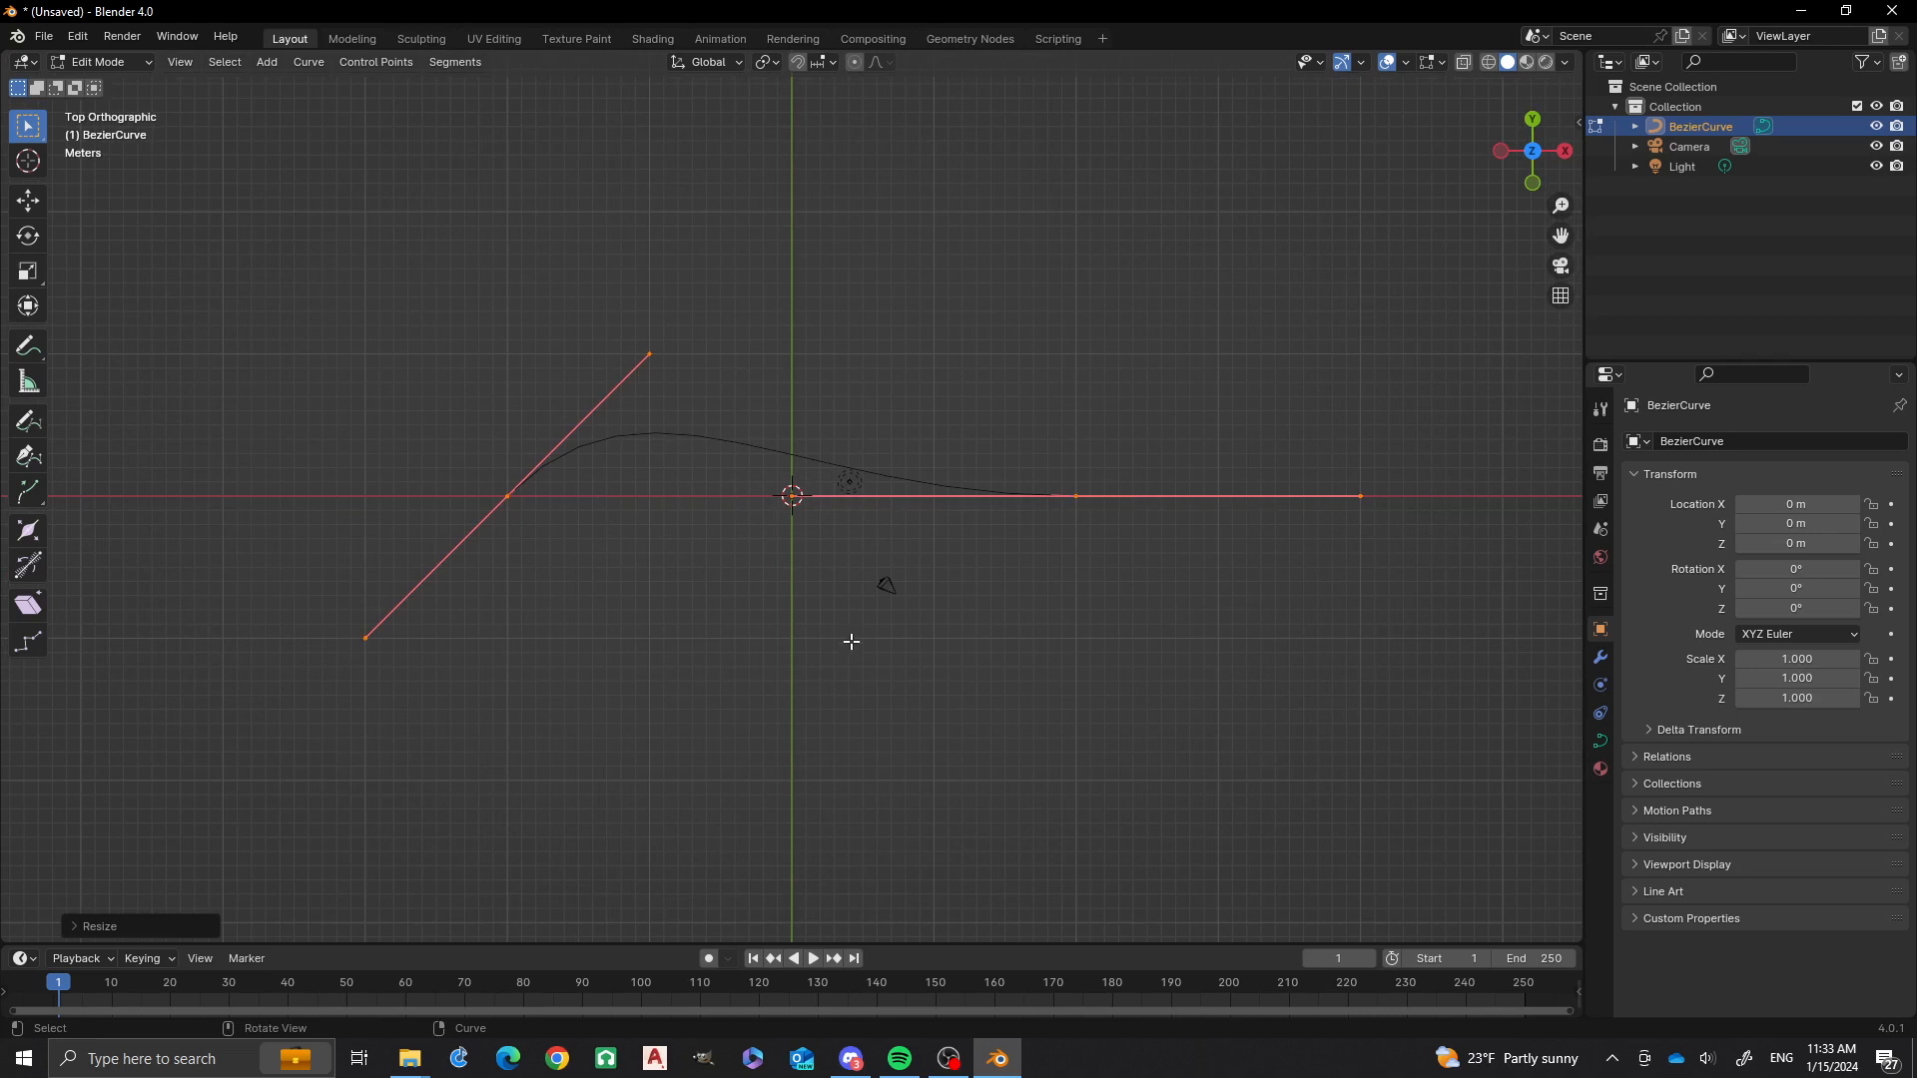
pyautogui.moveTo(1024, 794); pyautogui.dragTo(831, 716, button='middle')
pyautogui.press('Tab')
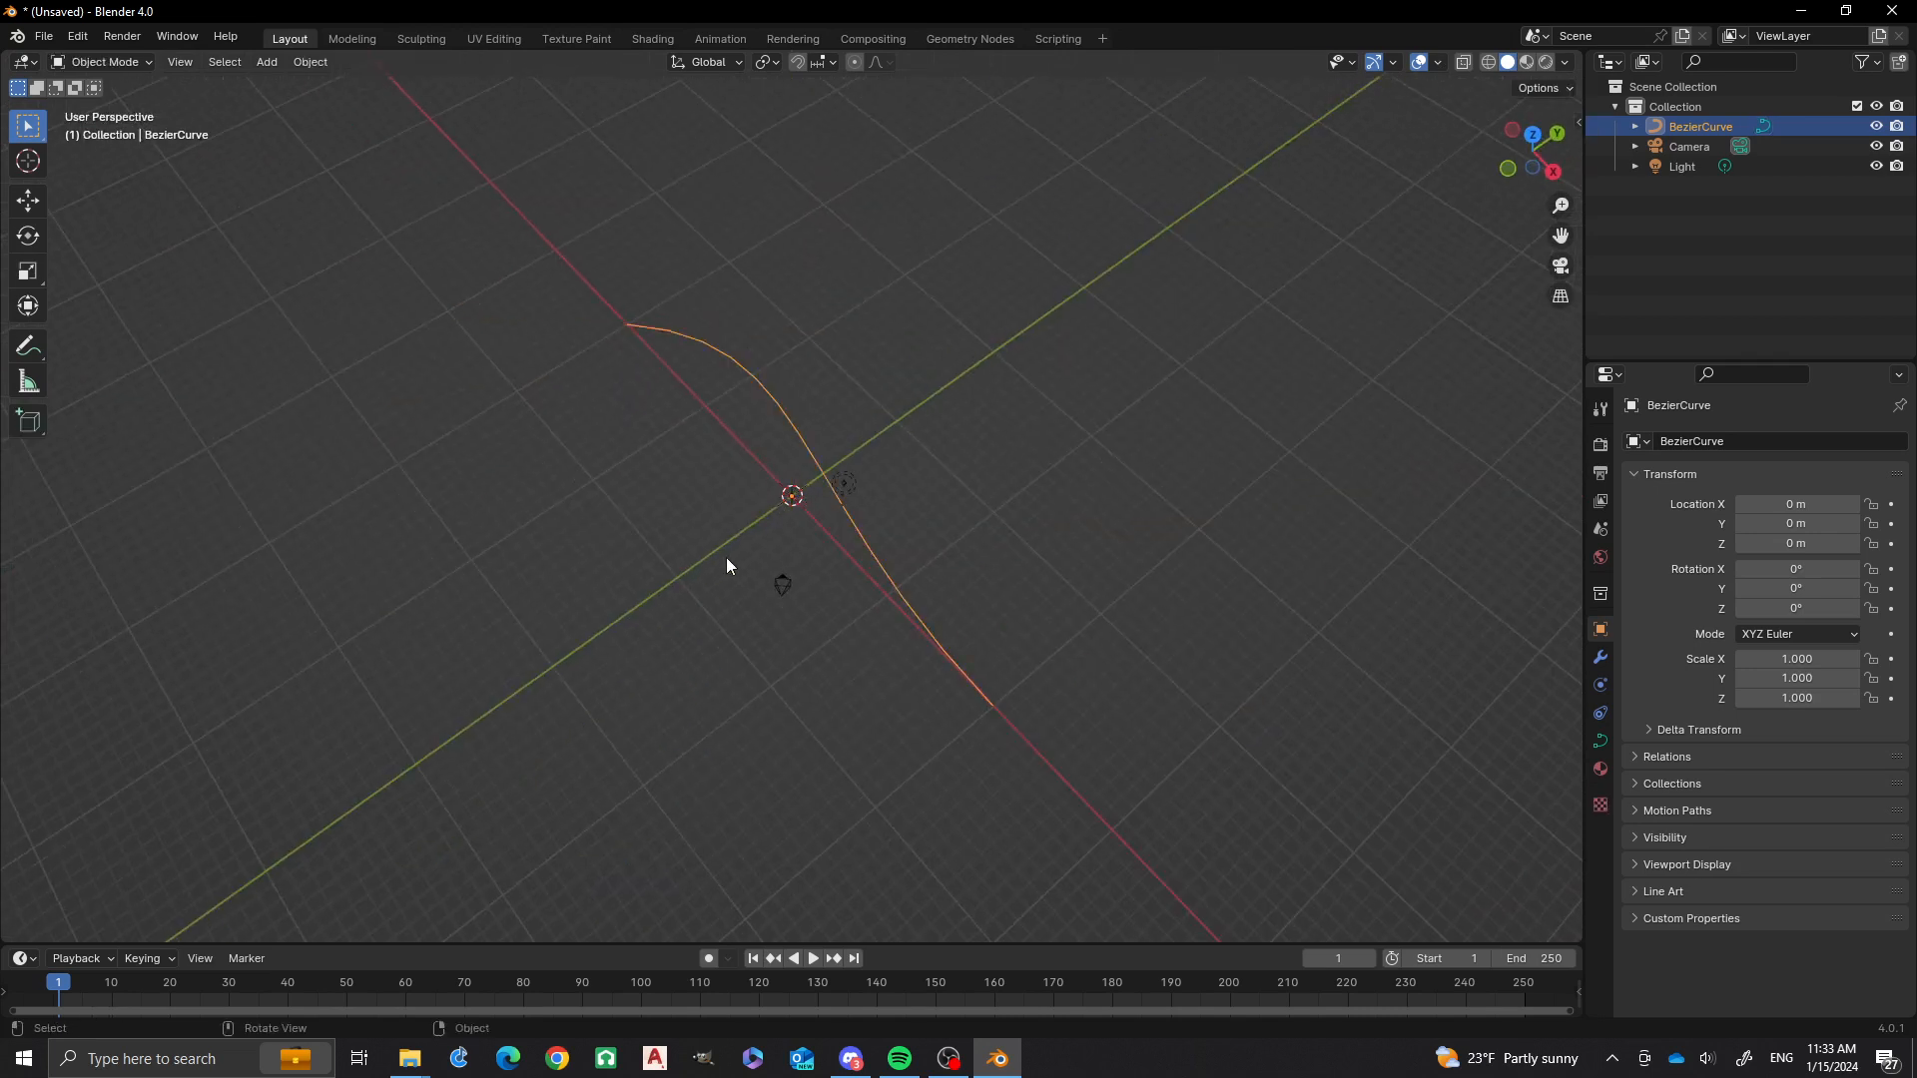
# Add a second Bezier curve at the world origin alongside the enlarged one.
pyautogui.moveTo(727, 557); pyautogui.dragTo(819, 638, button='middle')
pyautogui.scroll(4, 769, 525)
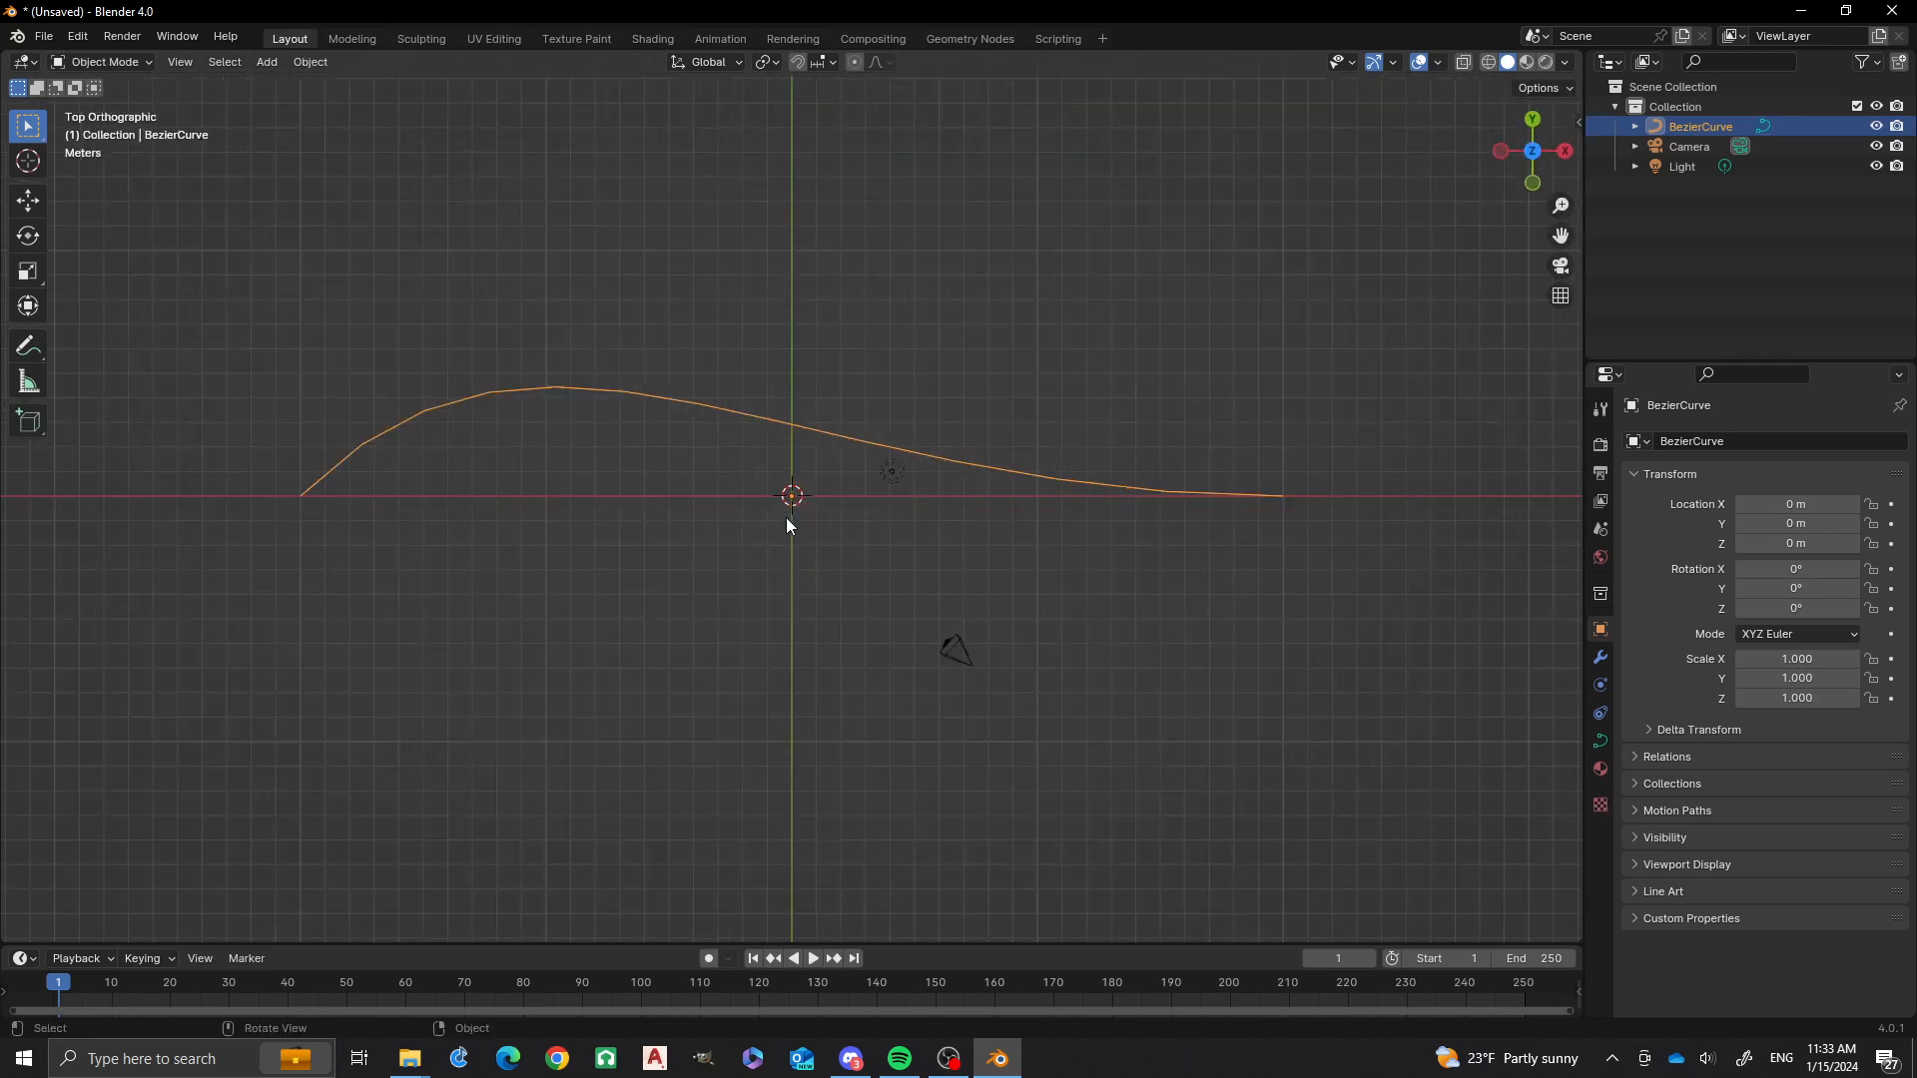
pyautogui.scroll(2, 787, 524)
pyautogui.scroll(2, 777, 489)
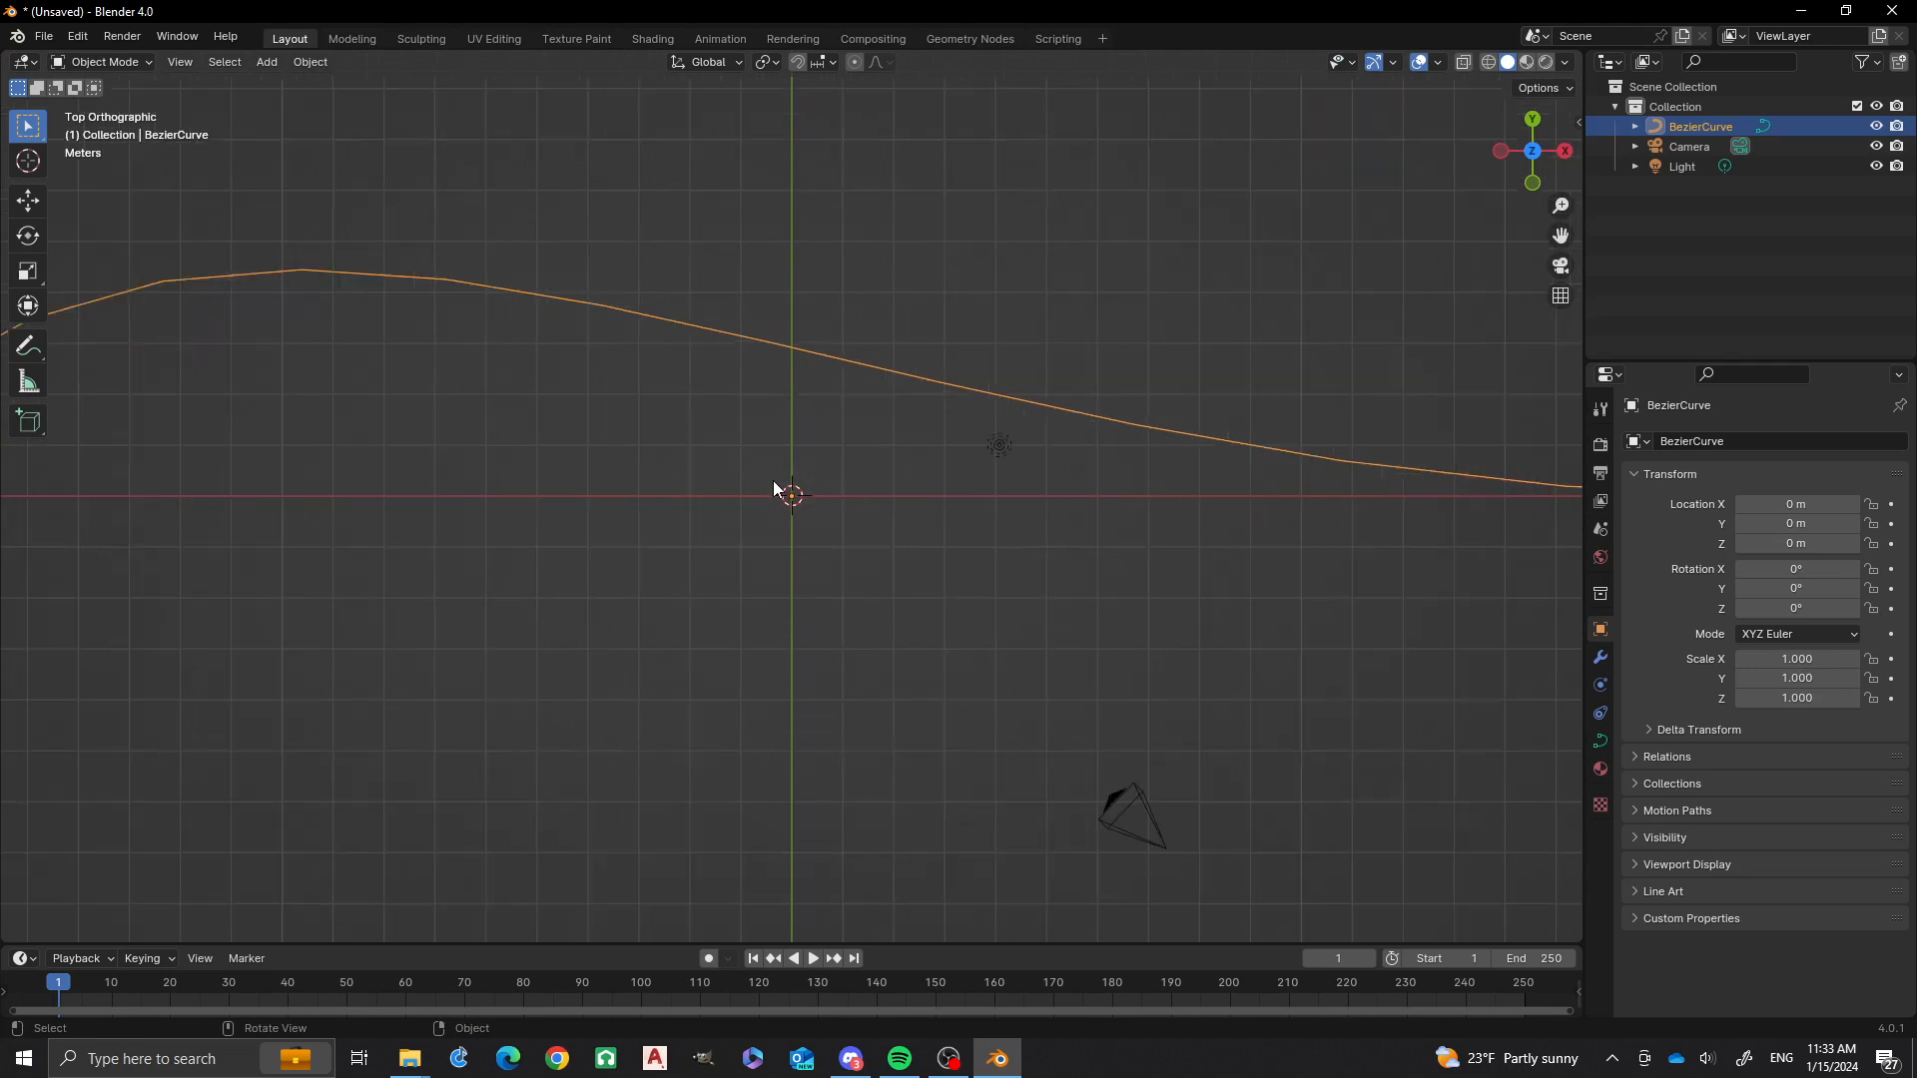
pyautogui.hotkey('shift', 'a')
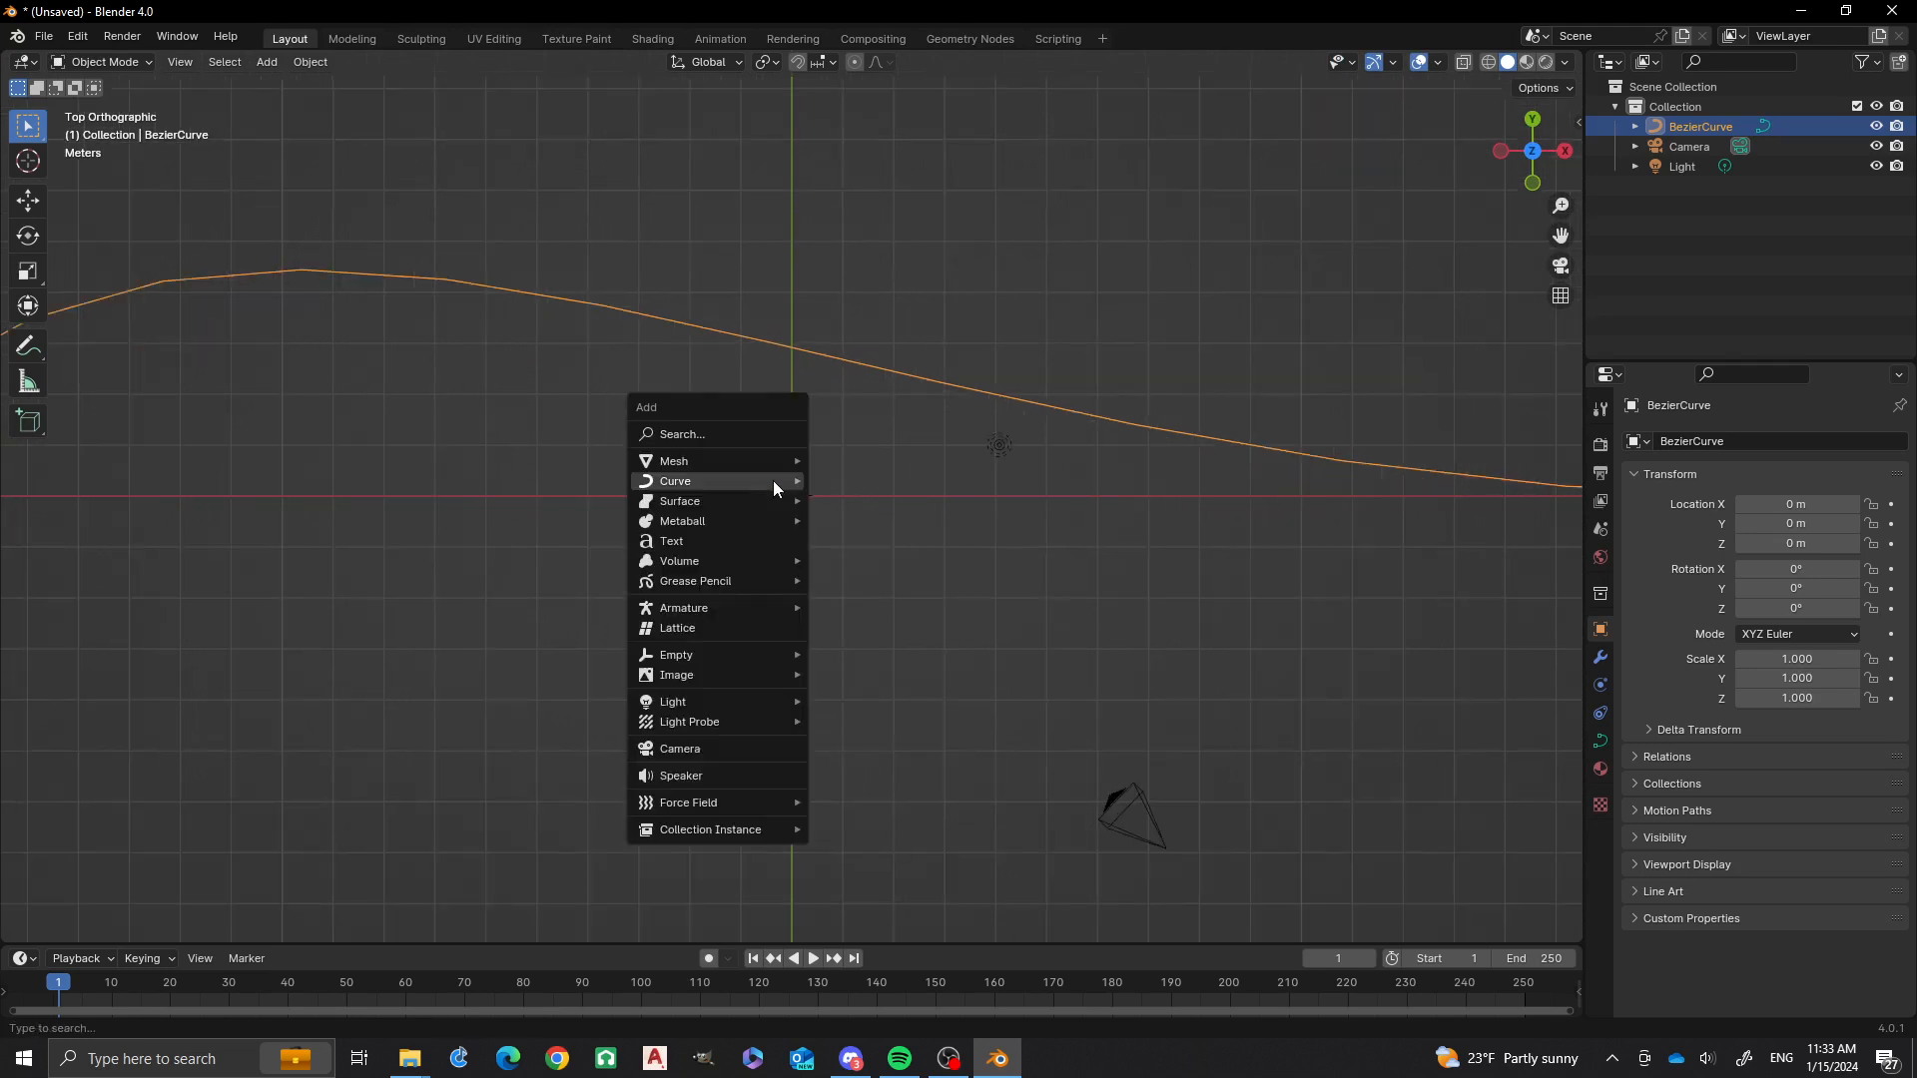
pyautogui.moveTo(775, 483)
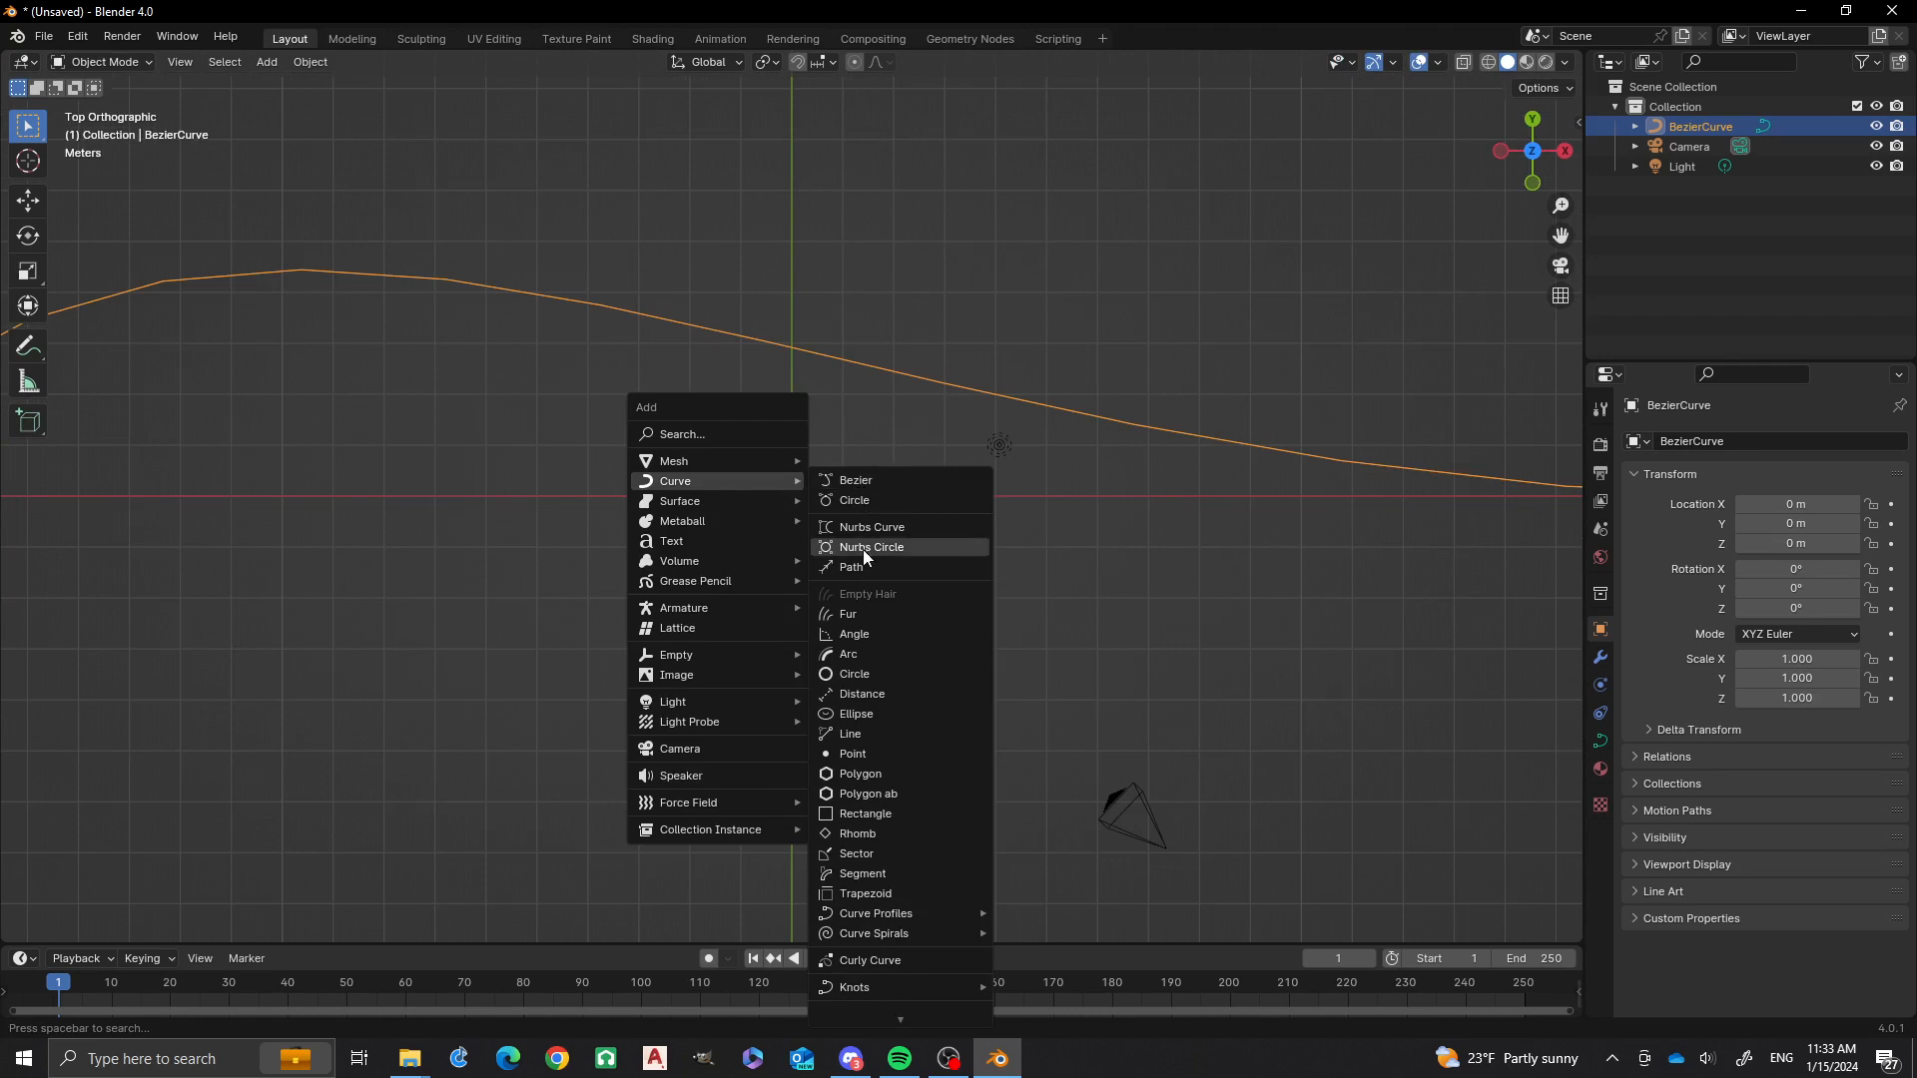
pyautogui.click(874, 482)
pyautogui.scroll(1, 737, 549)
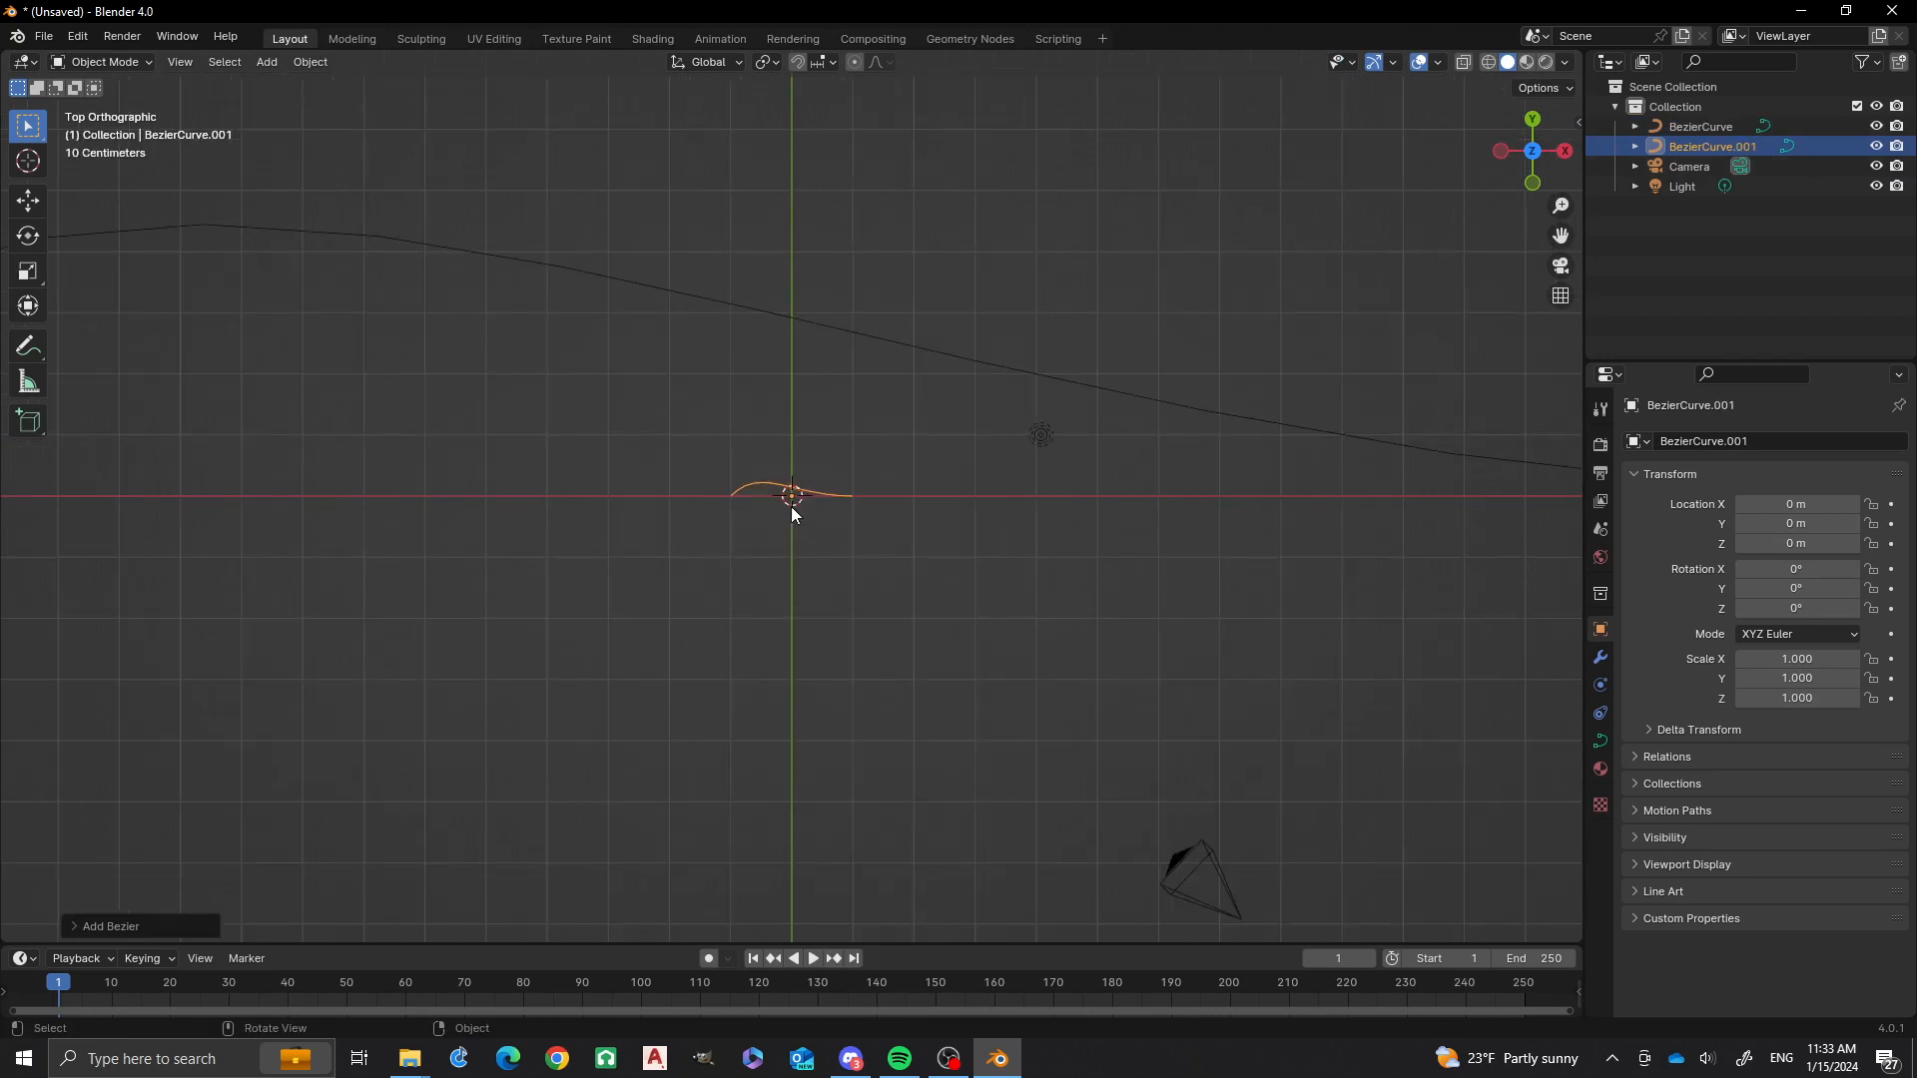
# Subdivide the second Bezier curve between its two end points to add a middle control point.
pyautogui.press('Tab')
pyautogui.moveTo(885, 599); pyautogui.dragTo(812, 545, button='middle')
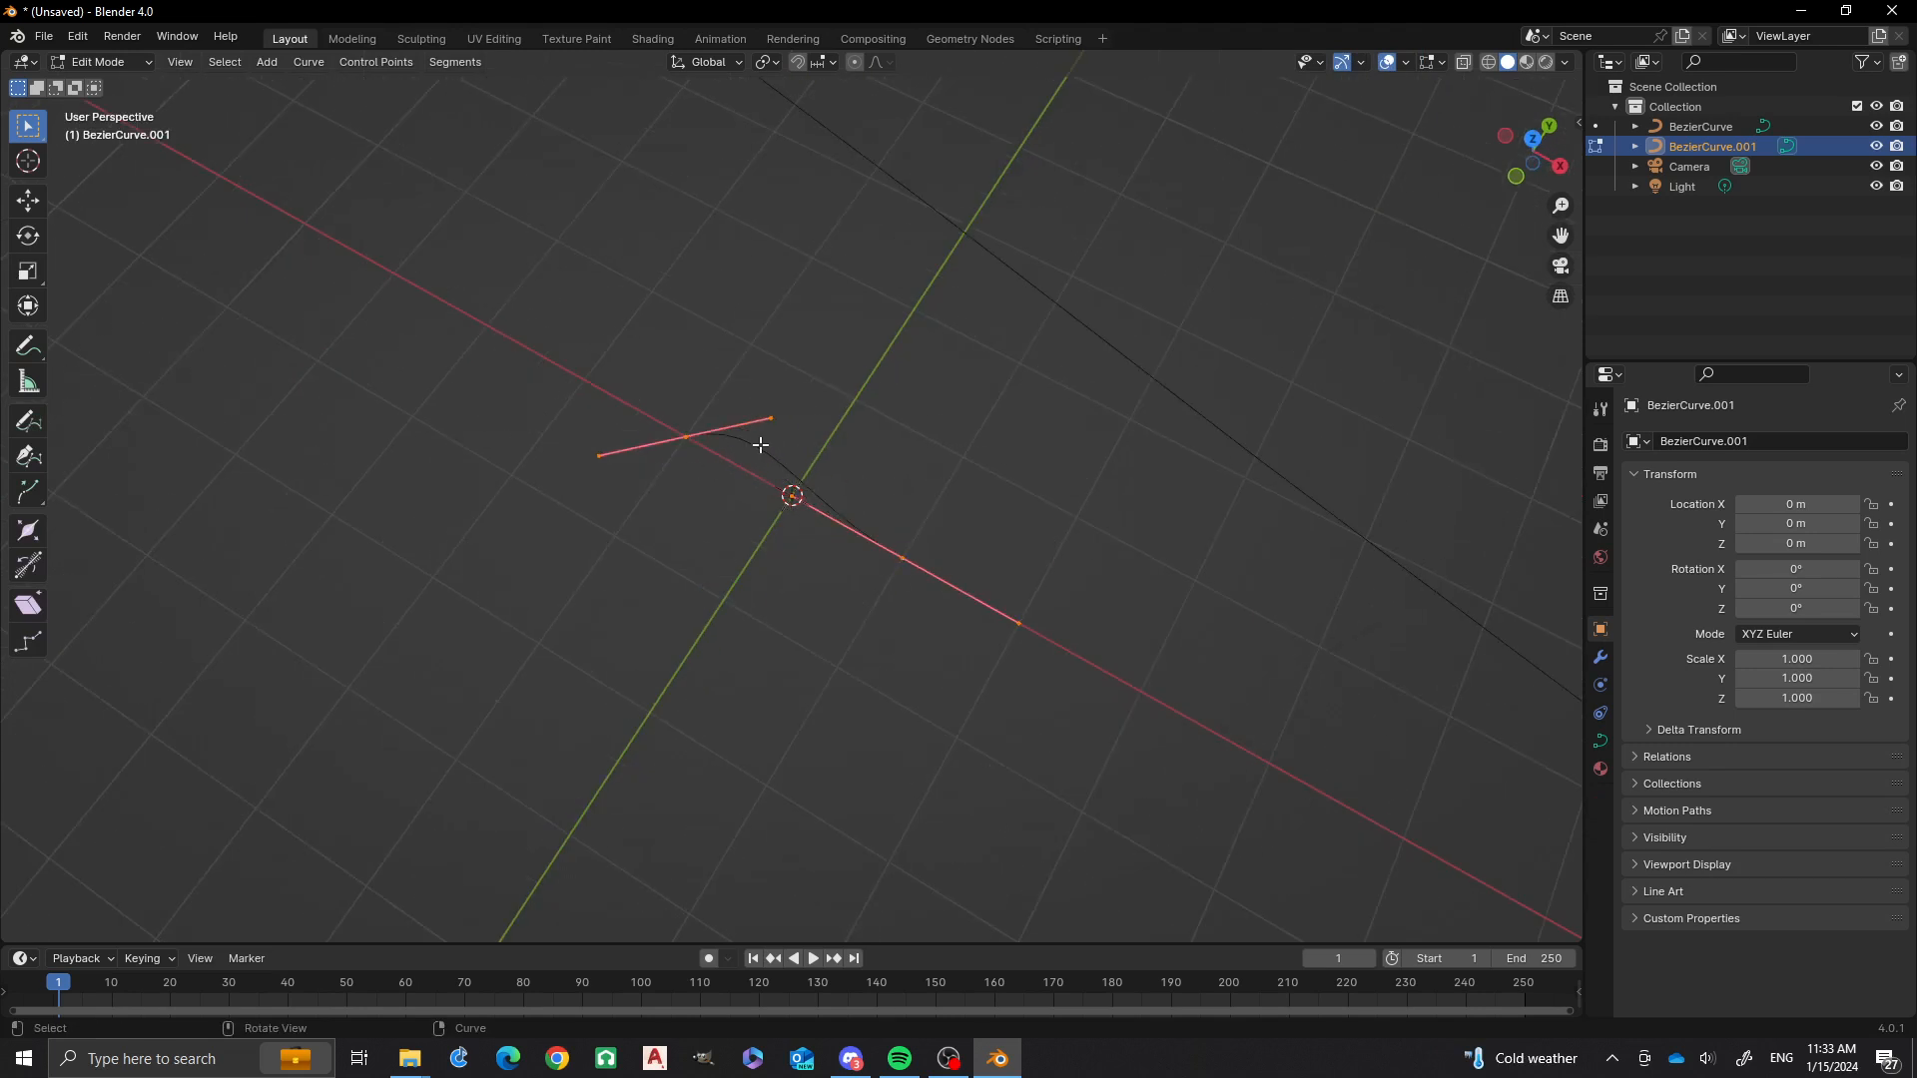
pyautogui.click(696, 437)
pyautogui.keyDown('shift'); pyautogui.click(892, 551); pyautogui.keyUp('shift')
pyautogui.rightClick(774, 457)
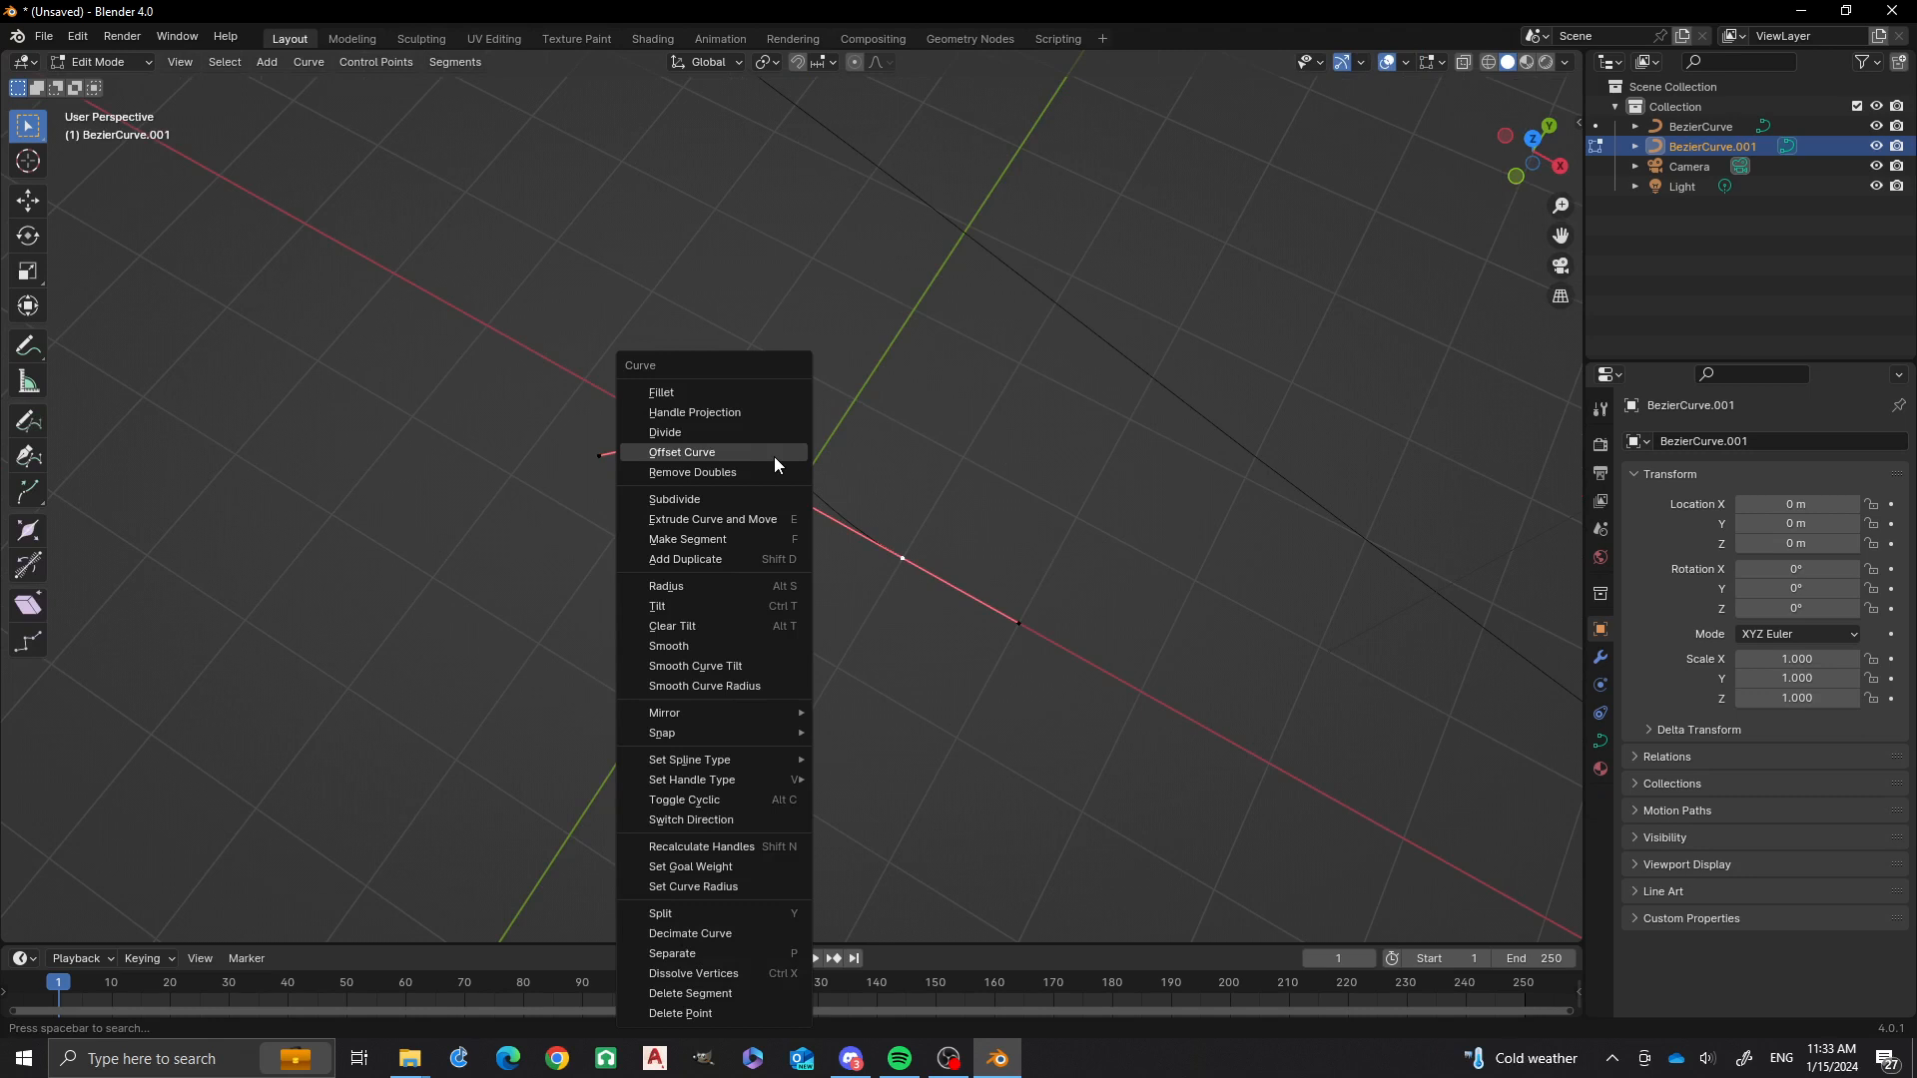
pyautogui.click(727, 498)
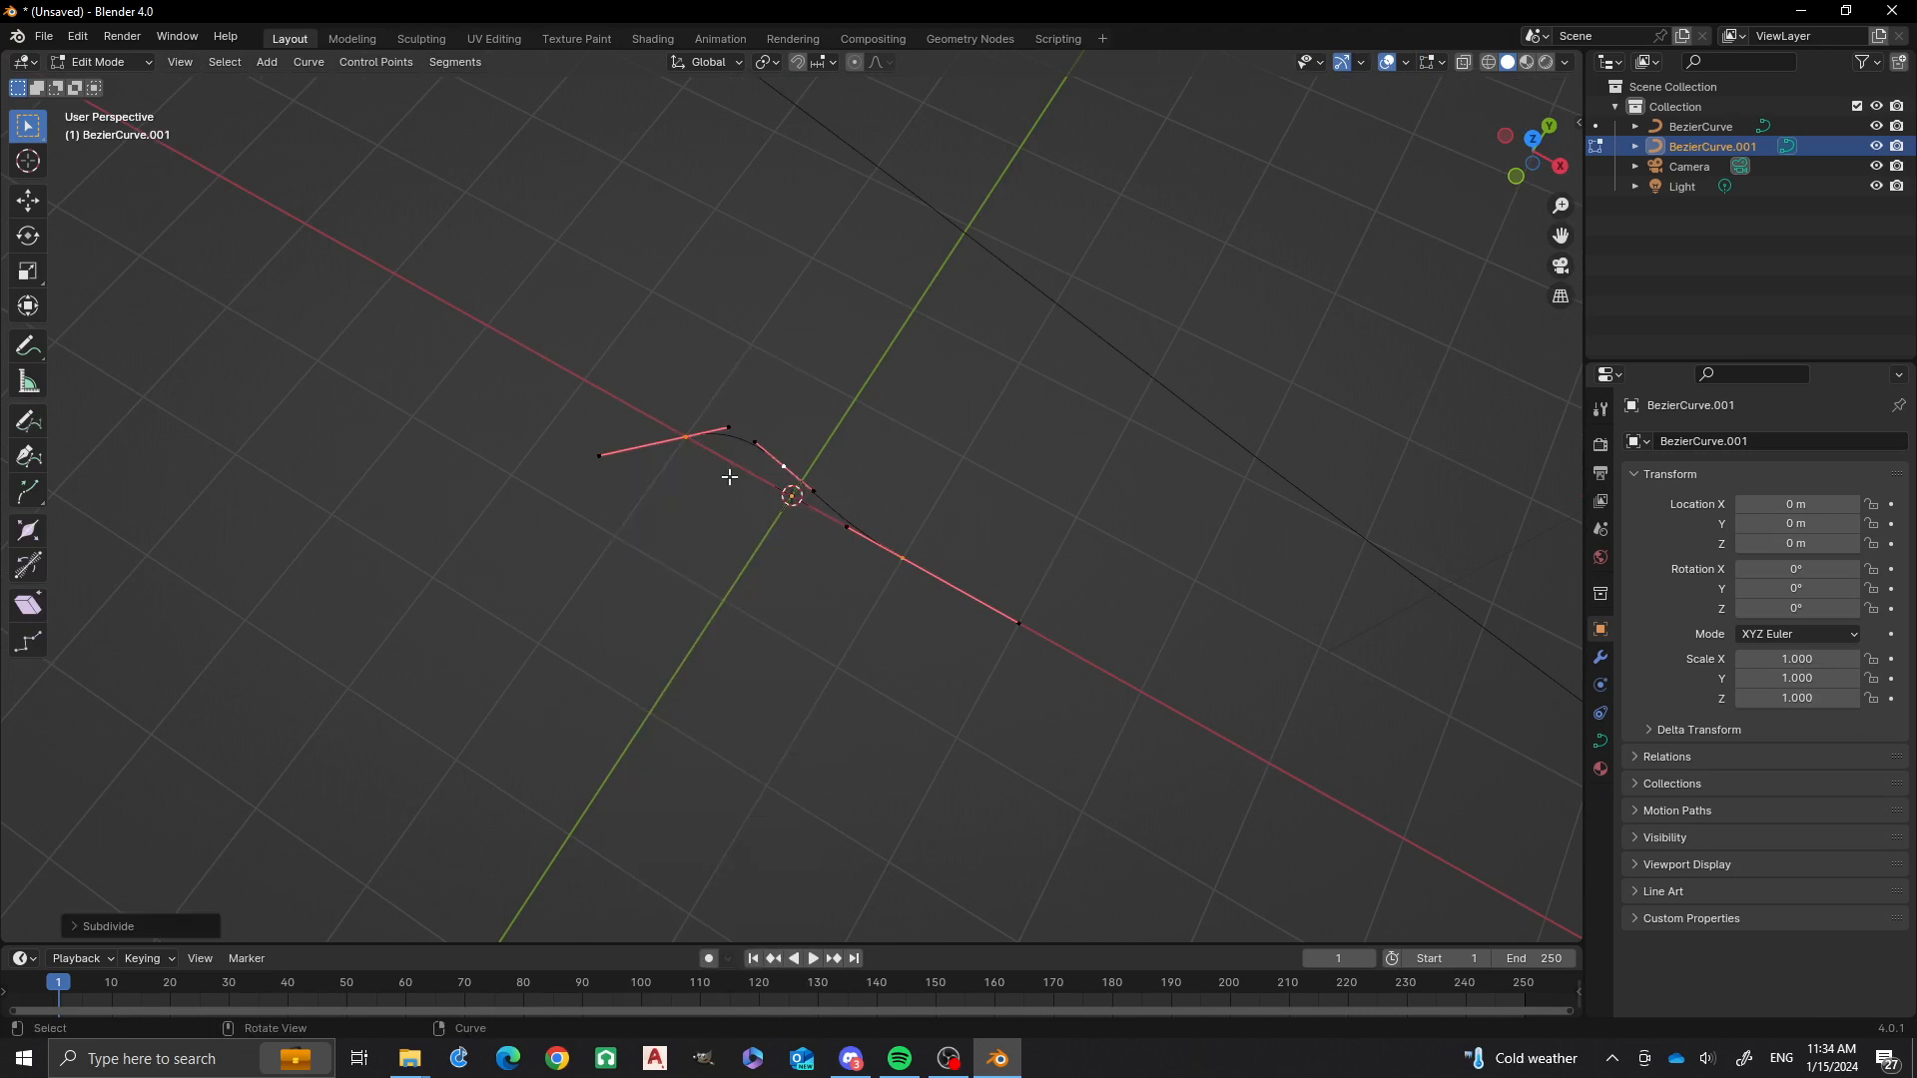
pyautogui.moveTo(757, 506); pyautogui.dragTo(798, 508, button='middle')
pyautogui.scroll(6, 796, 504)
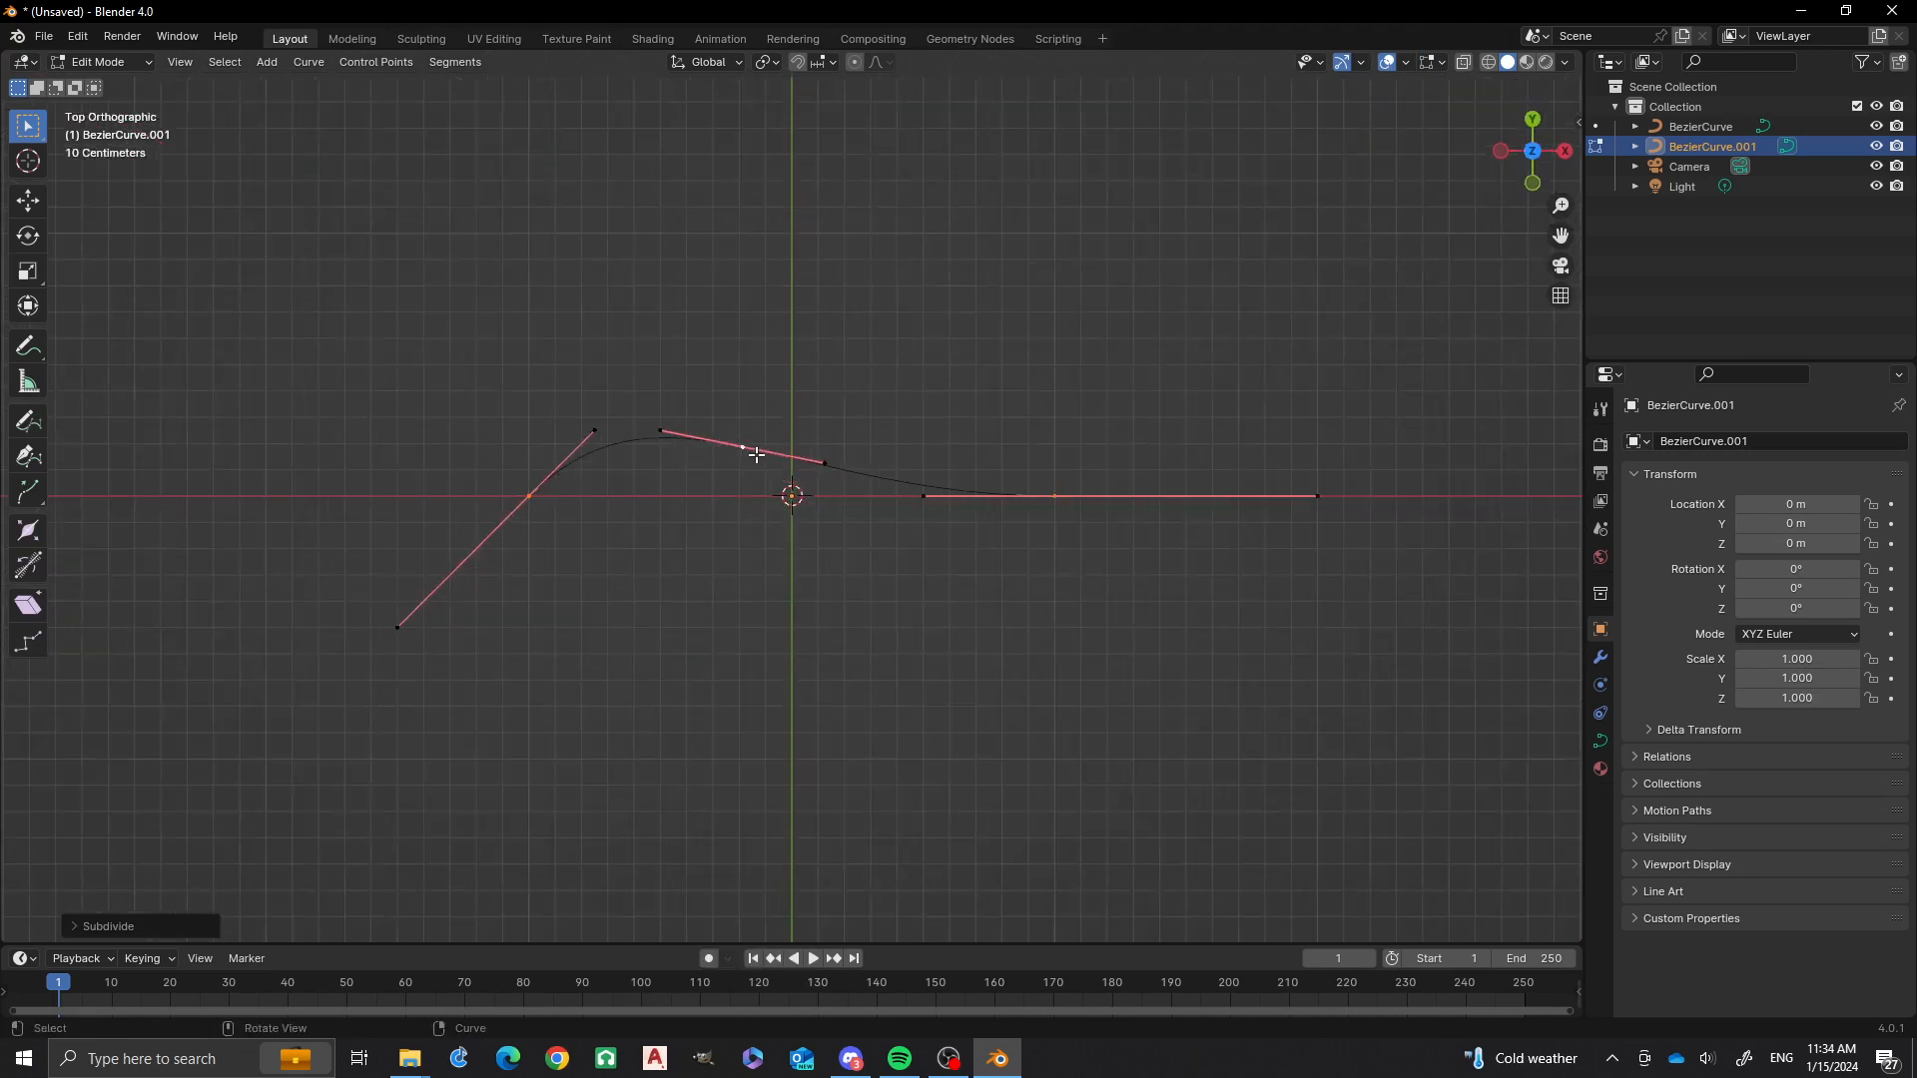
# Move the small curve's middle control point freehand onto the world origin.
pyautogui.hotkey('ctrl', 'z')
pyautogui.press('g')
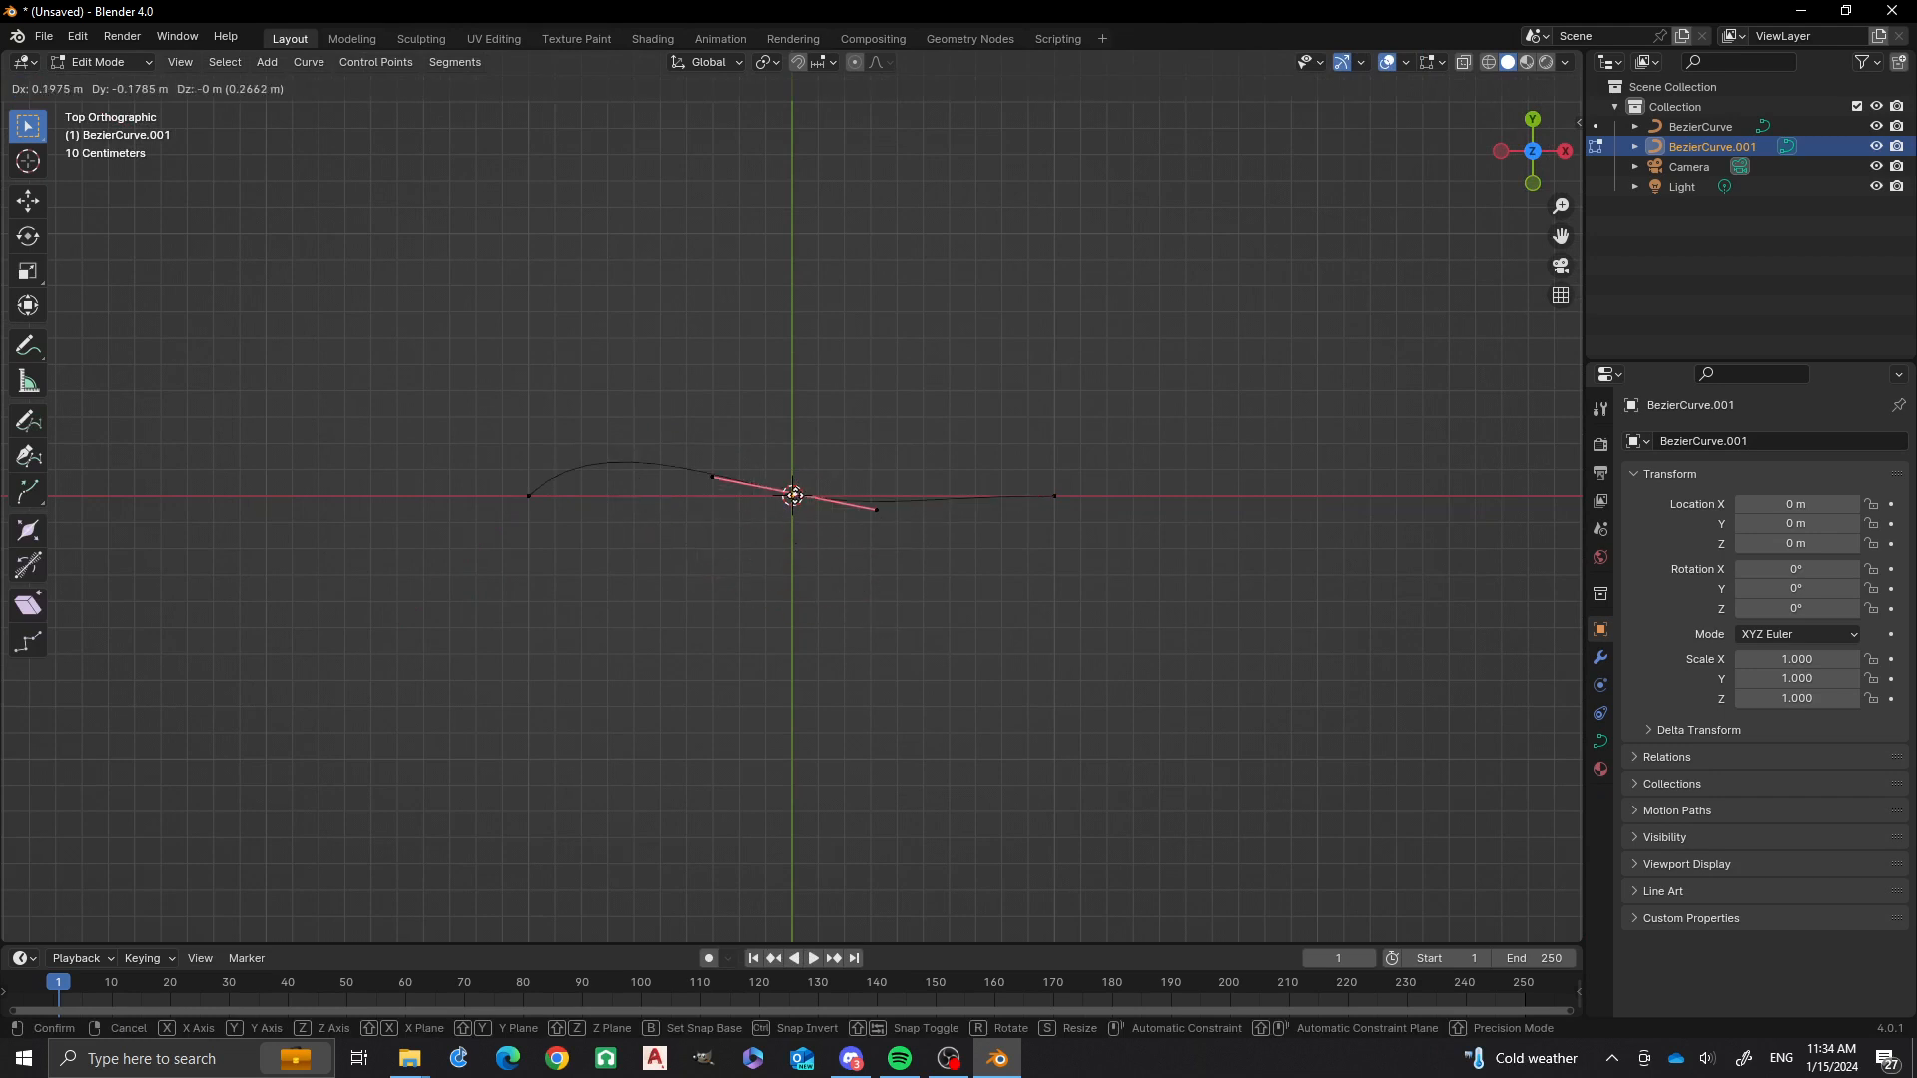
pyautogui.click(791, 495)
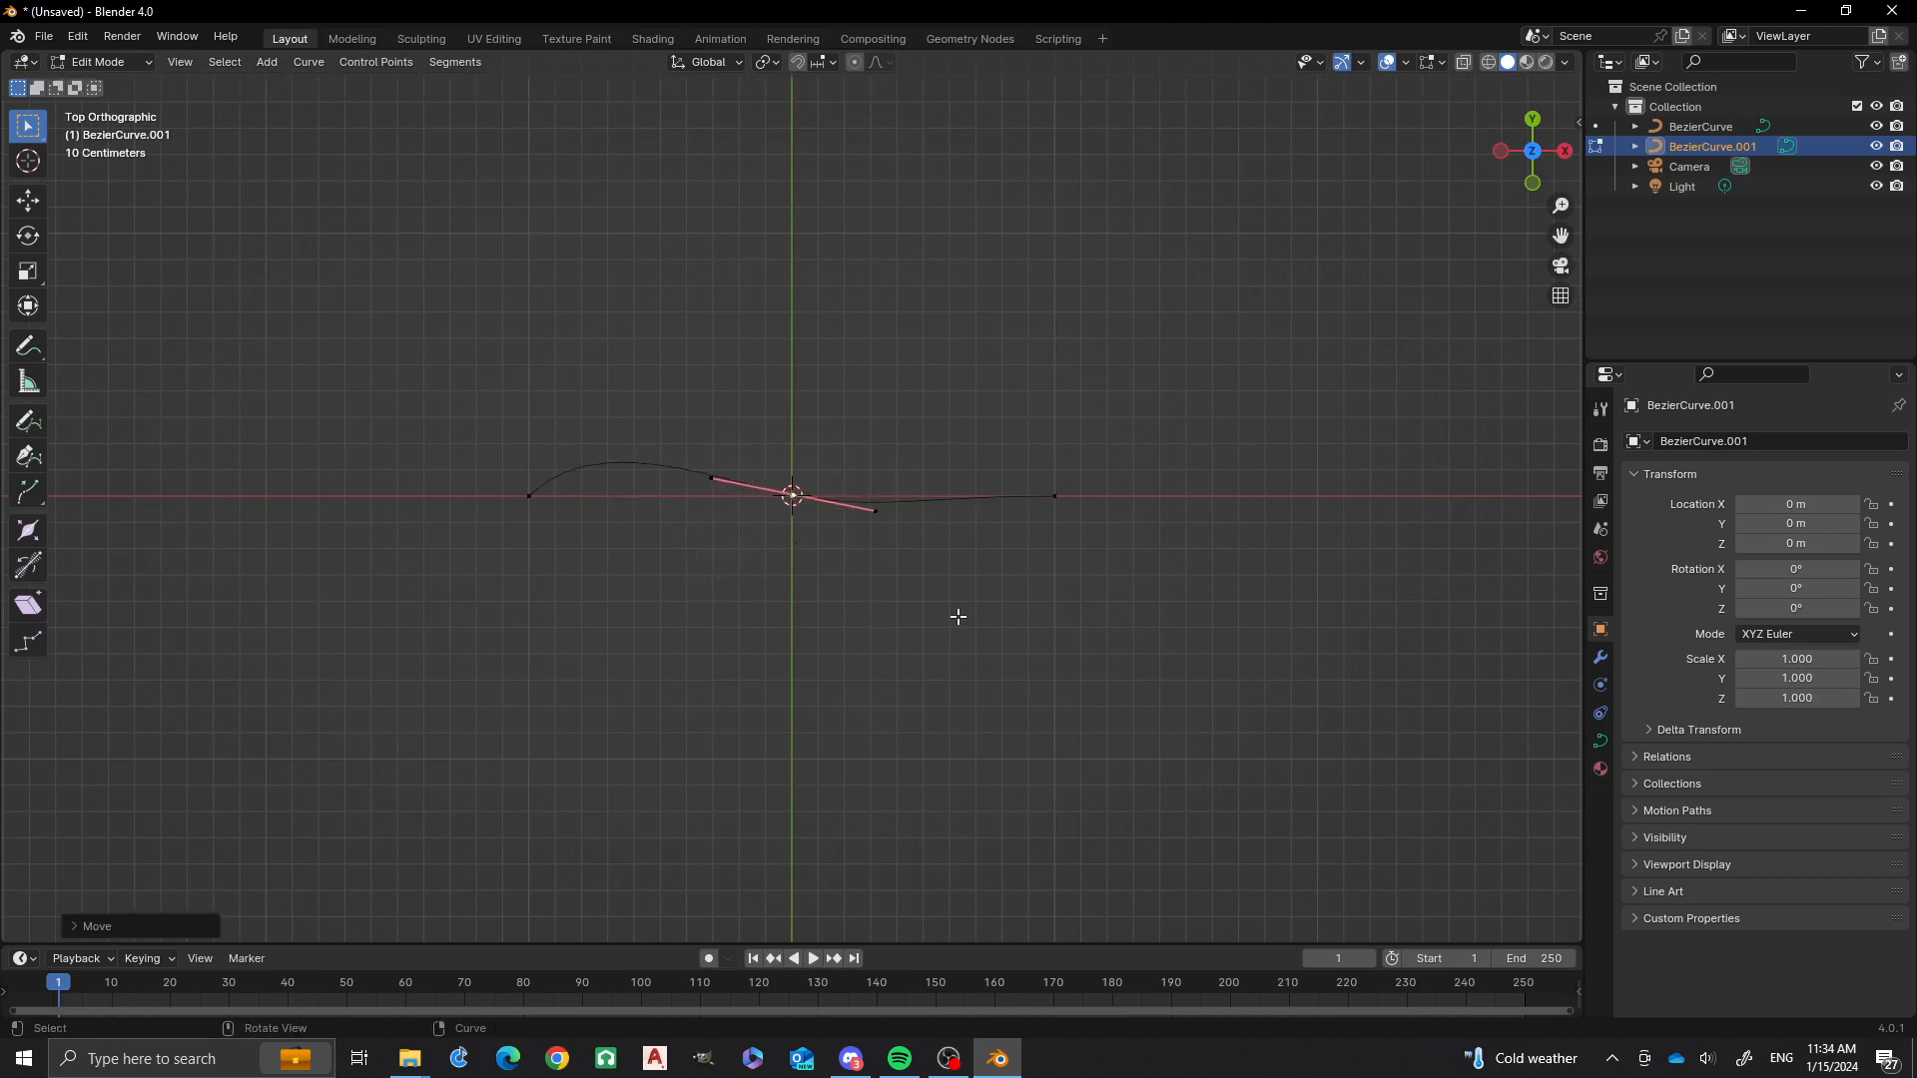
# Set the middle control point's local Y coordinate to exactly 0 m.
pyautogui.press('n')
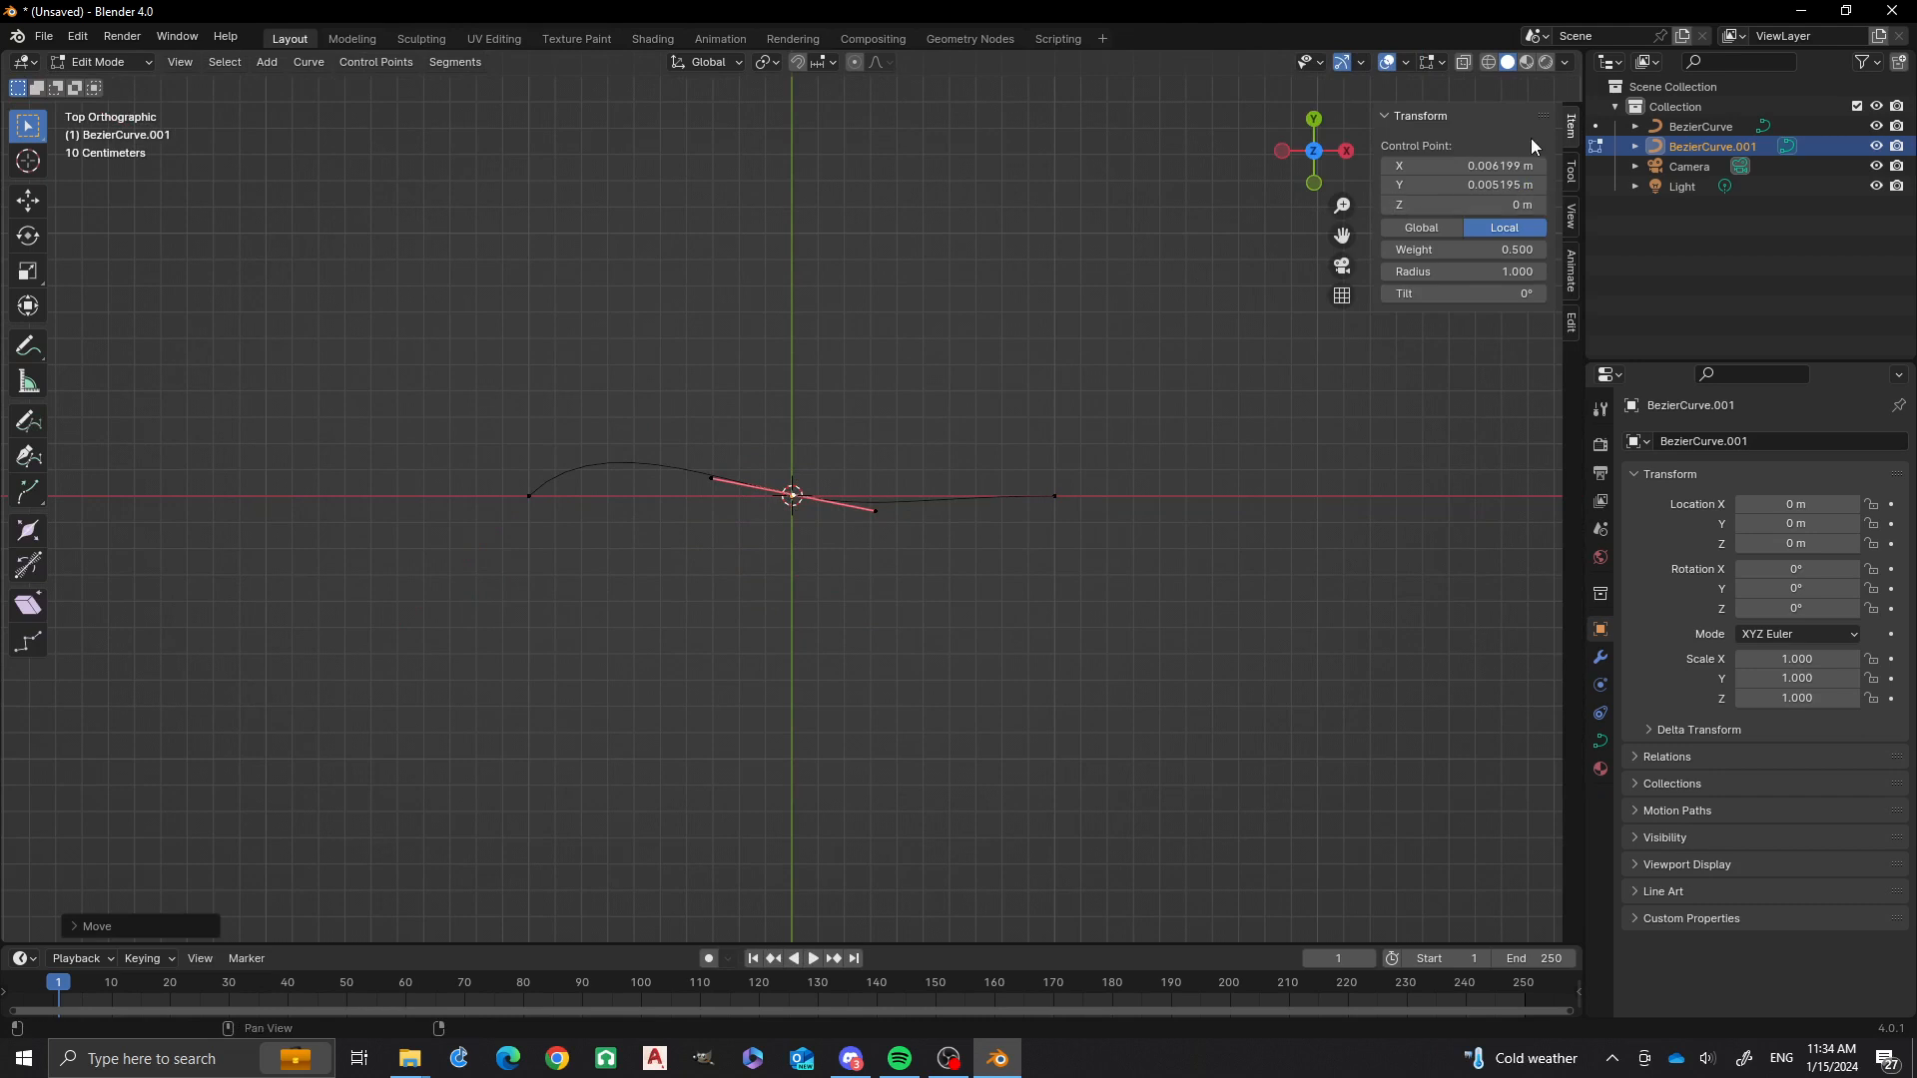
pyautogui.click(1573, 170)
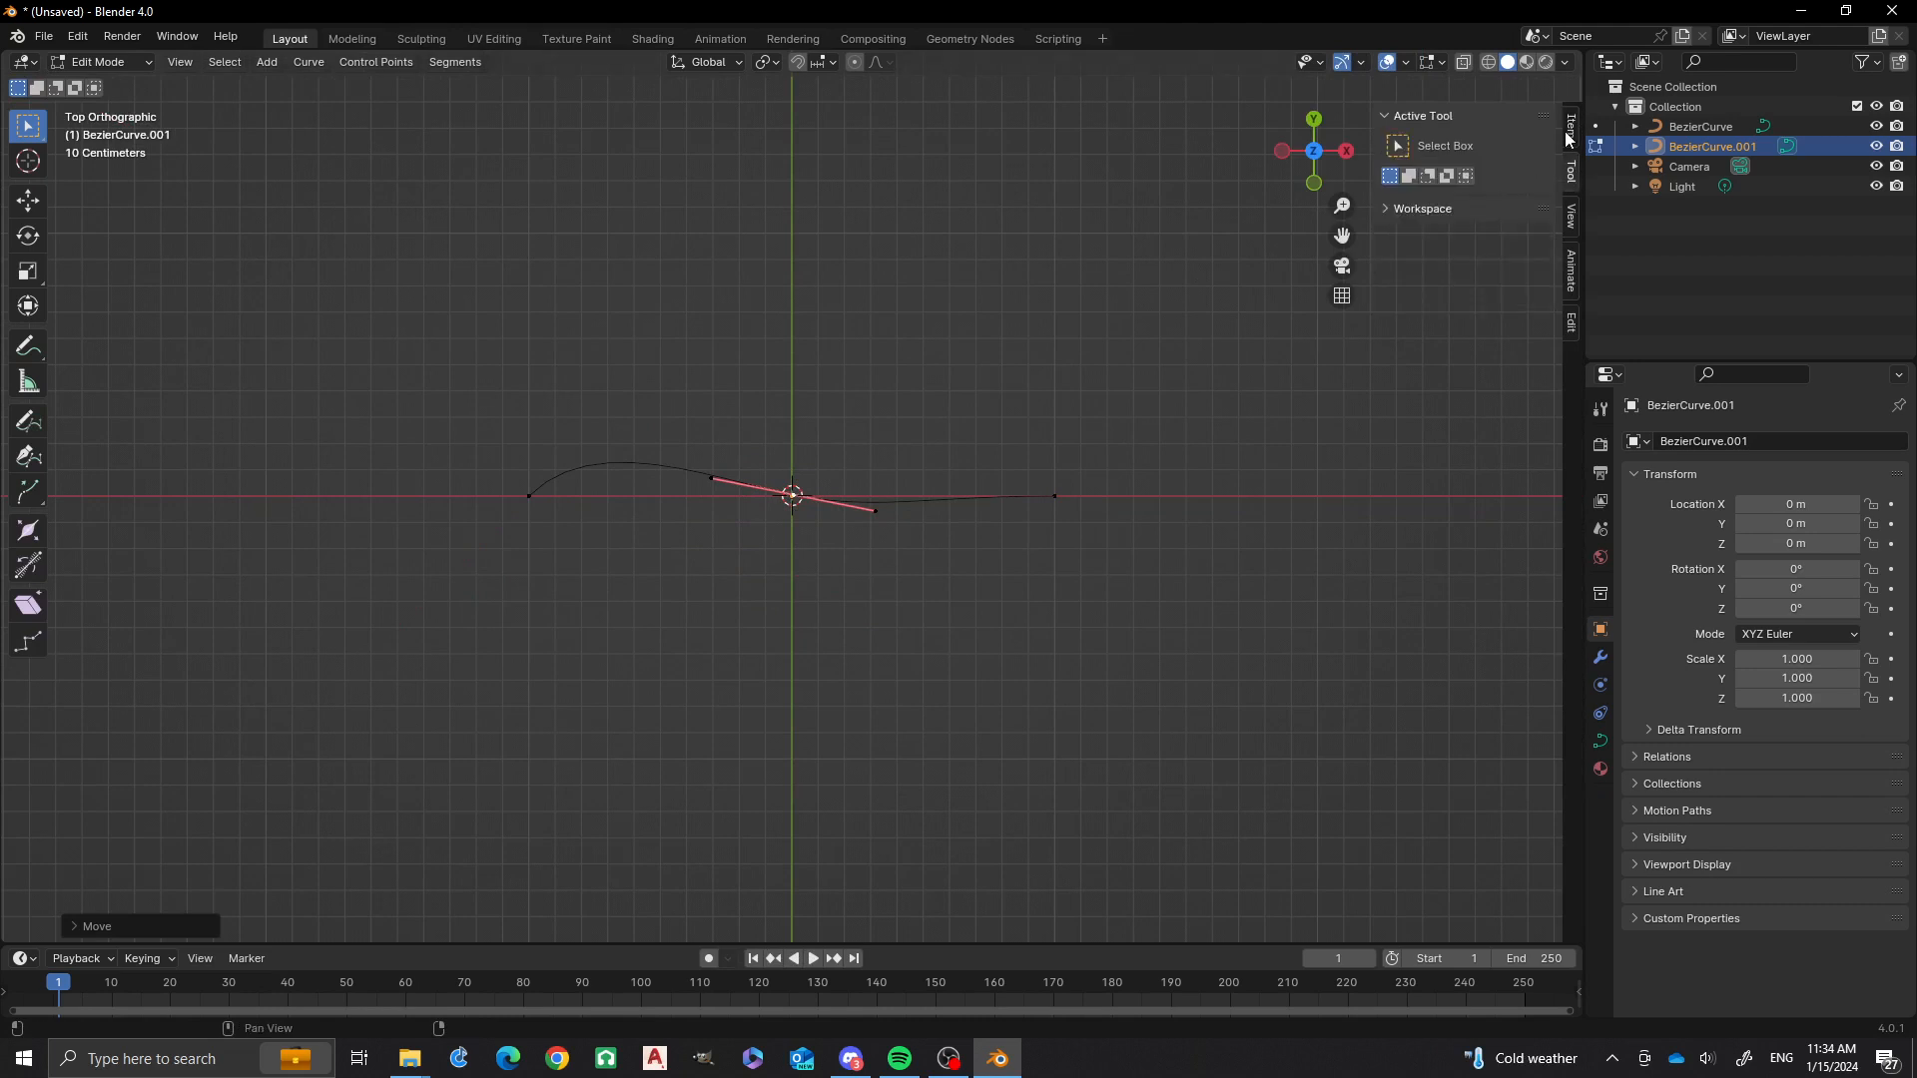
pyautogui.click(1571, 125)
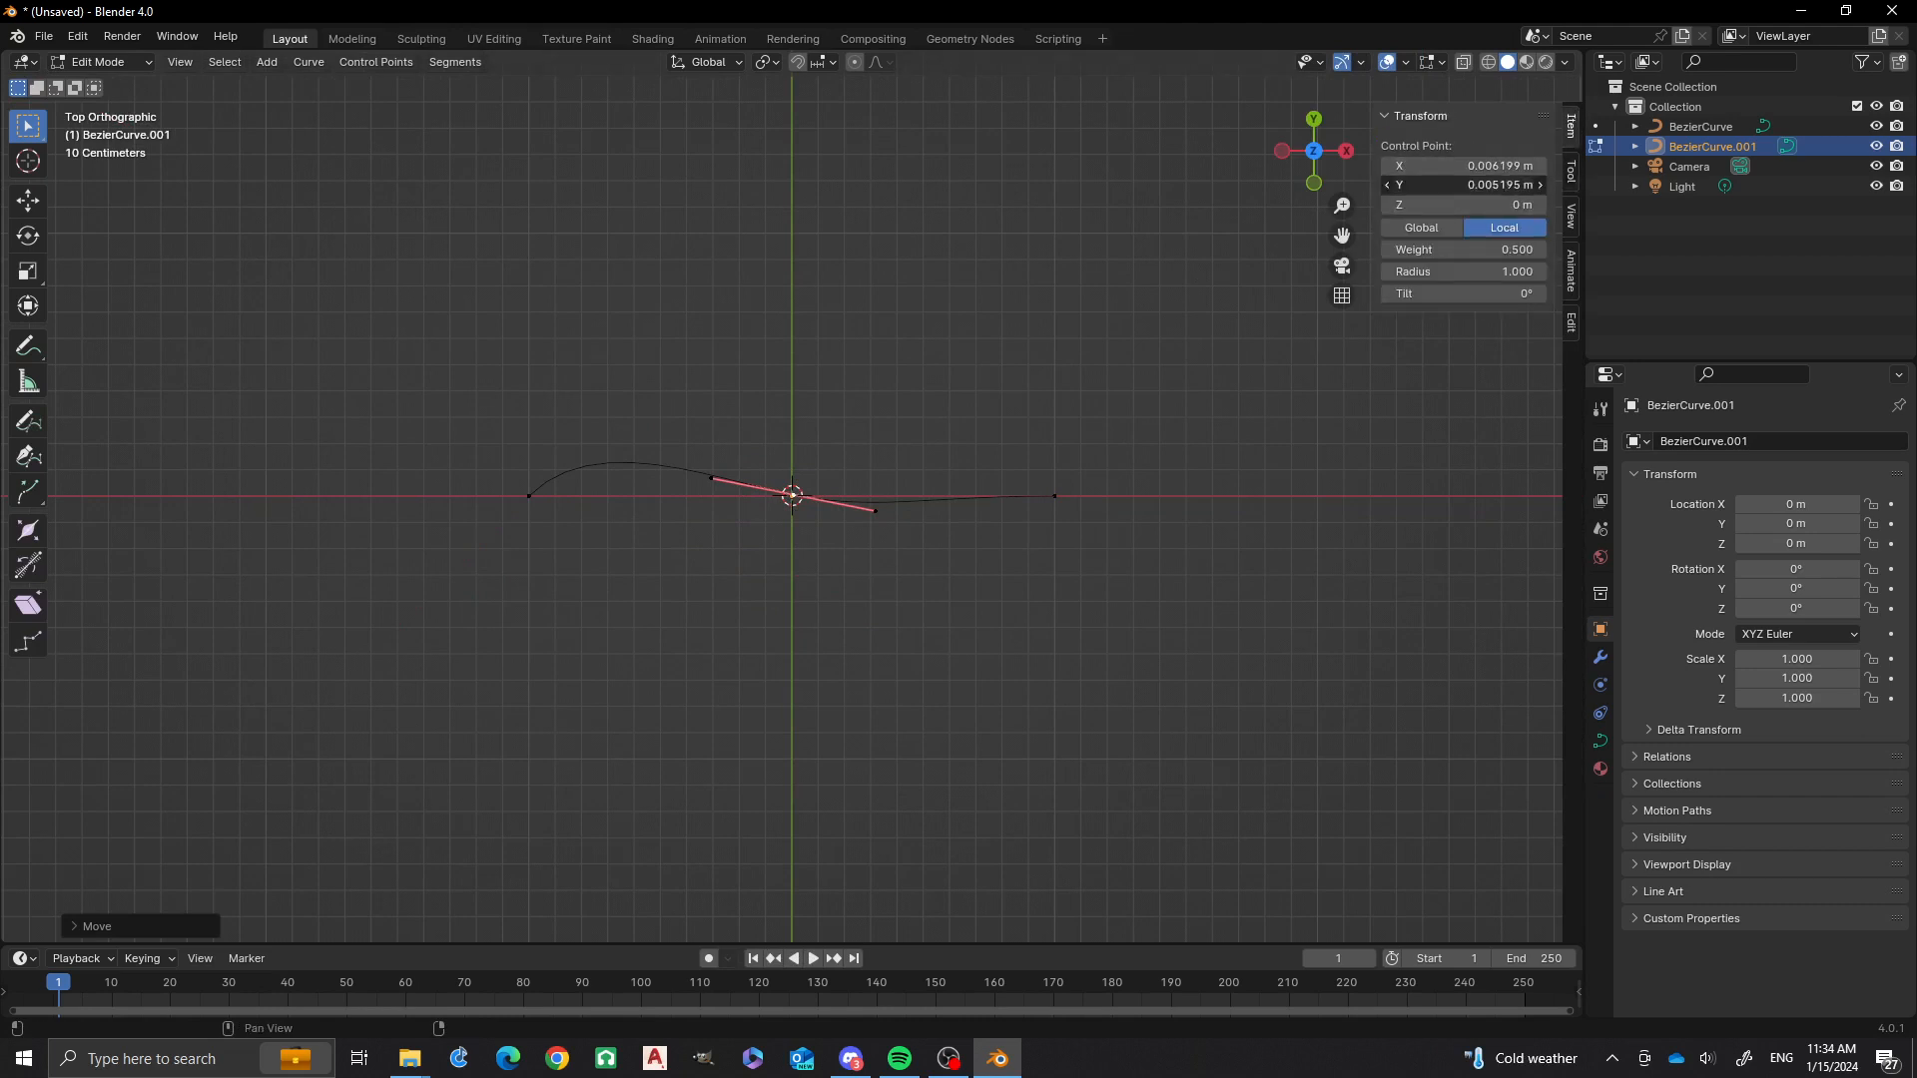
pyautogui.click(1435, 183)
pyautogui.write('0')
pyautogui.press('Return')
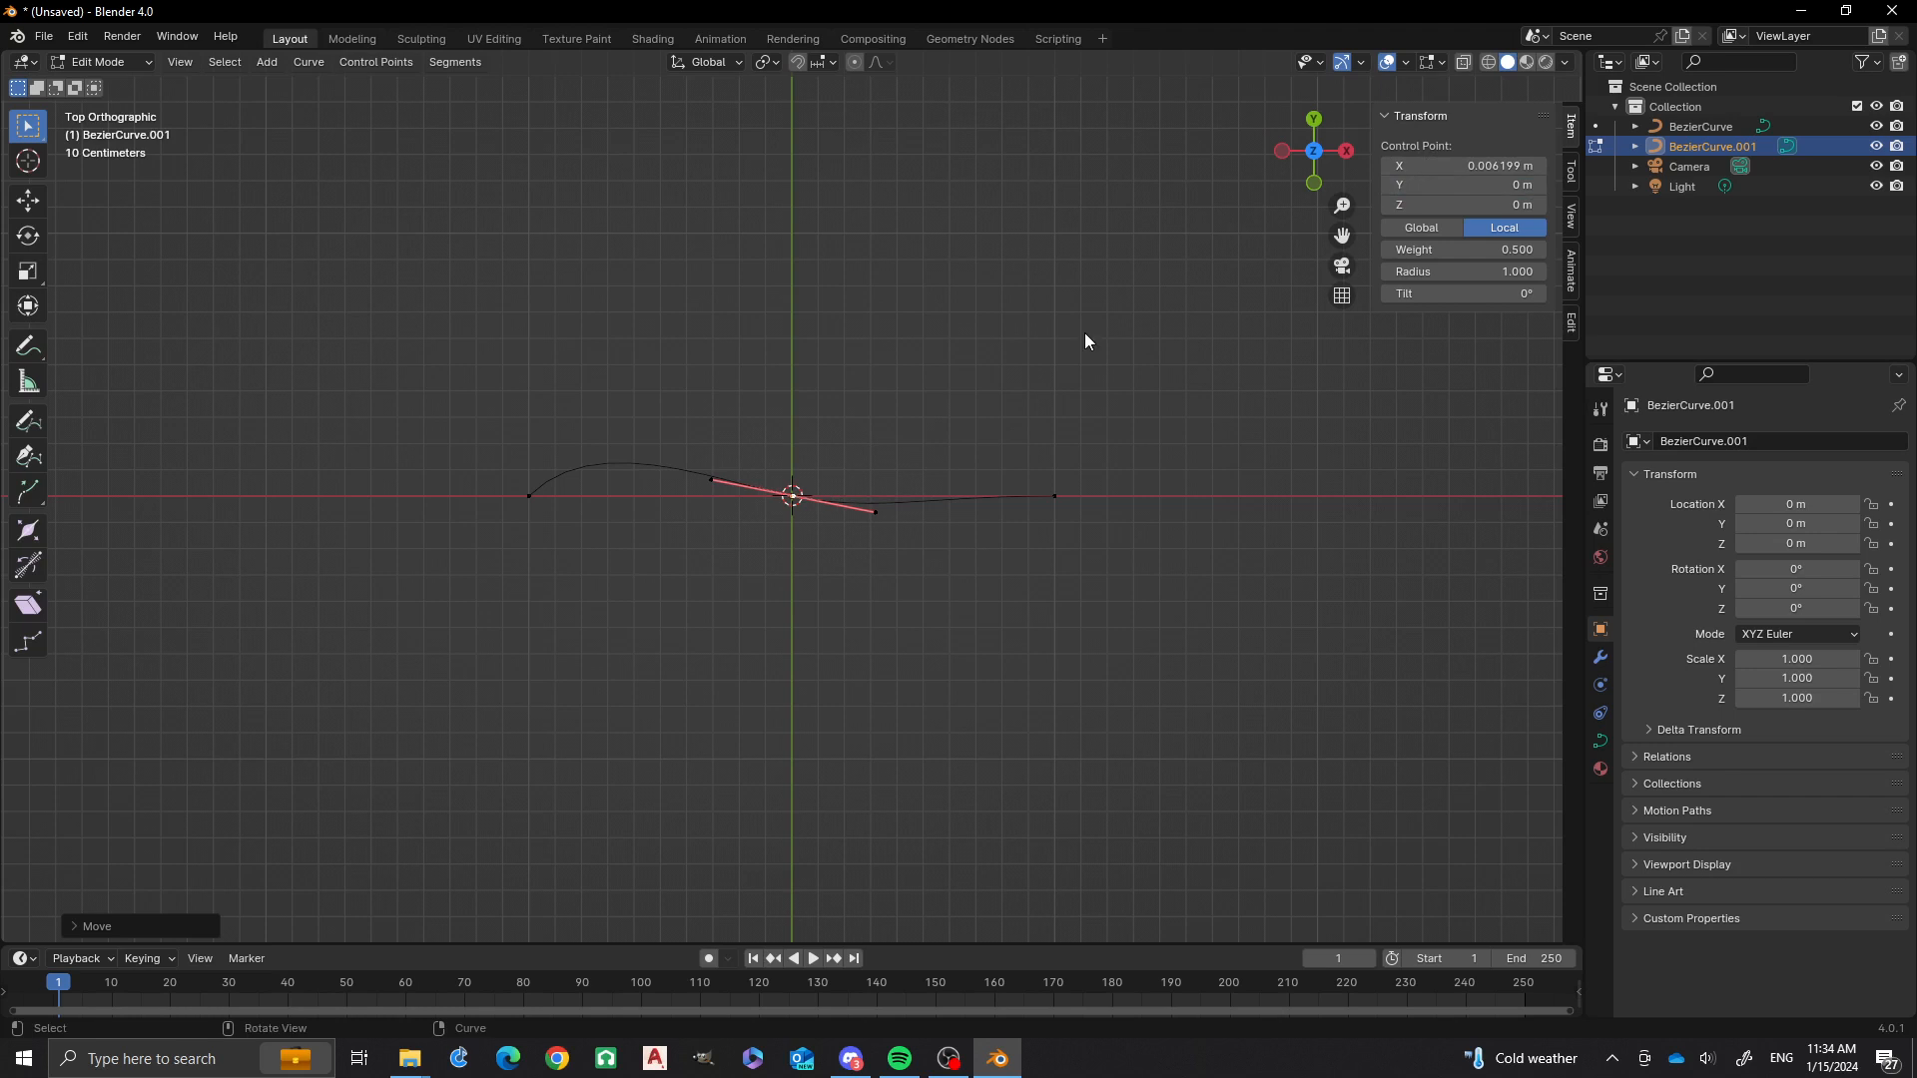
# Set the local Y coordinate of both handles of the middle control point to 0 m and clear the selection.
pyautogui.click(877, 512)
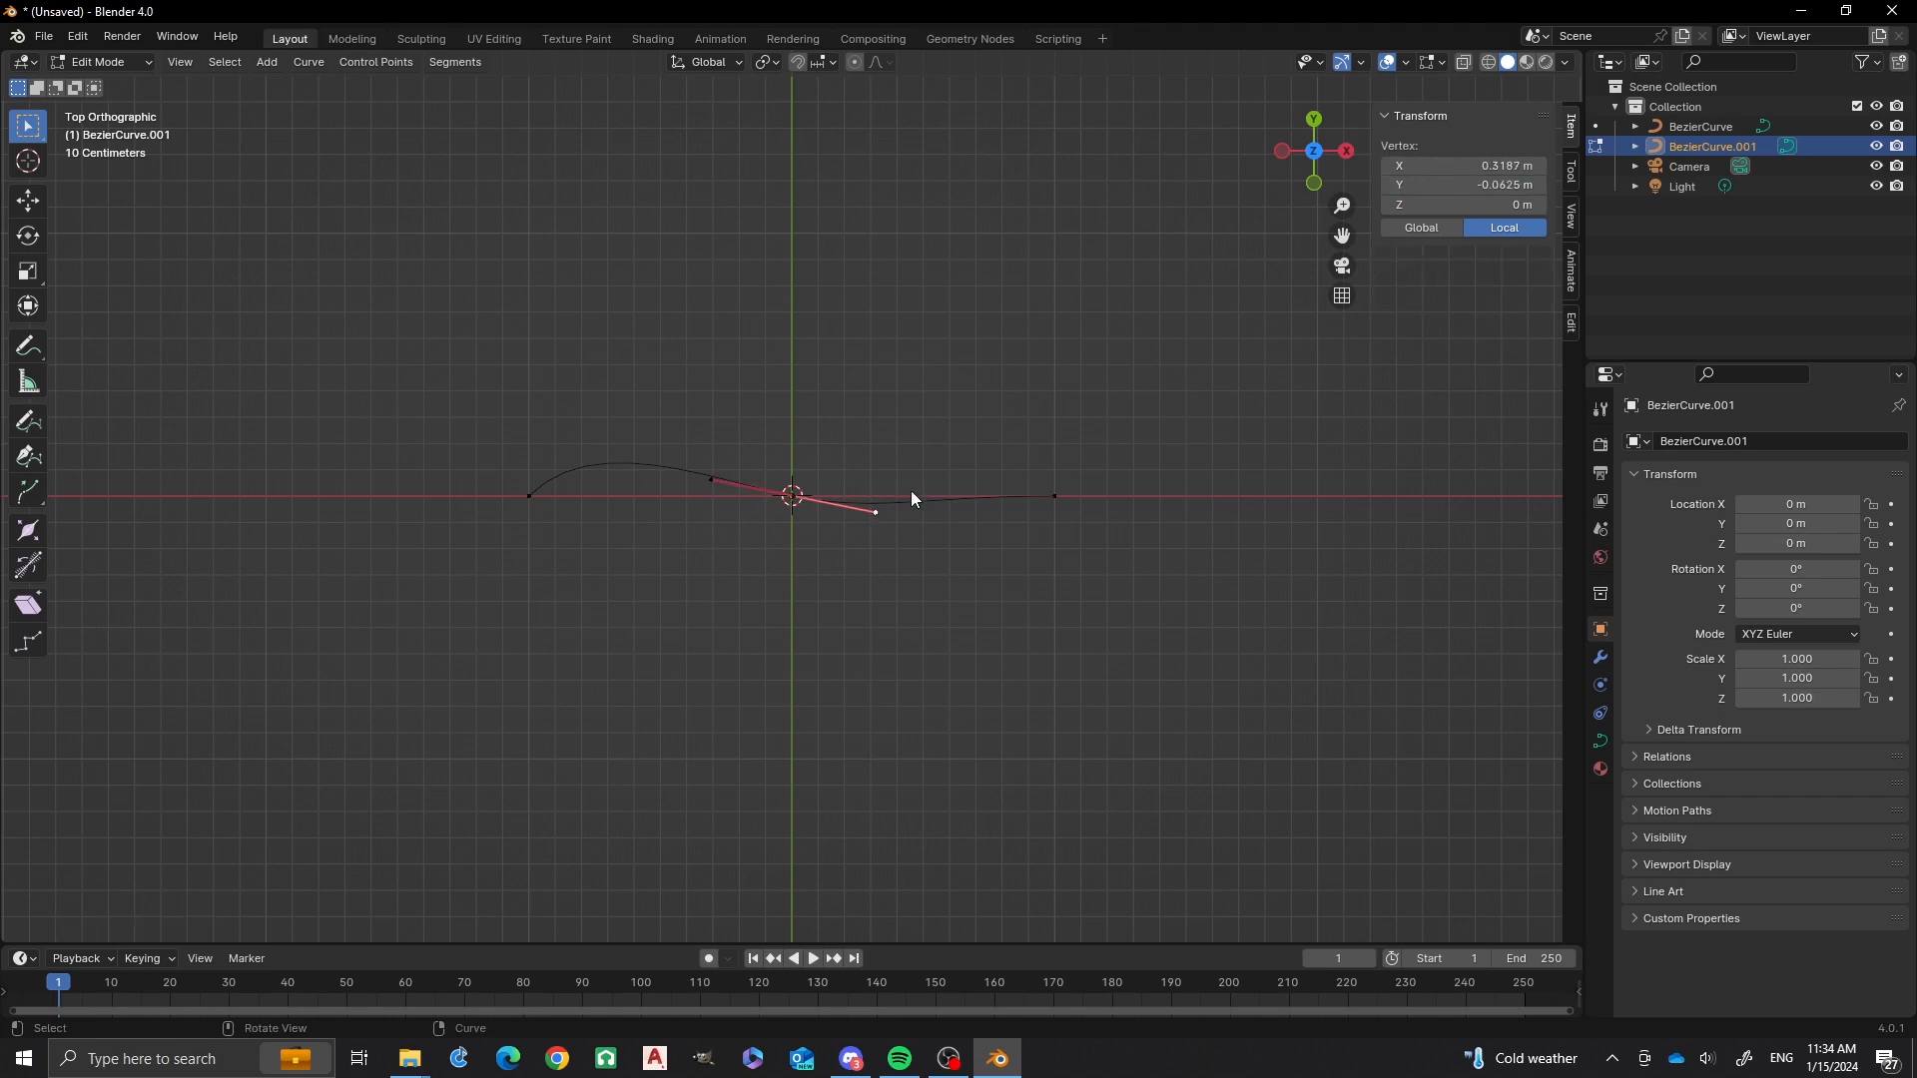
pyautogui.click(1488, 187)
pyautogui.write('0')
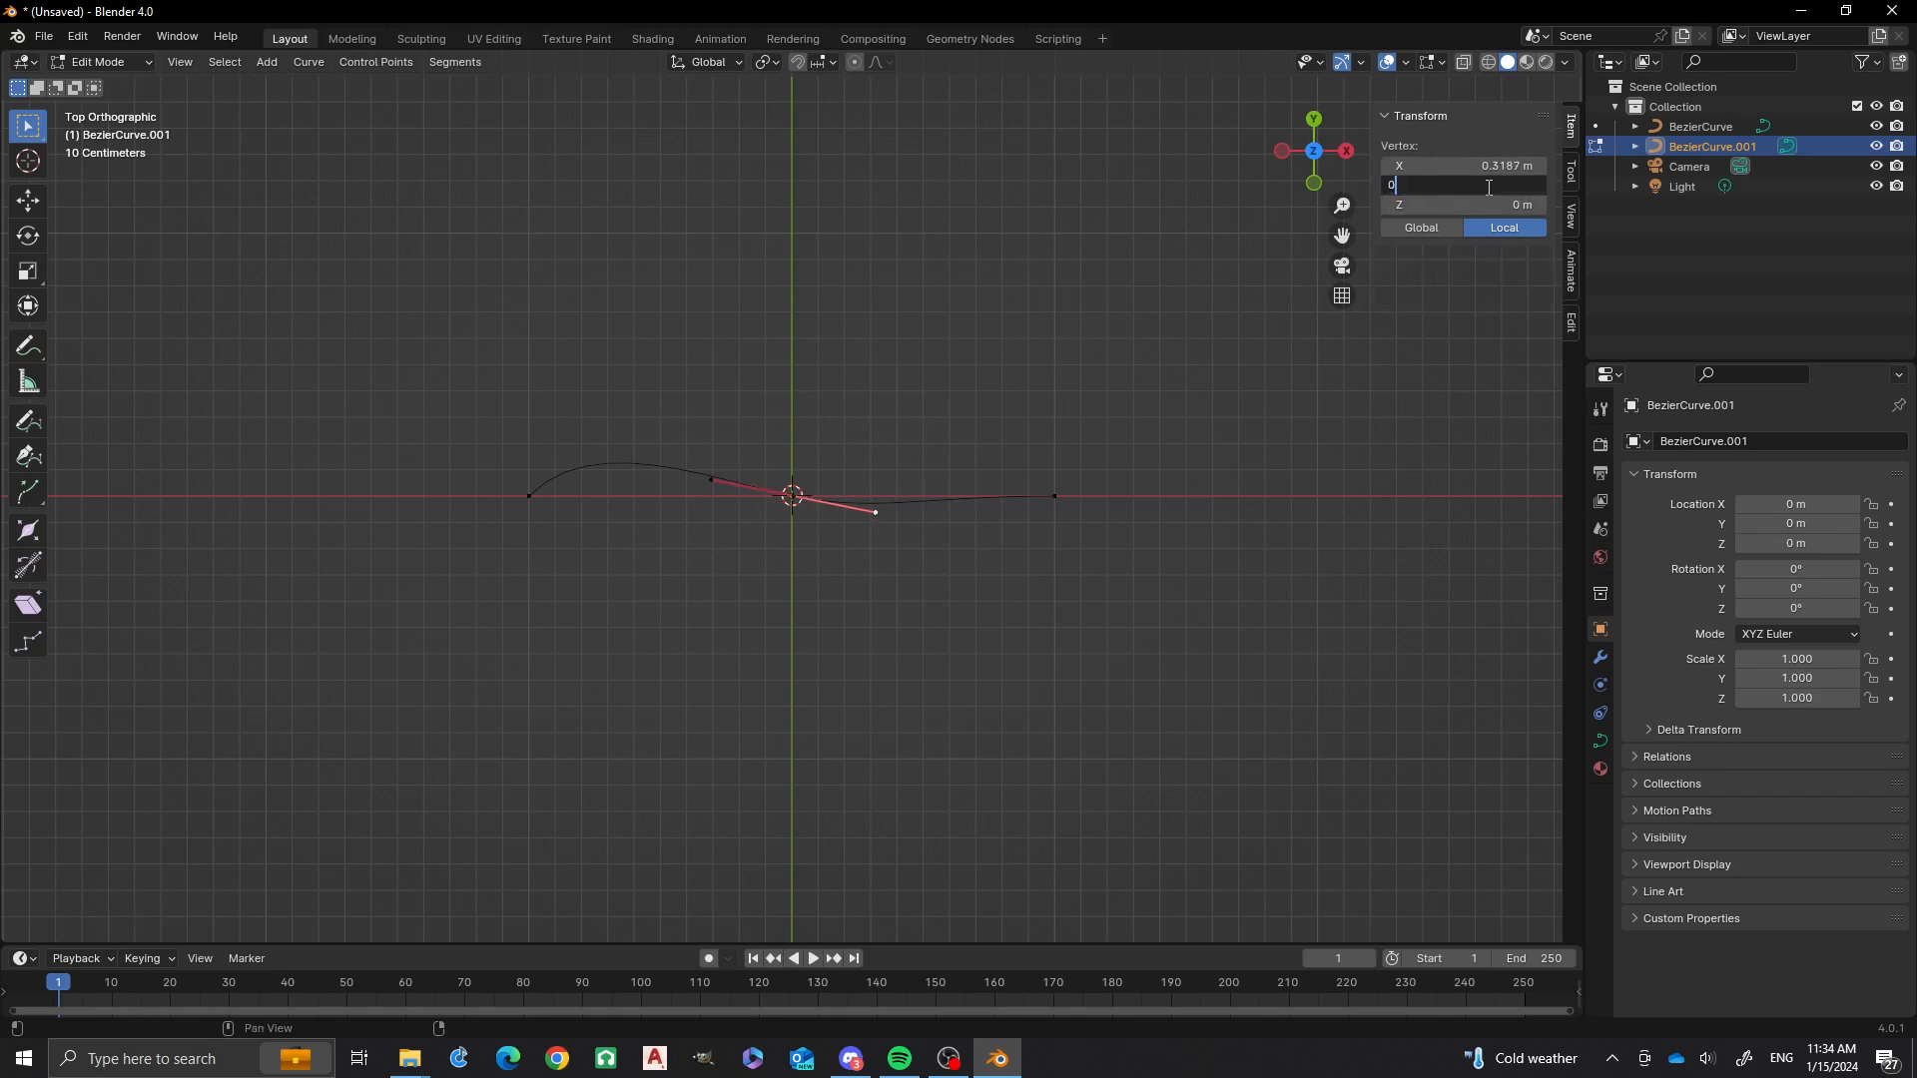
pyautogui.press('Return')
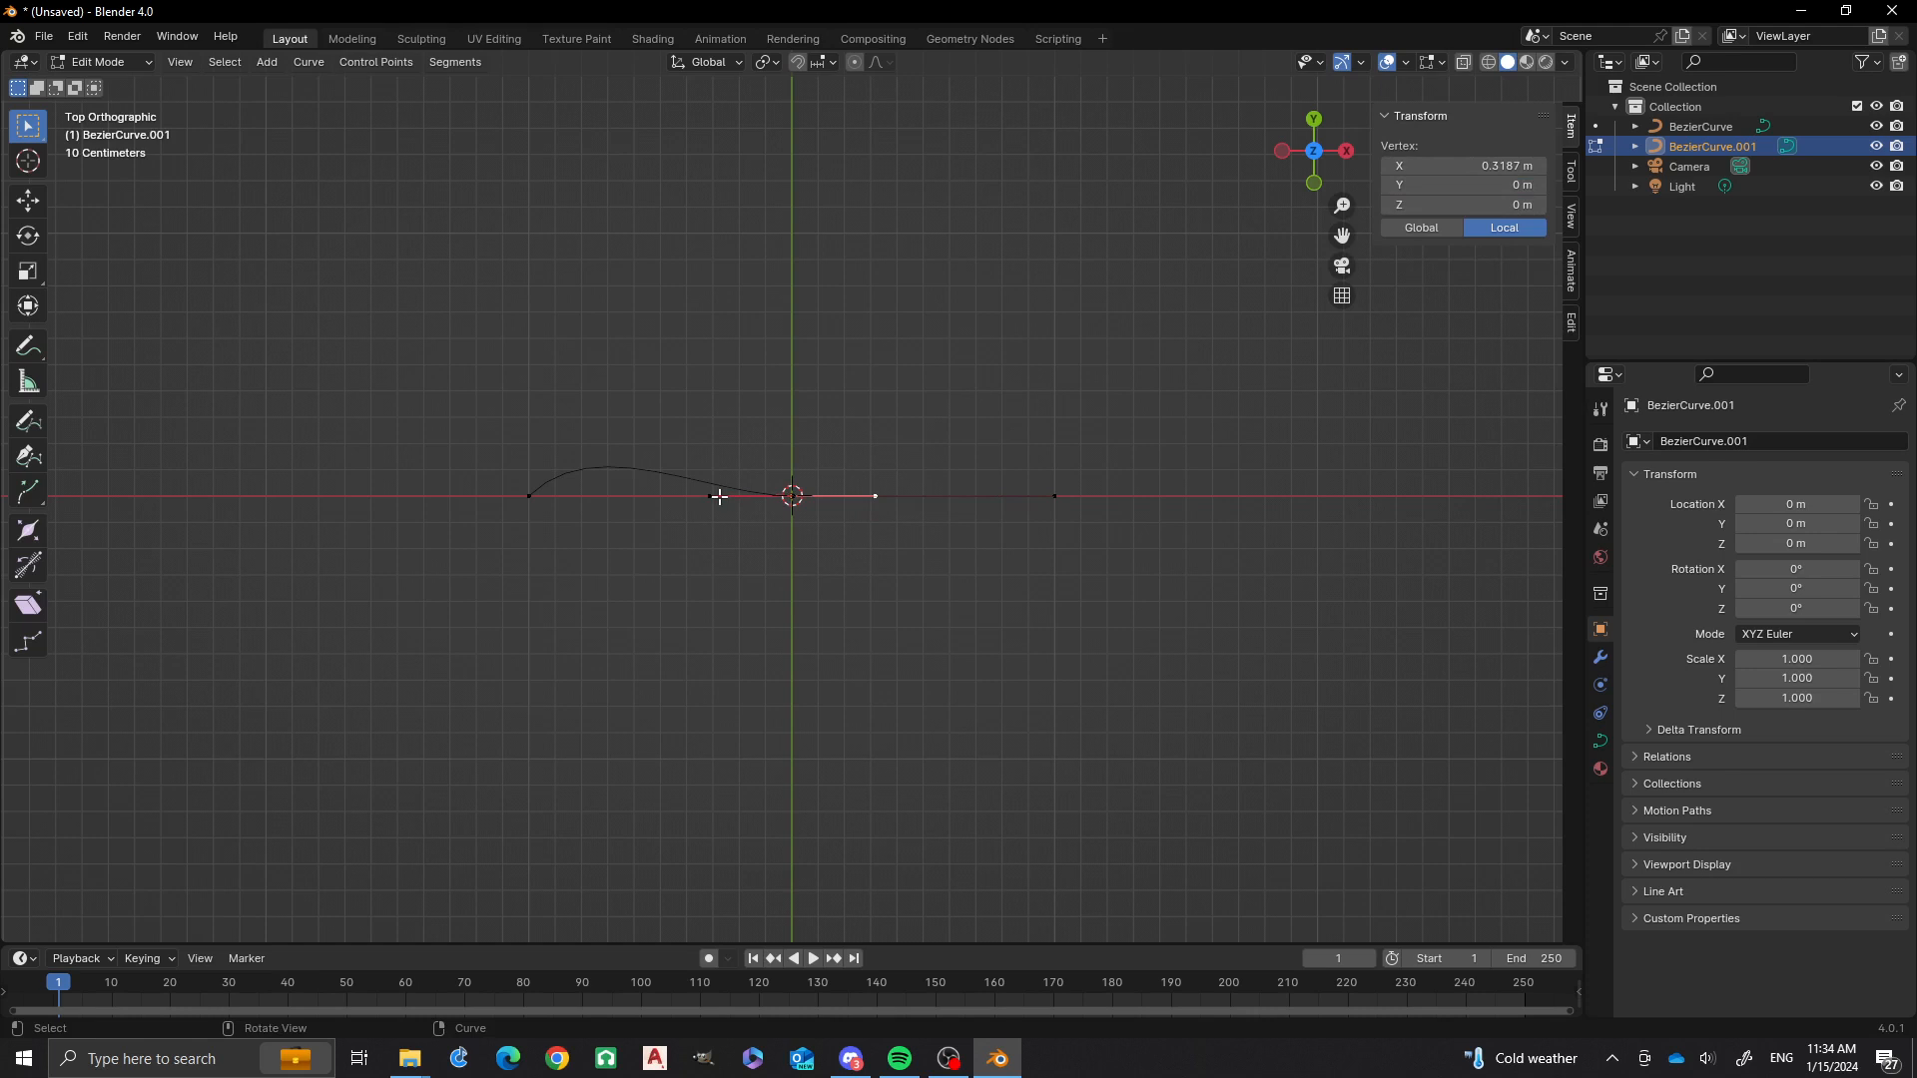
pyautogui.click(717, 496)
pyautogui.click(1483, 184)
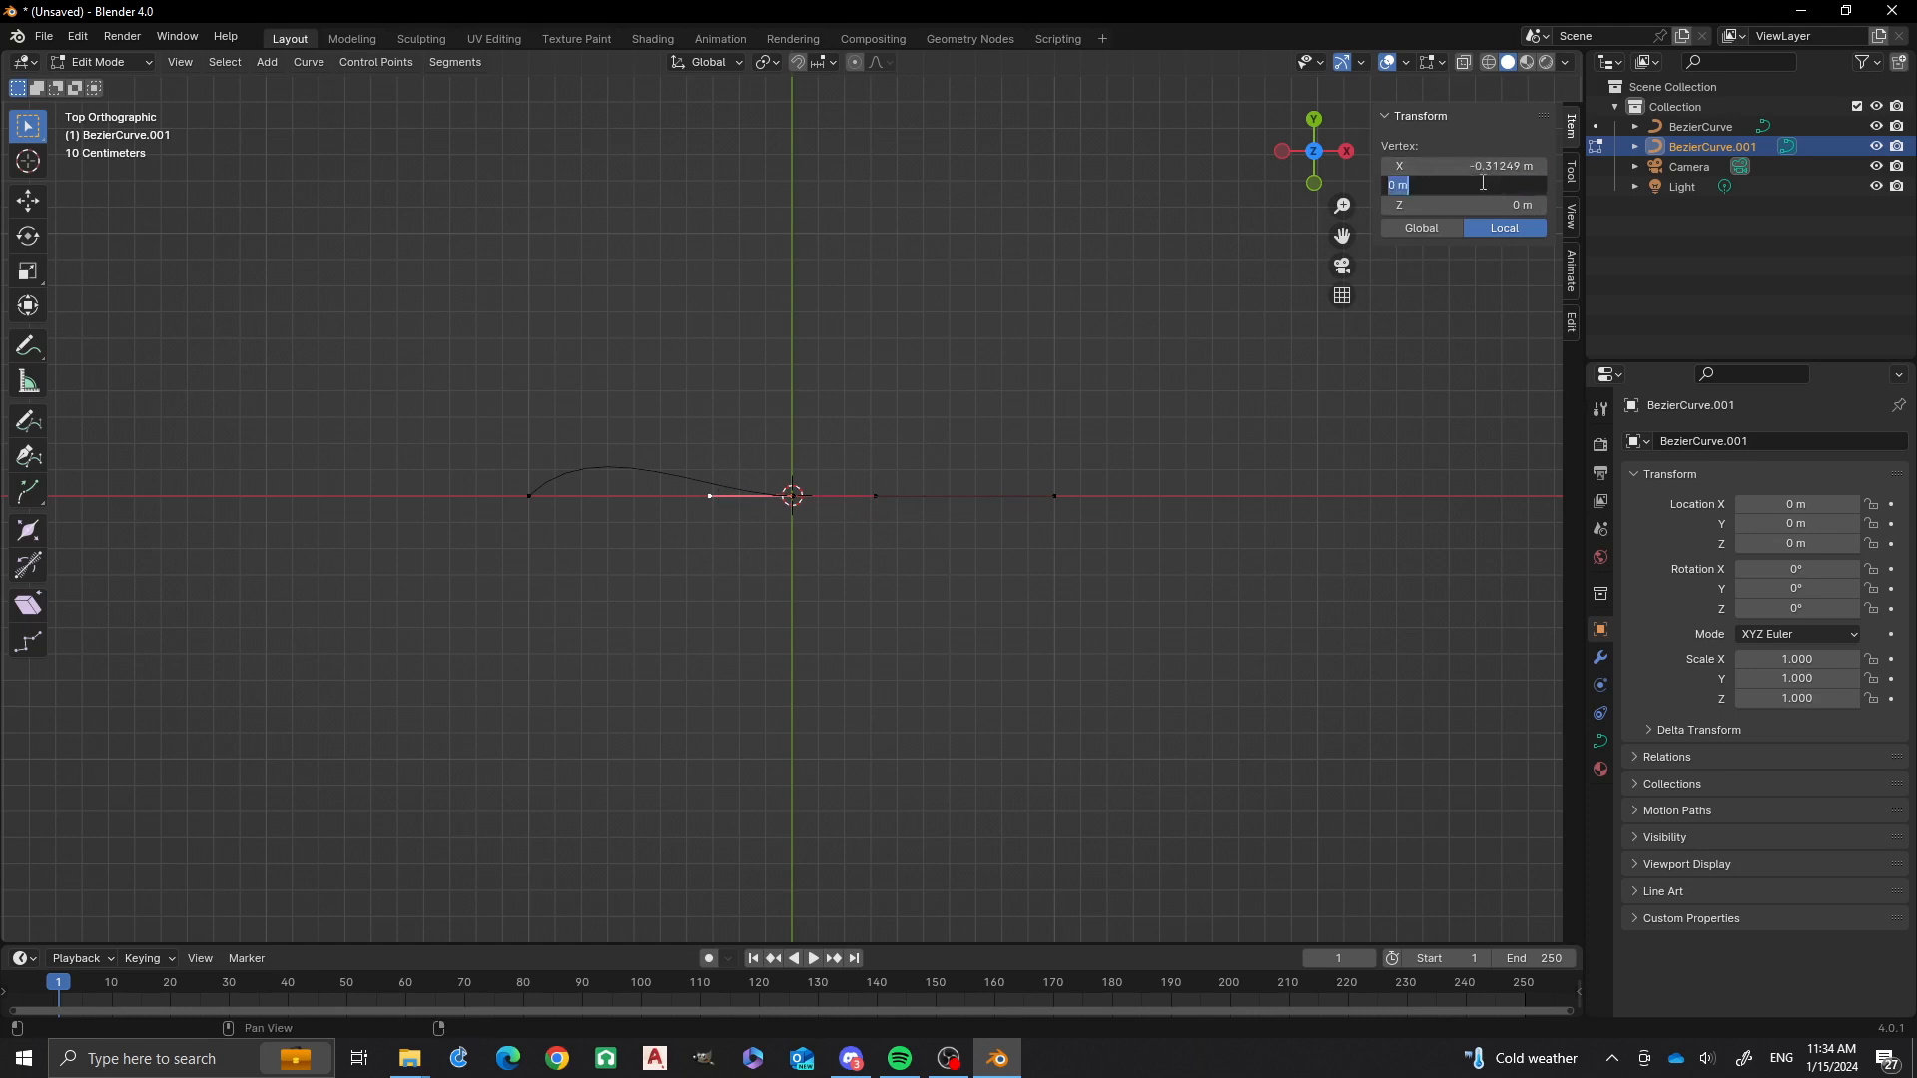
pyautogui.write('0')
pyautogui.press('Return')
pyautogui.click(704, 585)
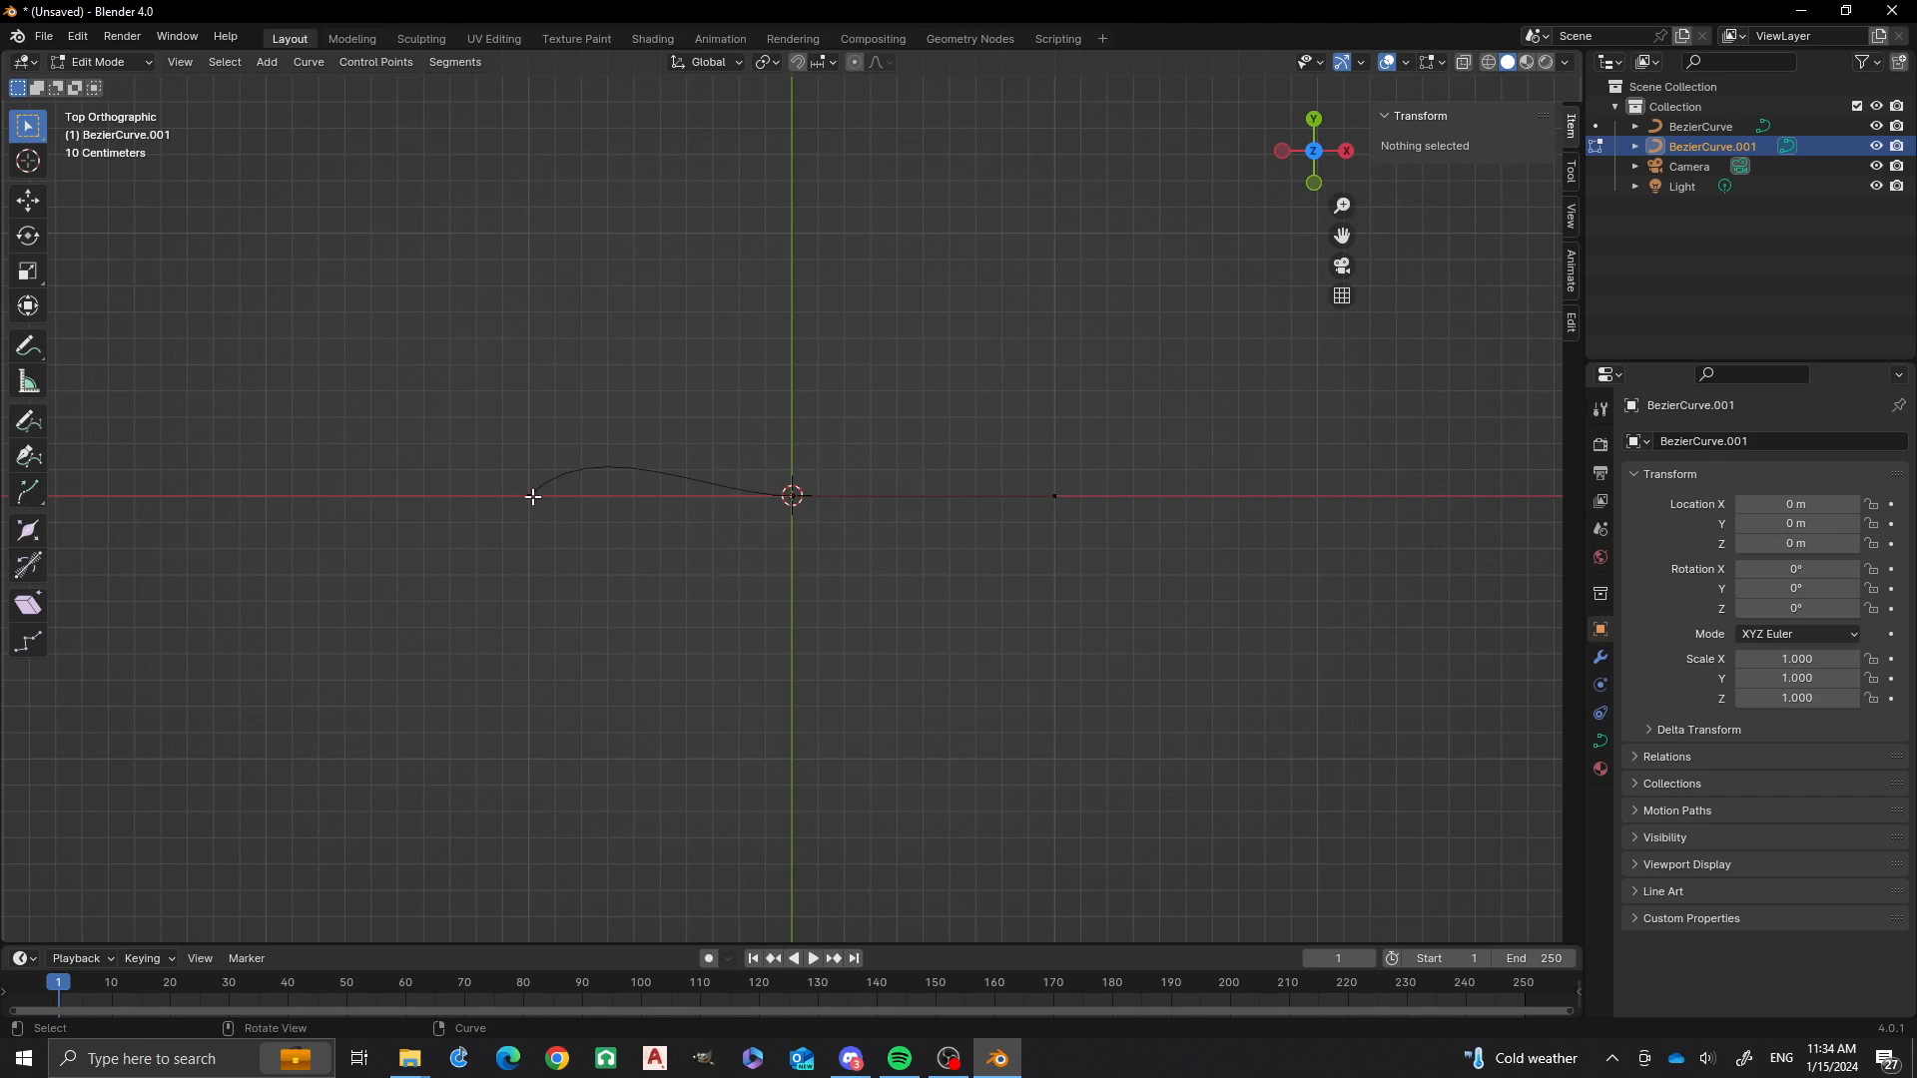
# Move the inner handle of the small curve's left end point down about 0.6 m, below the X axis.
pyautogui.click(532, 496)
pyautogui.moveTo(596, 430); pyautogui.dragTo(644, 499)
pyautogui.click(534, 498)
pyautogui.click(587, 435)
pyautogui.press('g')
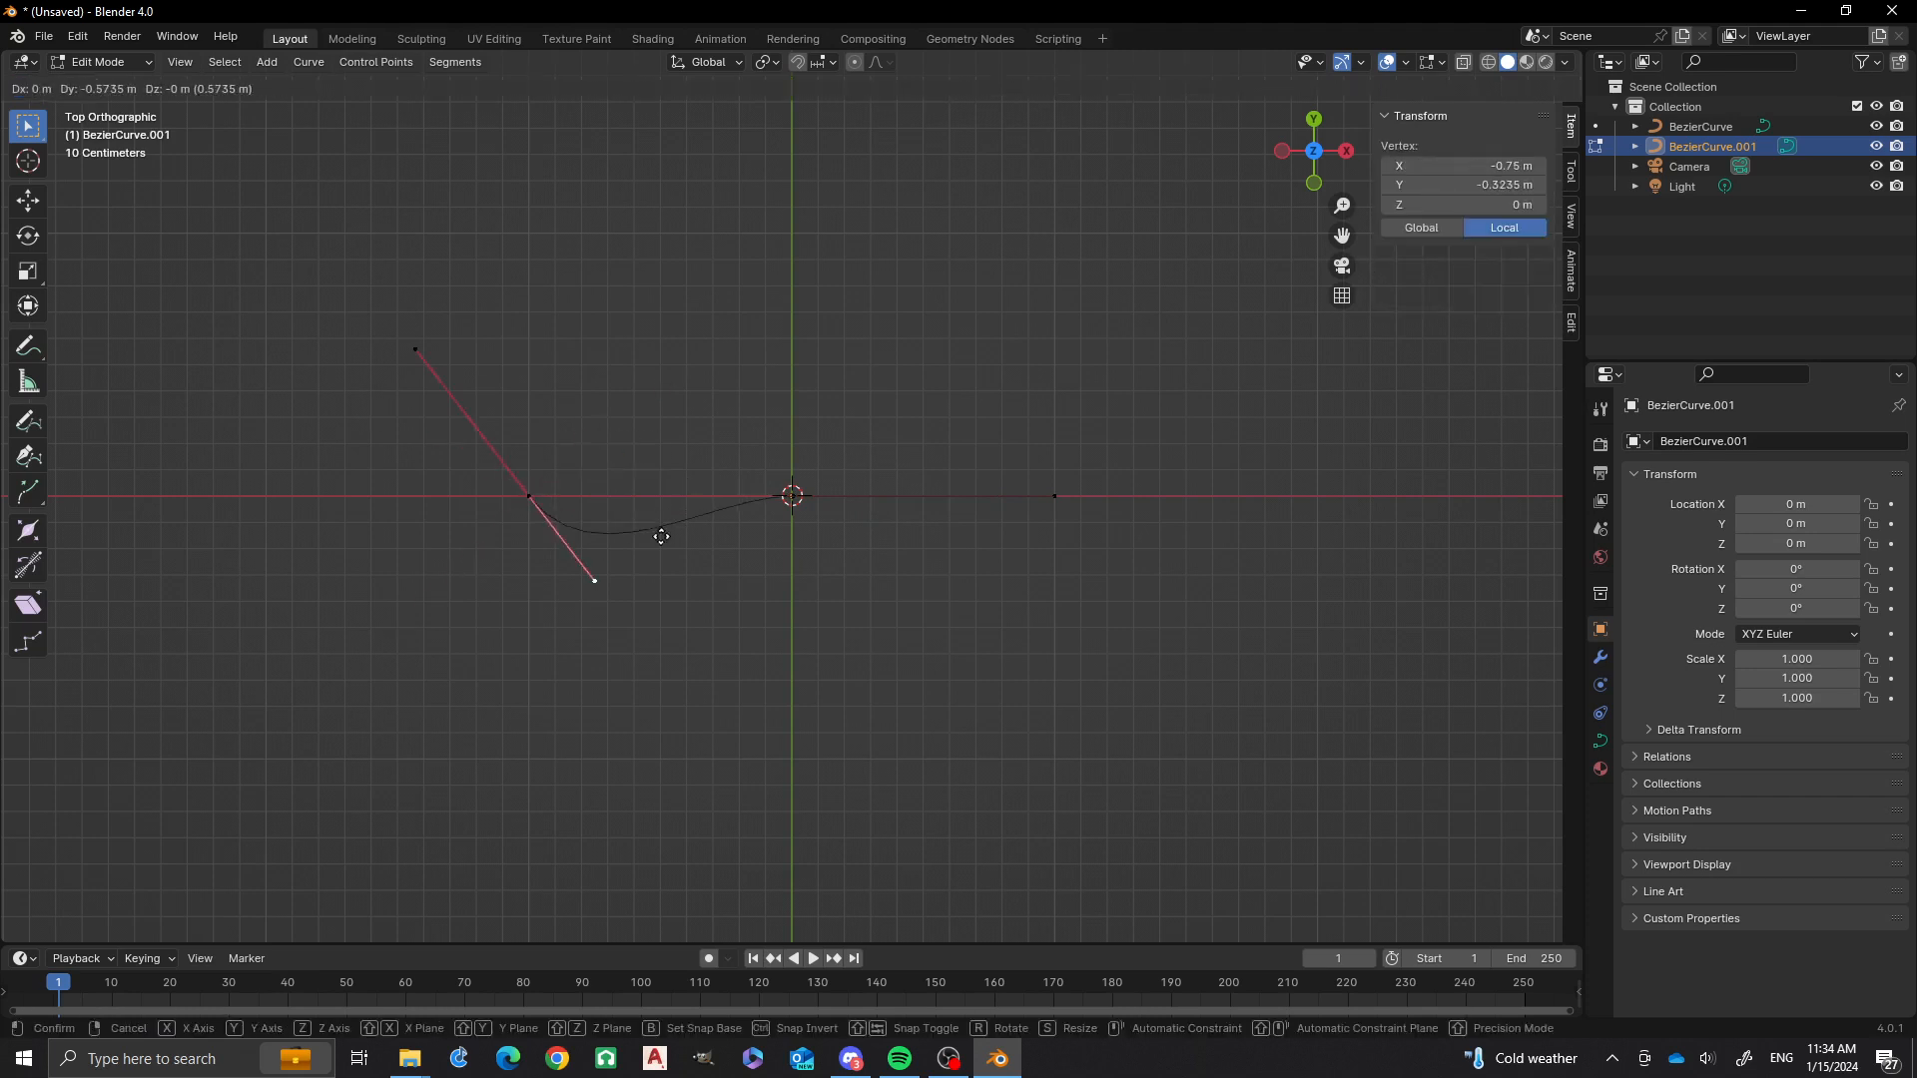
pyautogui.click(659, 539)
# Raise the left end point to about X -0.98 m, Y 0.44 m and rotate it clockwise until its upper handle leans toward the Y axis.
pyautogui.click(545, 500)
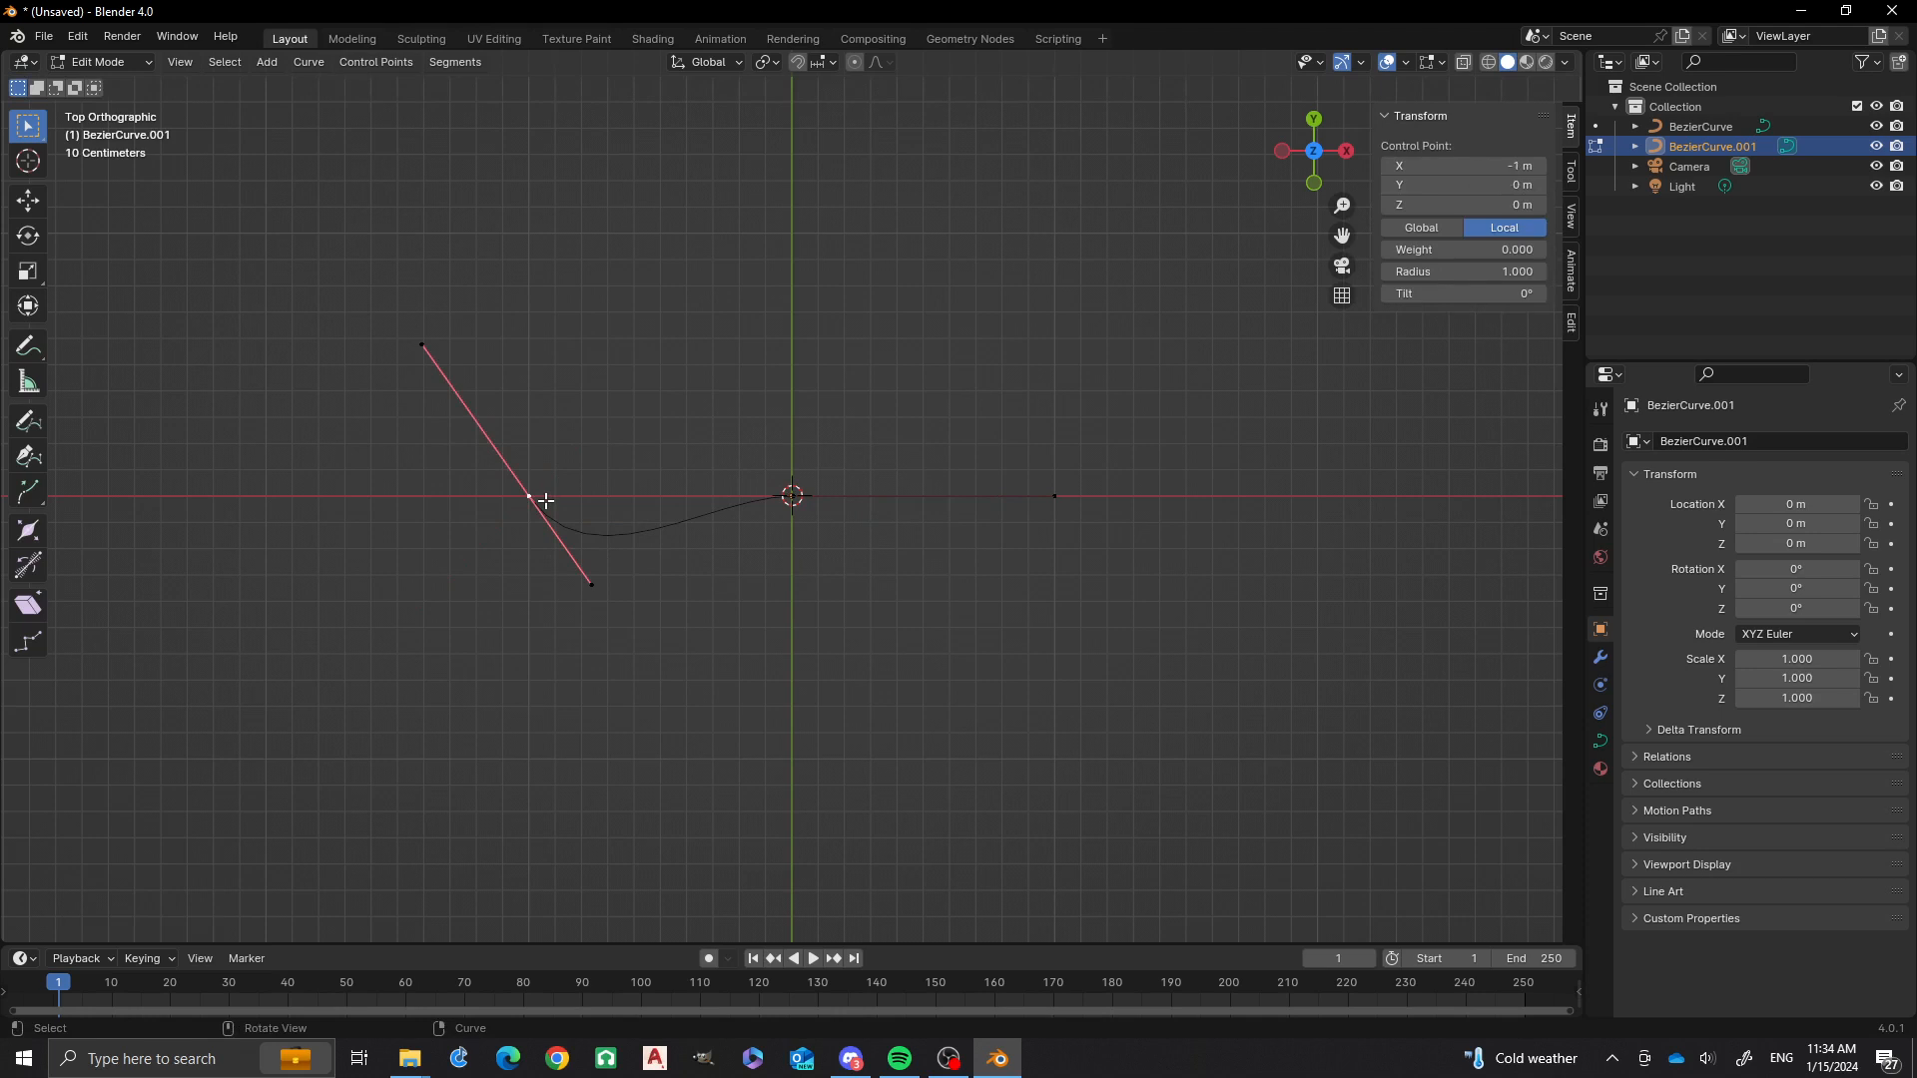
pyautogui.press('g')
pyautogui.click(549, 384)
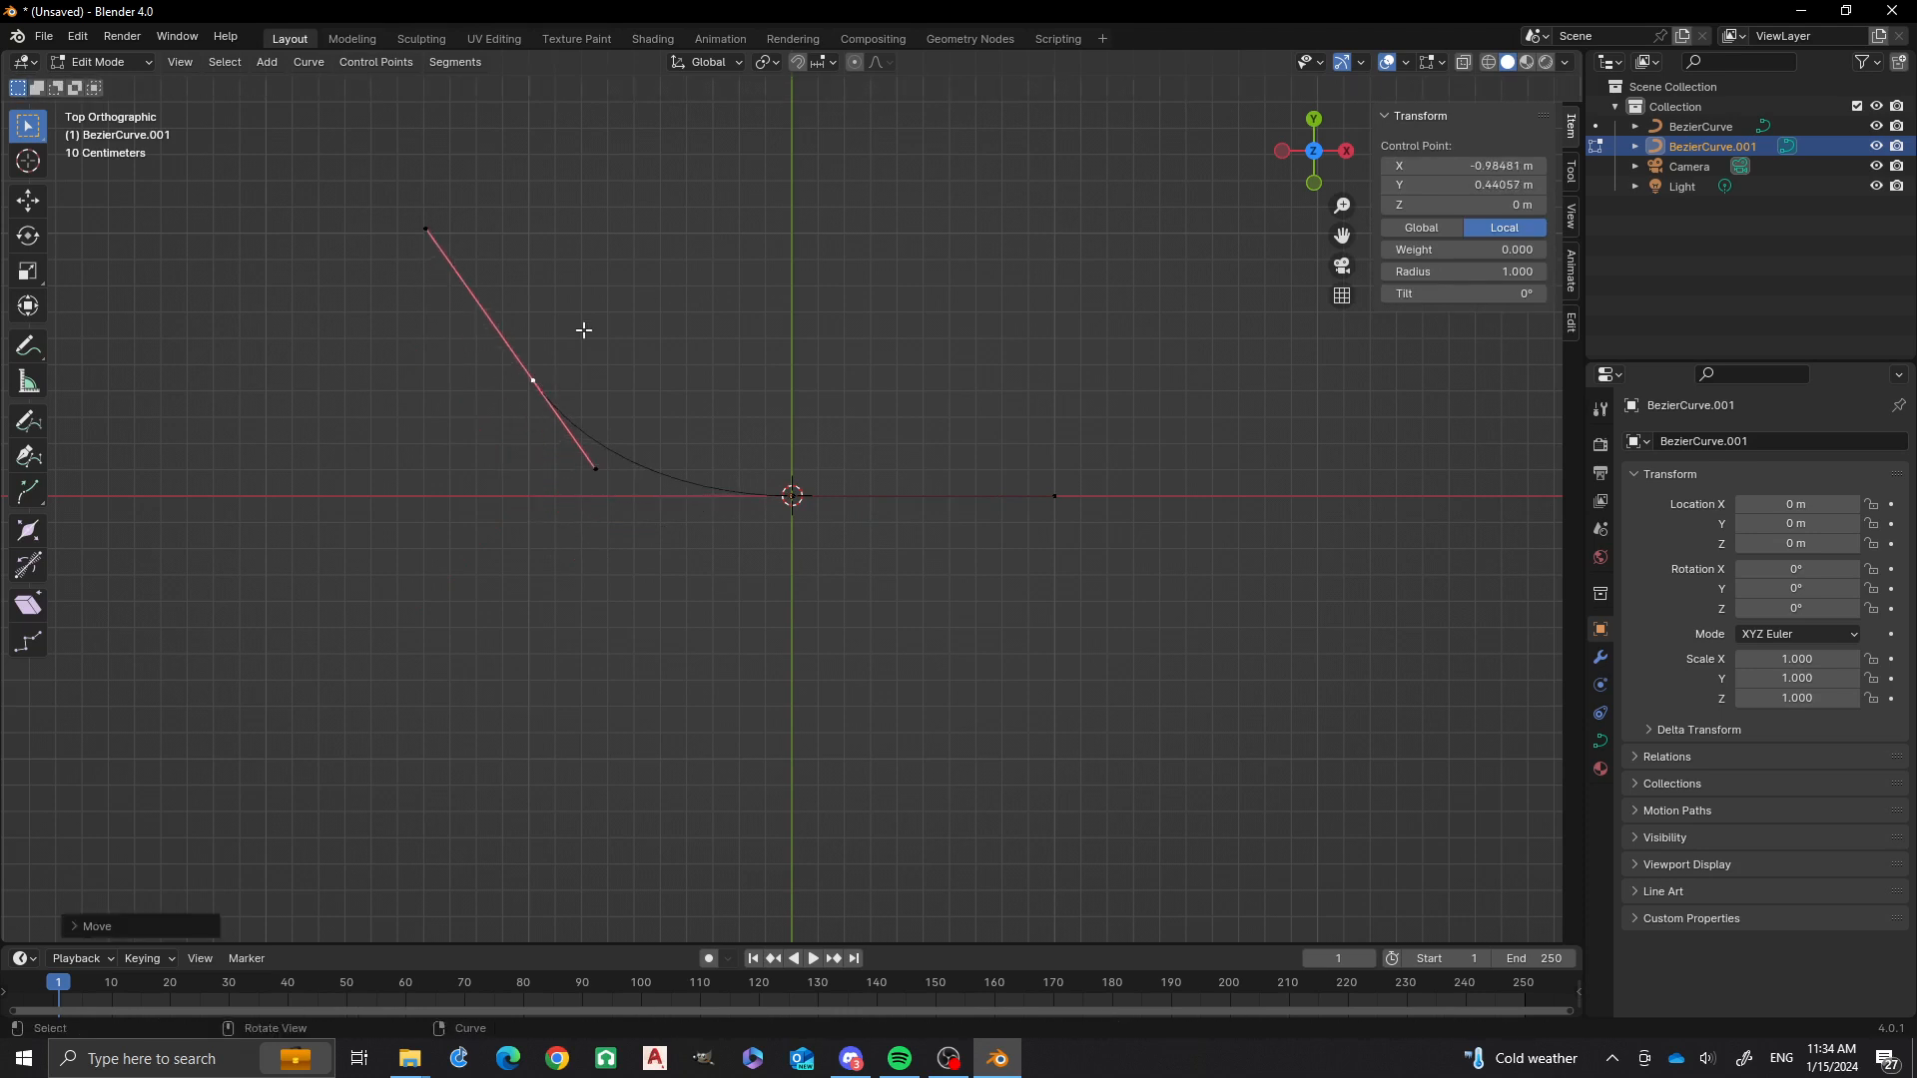
pyautogui.press('r')
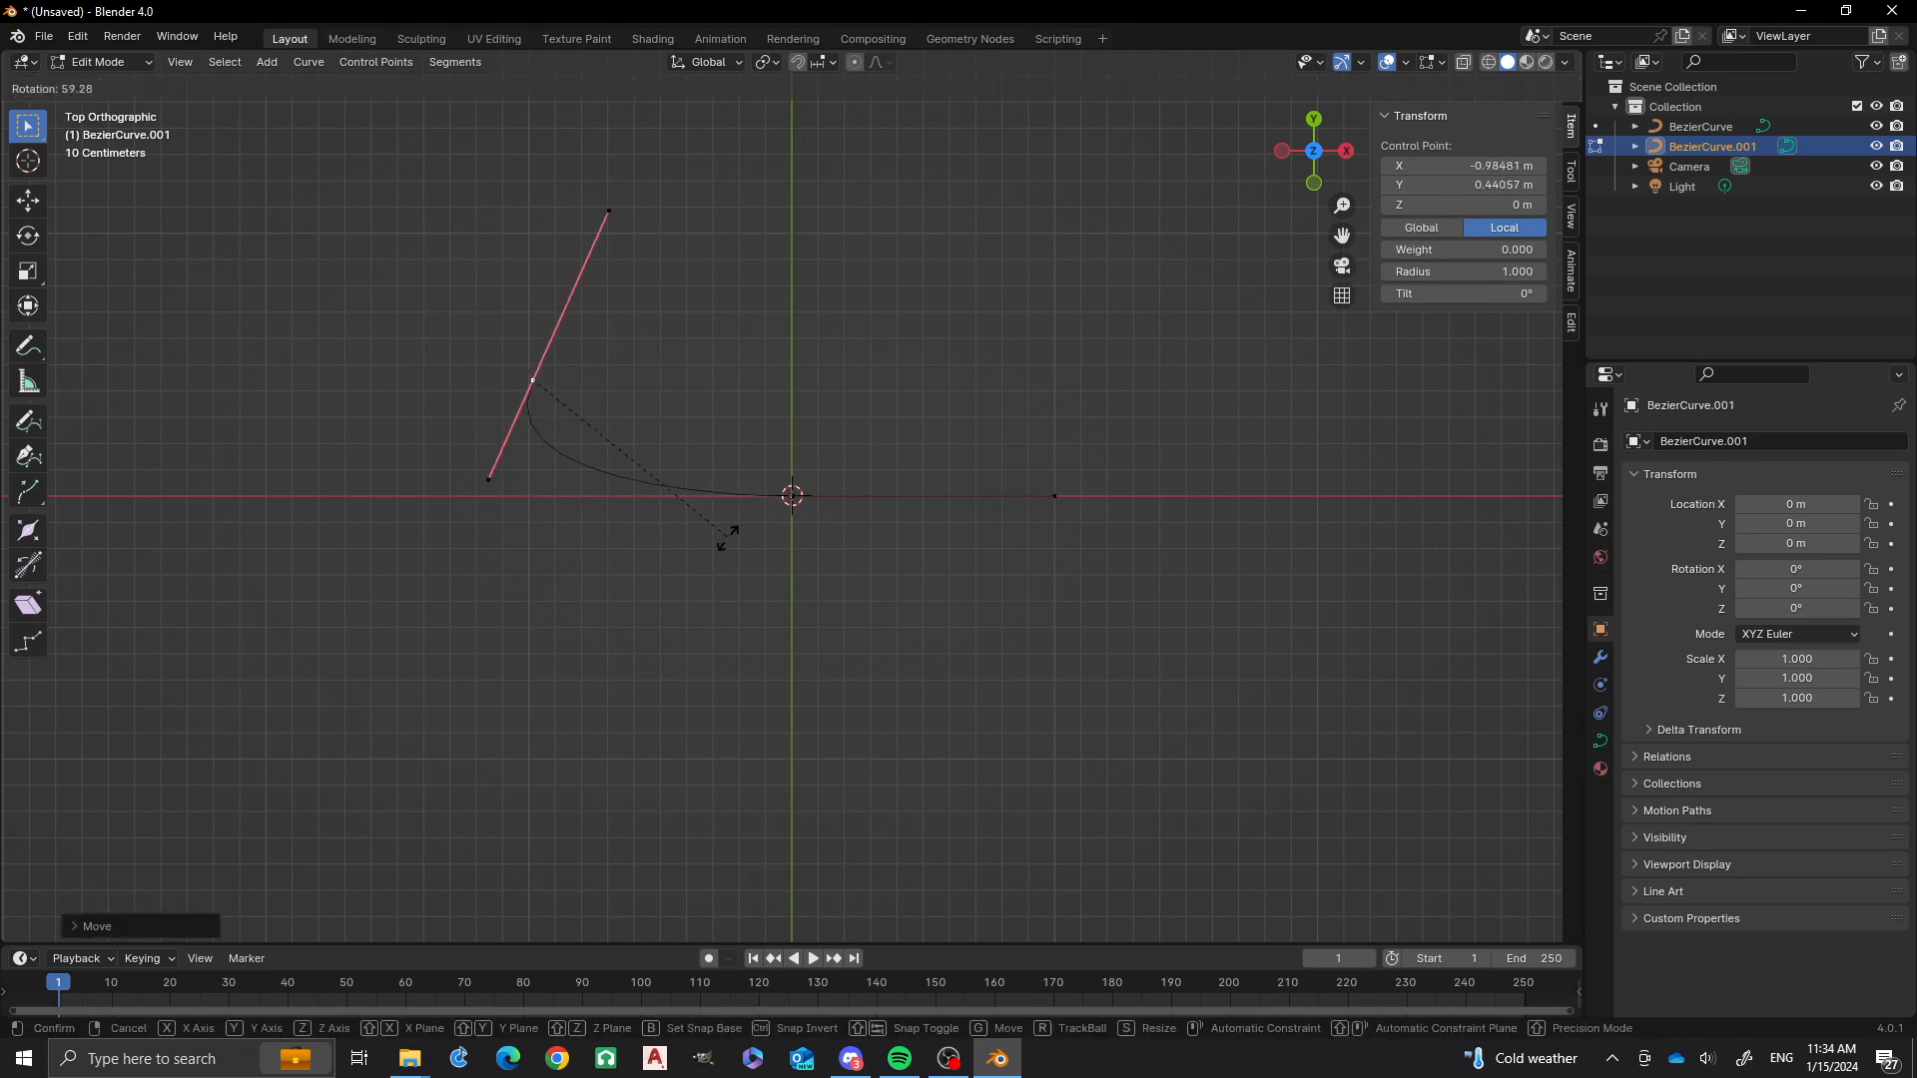
pyautogui.click(697, 569)
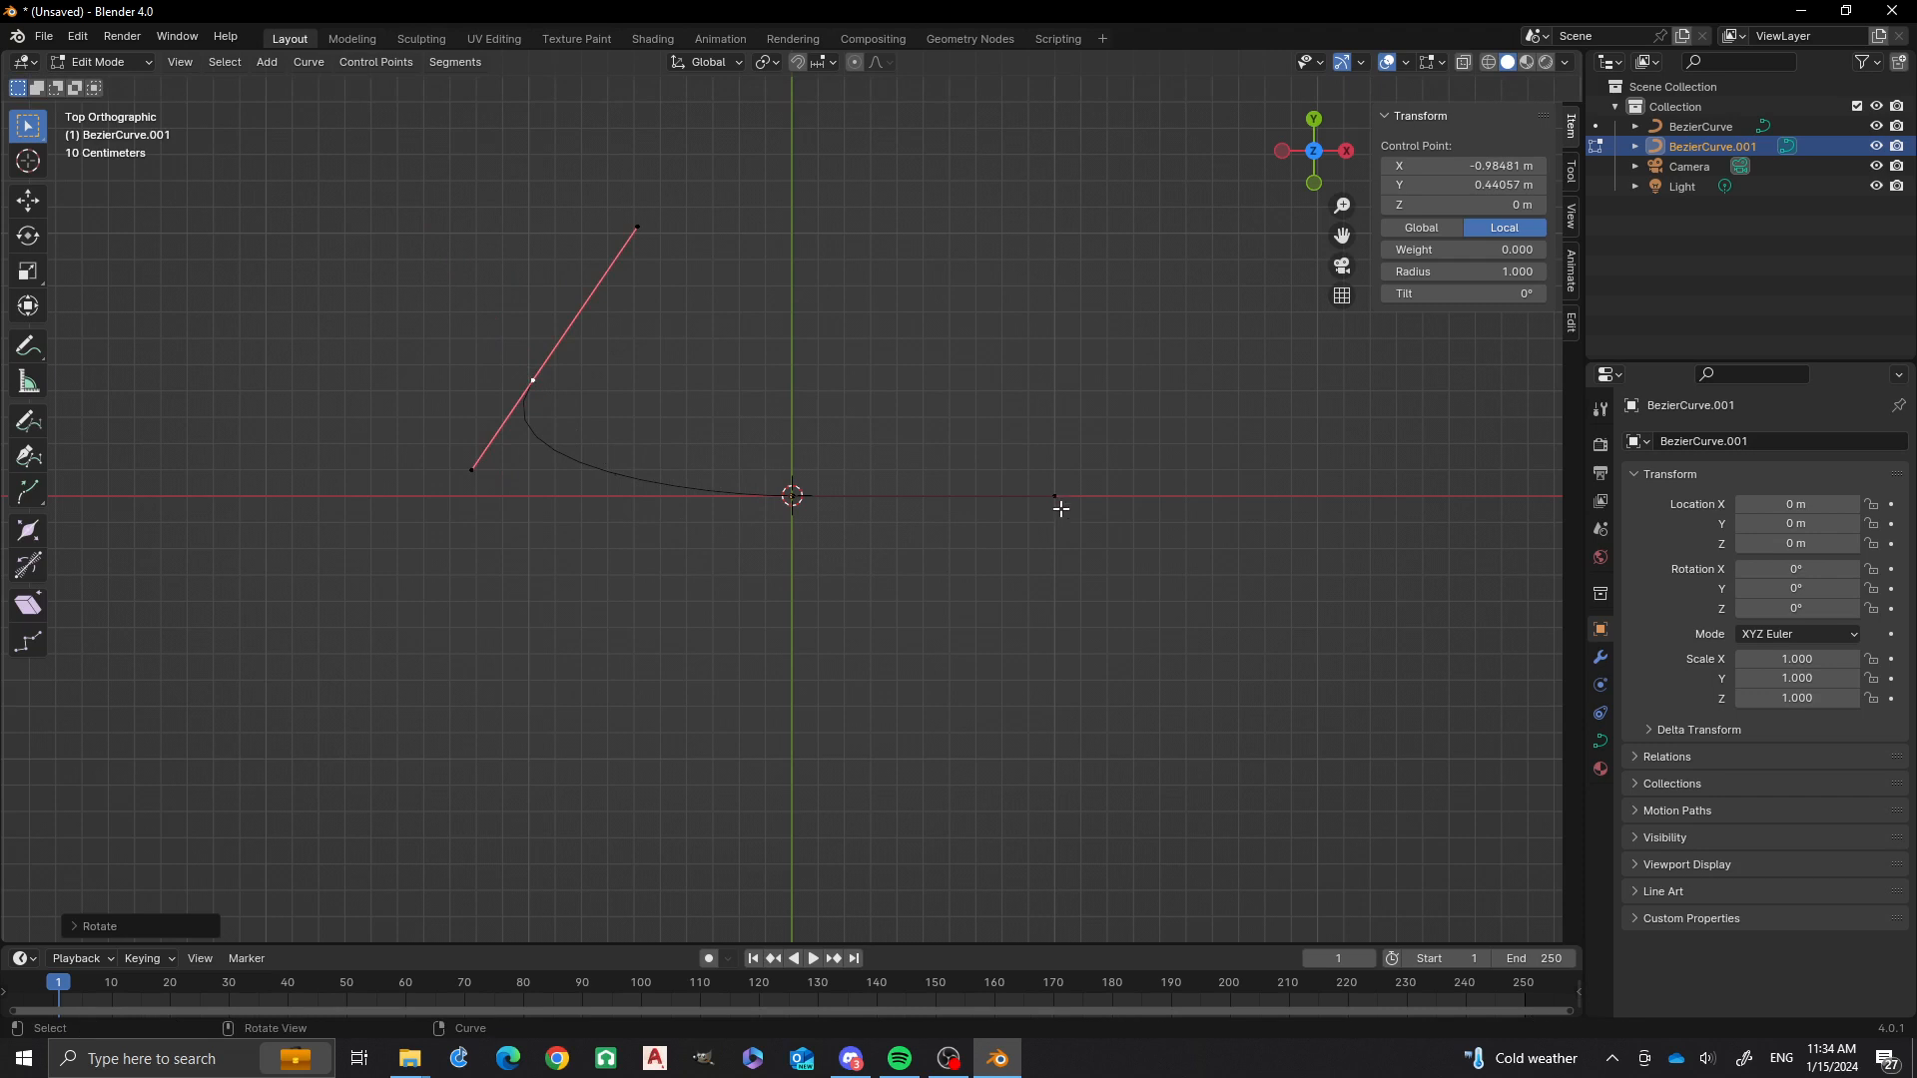
# Rotate the small curve's right end point counterclockwise until its outer handle points steeply upward and outward, and move it to about X 1.01 m, Y 0.46 m.
pyautogui.click(1058, 502)
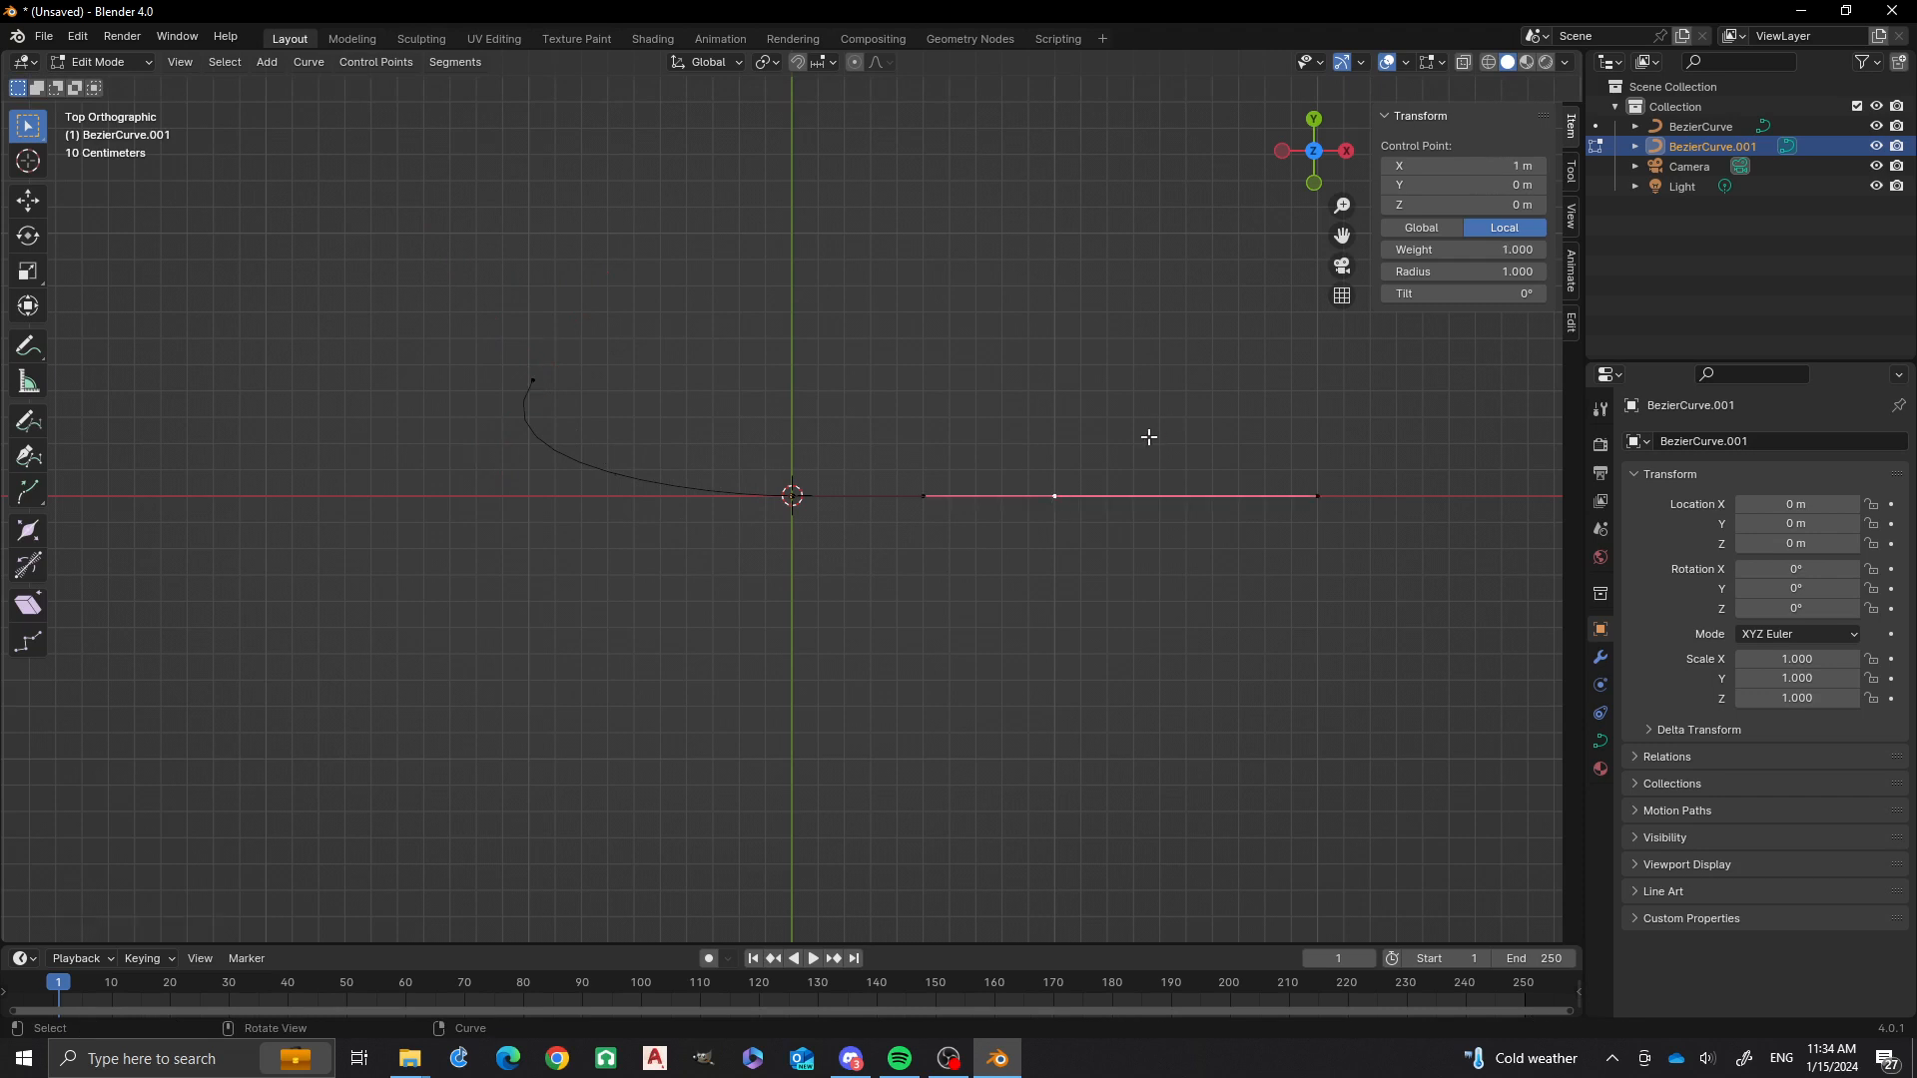
pyautogui.press('r')
pyautogui.click(1044, 227)
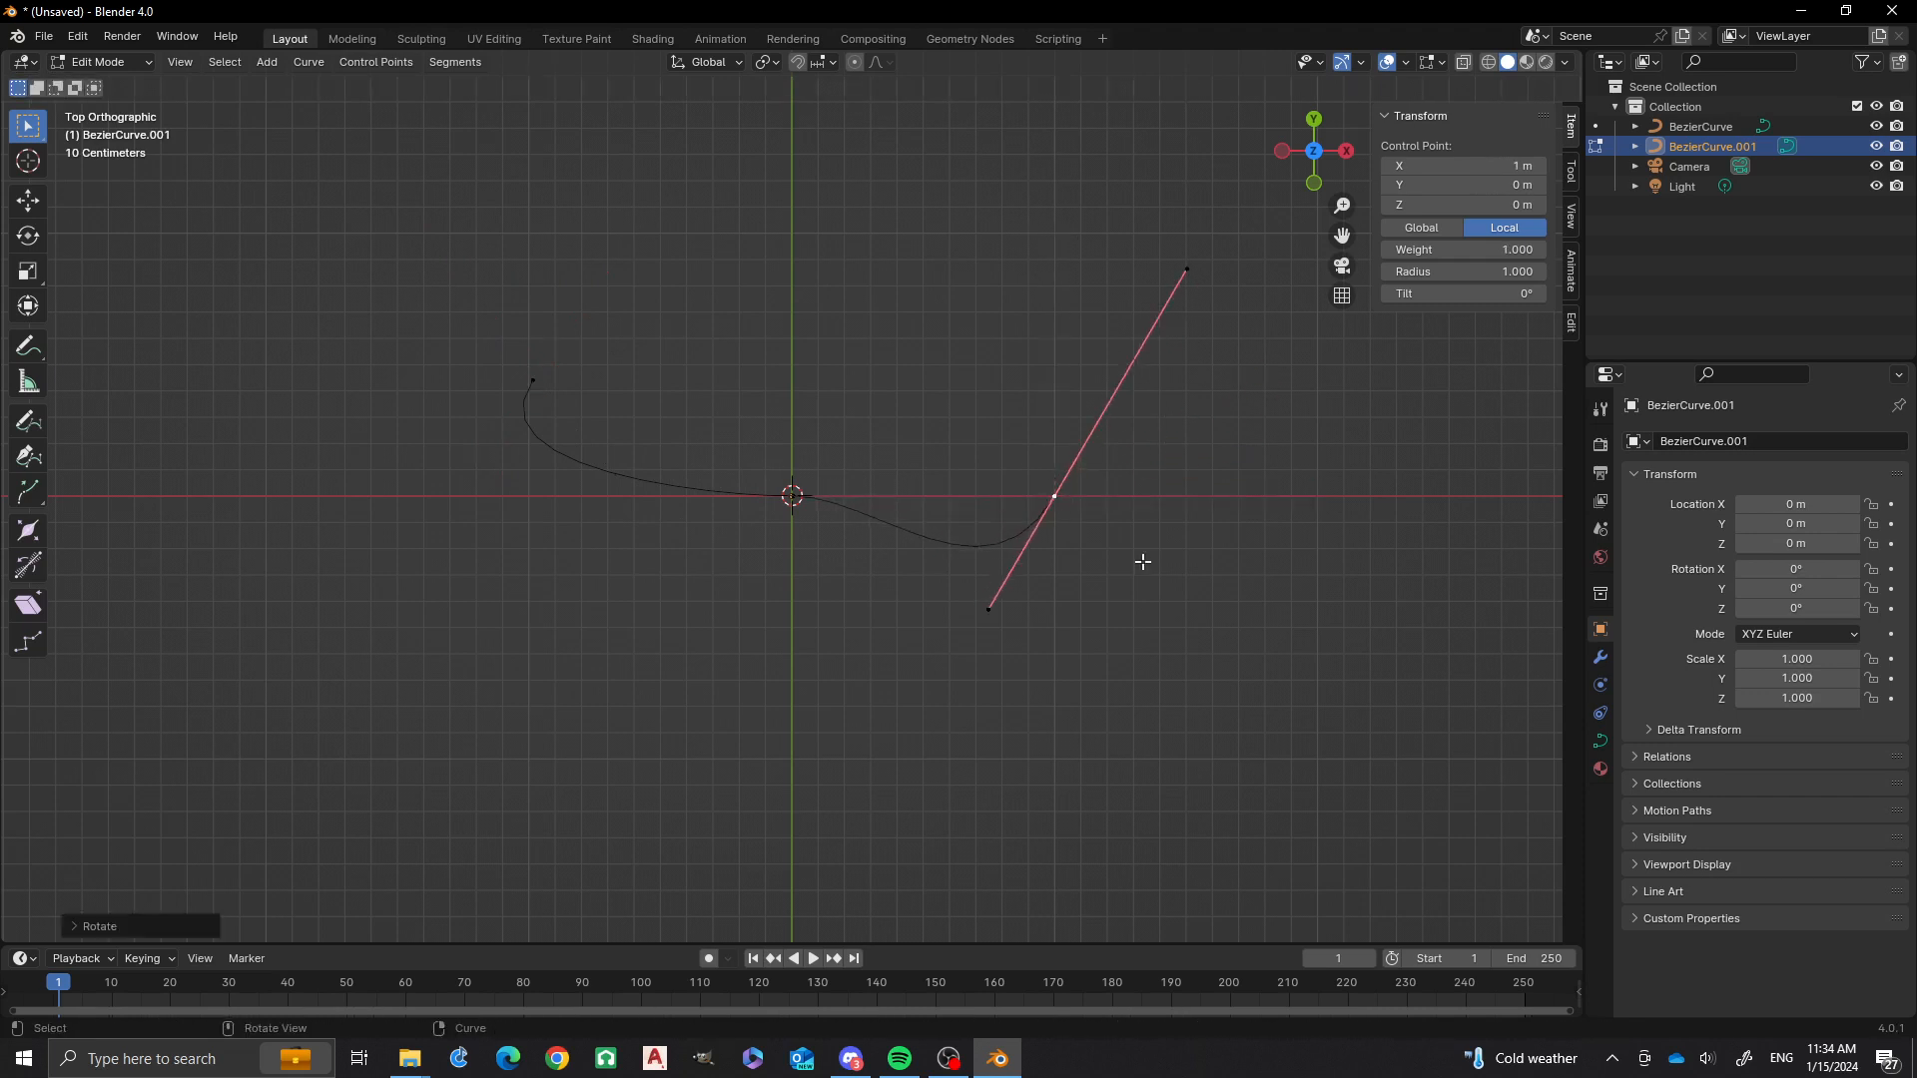
pyautogui.press('g')
pyautogui.click(1147, 436)
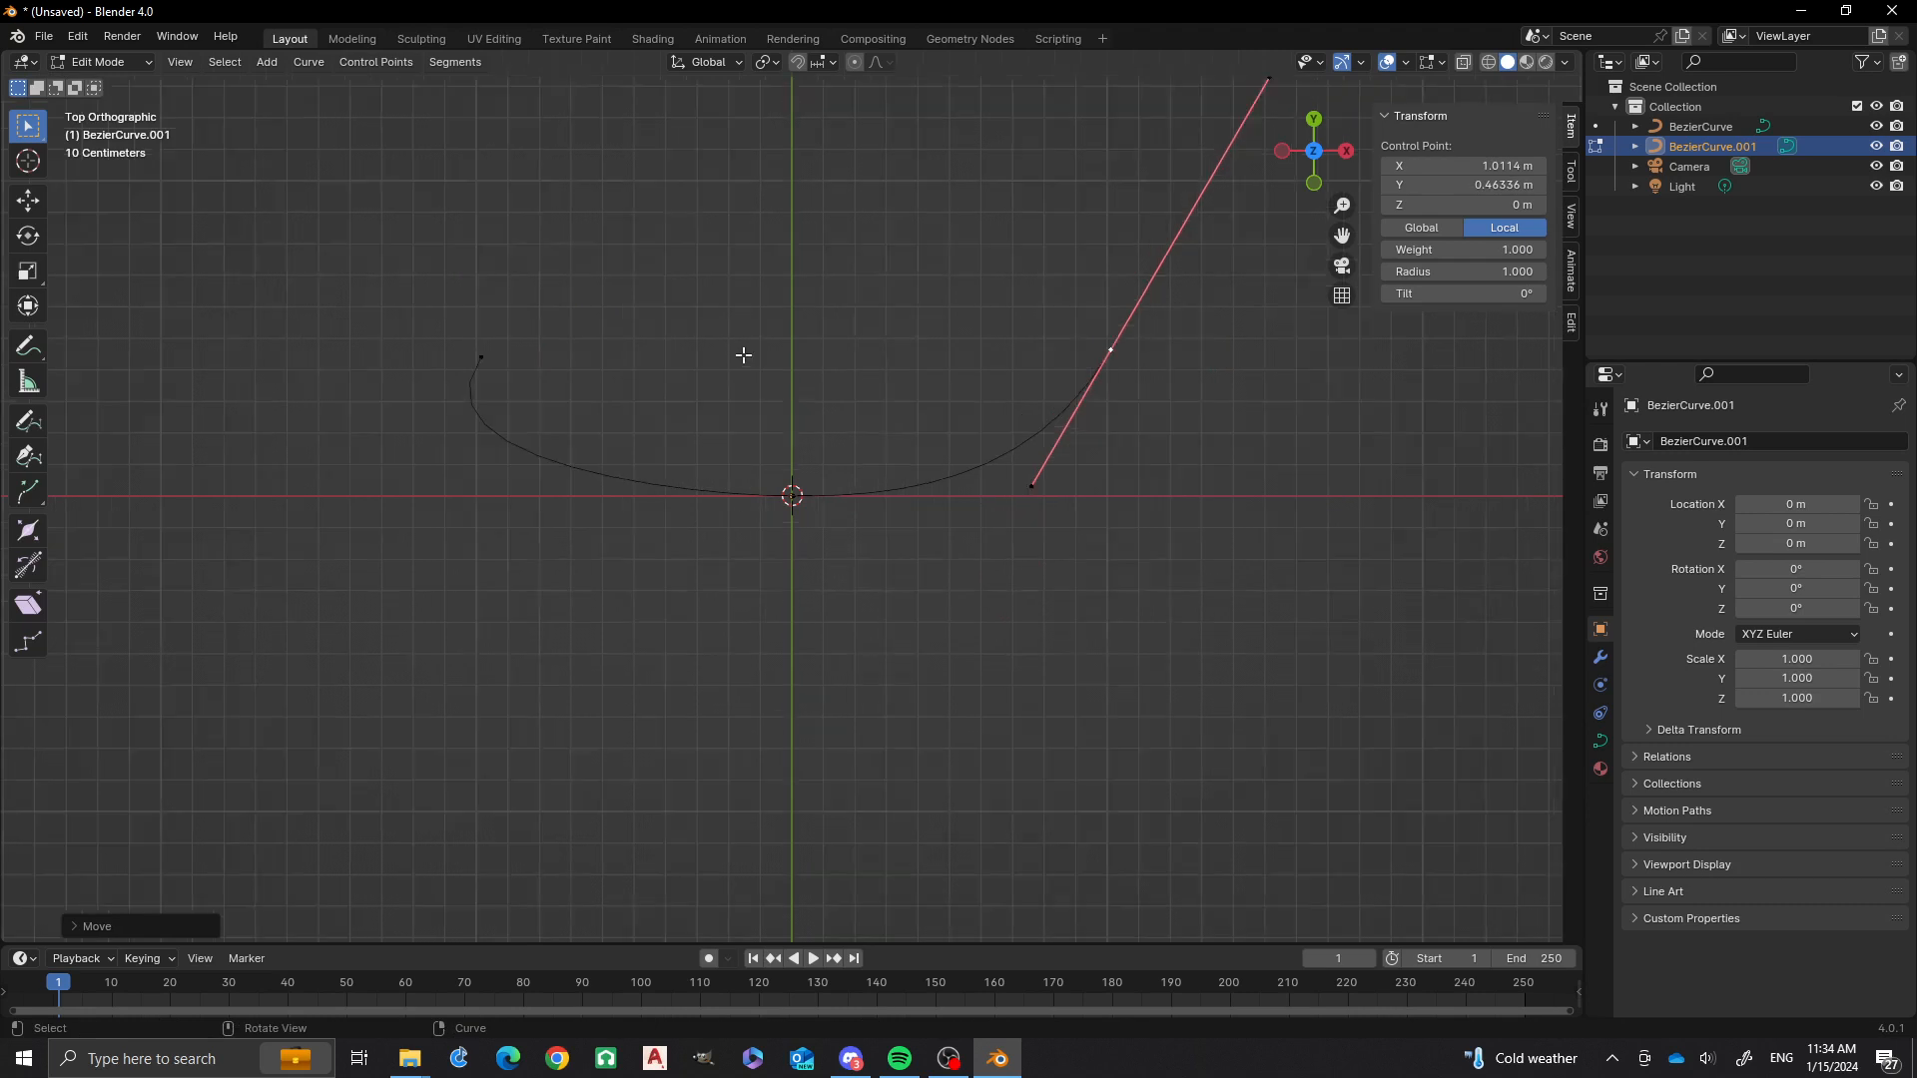
# Extrude five points from the right end point, starting near X 0.51 m, Y 0.67 m, dipping across the Y axis and ending near X -0.58 m, Y 0.71 m.
pyautogui.scroll(1, 743, 355)
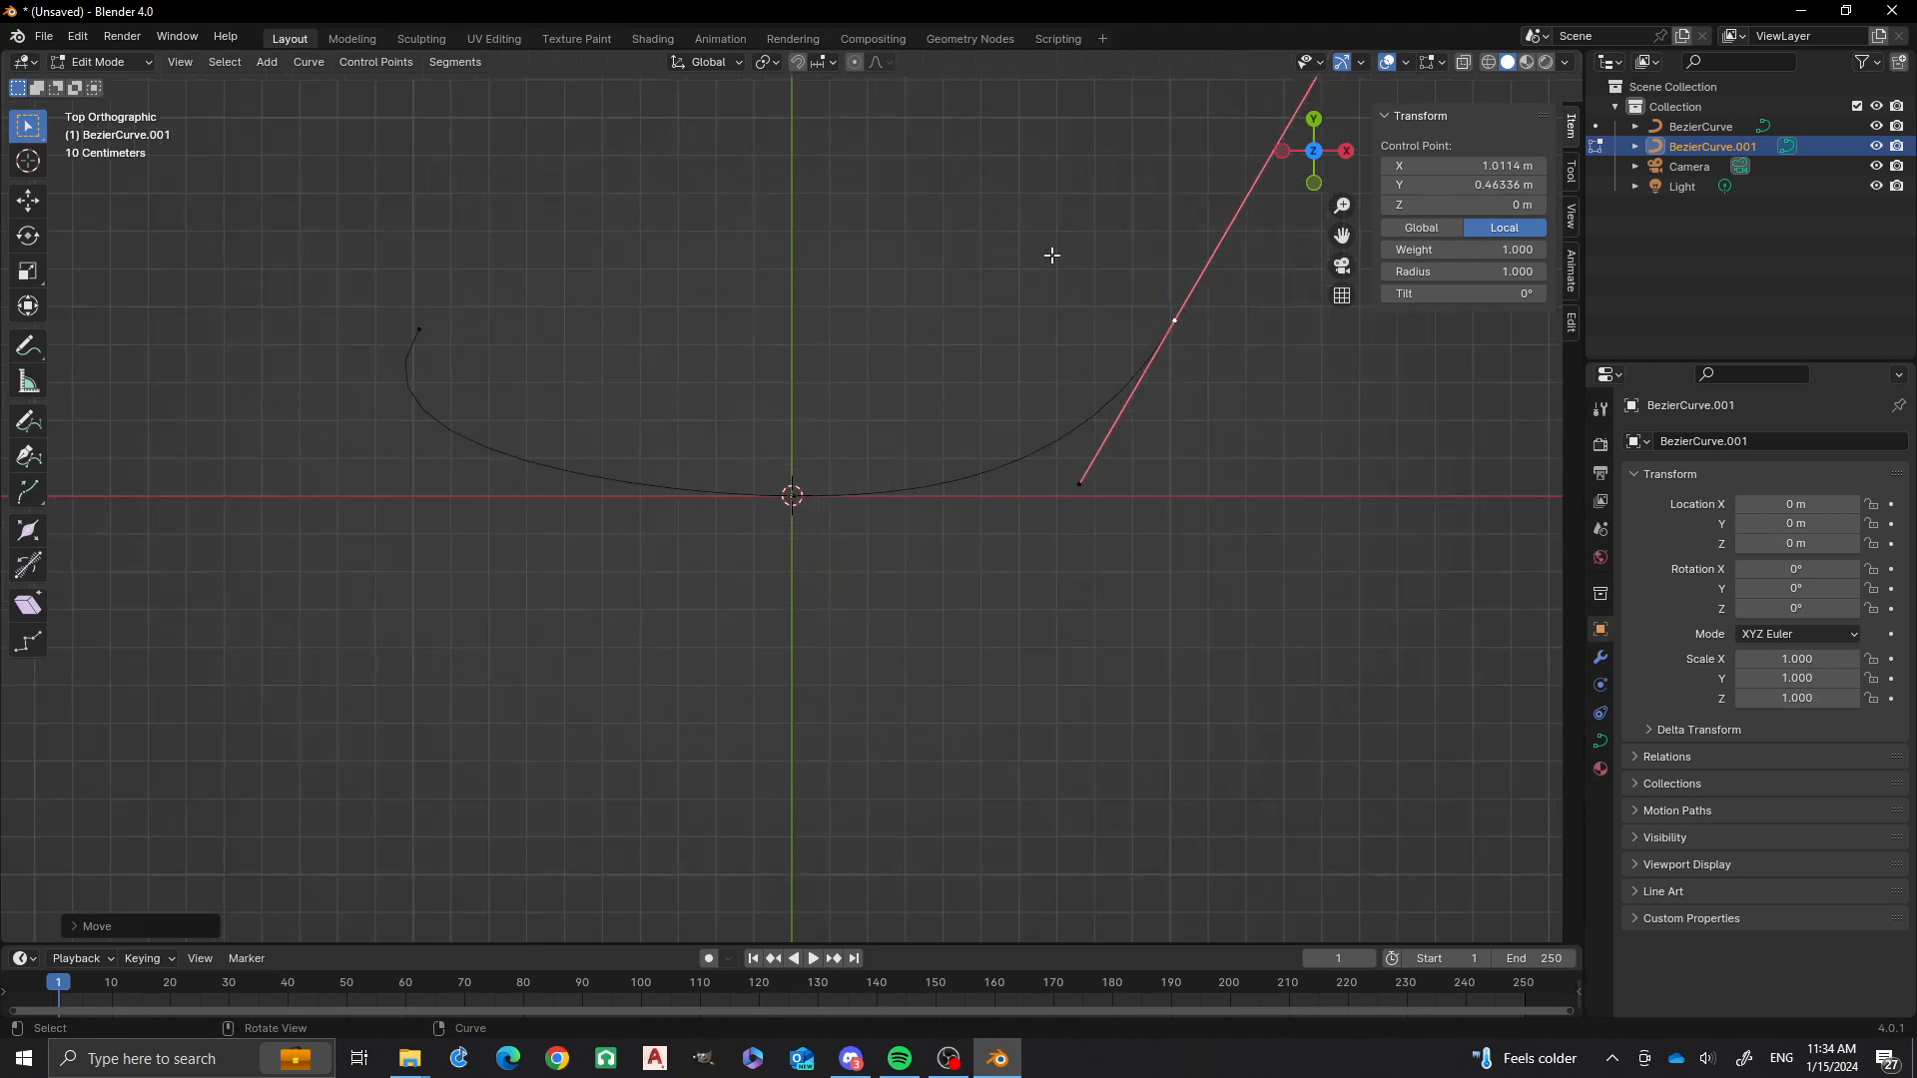
pyautogui.keyDown('ctrl'); pyautogui.rightClick(986, 242); pyautogui.keyUp('ctrl')
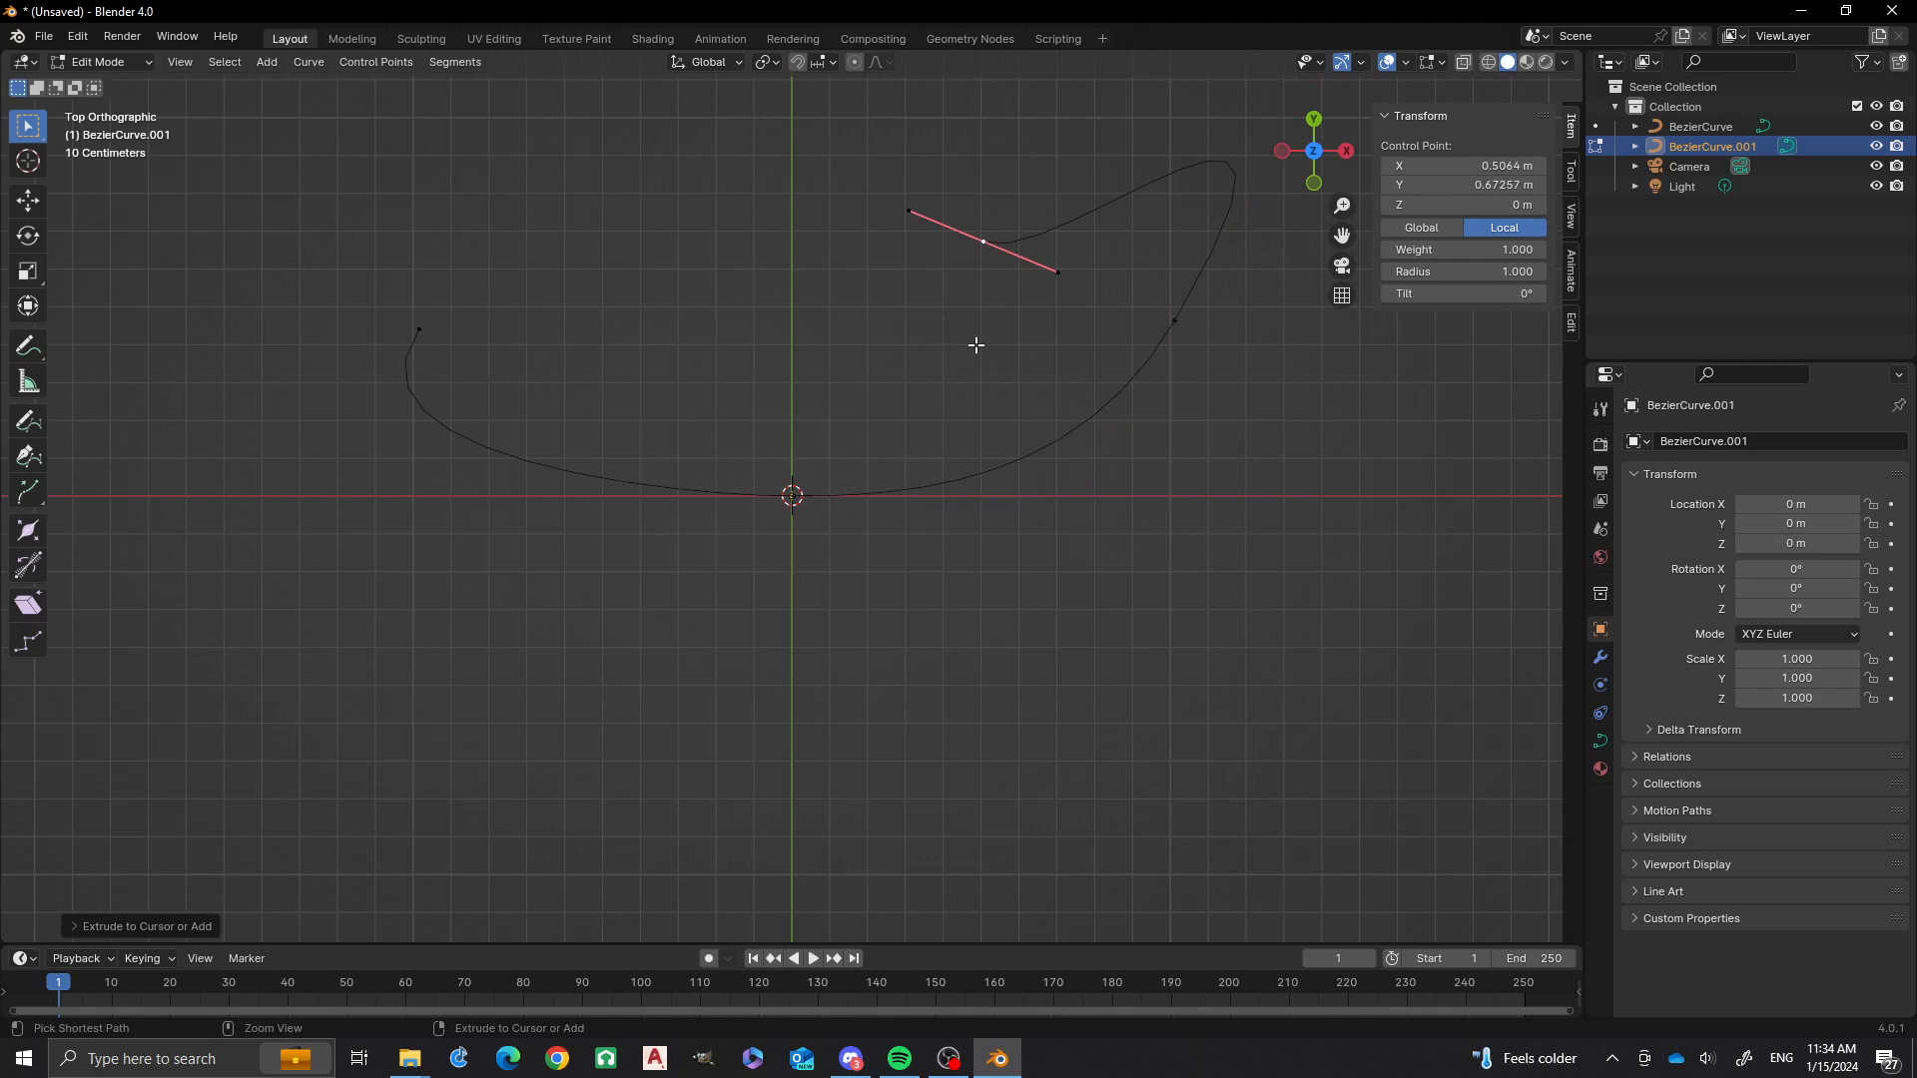
pyautogui.keyDown('ctrl'); pyautogui.rightClick(975, 344); pyautogui.keyUp('ctrl')
pyautogui.keyDown('ctrl'); pyautogui.rightClick(787, 387); pyautogui.keyUp('ctrl')
pyautogui.keyDown('ctrl'); pyautogui.rightClick(619, 354); pyautogui.keyUp('ctrl')
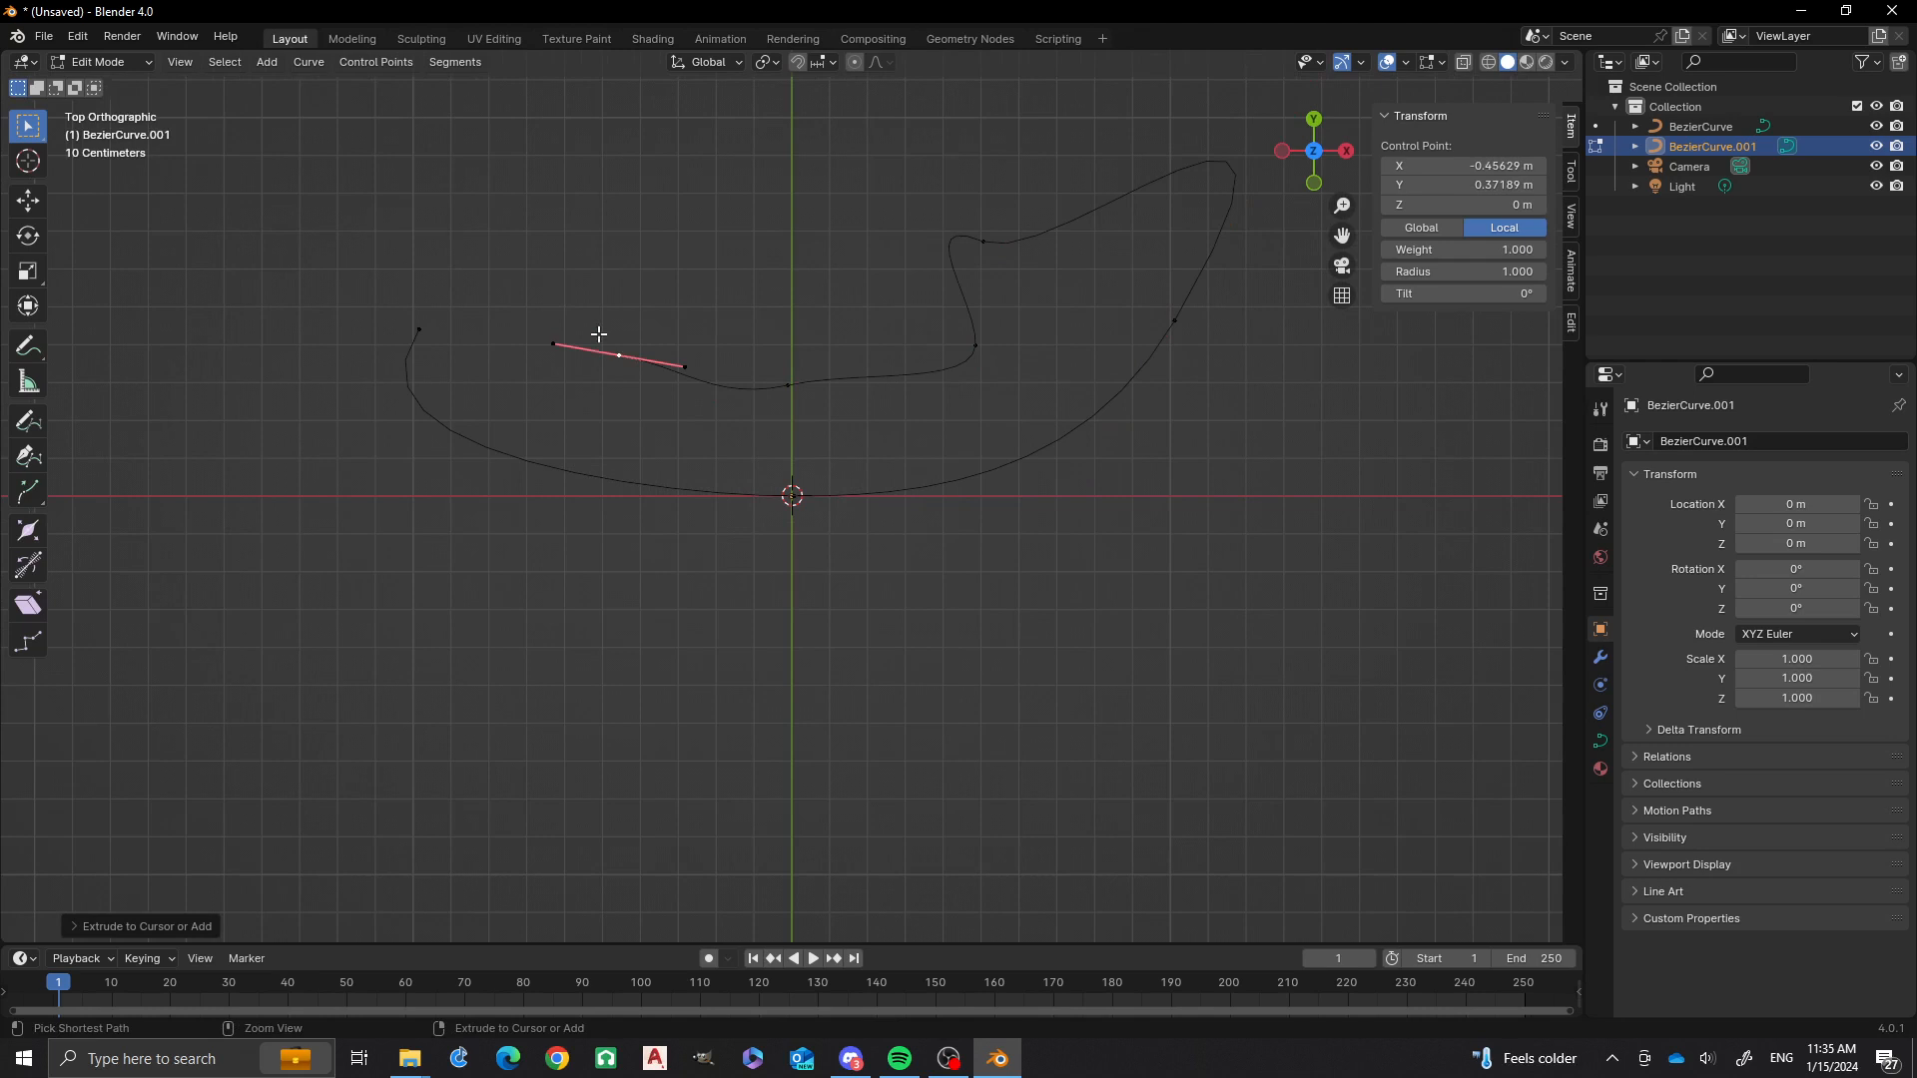
pyautogui.keyDown('ctrl'); pyautogui.rightClick(573, 226); pyautogui.keyUp('ctrl')
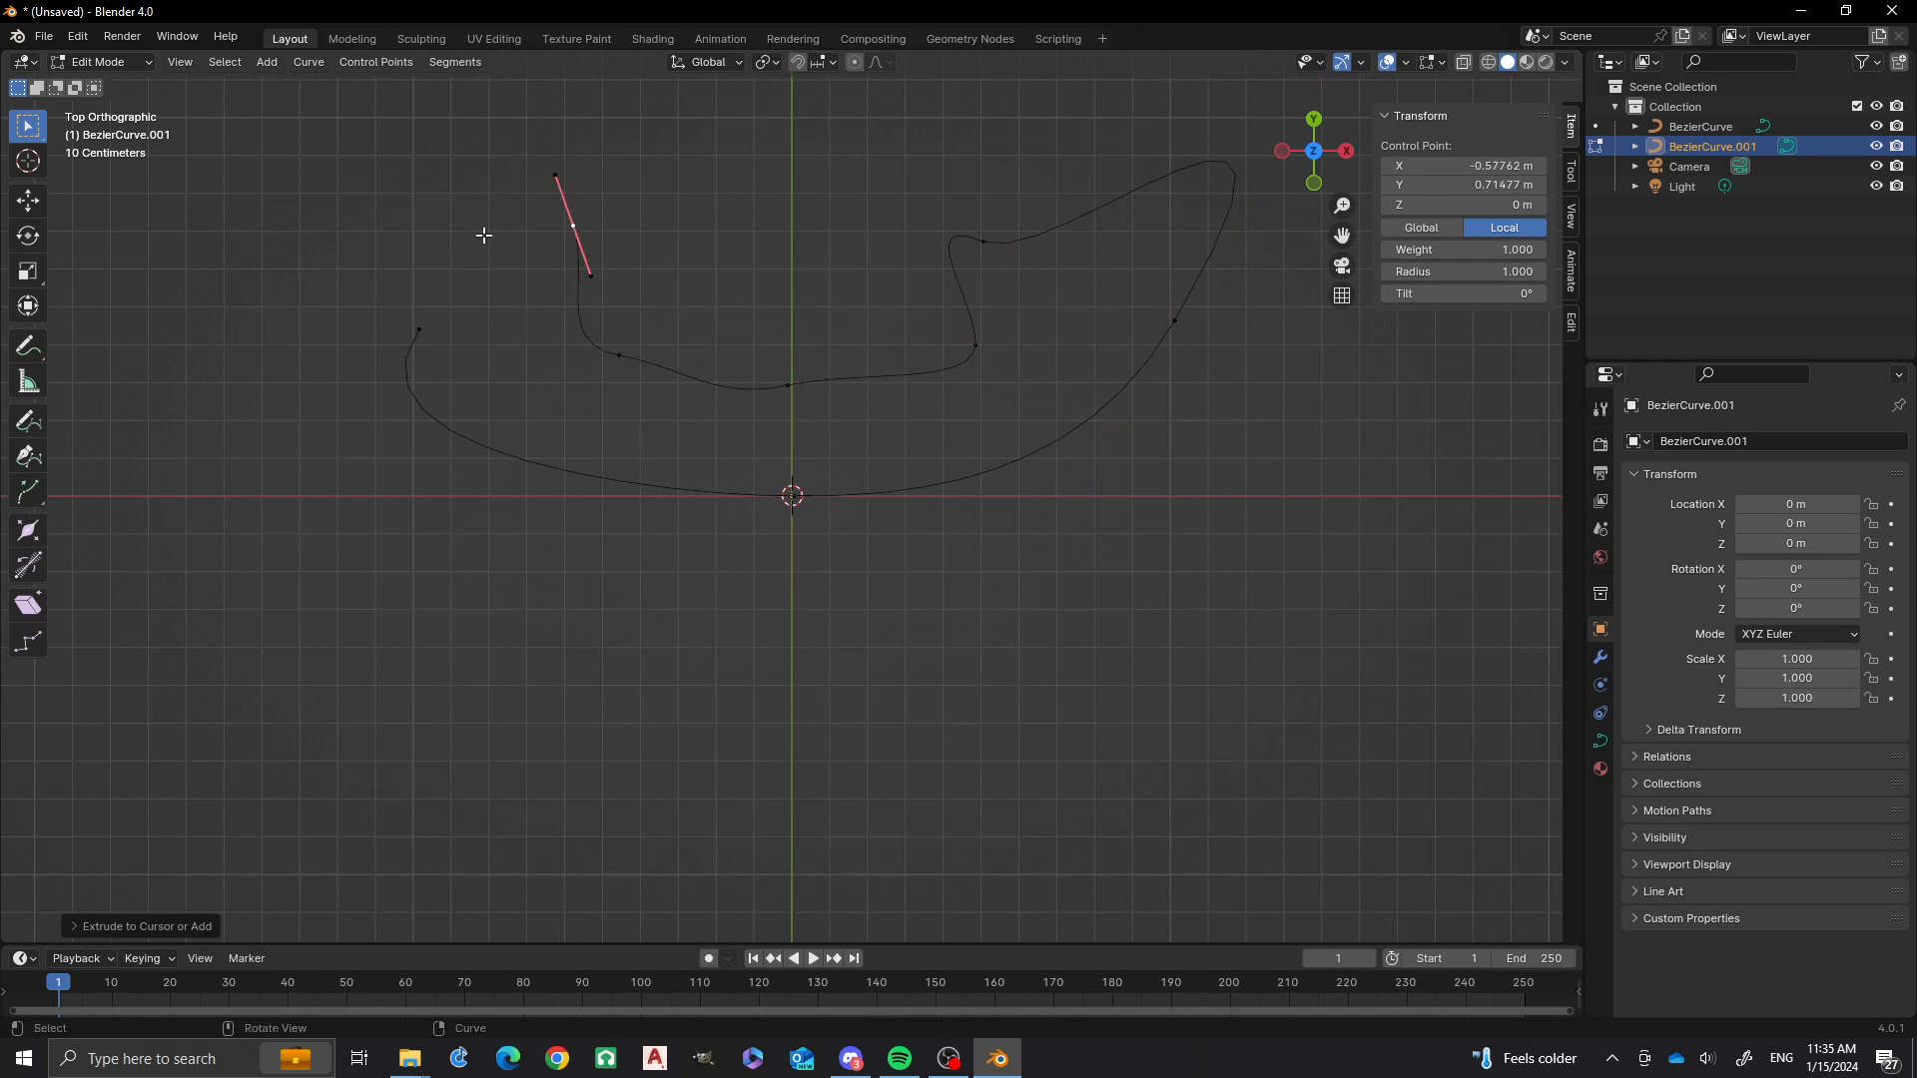
# Connect the last added point to the curve's left end point to close the outline, clear the selection and return to Object Mode.
pyautogui.keyDown('ctrl'); pyautogui.keyDown('shift'); pyautogui.rightClick(421, 327); pyautogui.keyUp('shift'); pyautogui.keyUp('ctrl')
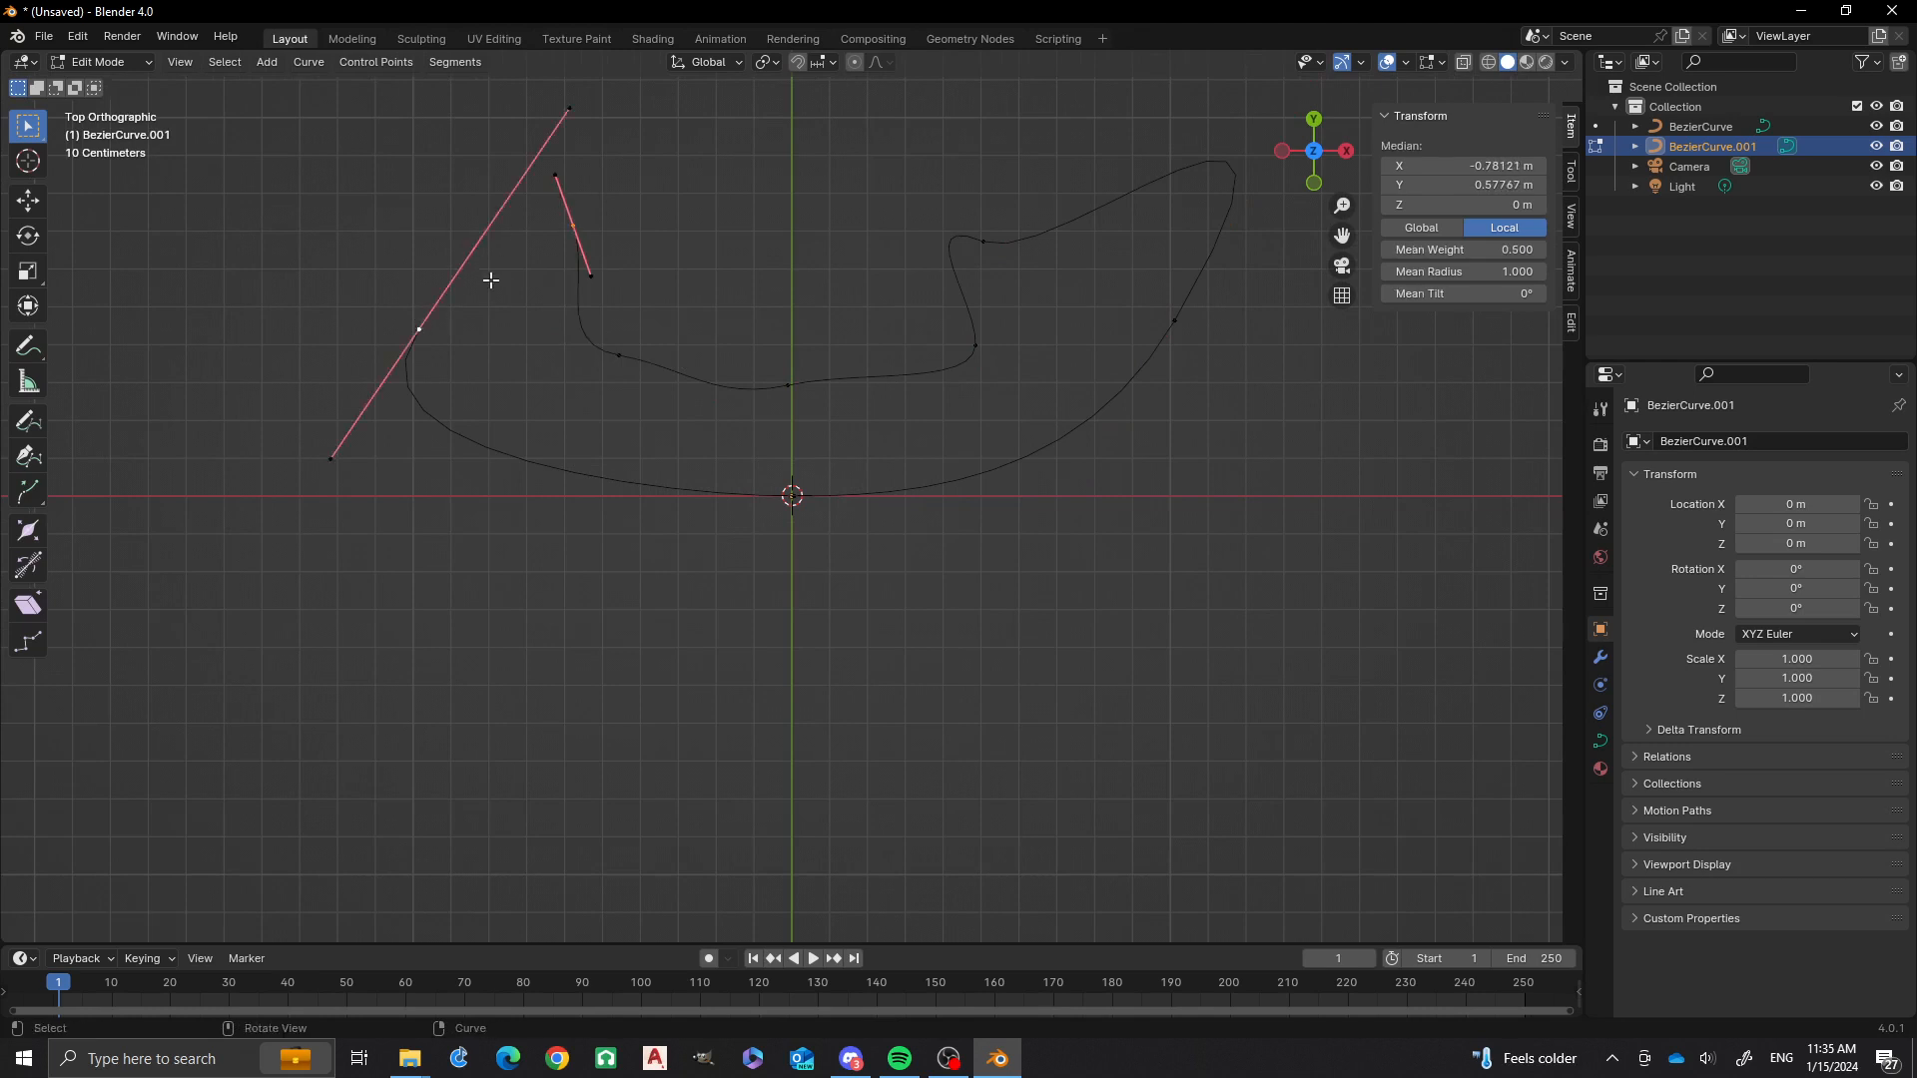
pyautogui.click(300, 234)
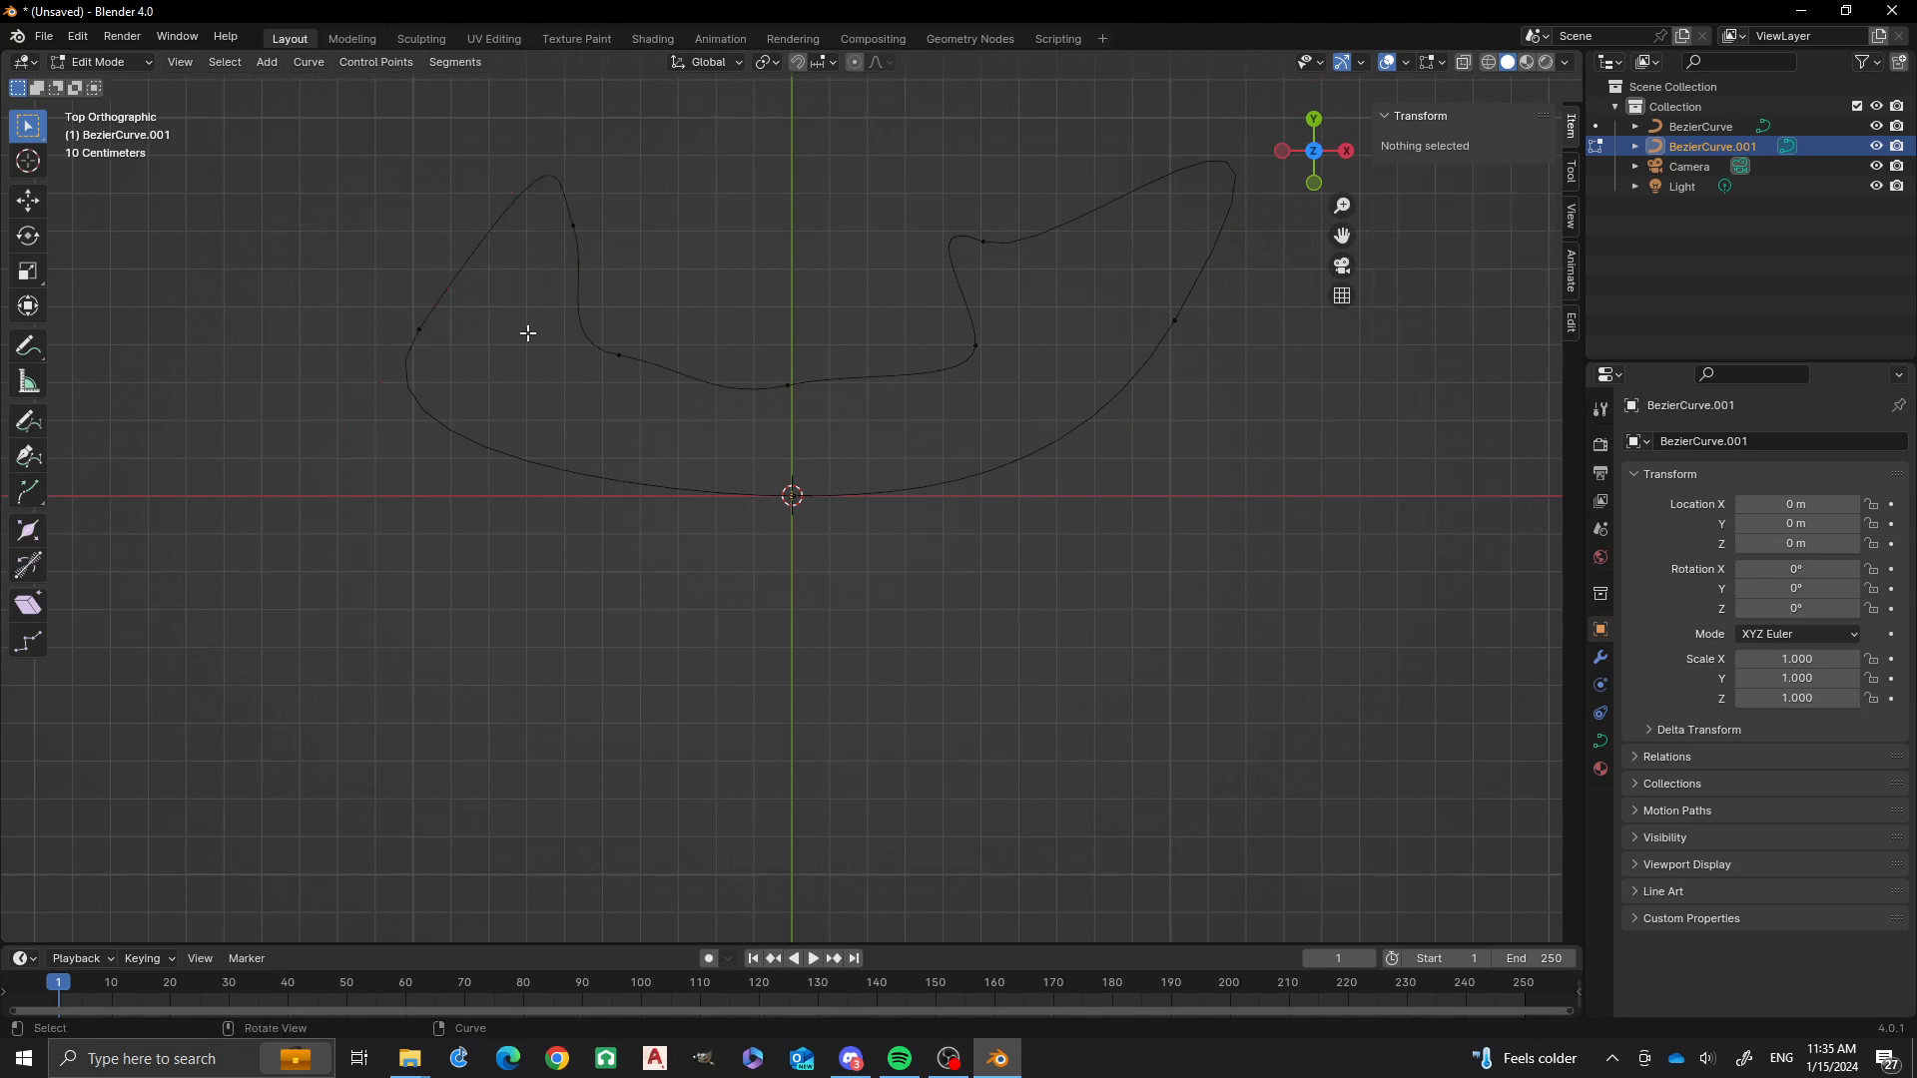
pyautogui.scroll(-2, 936, 298)
pyautogui.scroll(1, 832, 309)
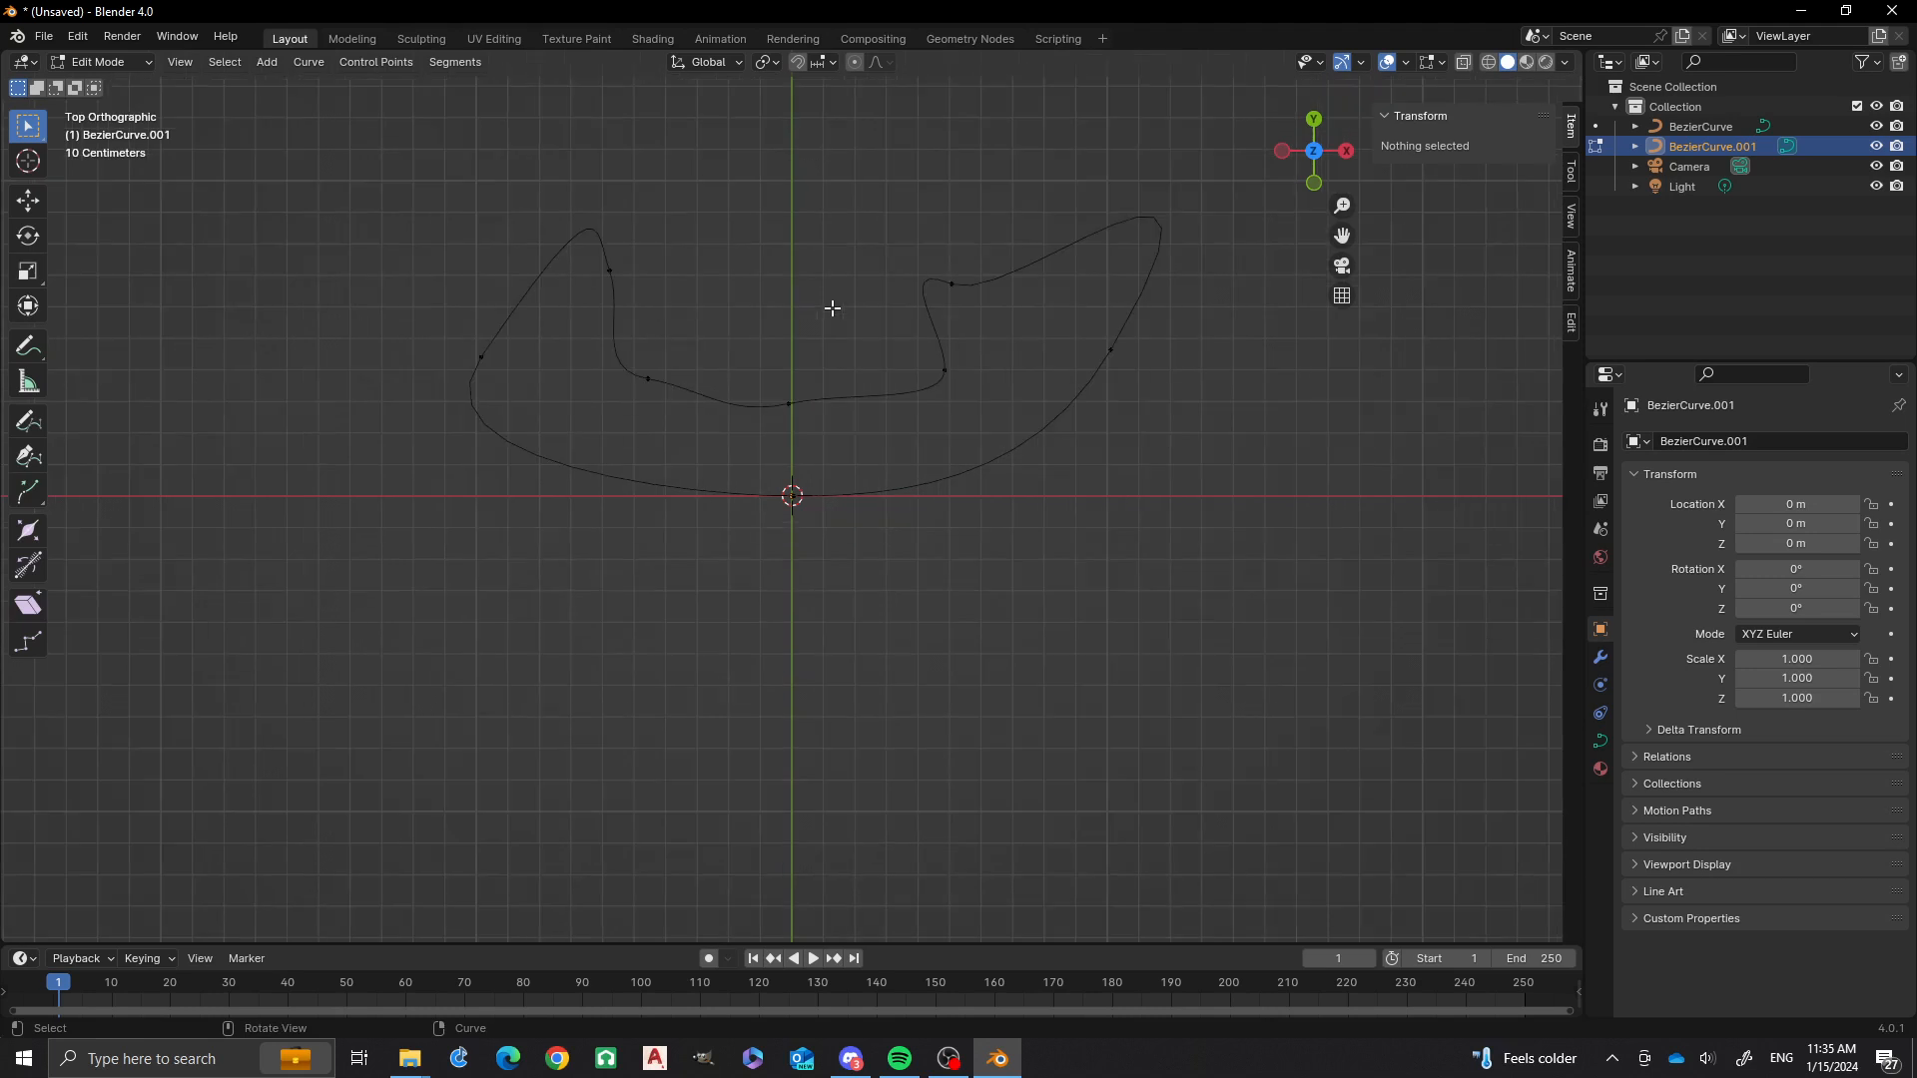
pyautogui.press('Tab')
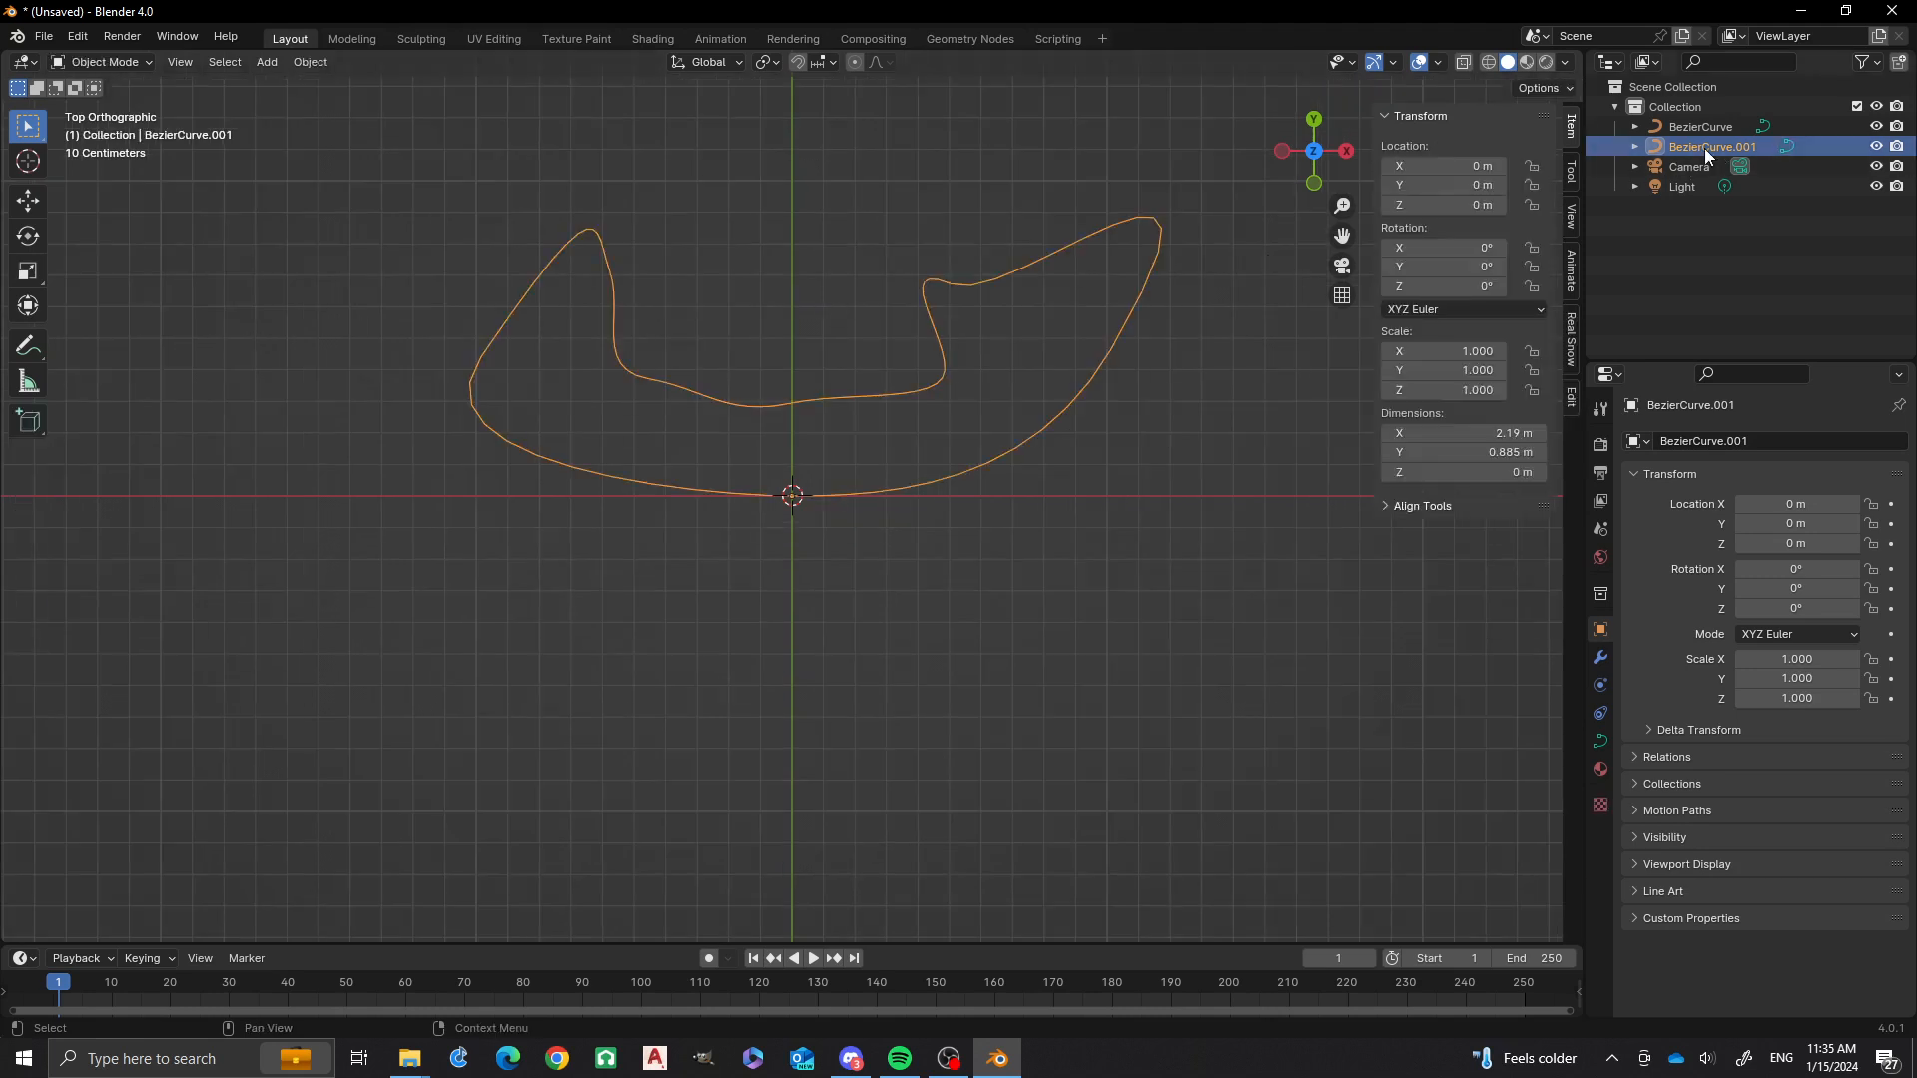
# Set the large Bezier curve's bevel to Object and pick the small closed curve, BezierCurve.001, as the bevel object.
pyautogui.scroll(-8, 956, 258)
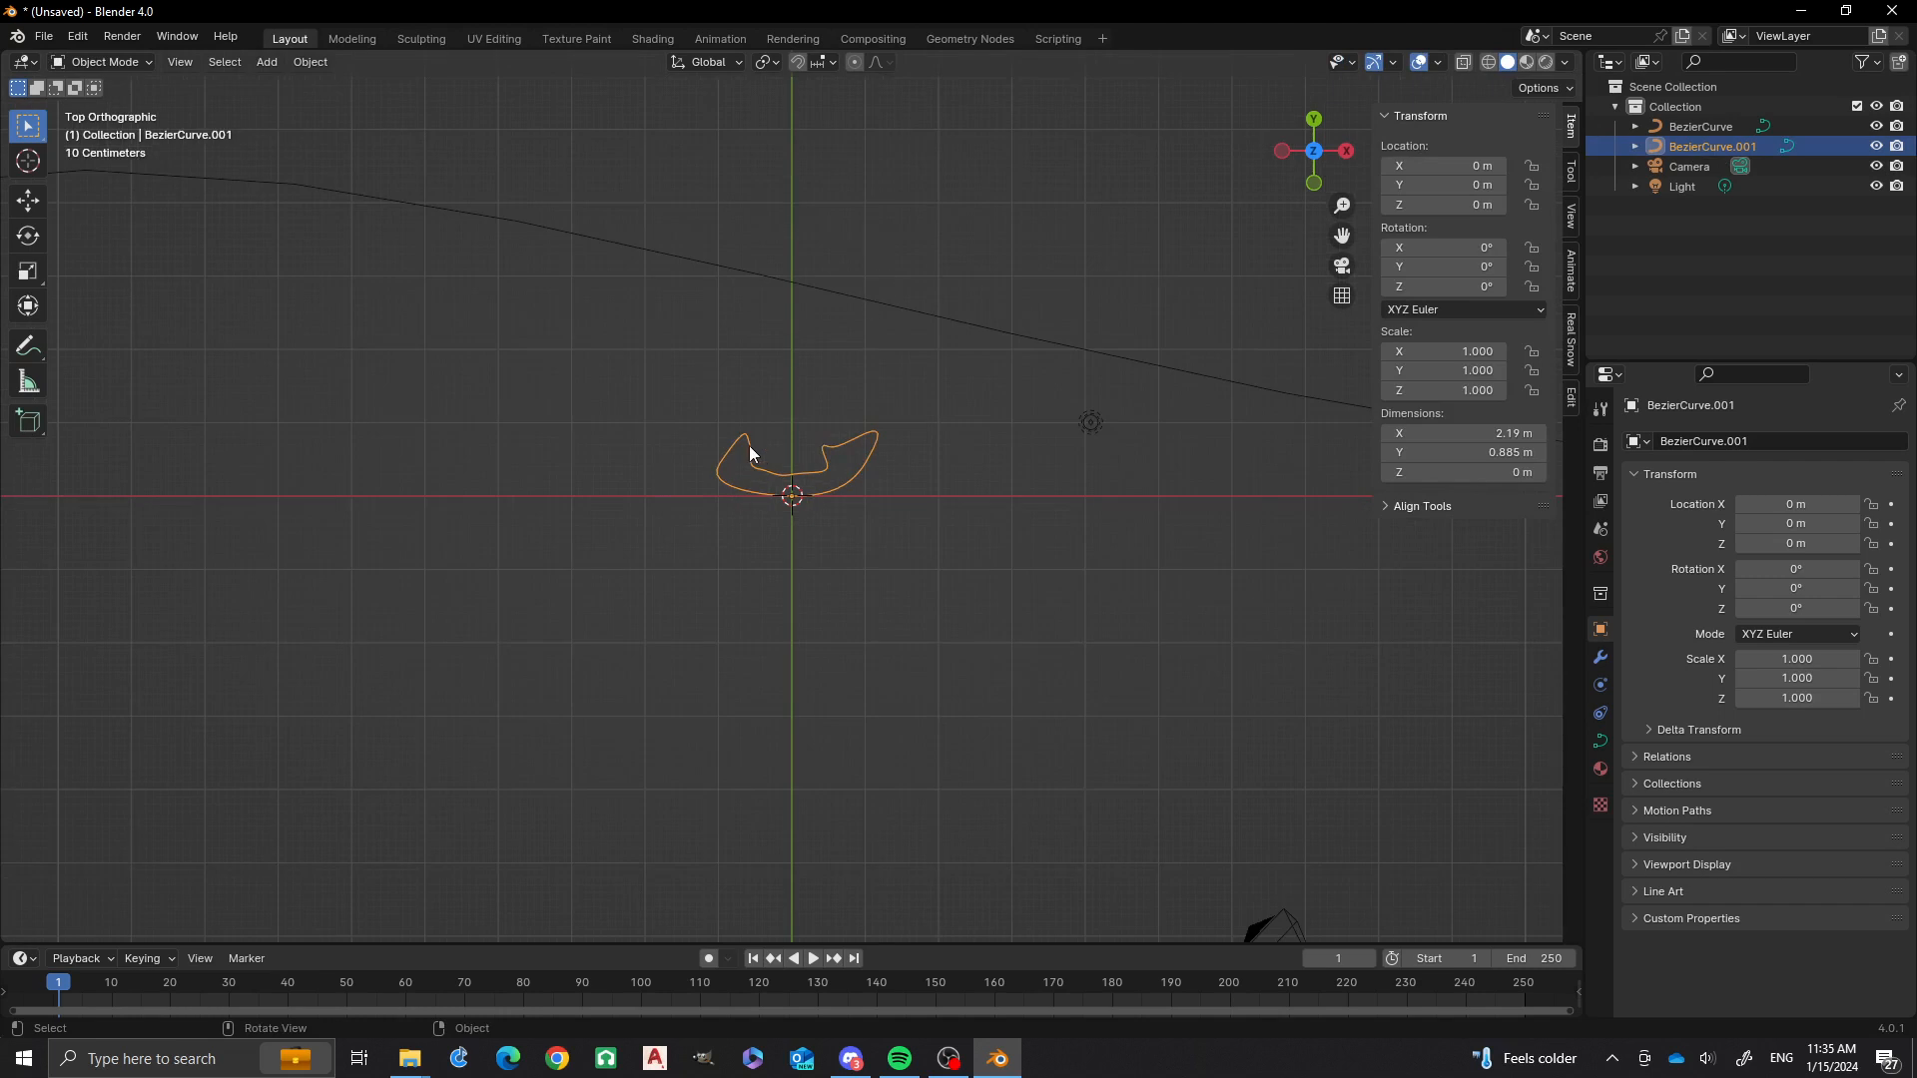
pyautogui.click(903, 309)
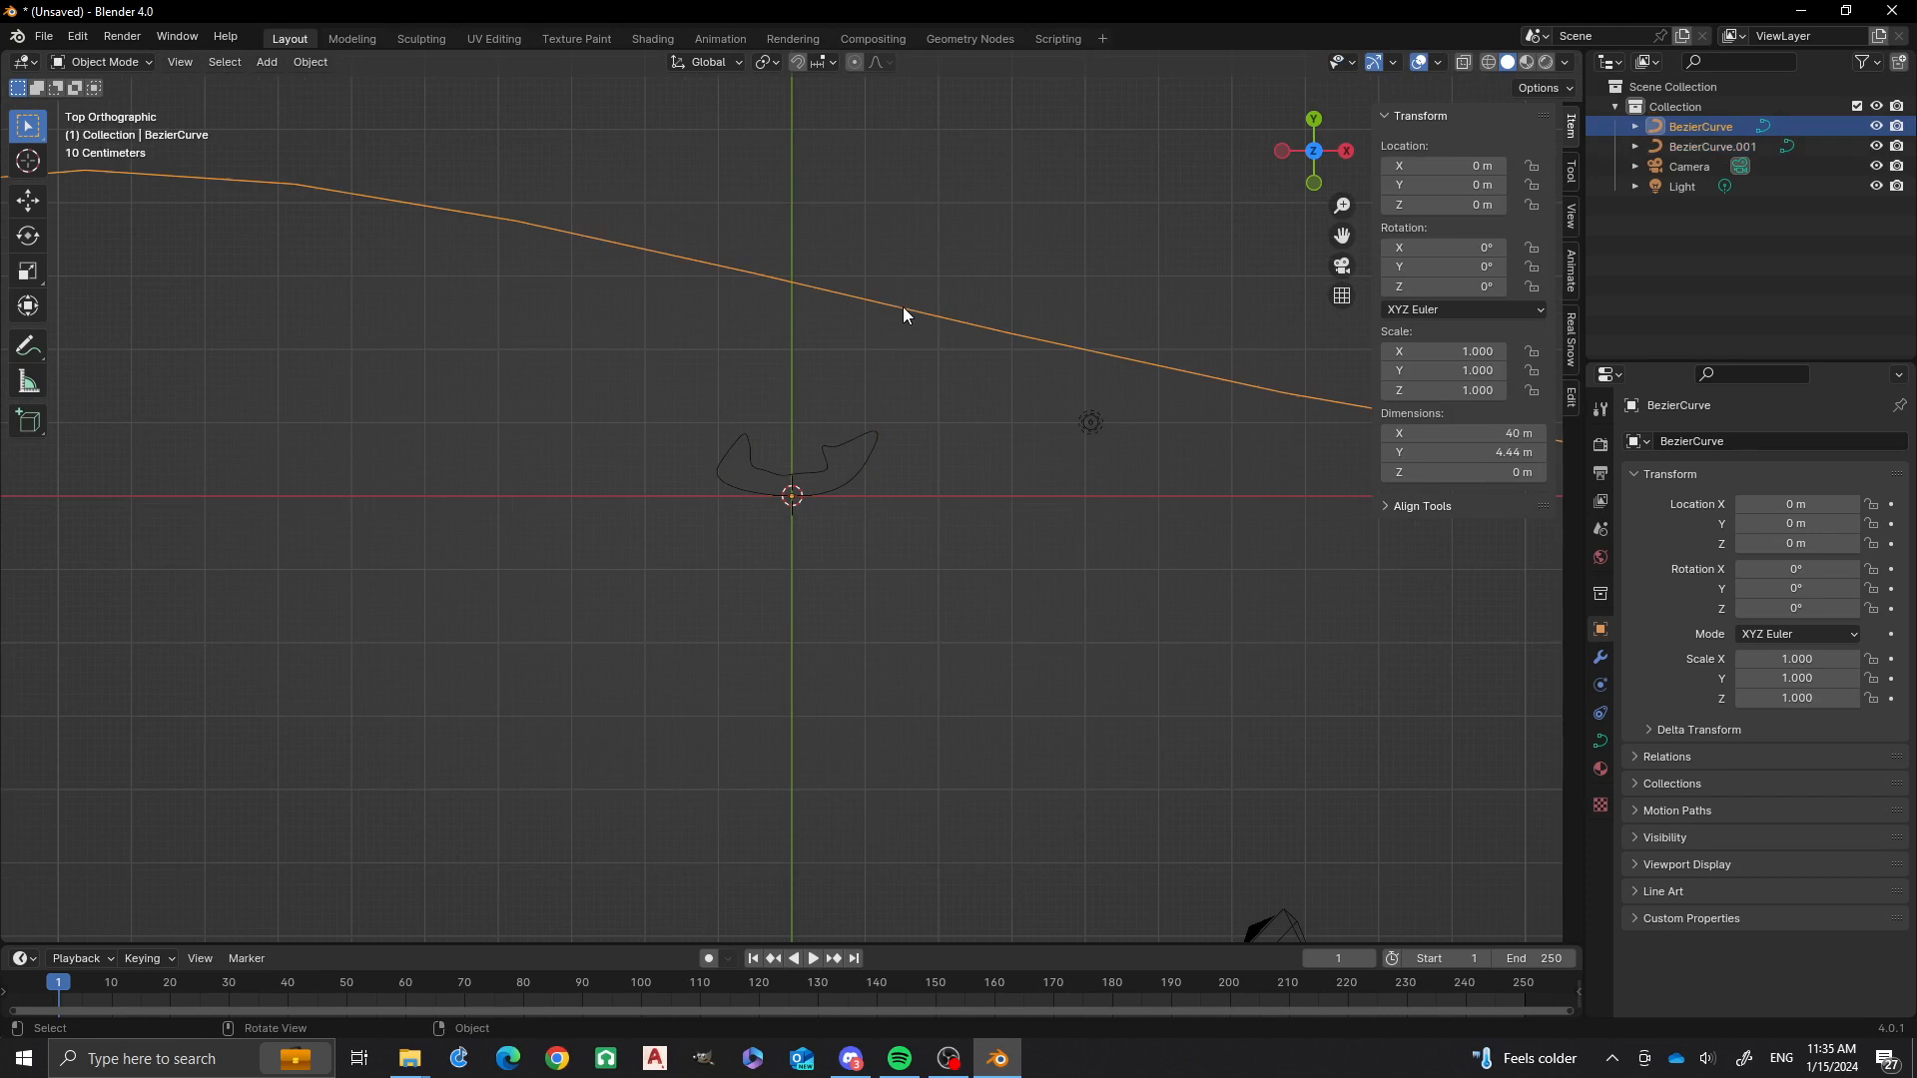
pyautogui.click(1601, 741)
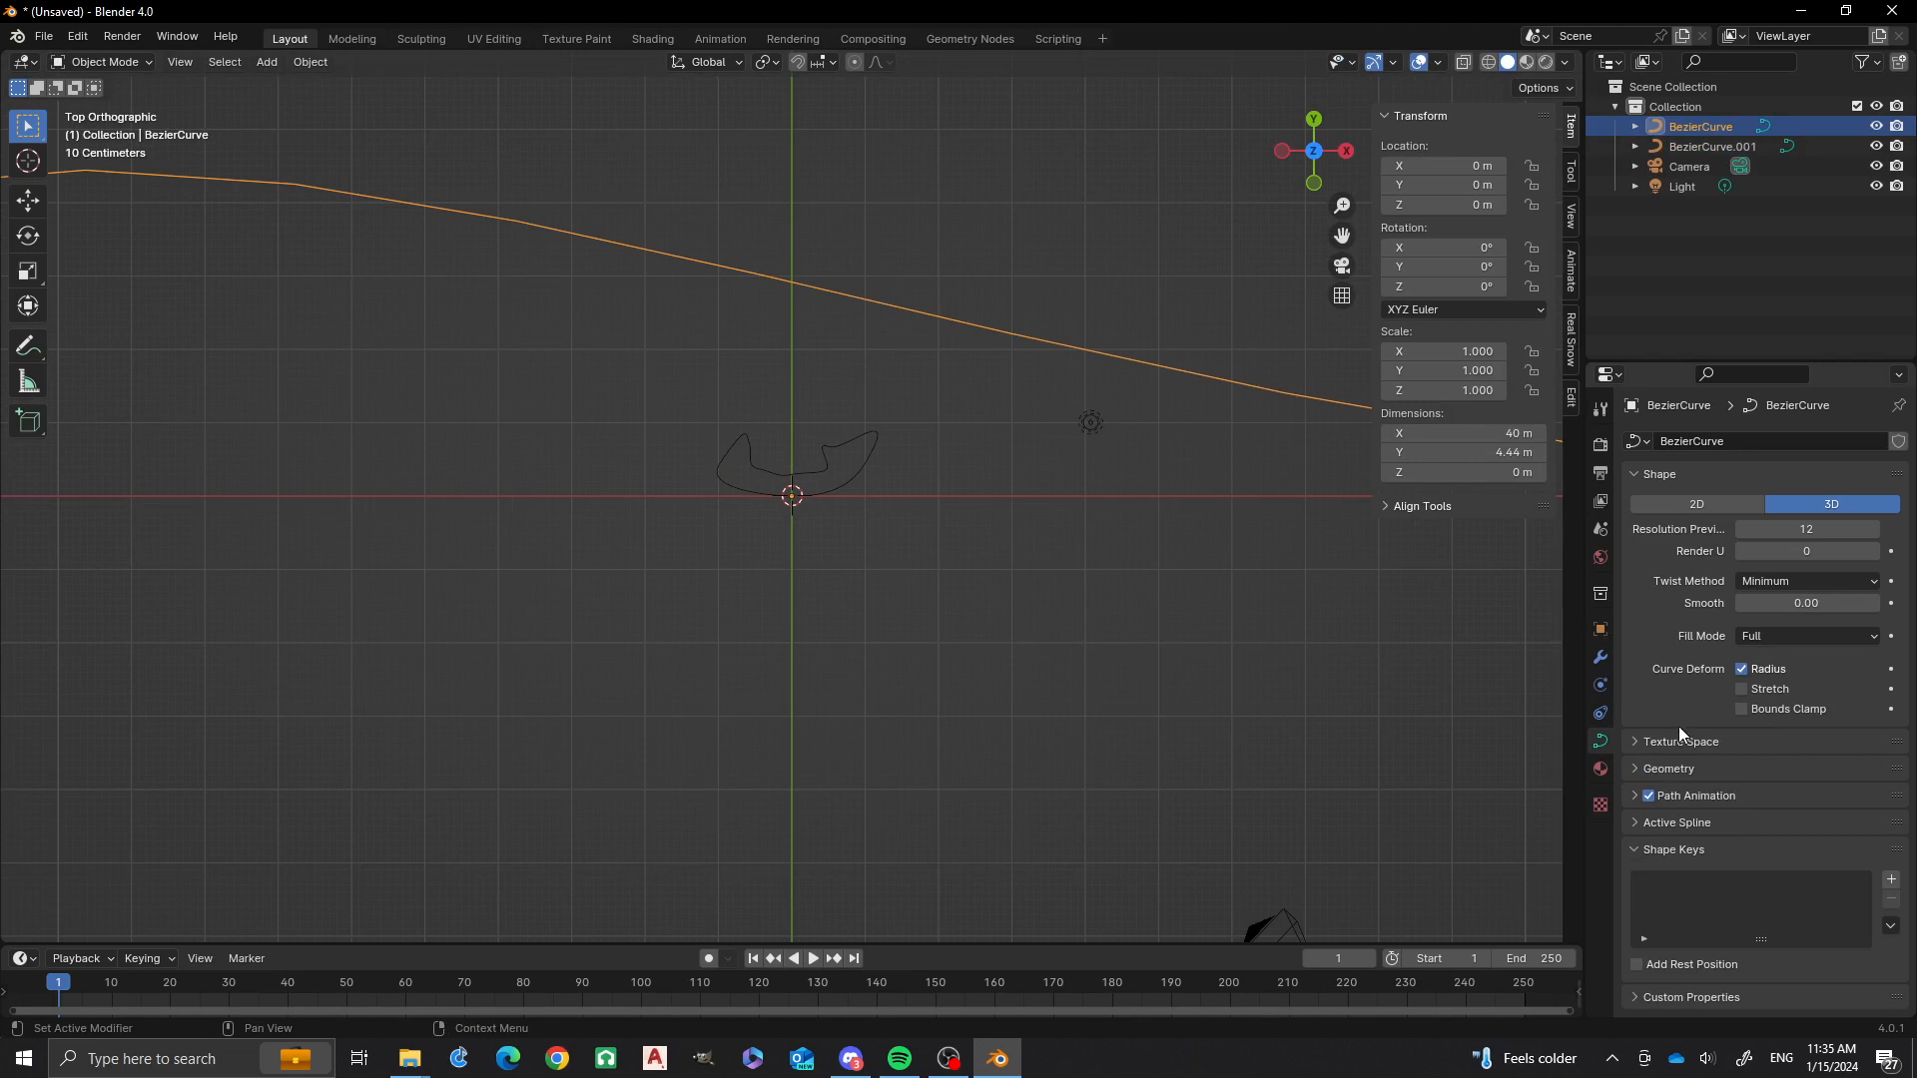
pyautogui.click(1634, 770)
pyautogui.scroll(-4, 1715, 733)
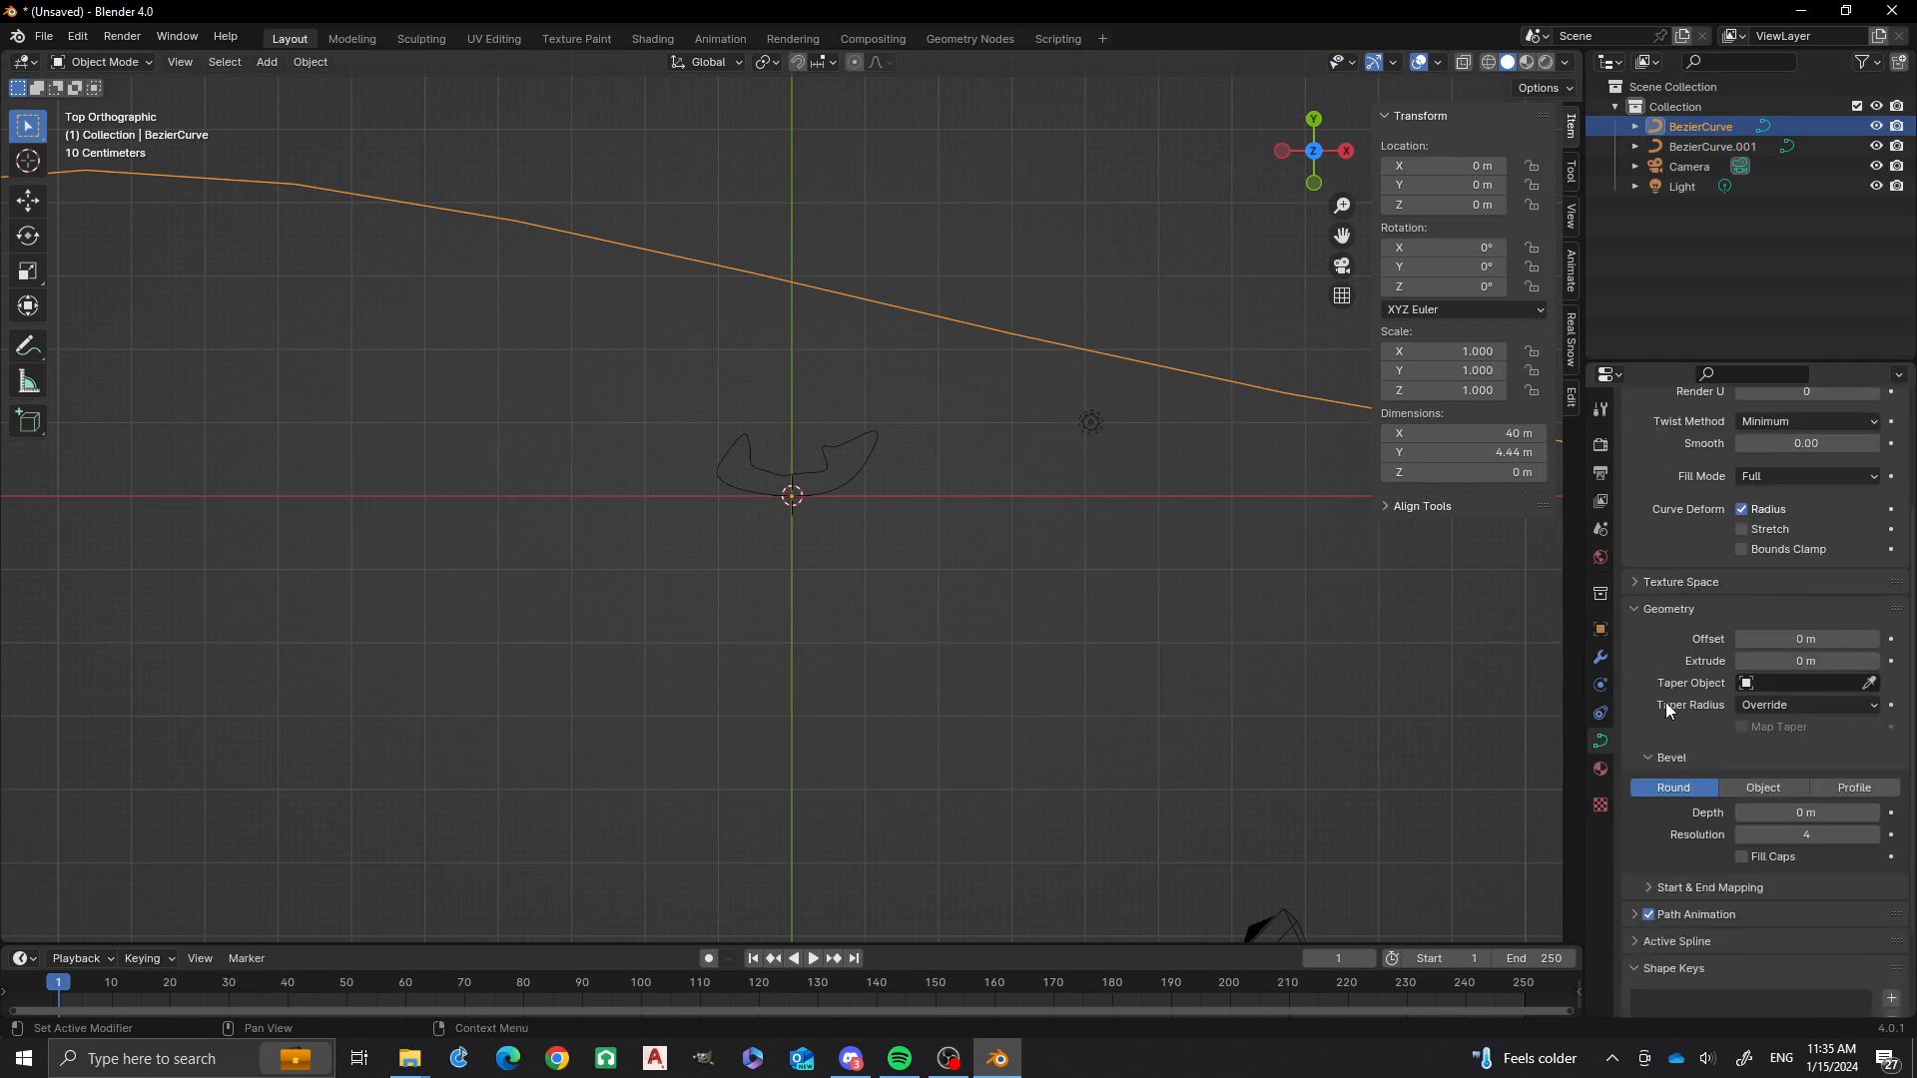
pyautogui.scroll(-3, 1664, 699)
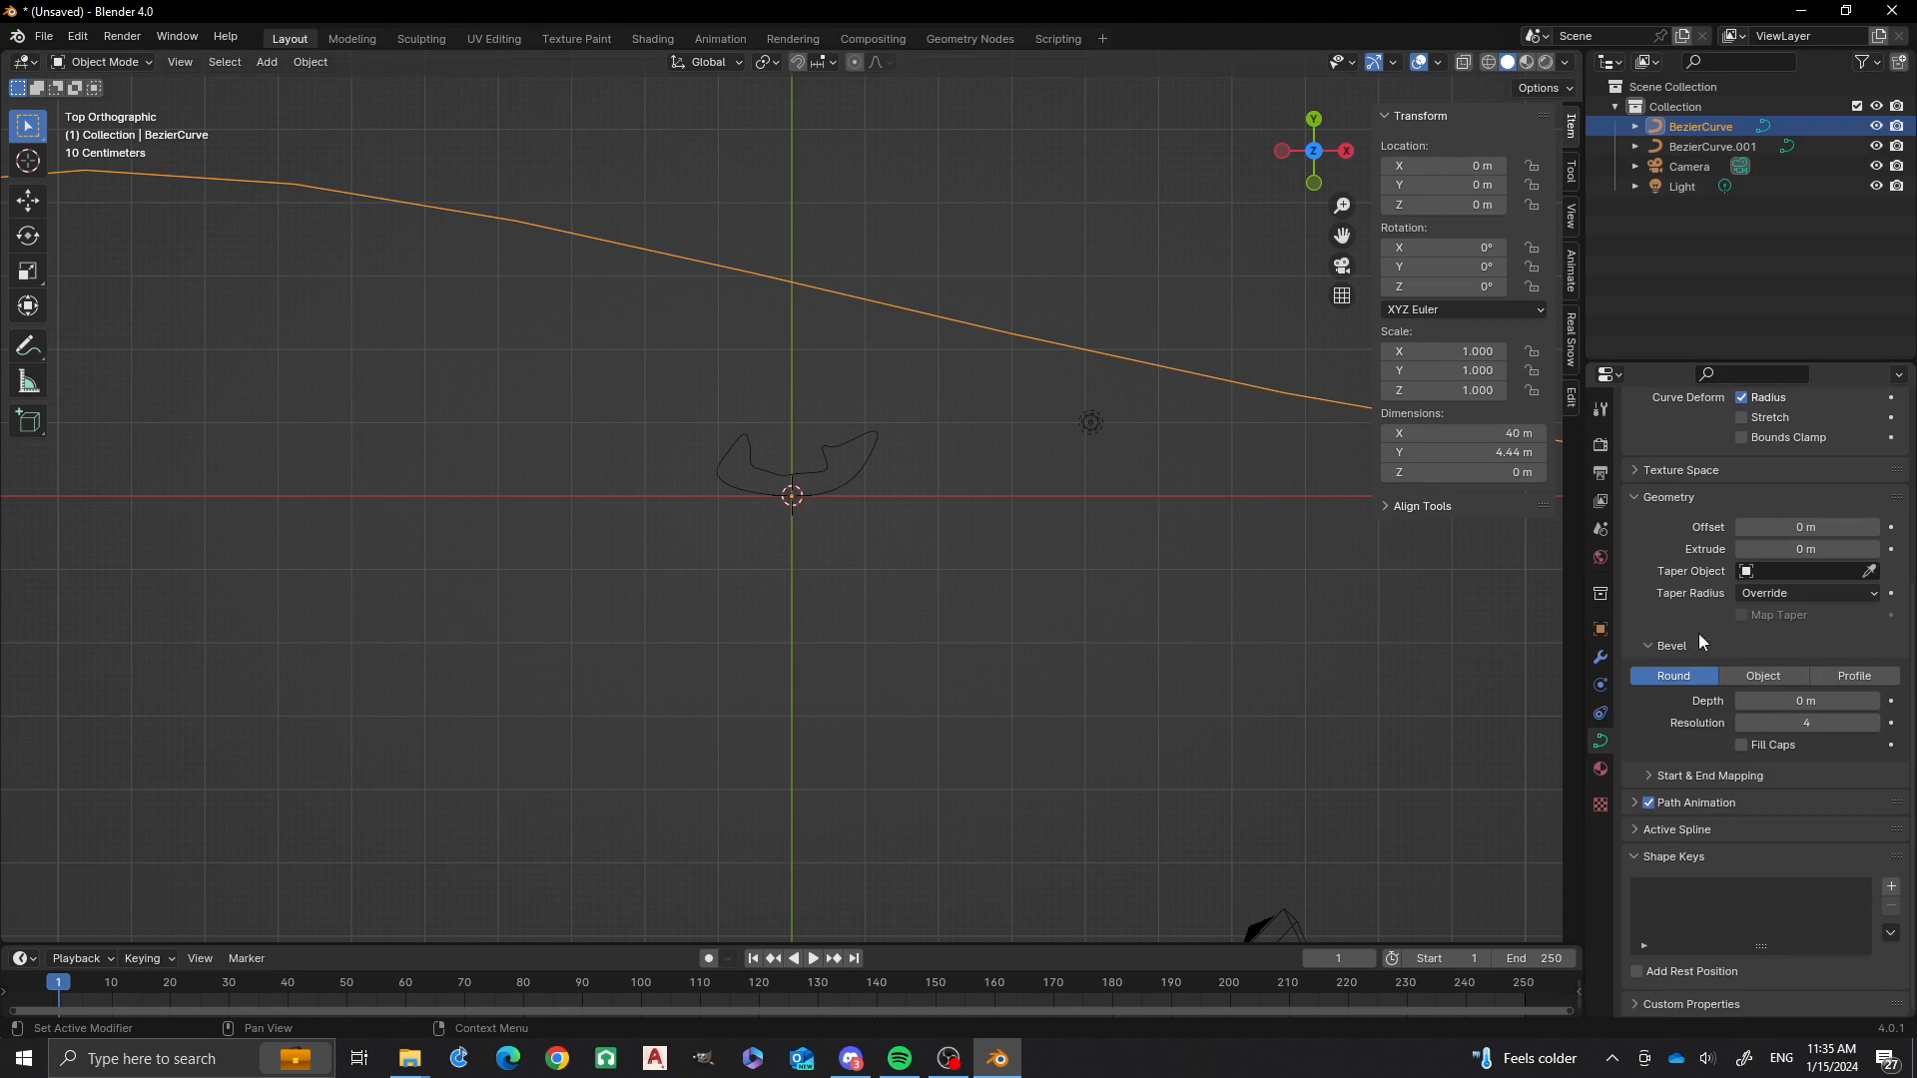
pyautogui.click(1775, 679)
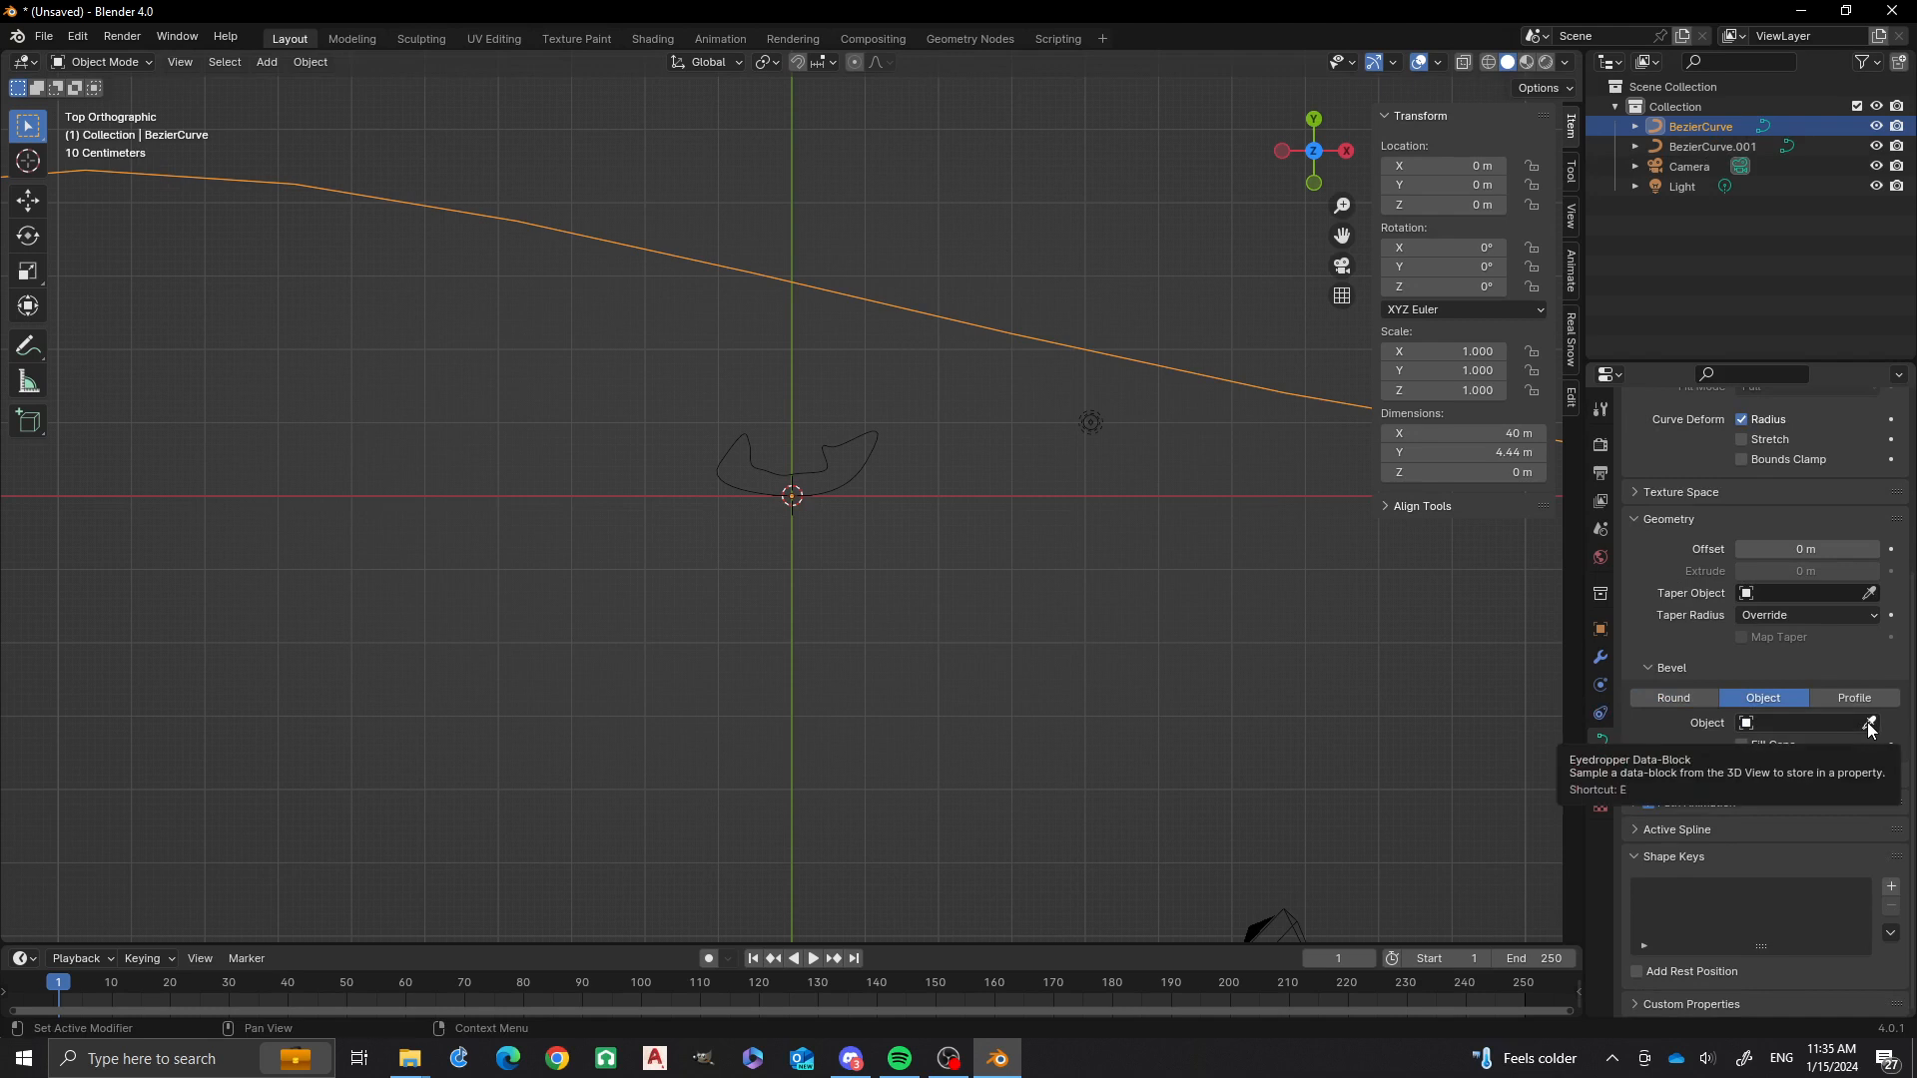
pyautogui.click(1870, 724)
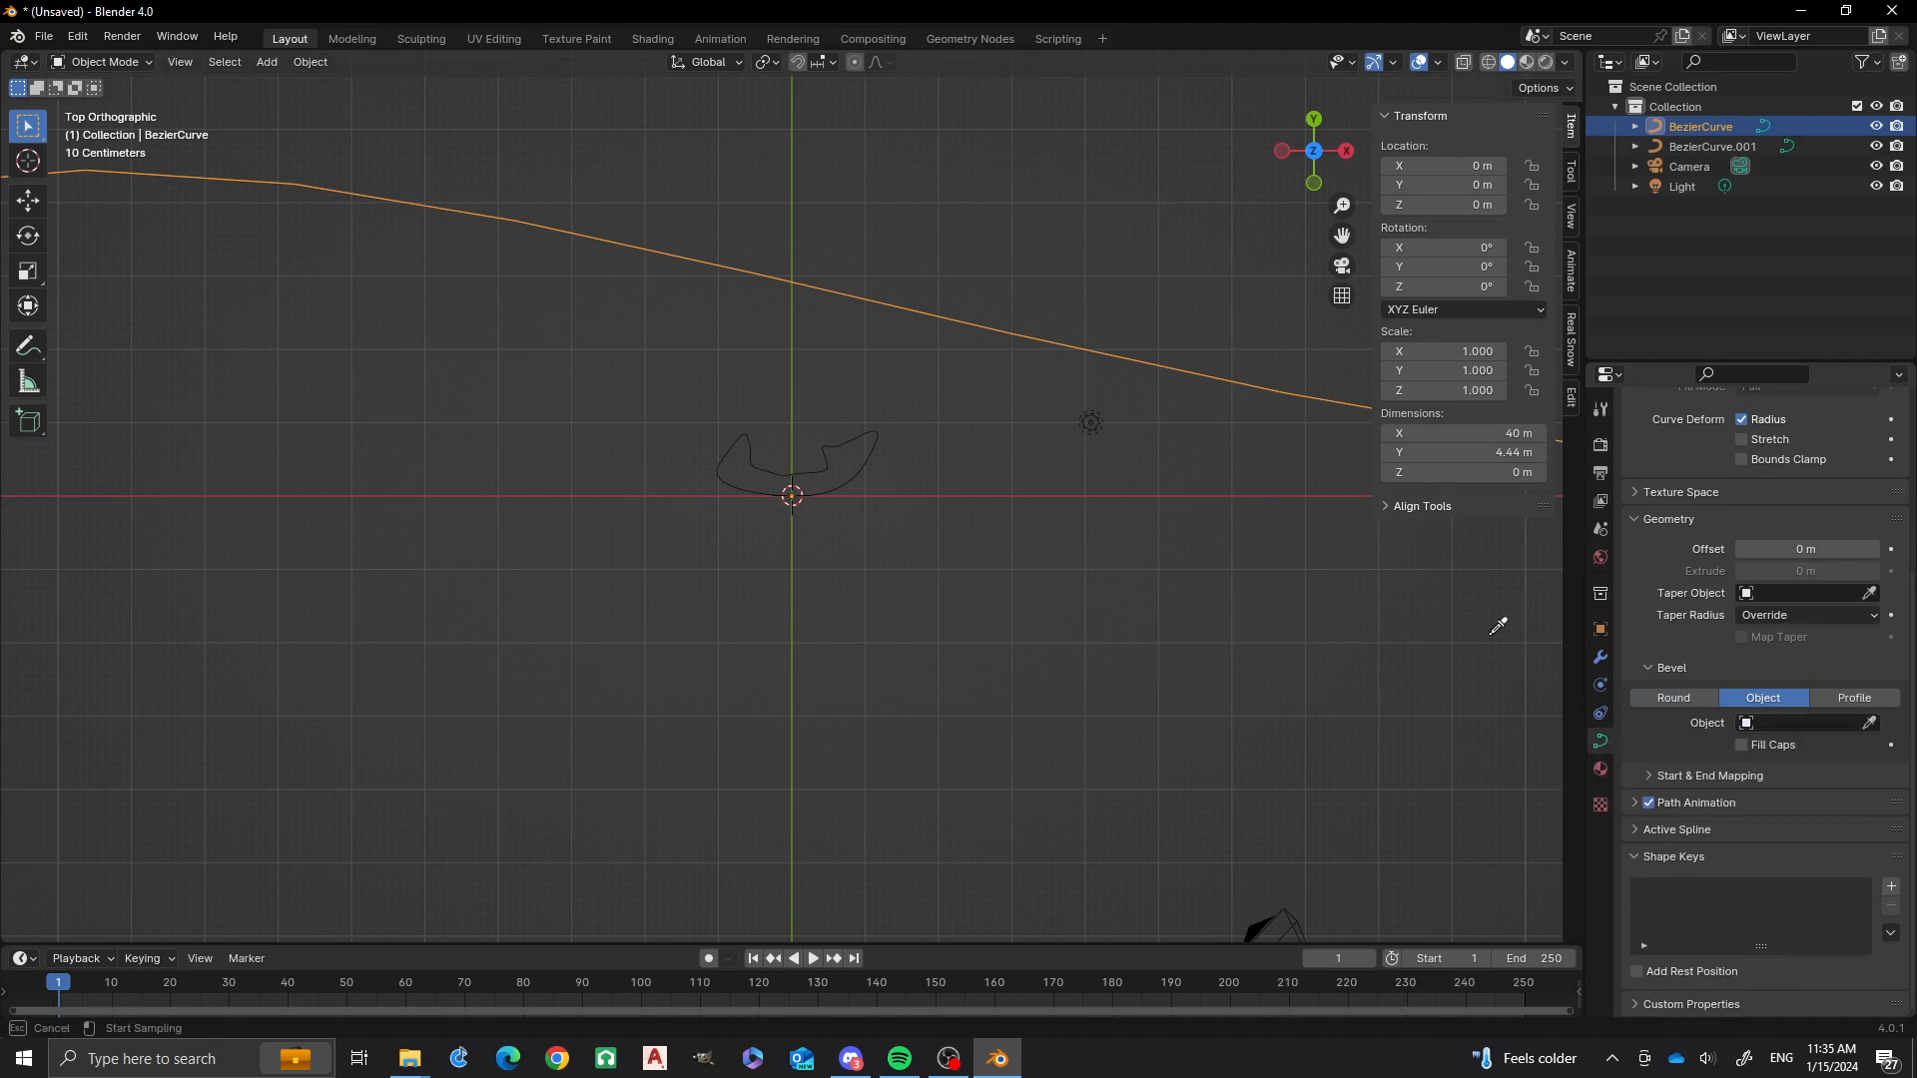
pyautogui.click(862, 463)
# Enable Fill Caps in the large curve's bevel settings to close its open ends.
pyautogui.scroll(-7, 871, 435)
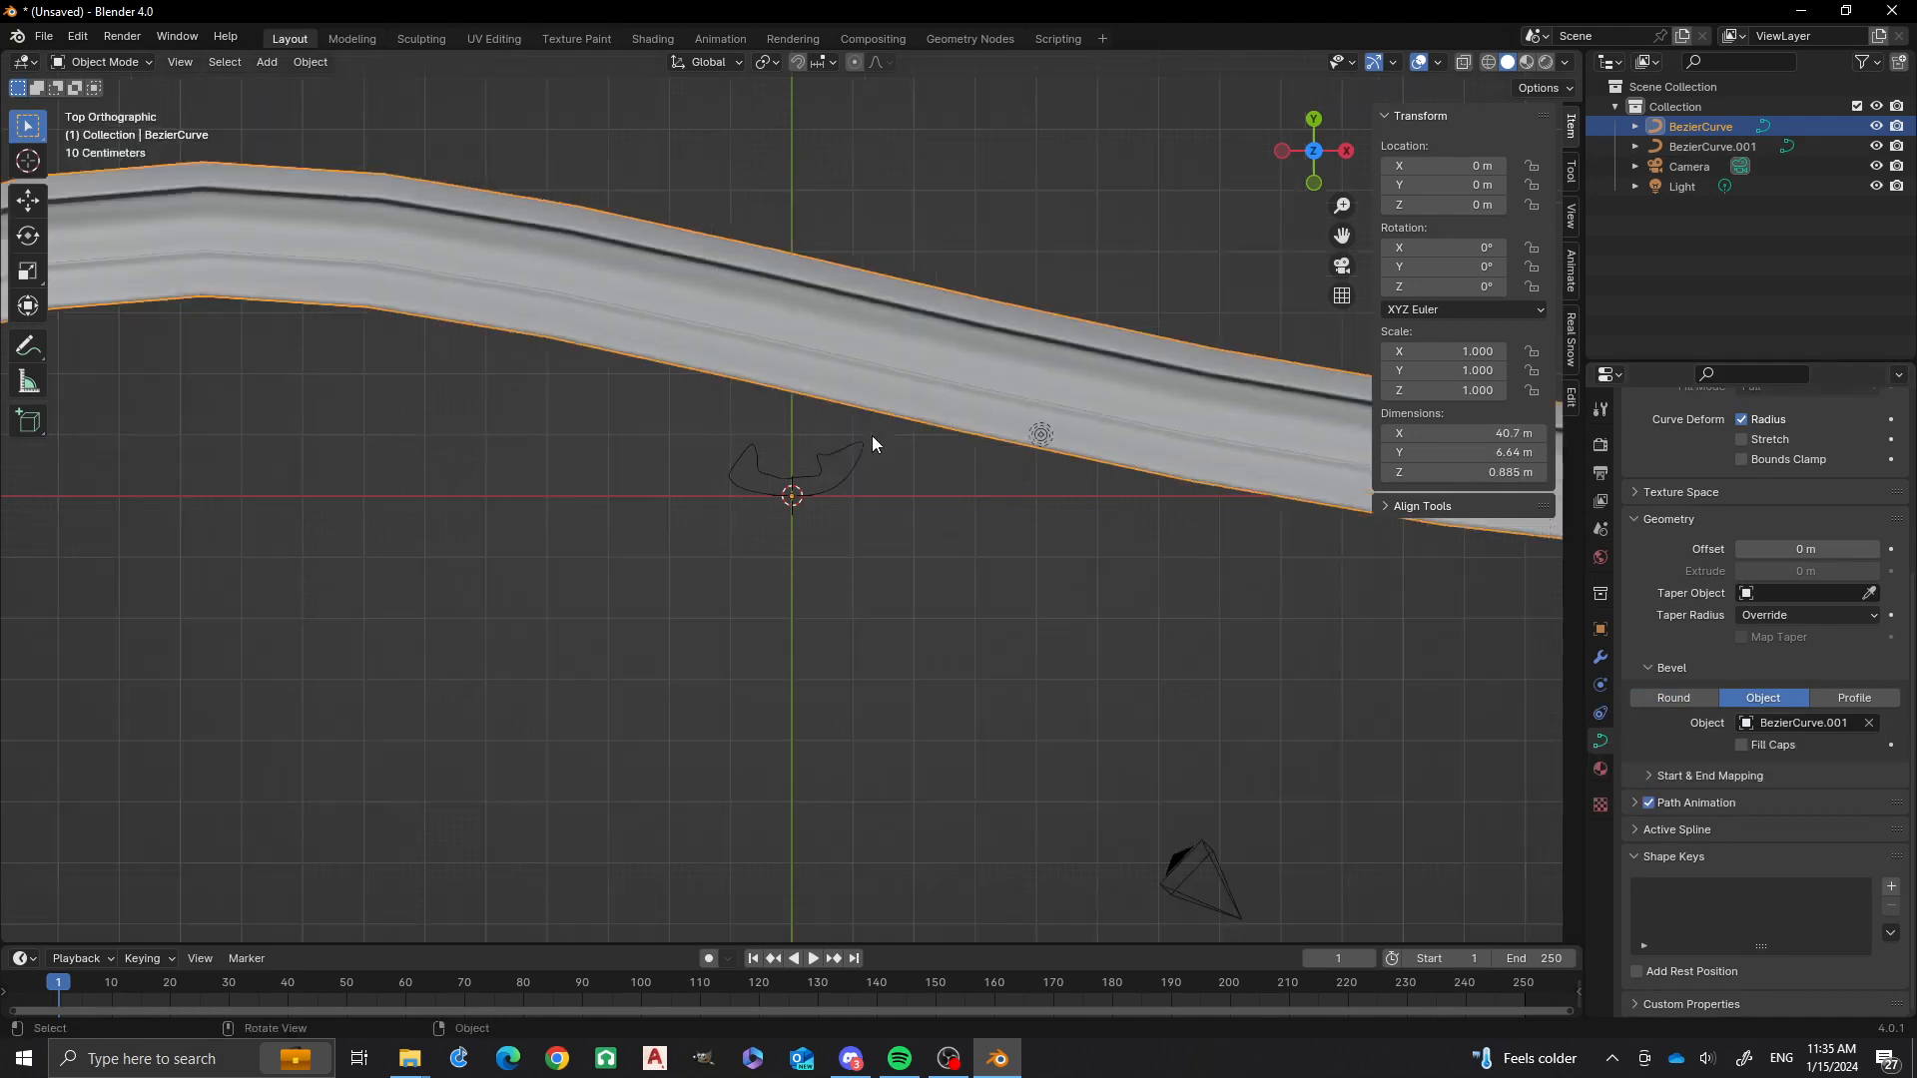
pyautogui.moveTo(671, 550); pyautogui.dragTo(604, 573, button='middle')
pyautogui.scroll(5, 595, 577)
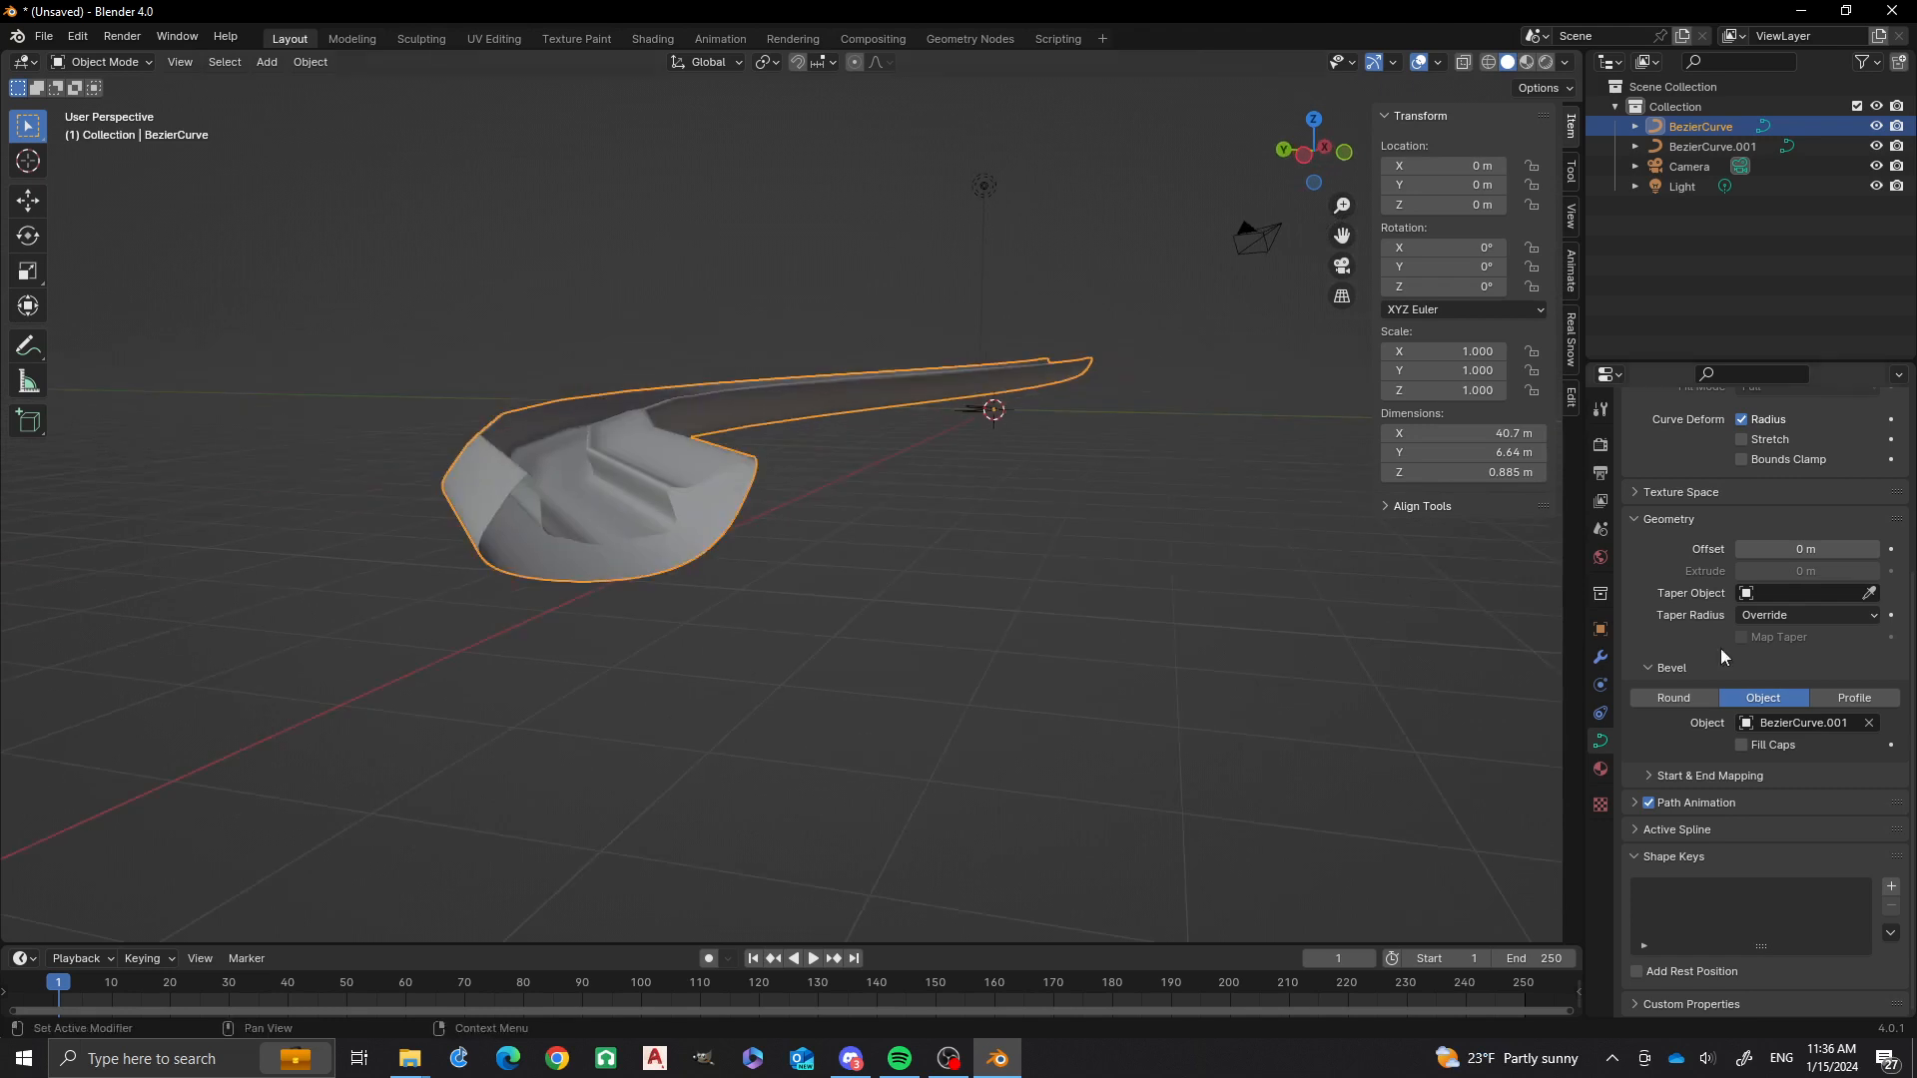
pyautogui.click(1742, 747)
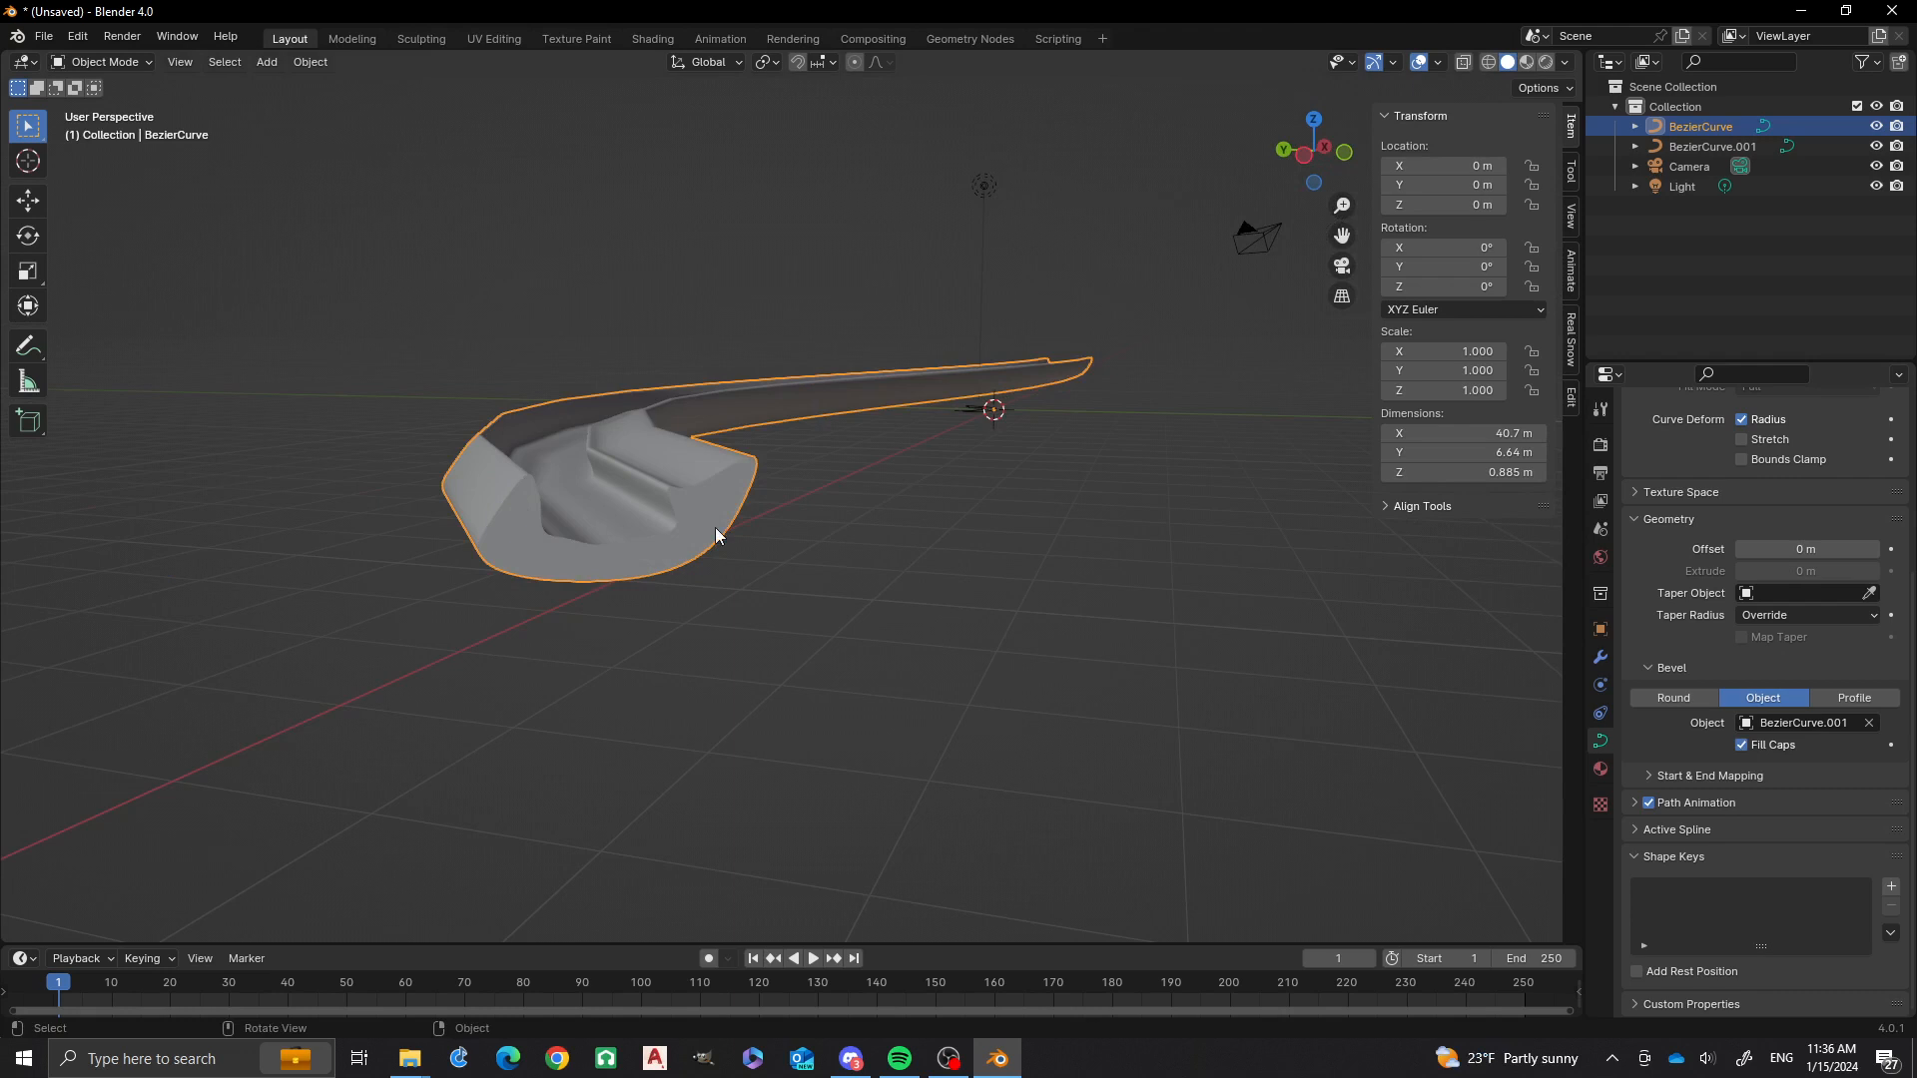
# Turn the large curve's Fill Caps off and back on to compare its open and capped ends, and inspect the swept shape.
pyautogui.moveTo(793, 573); pyautogui.dragTo(760, 591, button='middle')
pyautogui.moveTo(504, 596); pyautogui.dragTo(1018, 612, button='middle')
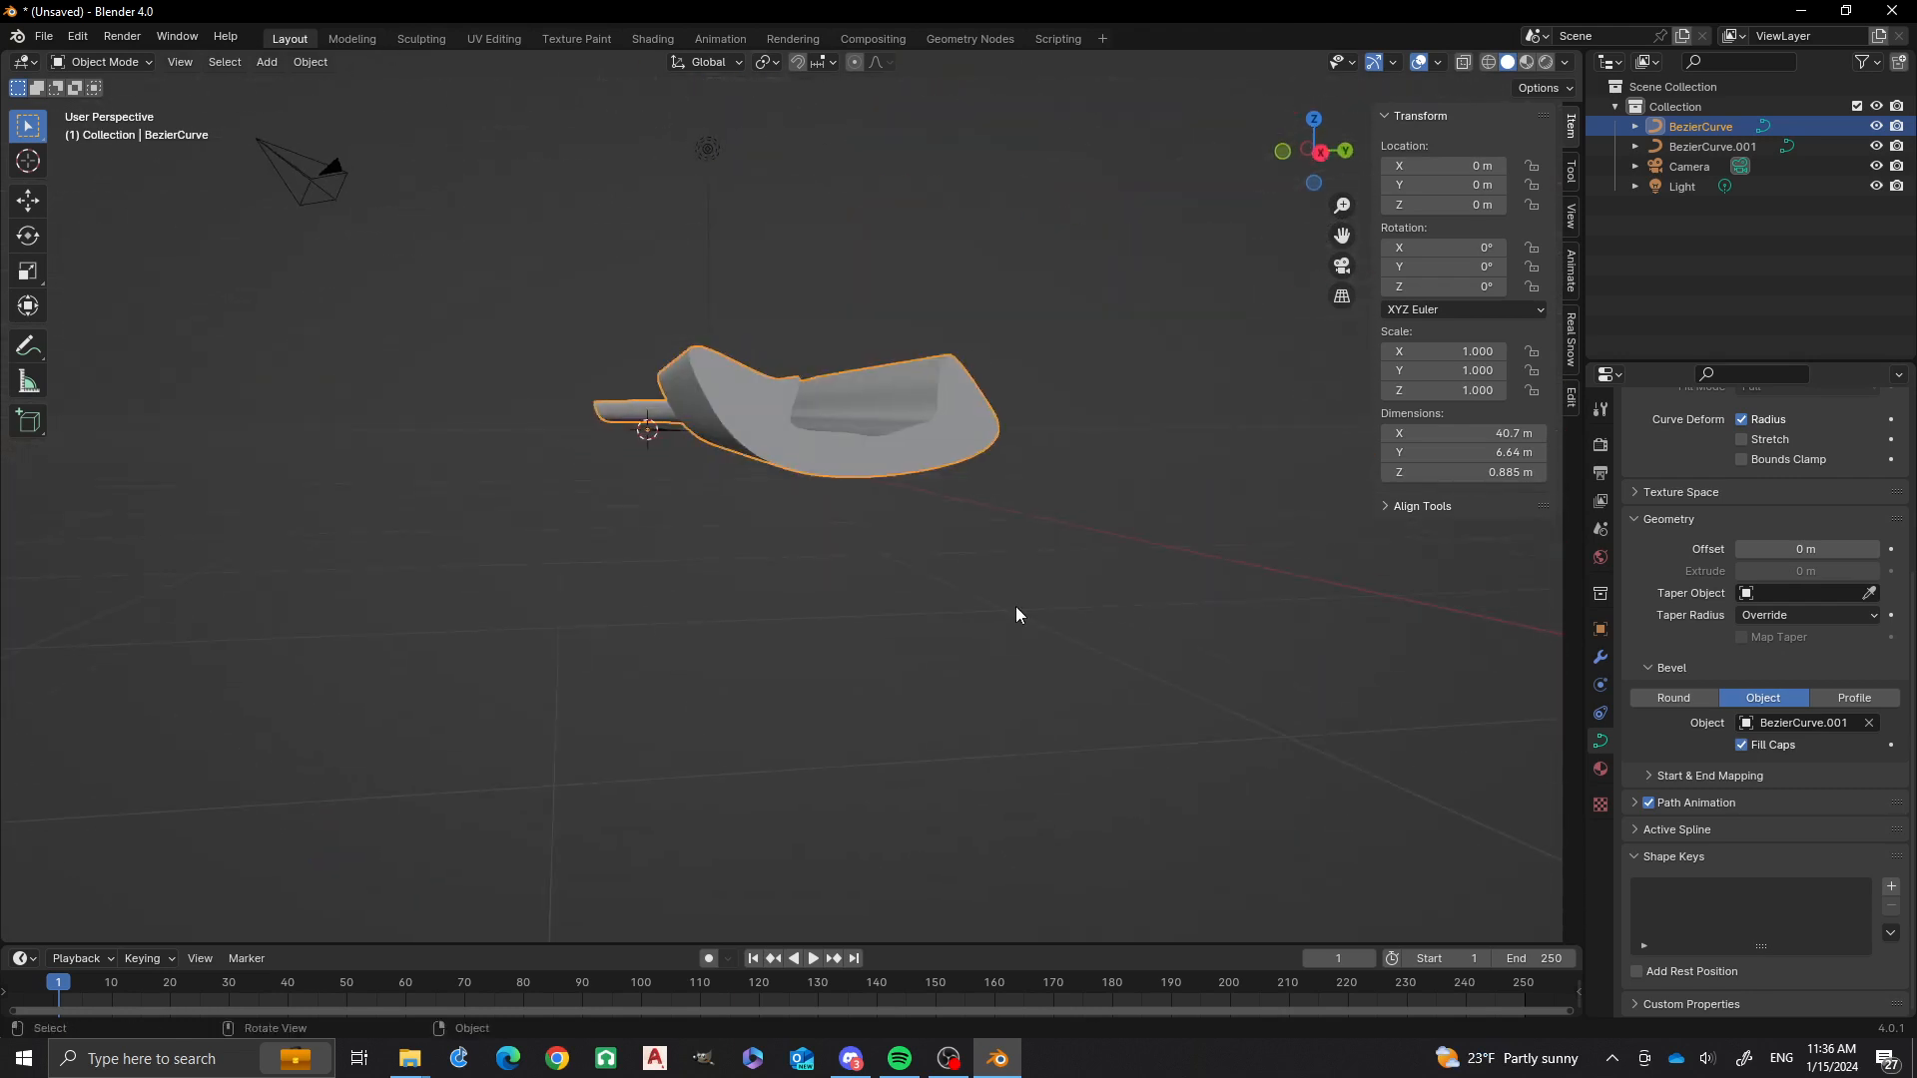
pyautogui.click(1741, 746)
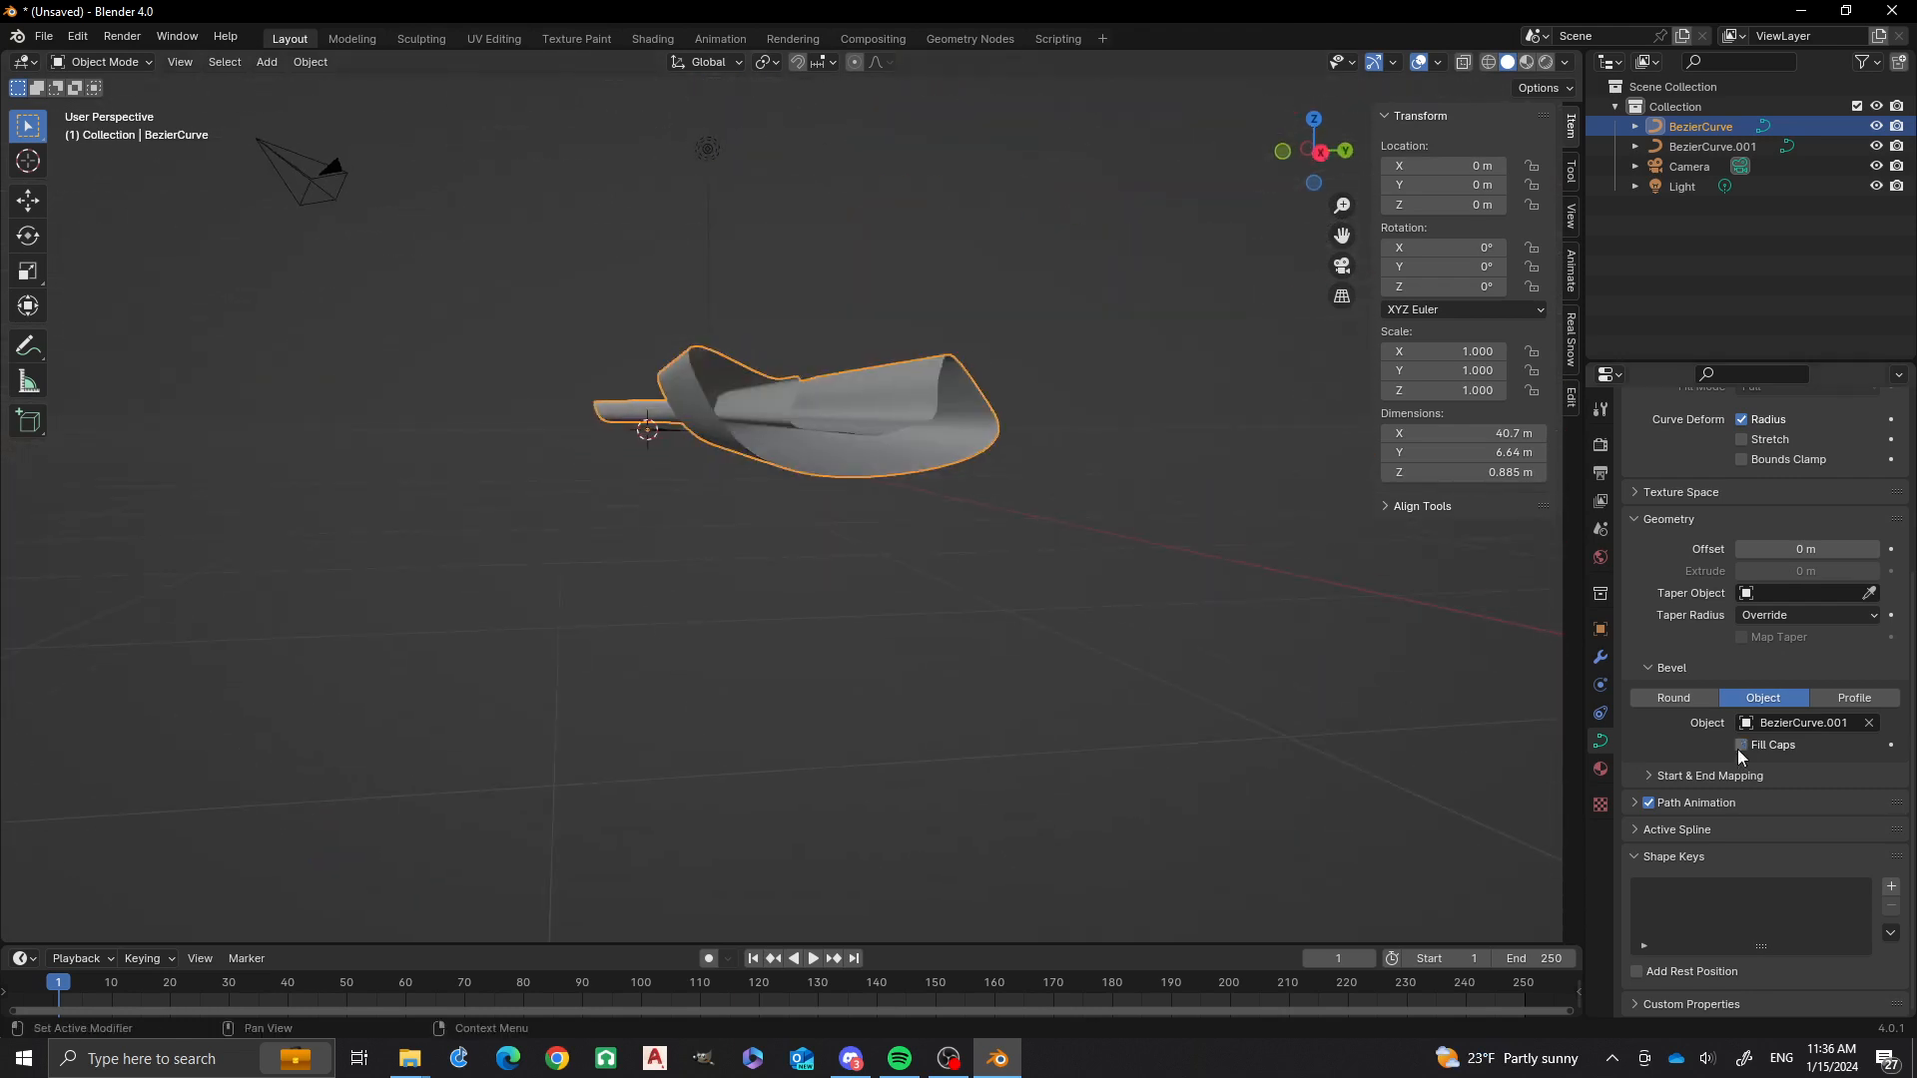
pyautogui.click(1741, 745)
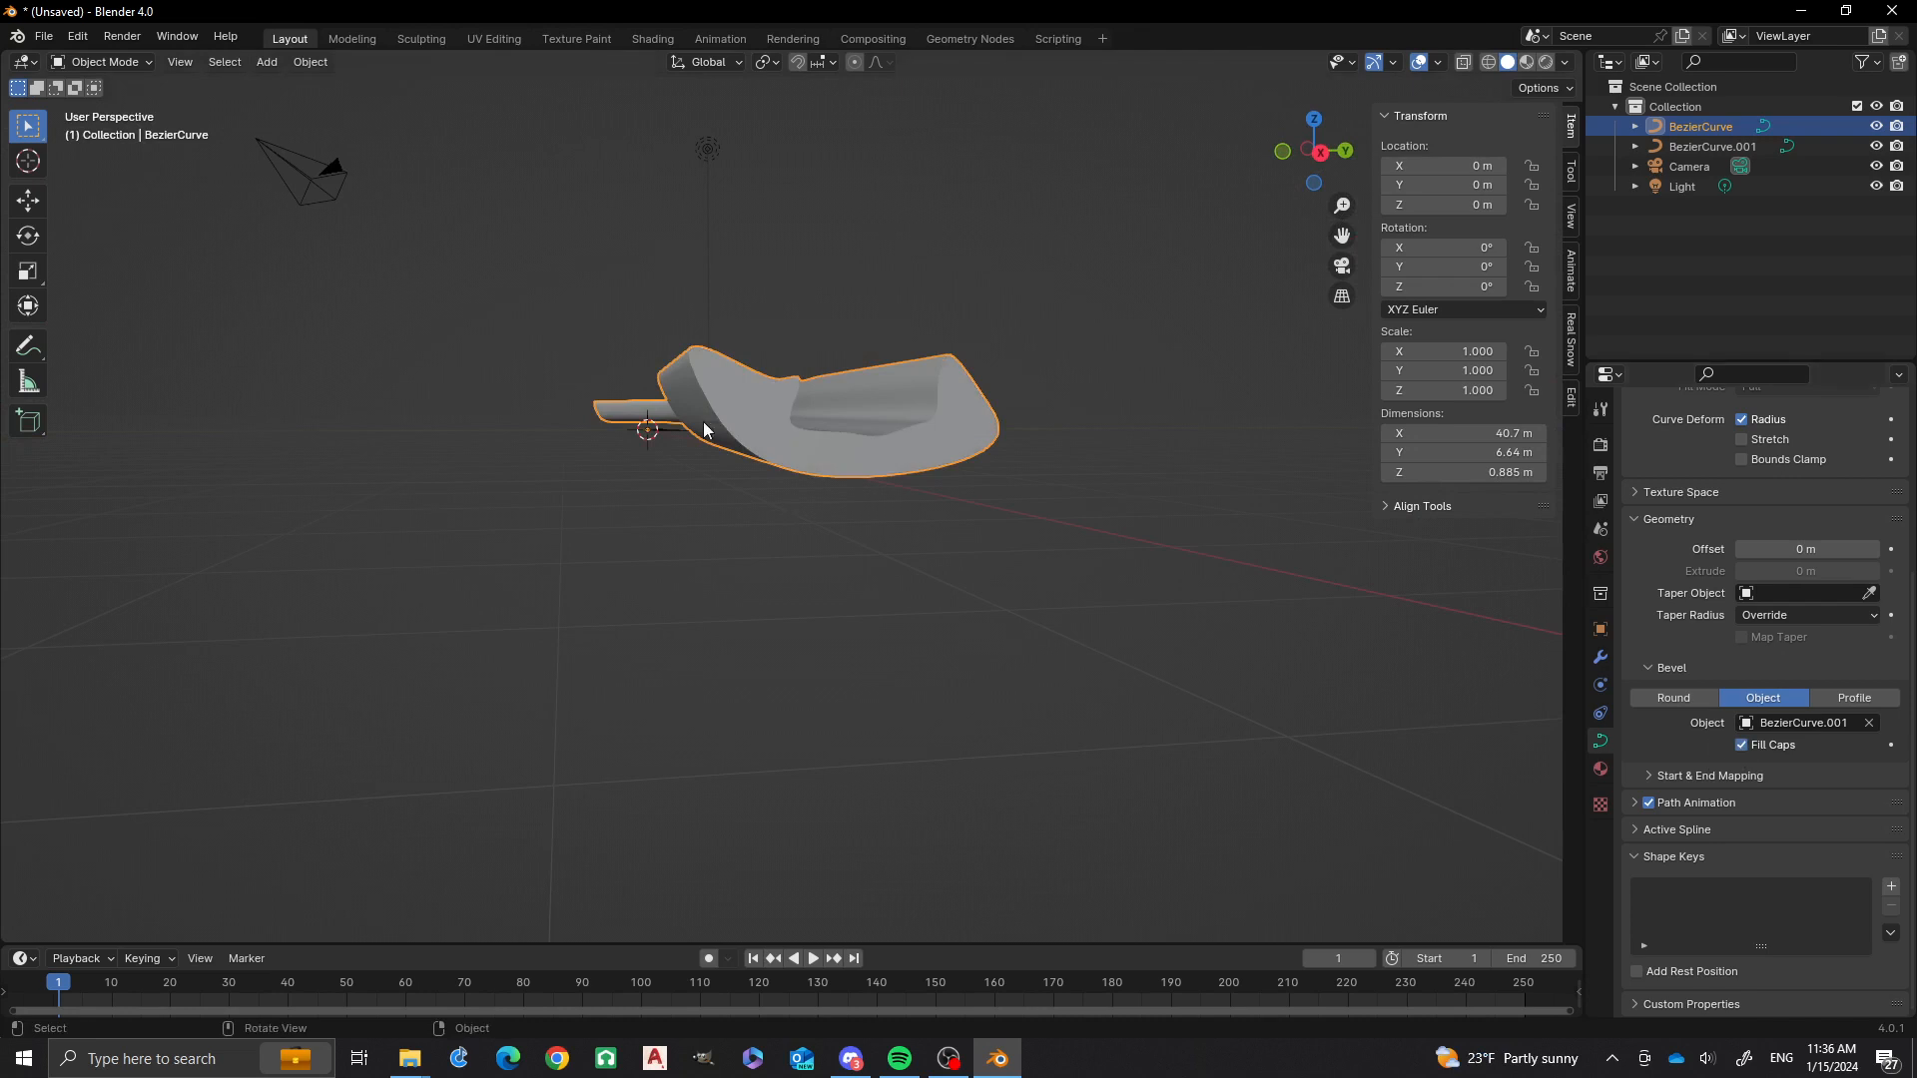
pyautogui.moveTo(665, 450); pyautogui.dragTo(843, 586, button='middle')
pyautogui.scroll(5, 942, 429)
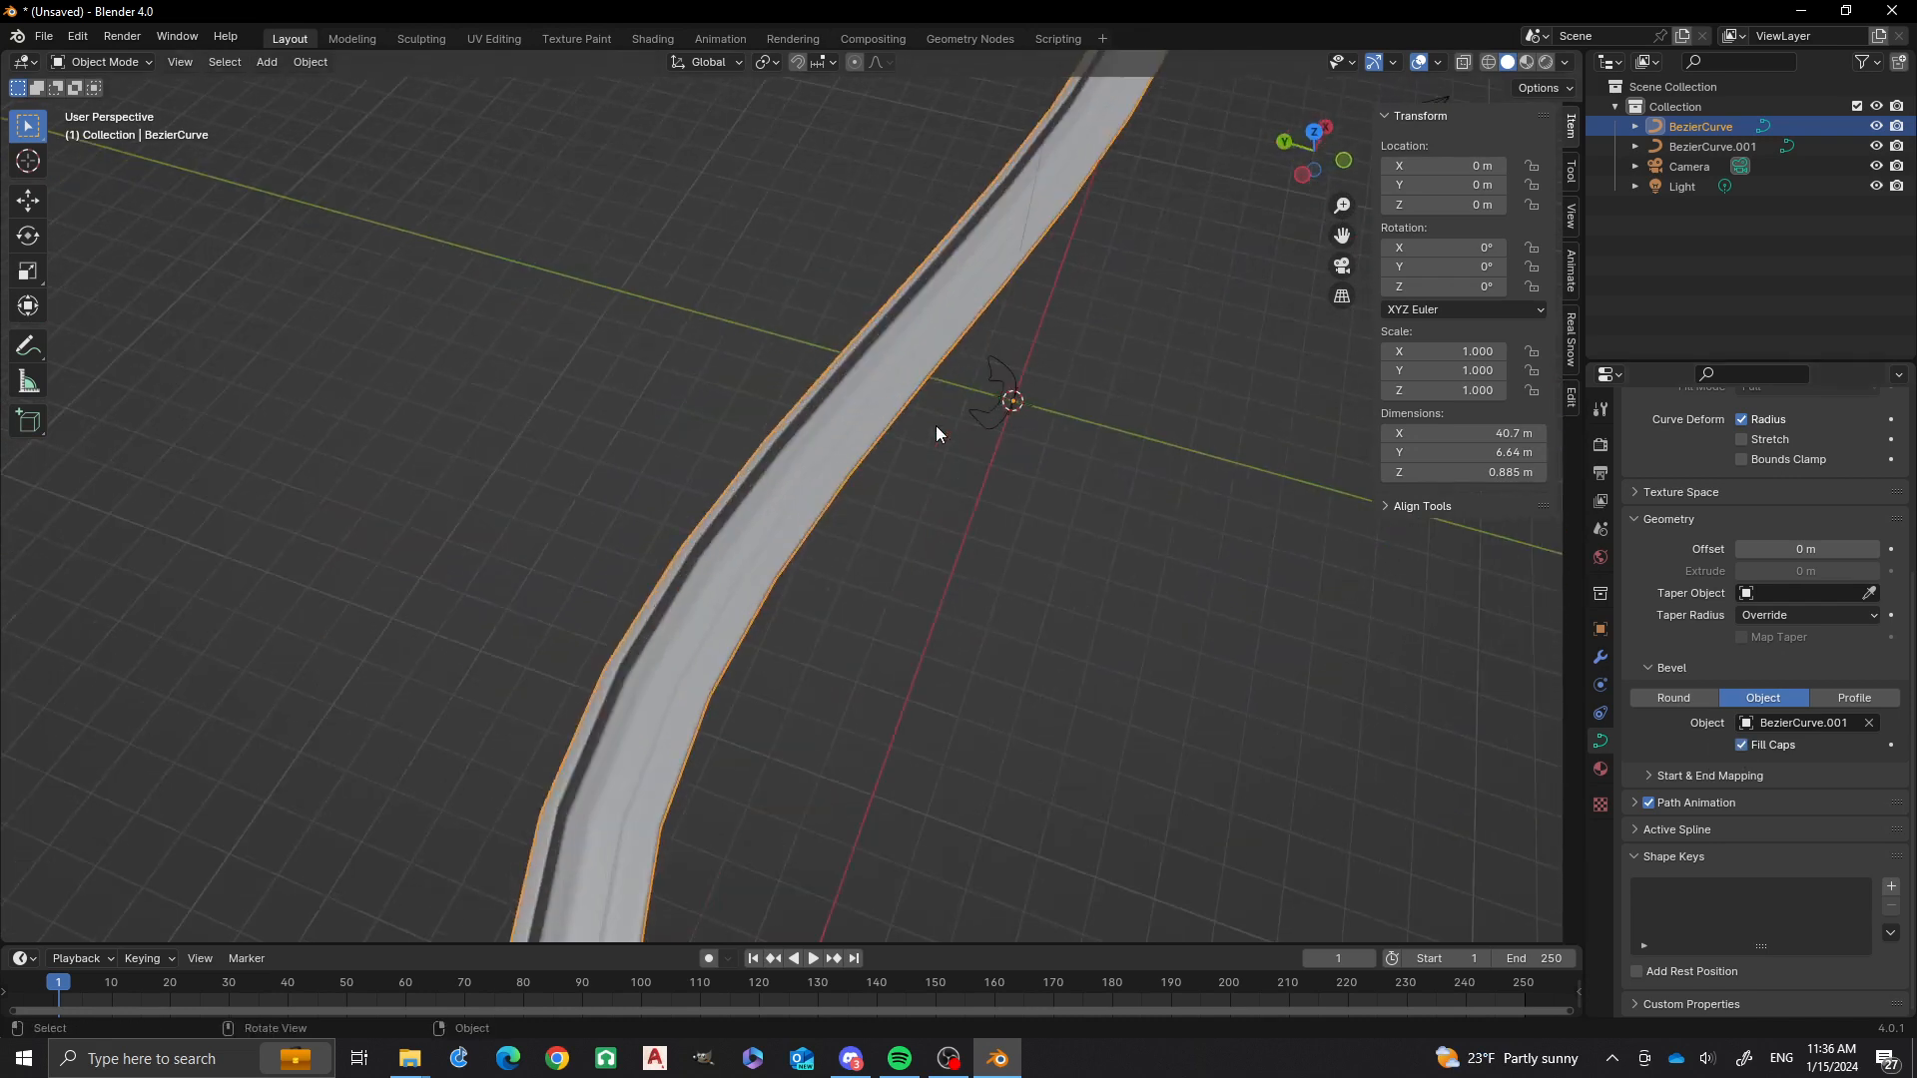
pyautogui.moveTo(1106, 517); pyautogui.dragTo(994, 459, button='middle')
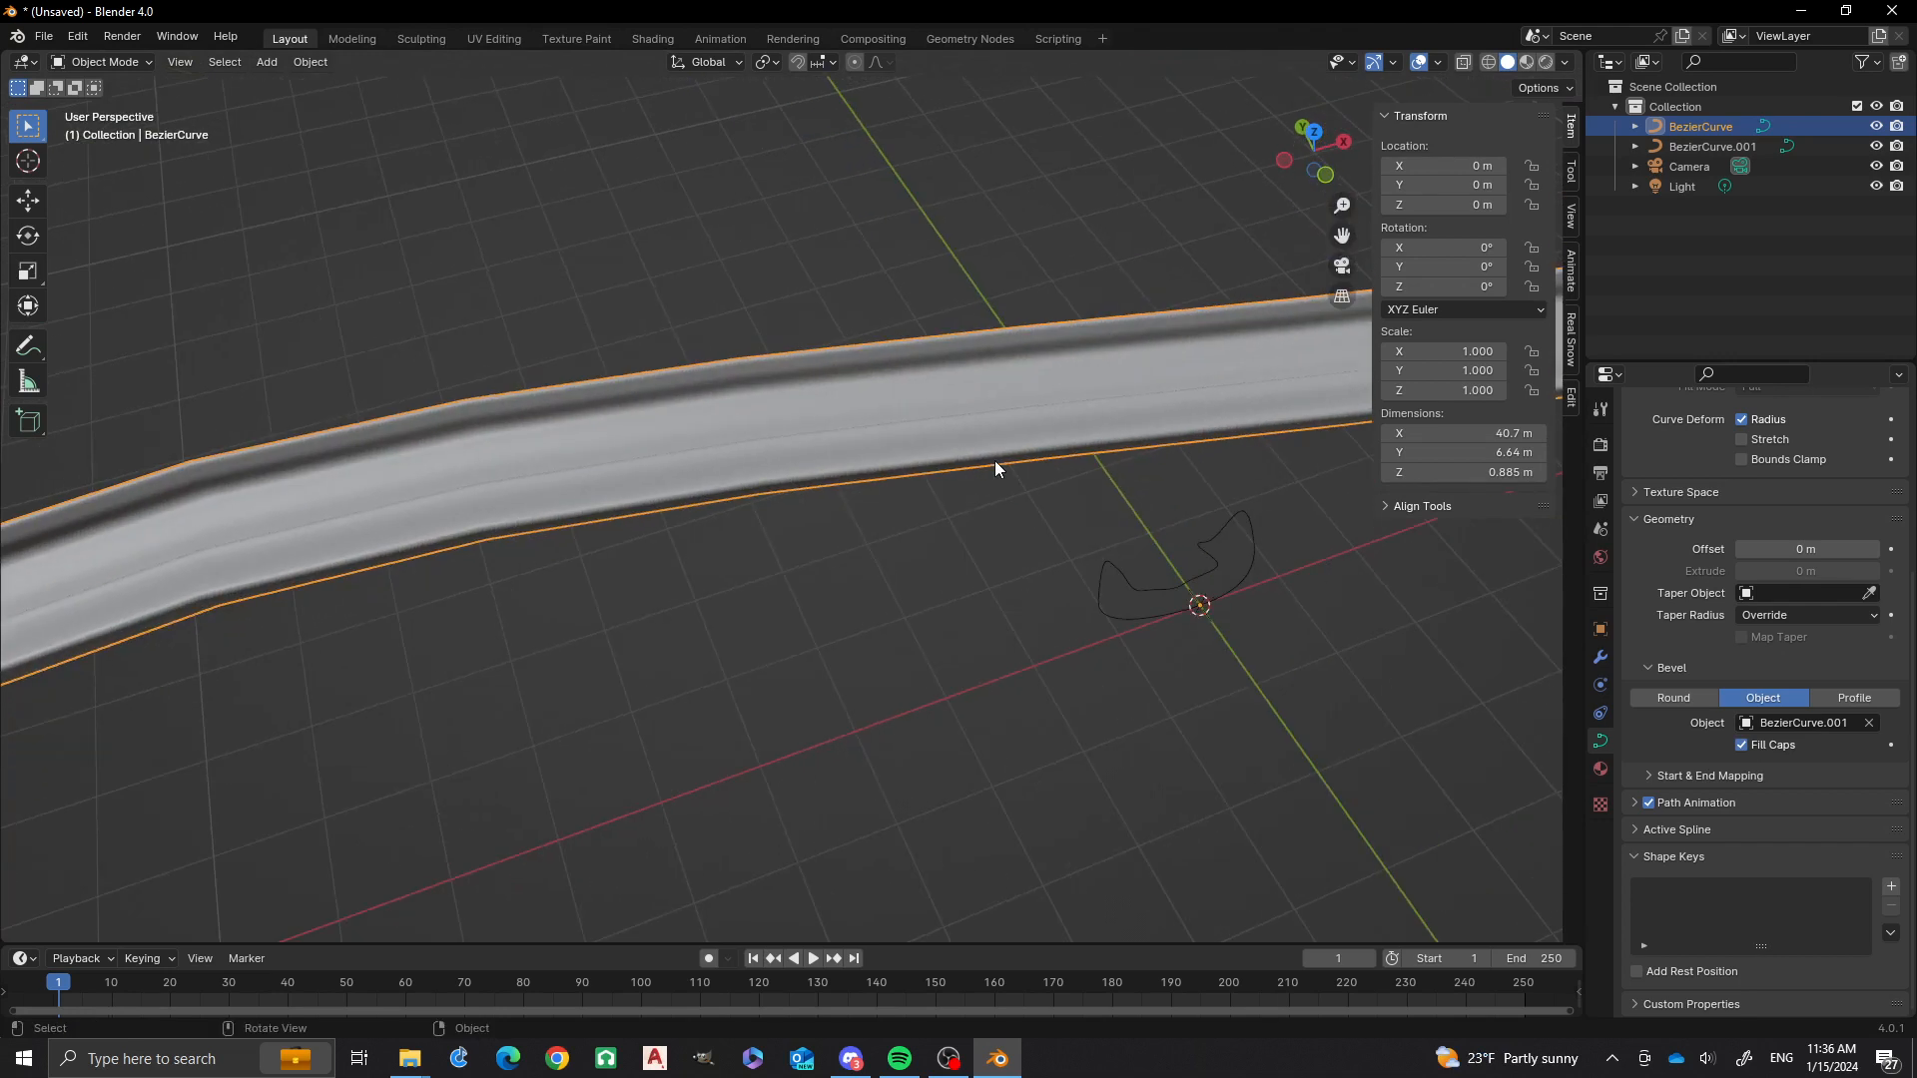
# Select the small closed curve in the top view and rename its object Profile.
pyautogui.click(1129, 577)
pyautogui.moveTo(1129, 577); pyautogui.dragTo(1095, 640, button='middle')
pyautogui.scroll(1, 937, 639)
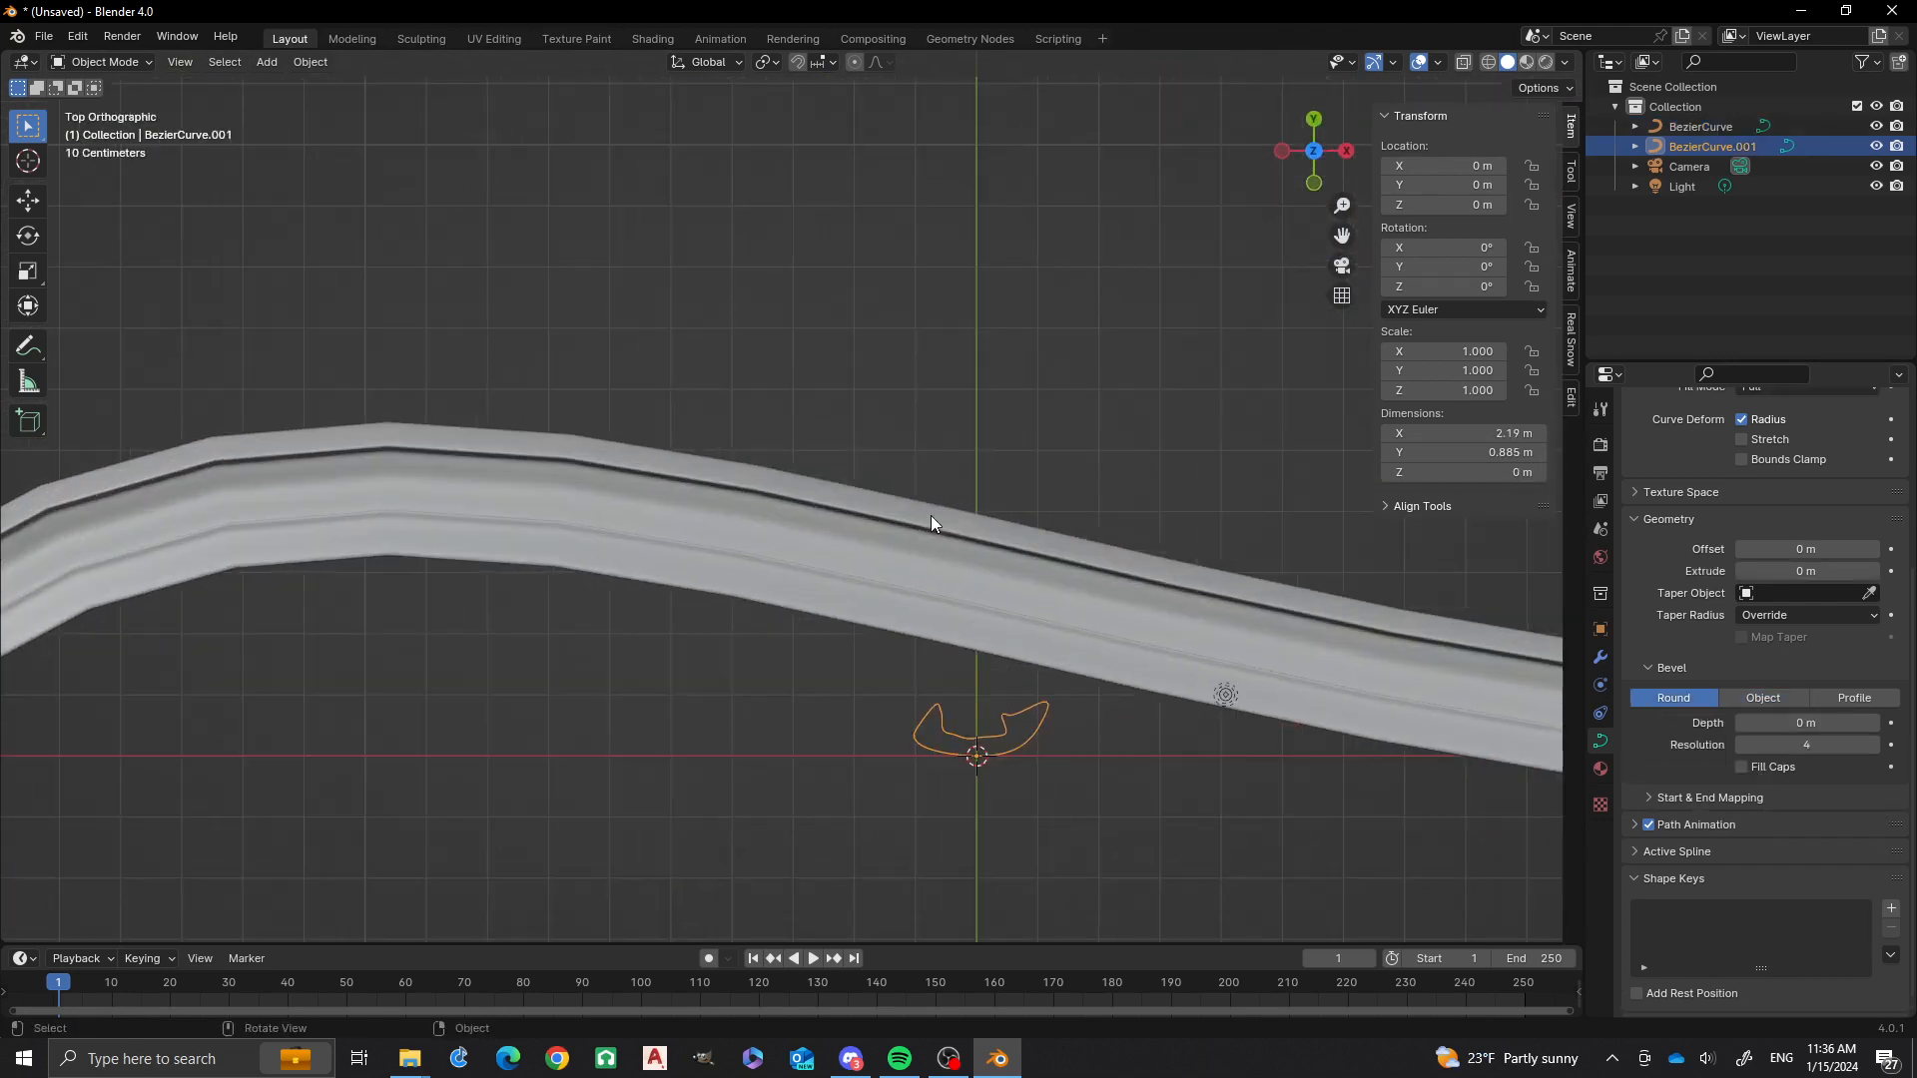
pyautogui.keyDown('shift'); pyautogui.moveTo(949, 696); pyautogui.dragTo(888, 565, button='middle'); pyautogui.keyUp('shift')
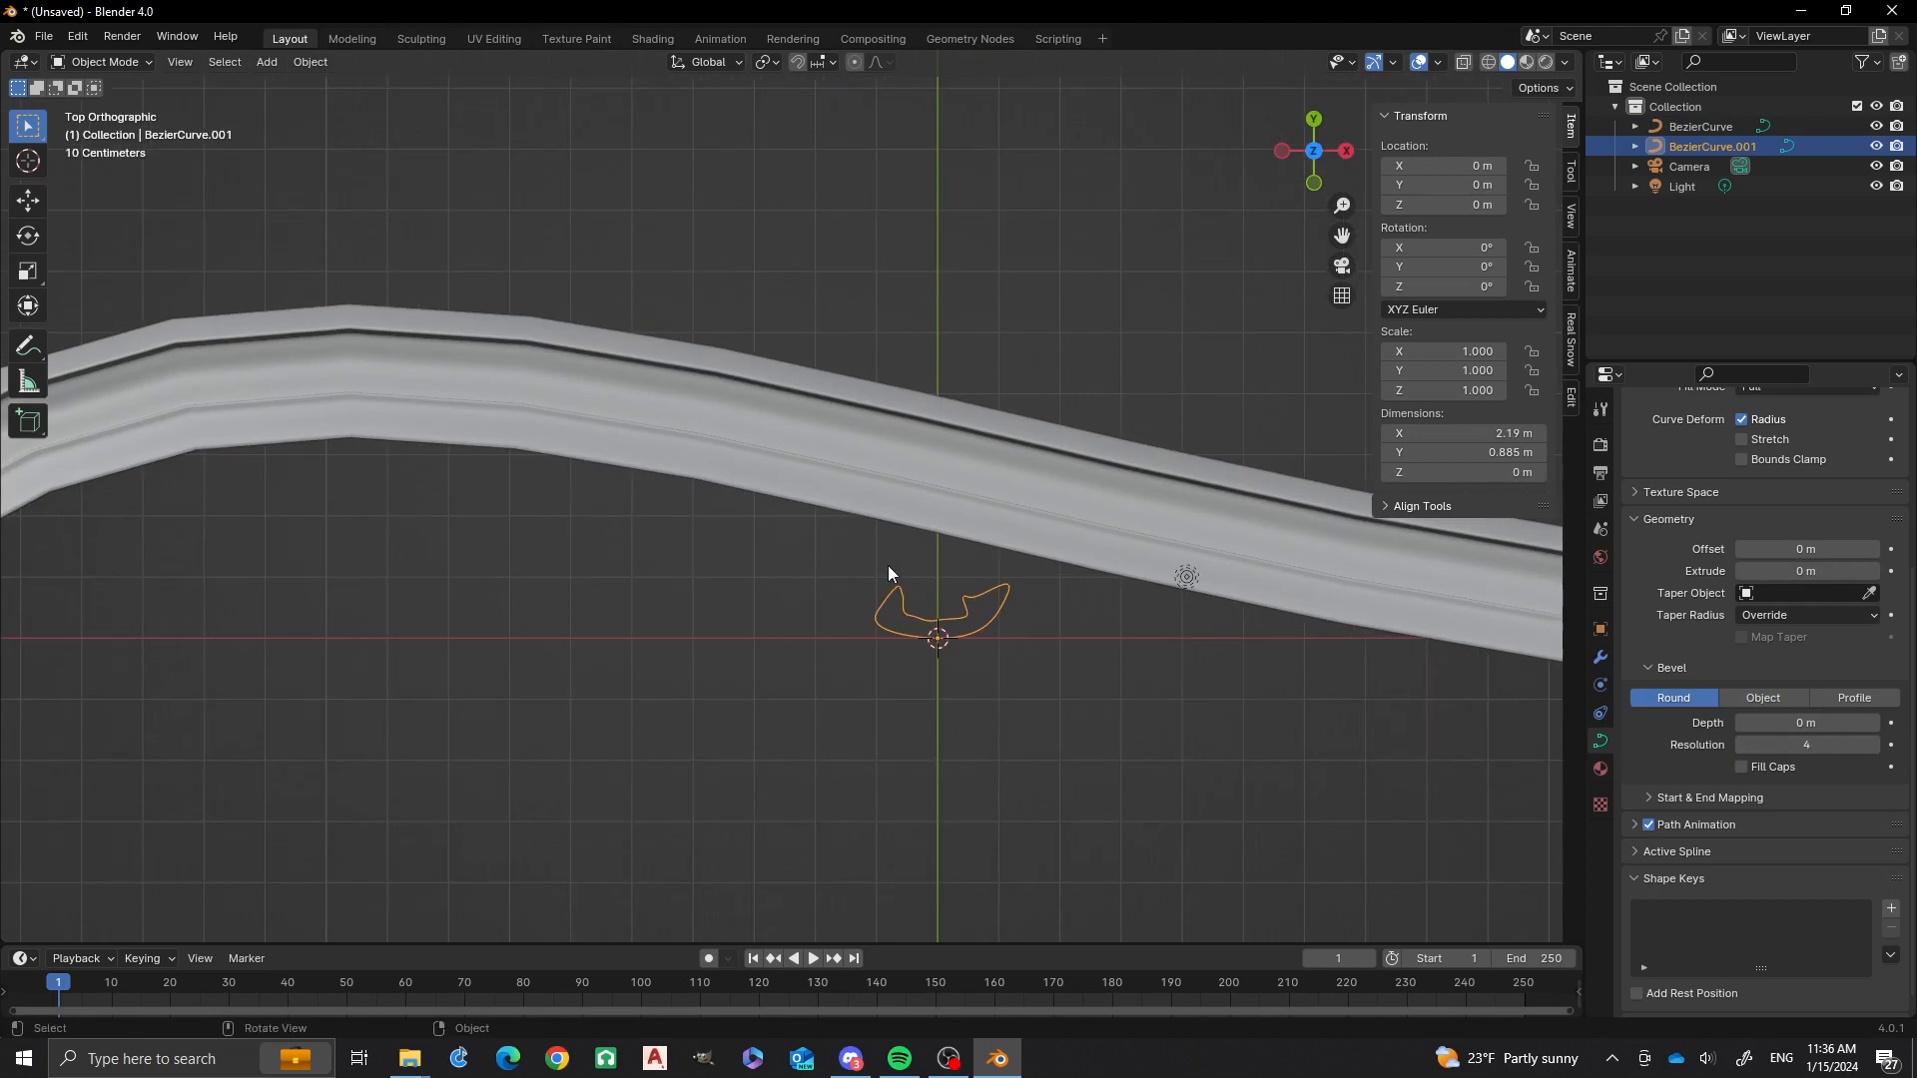
pyautogui.doubleClick(1710, 150)
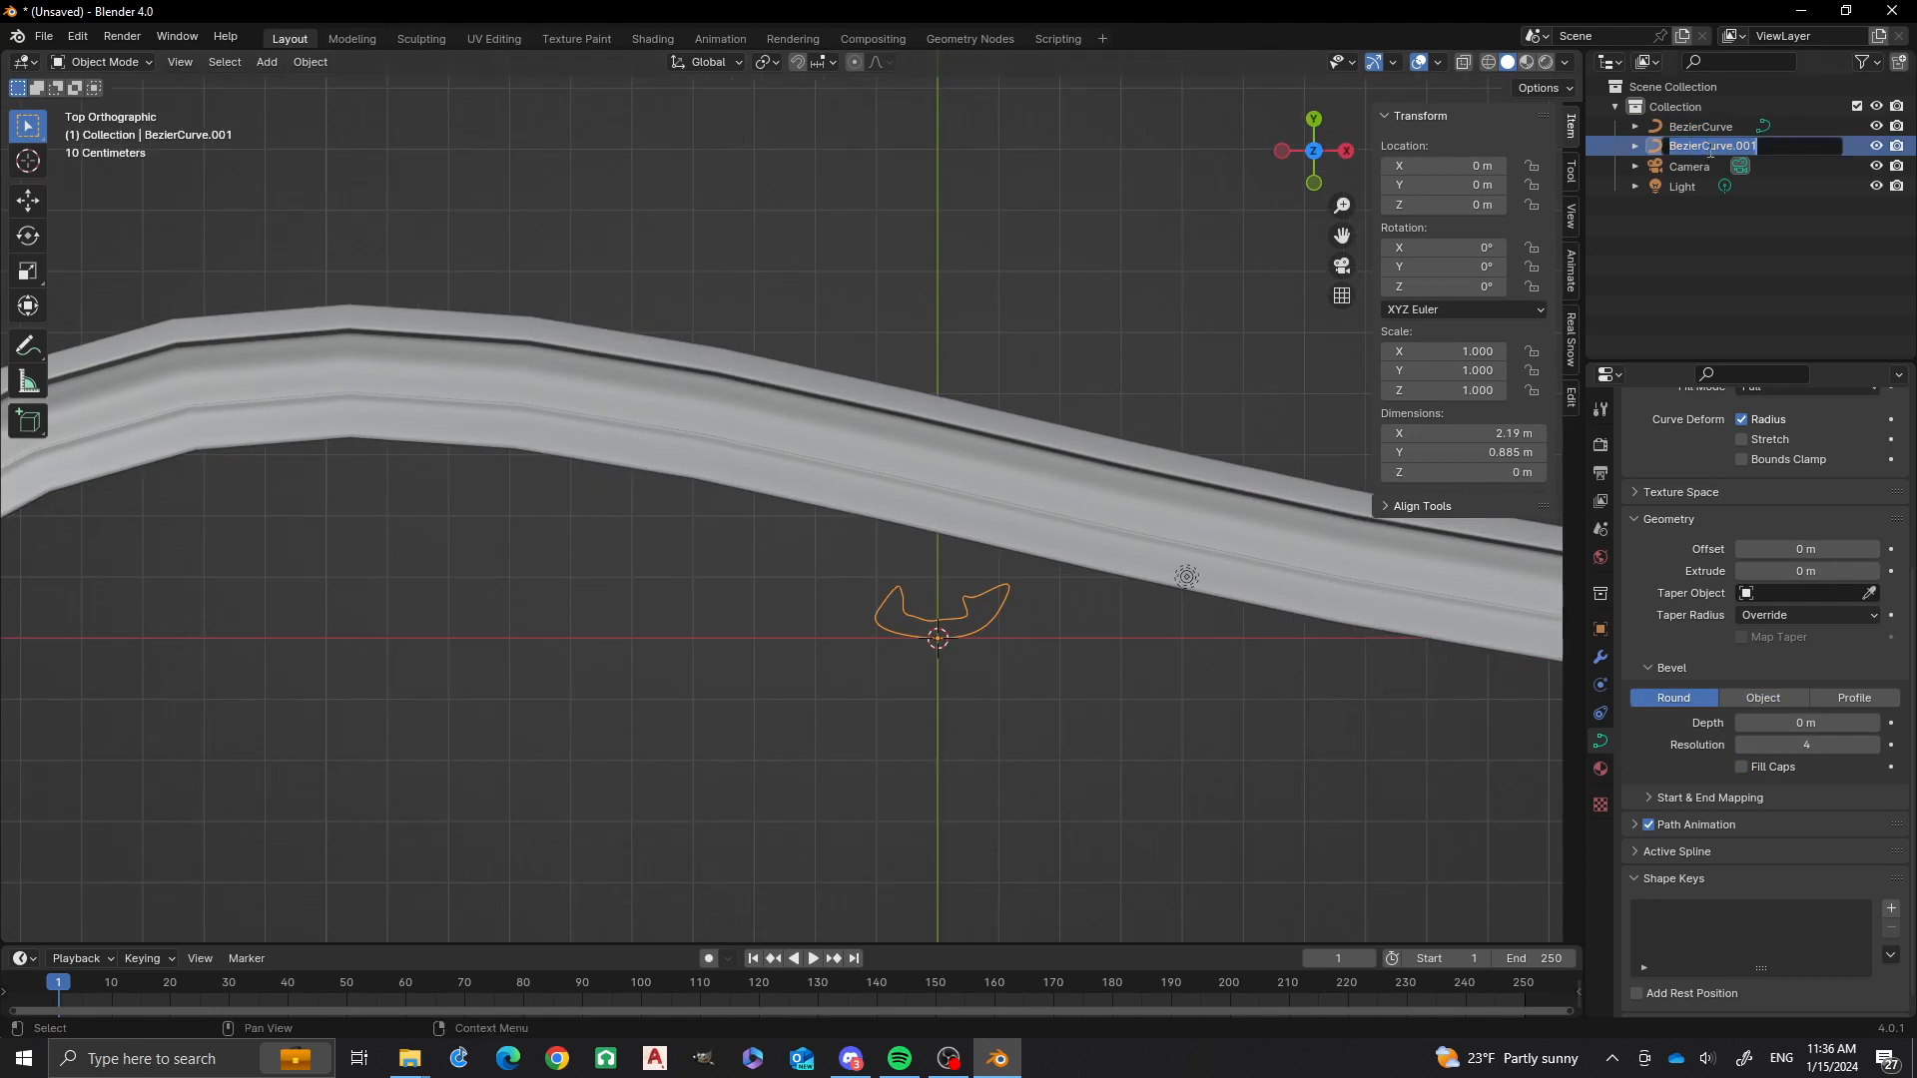
pyautogui.write('Profile')
pyautogui.press('Return')
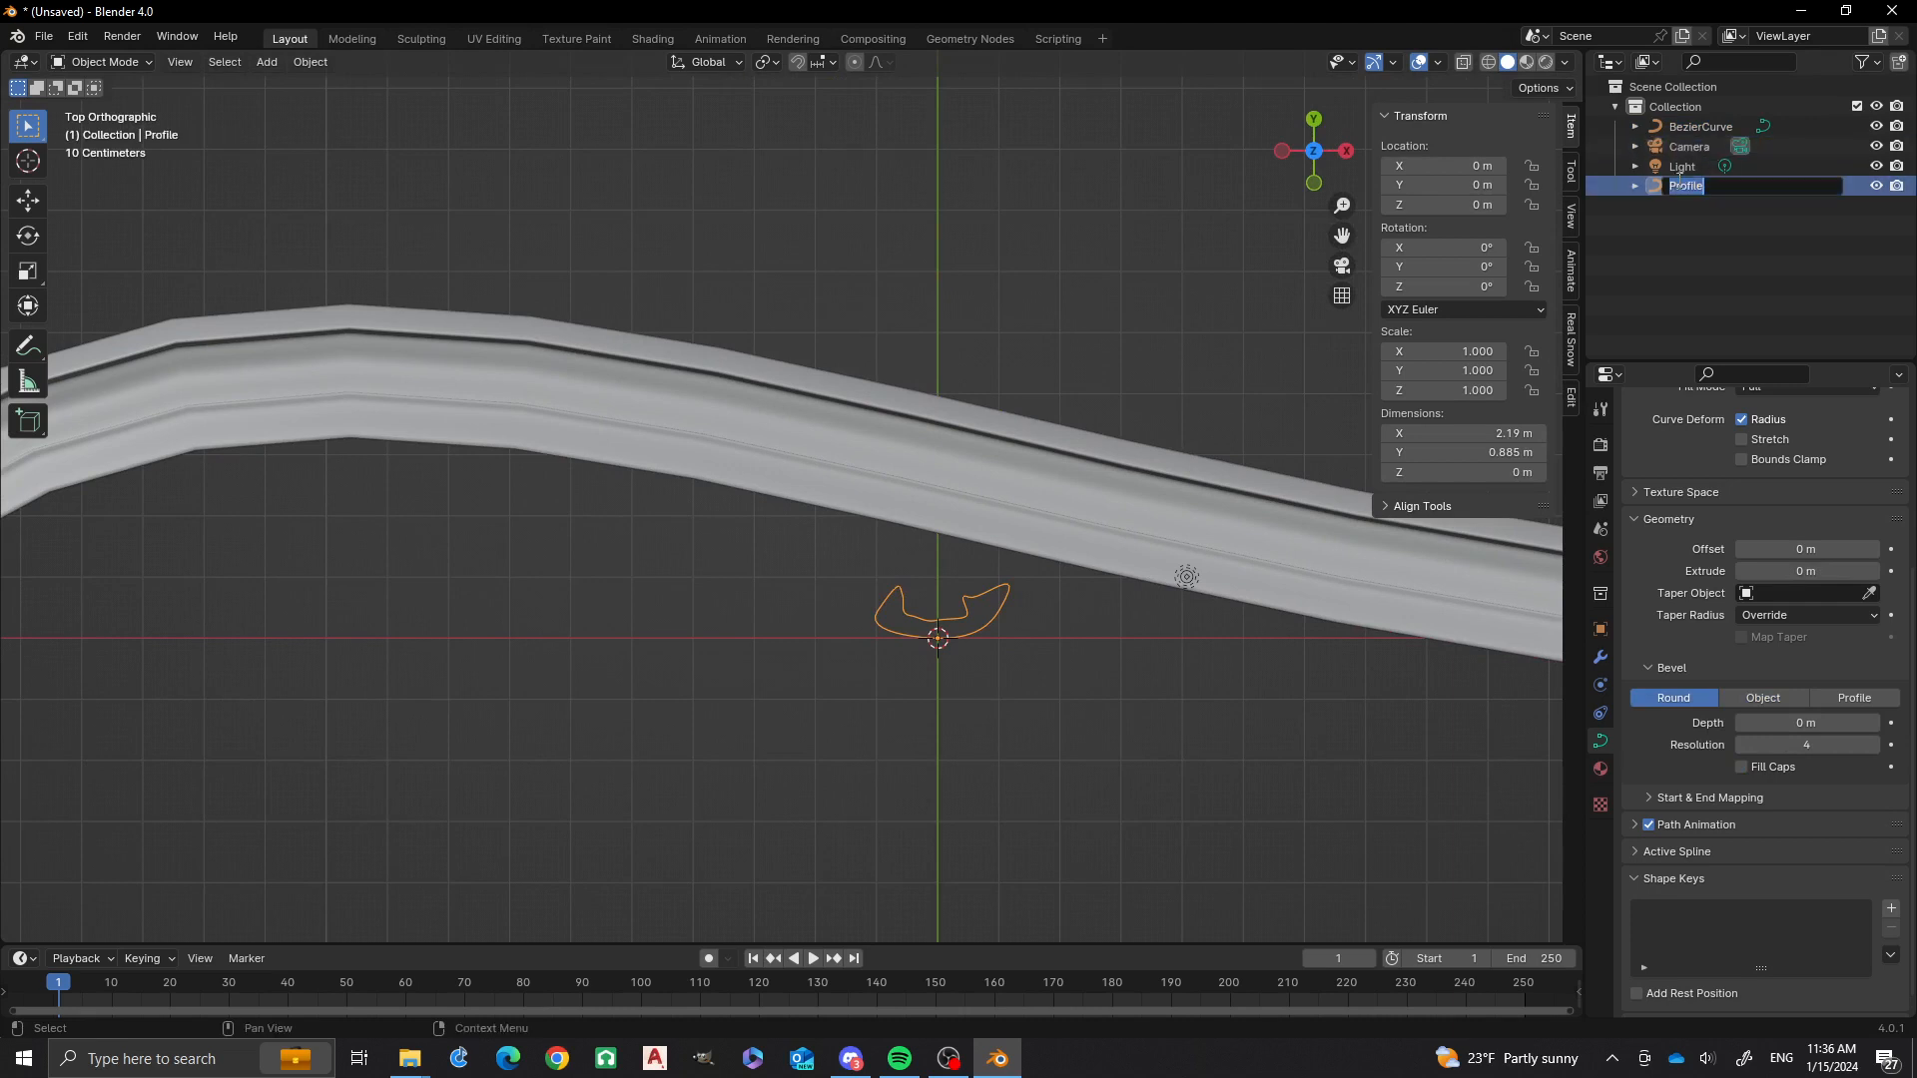
# Rename the curve data inside the Profile object to Profile as well, collapse the object's entry and clear the selection.
pyautogui.click(1635, 187)
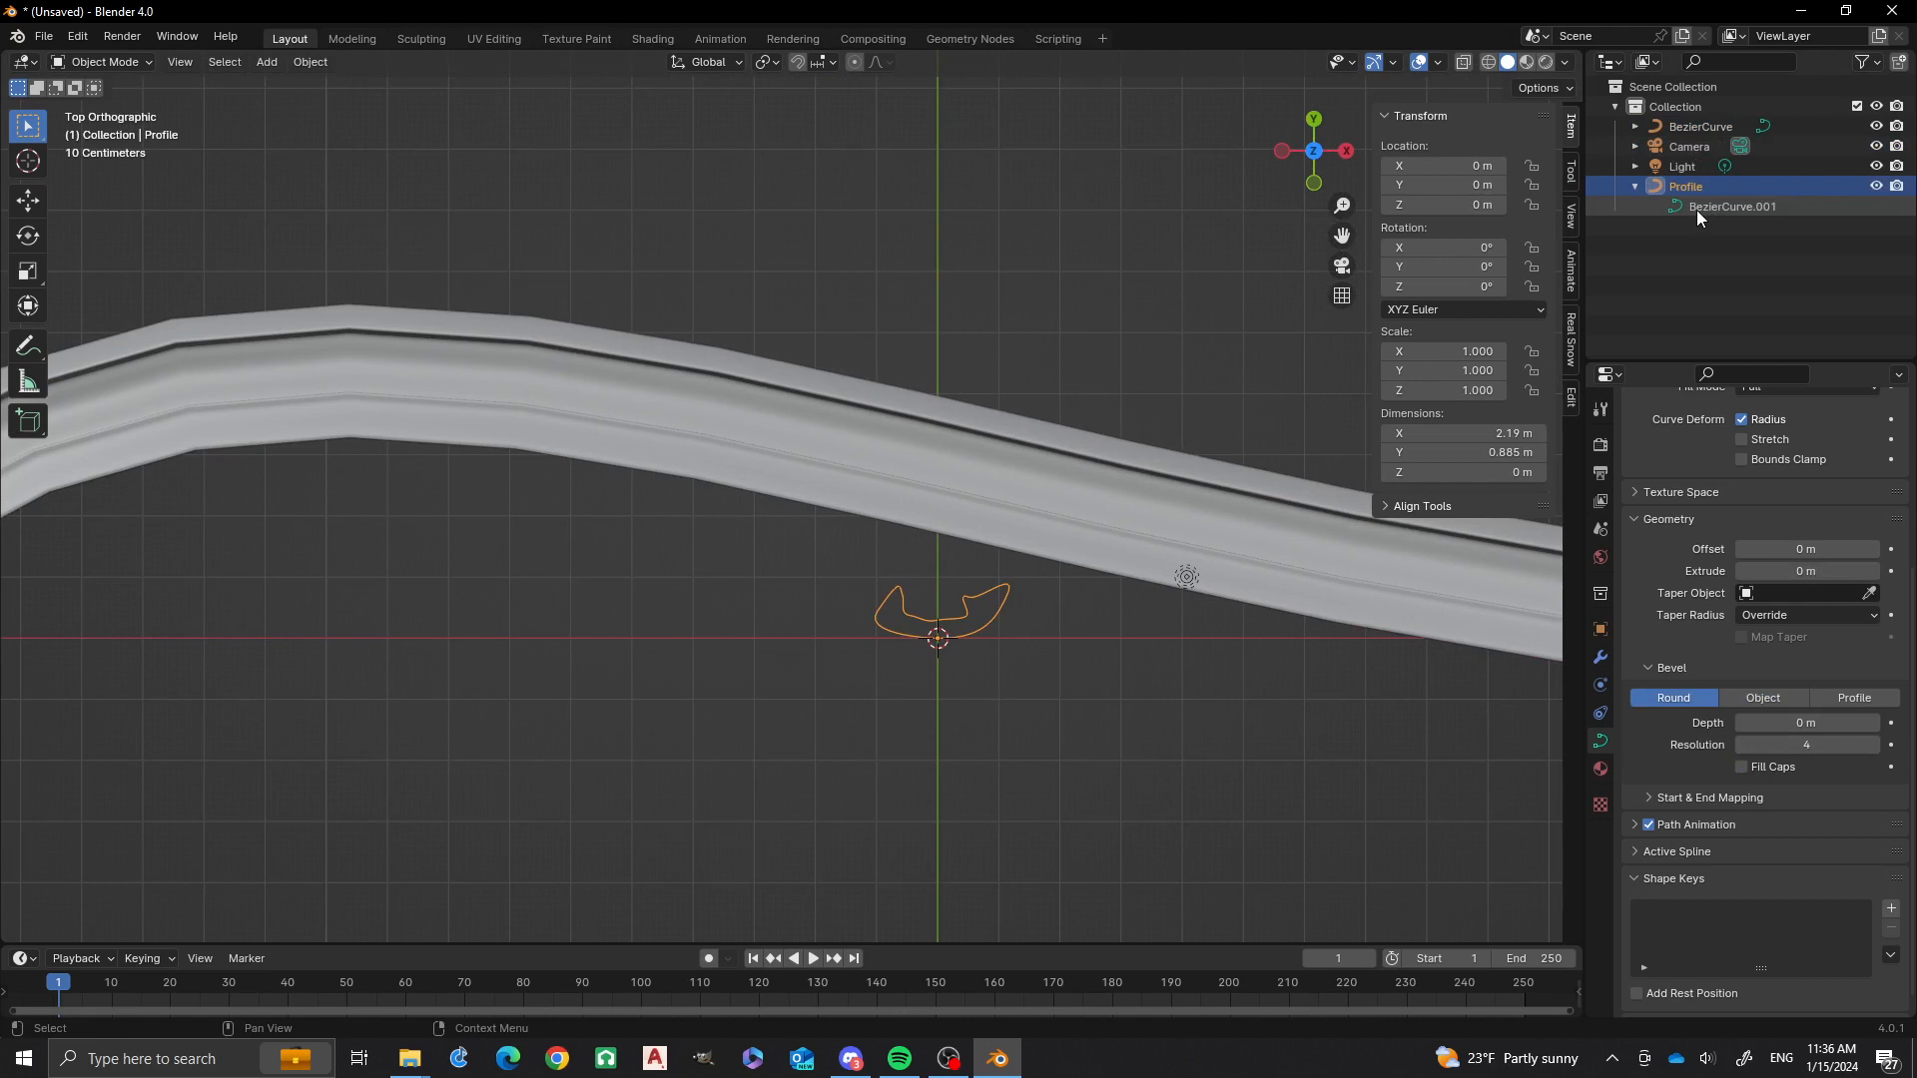
pyautogui.click(1698, 212)
pyautogui.doubleClick(1698, 212)
pyautogui.write('Profile')
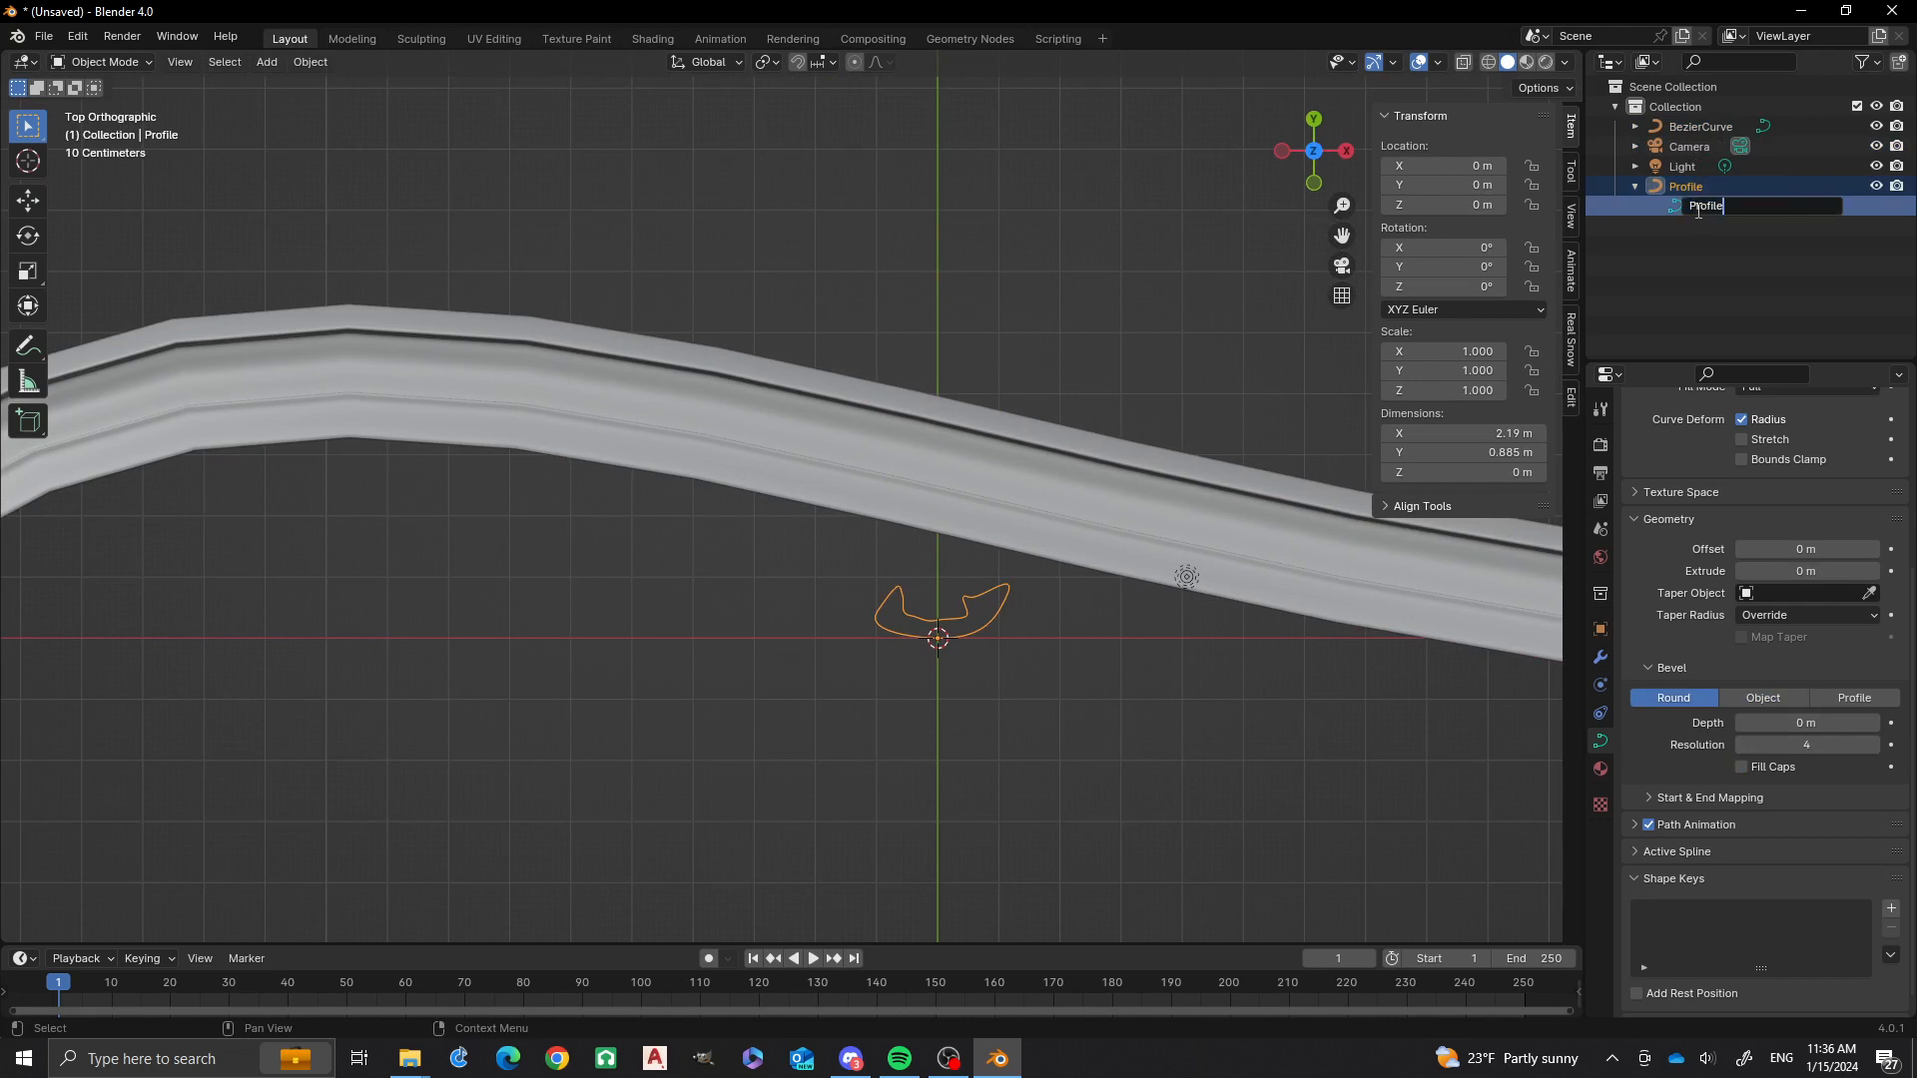
pyautogui.press('Return')
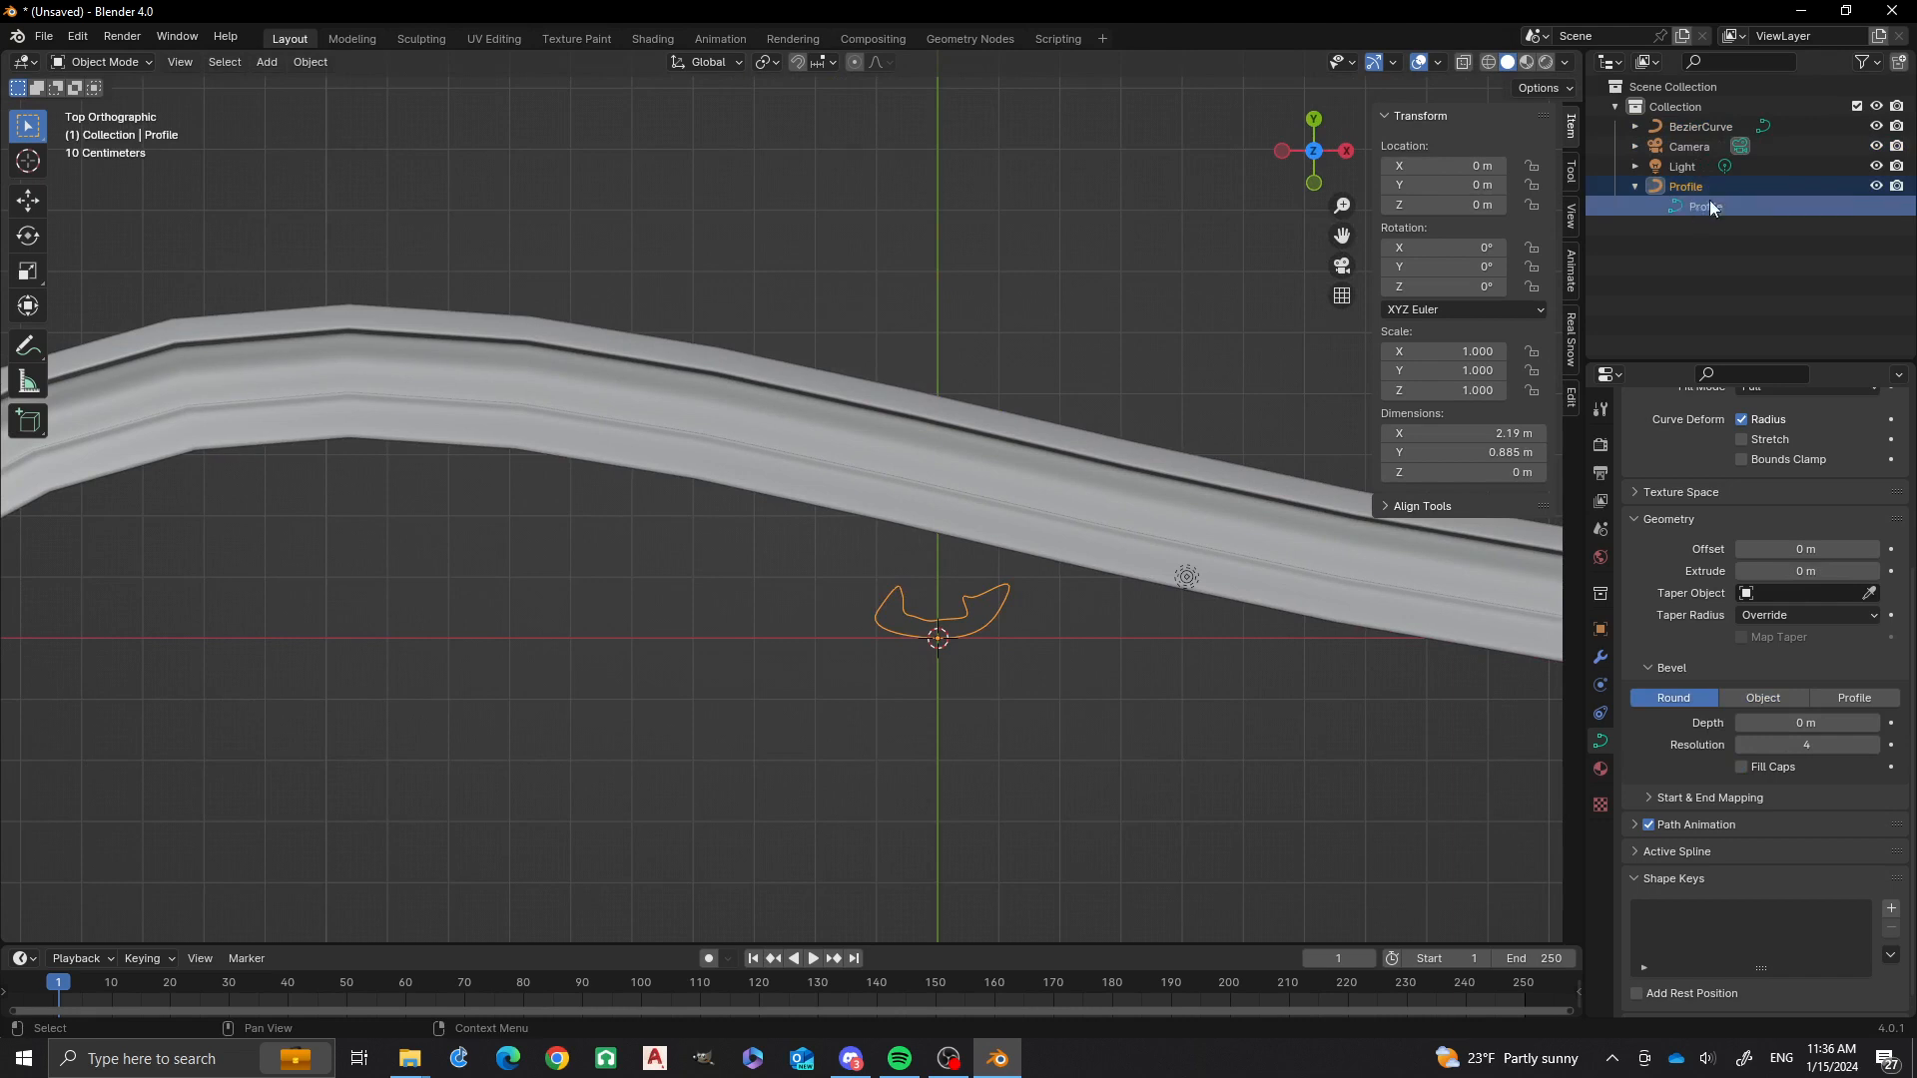
pyautogui.click(1634, 187)
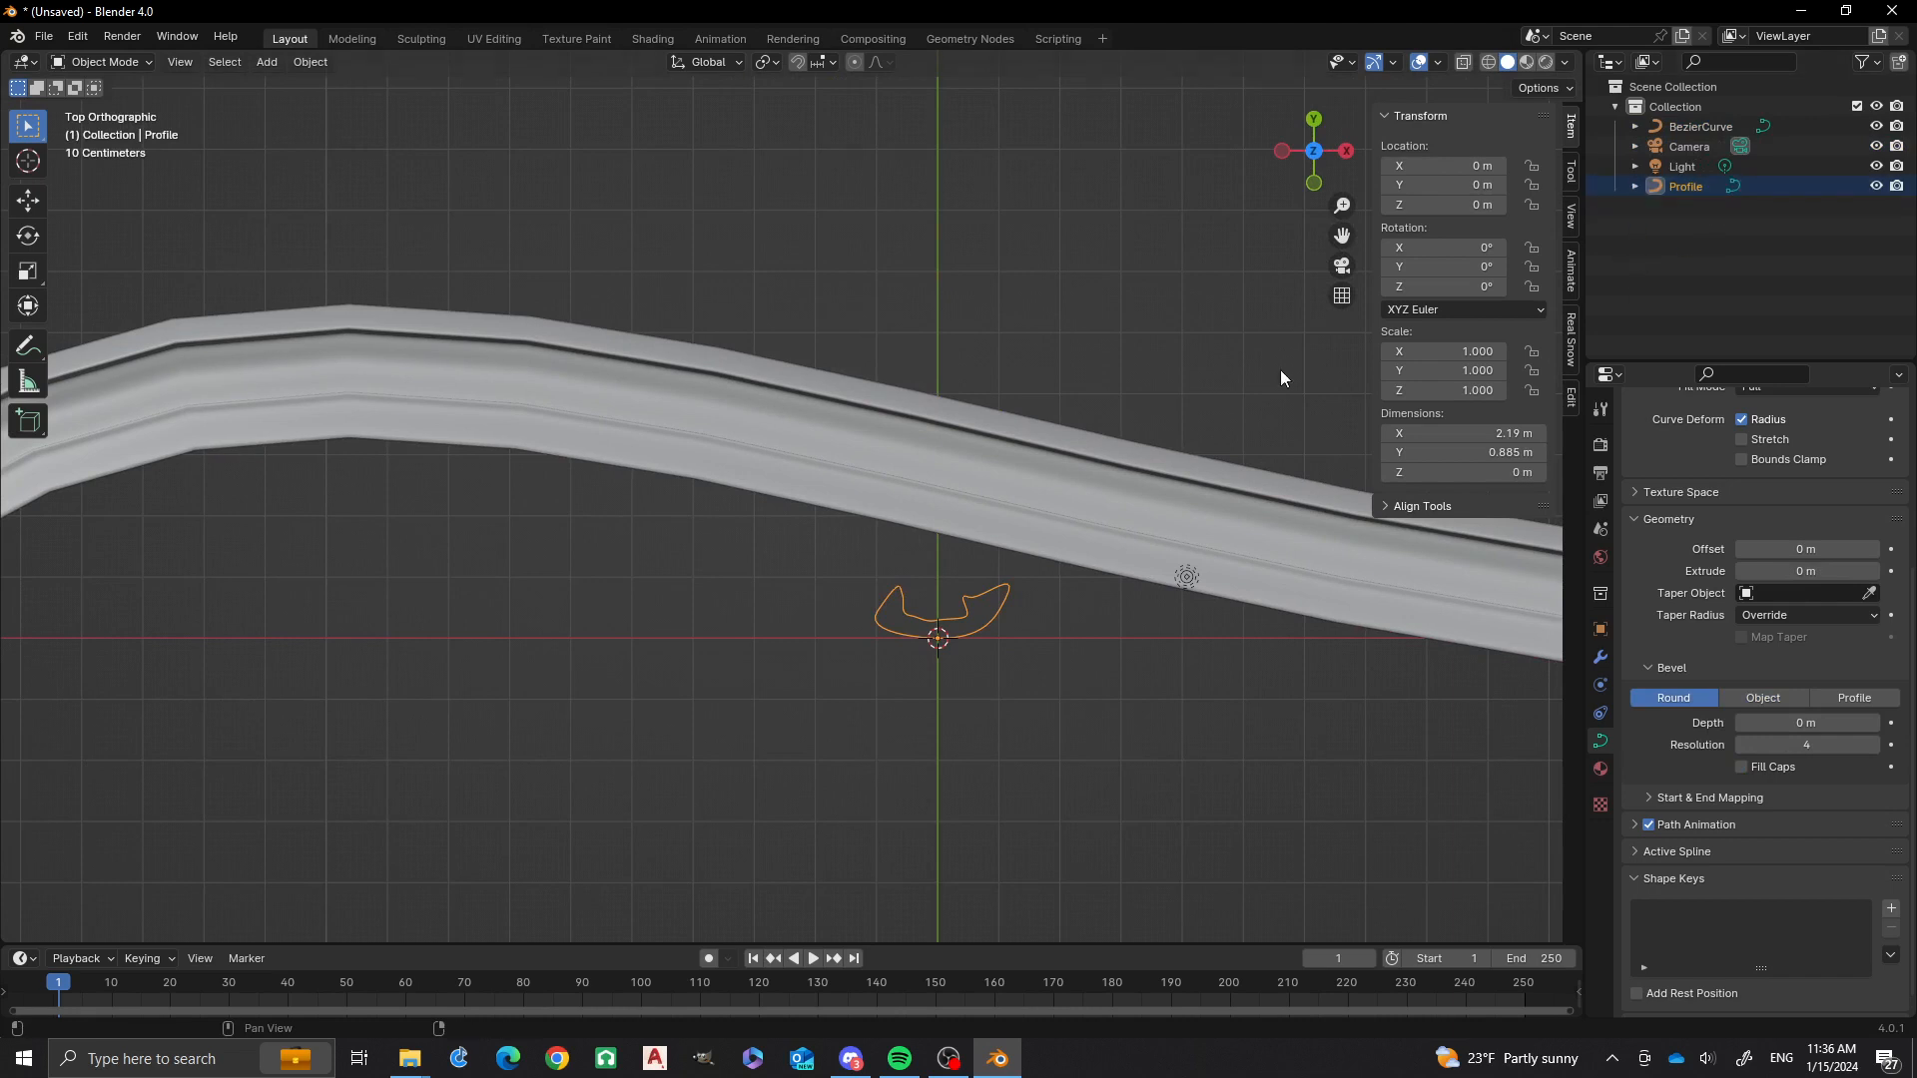
pyautogui.click(916, 266)
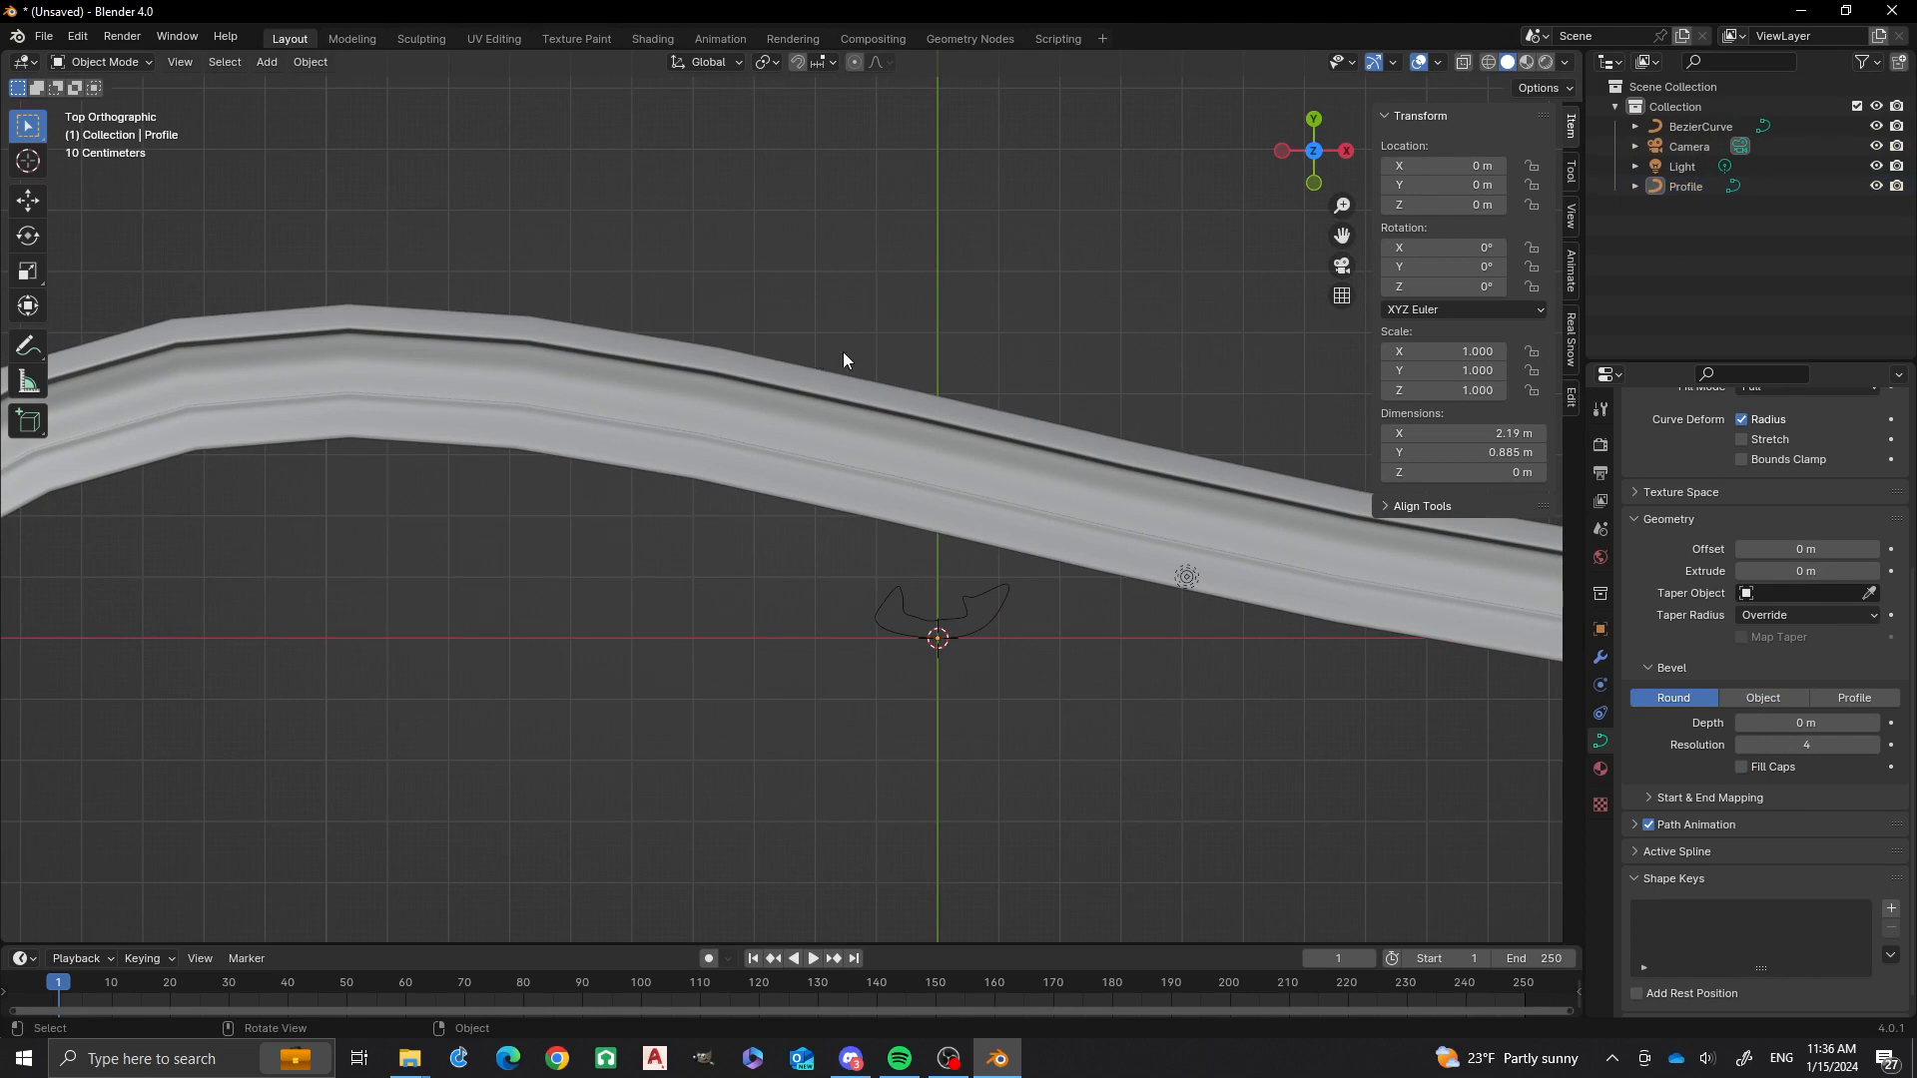
# In the Profile curve's Edit Mode, rotate the inner control point near its left tip and move it to about X -0.45 m, Y 0.66 m.
pyautogui.scroll(-6, 844, 359)
pyautogui.scroll(5, 863, 569)
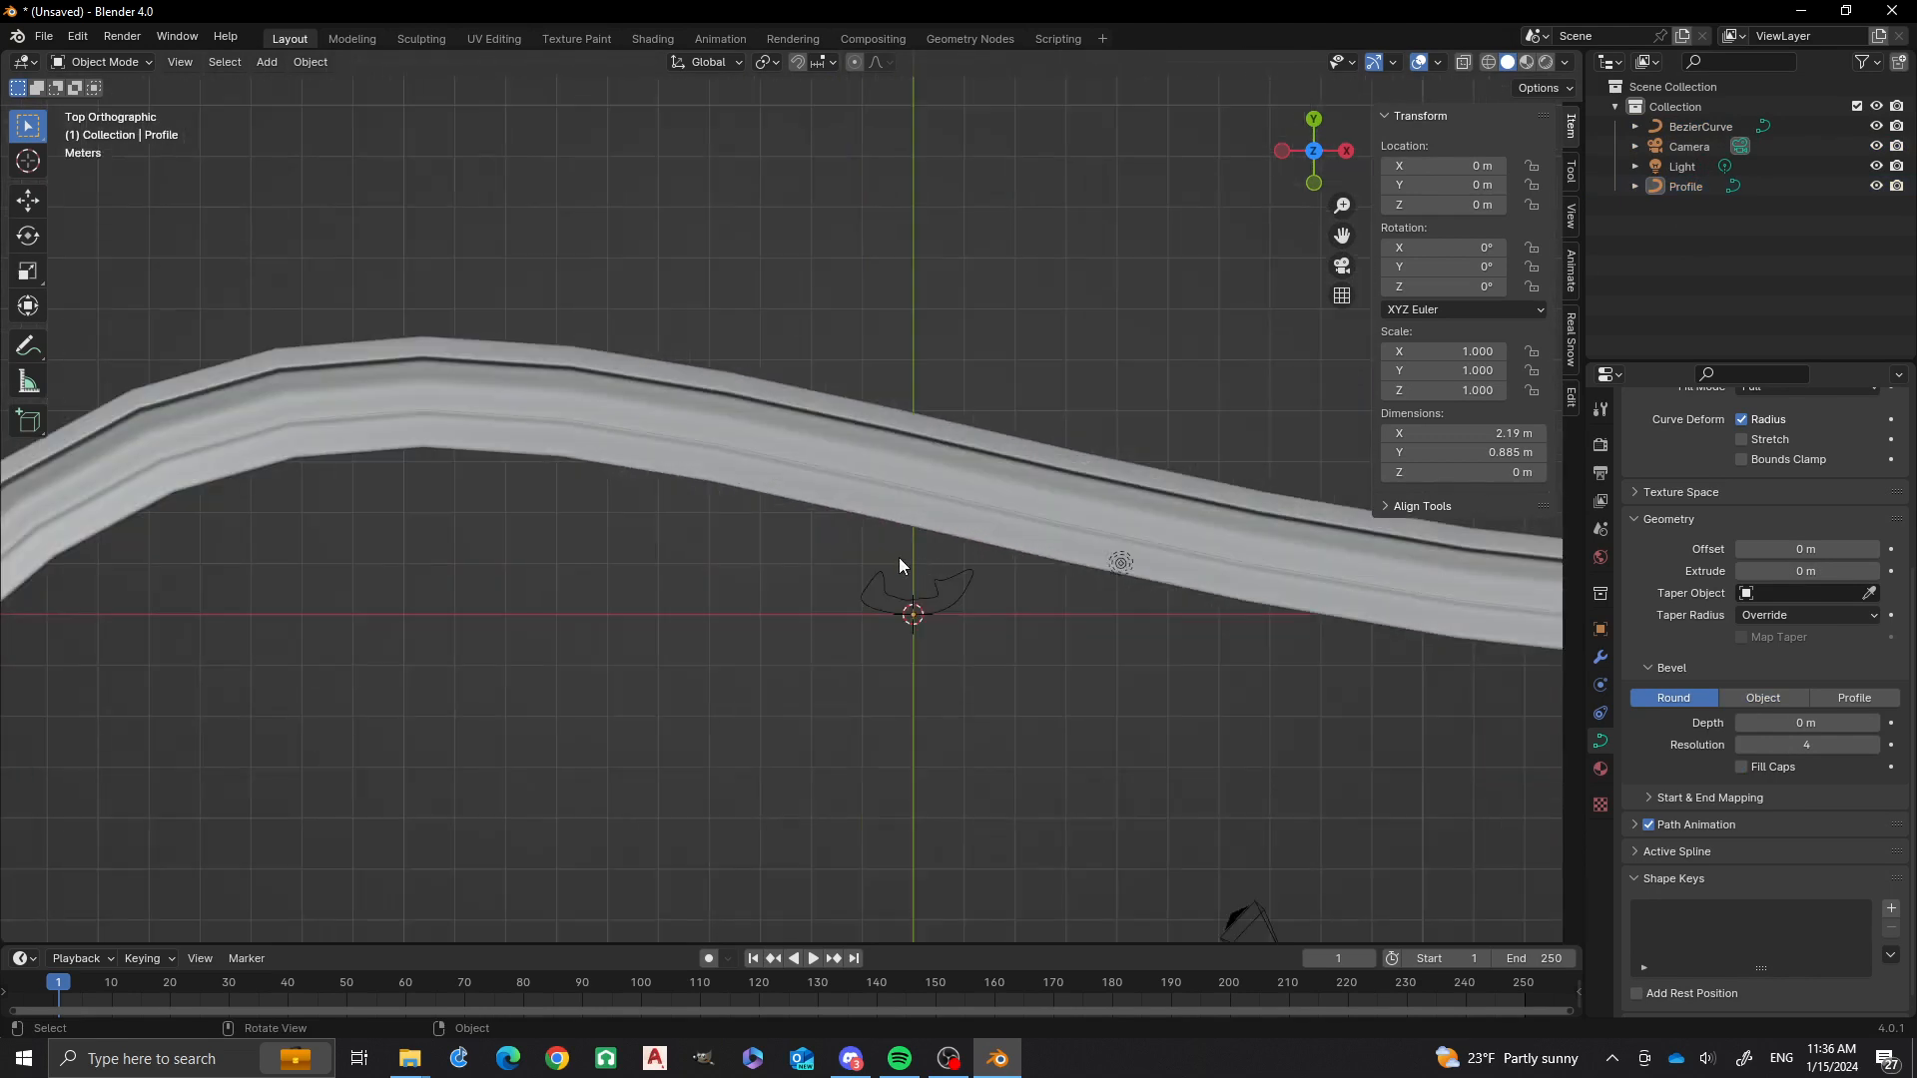
pyautogui.click(930, 585)
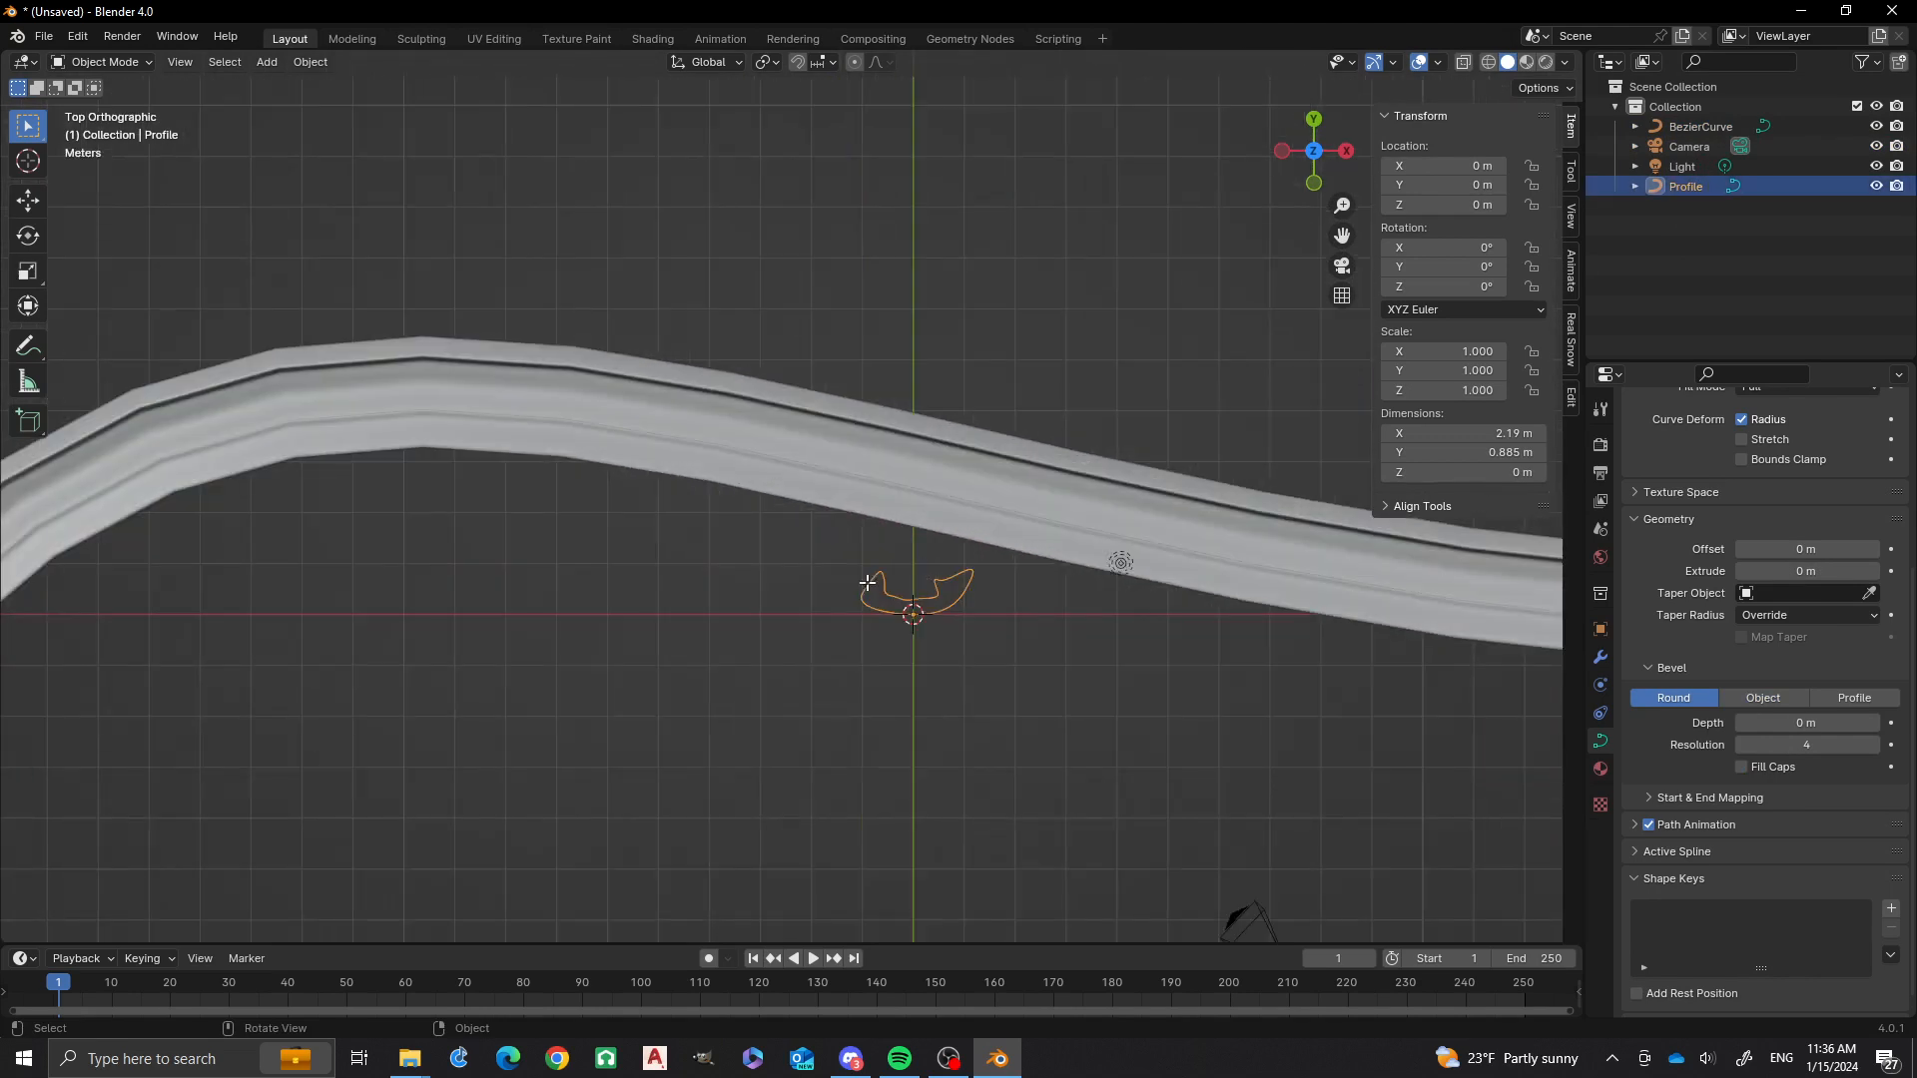
pyautogui.press('Tab')
pyautogui.scroll(6, 943, 637)
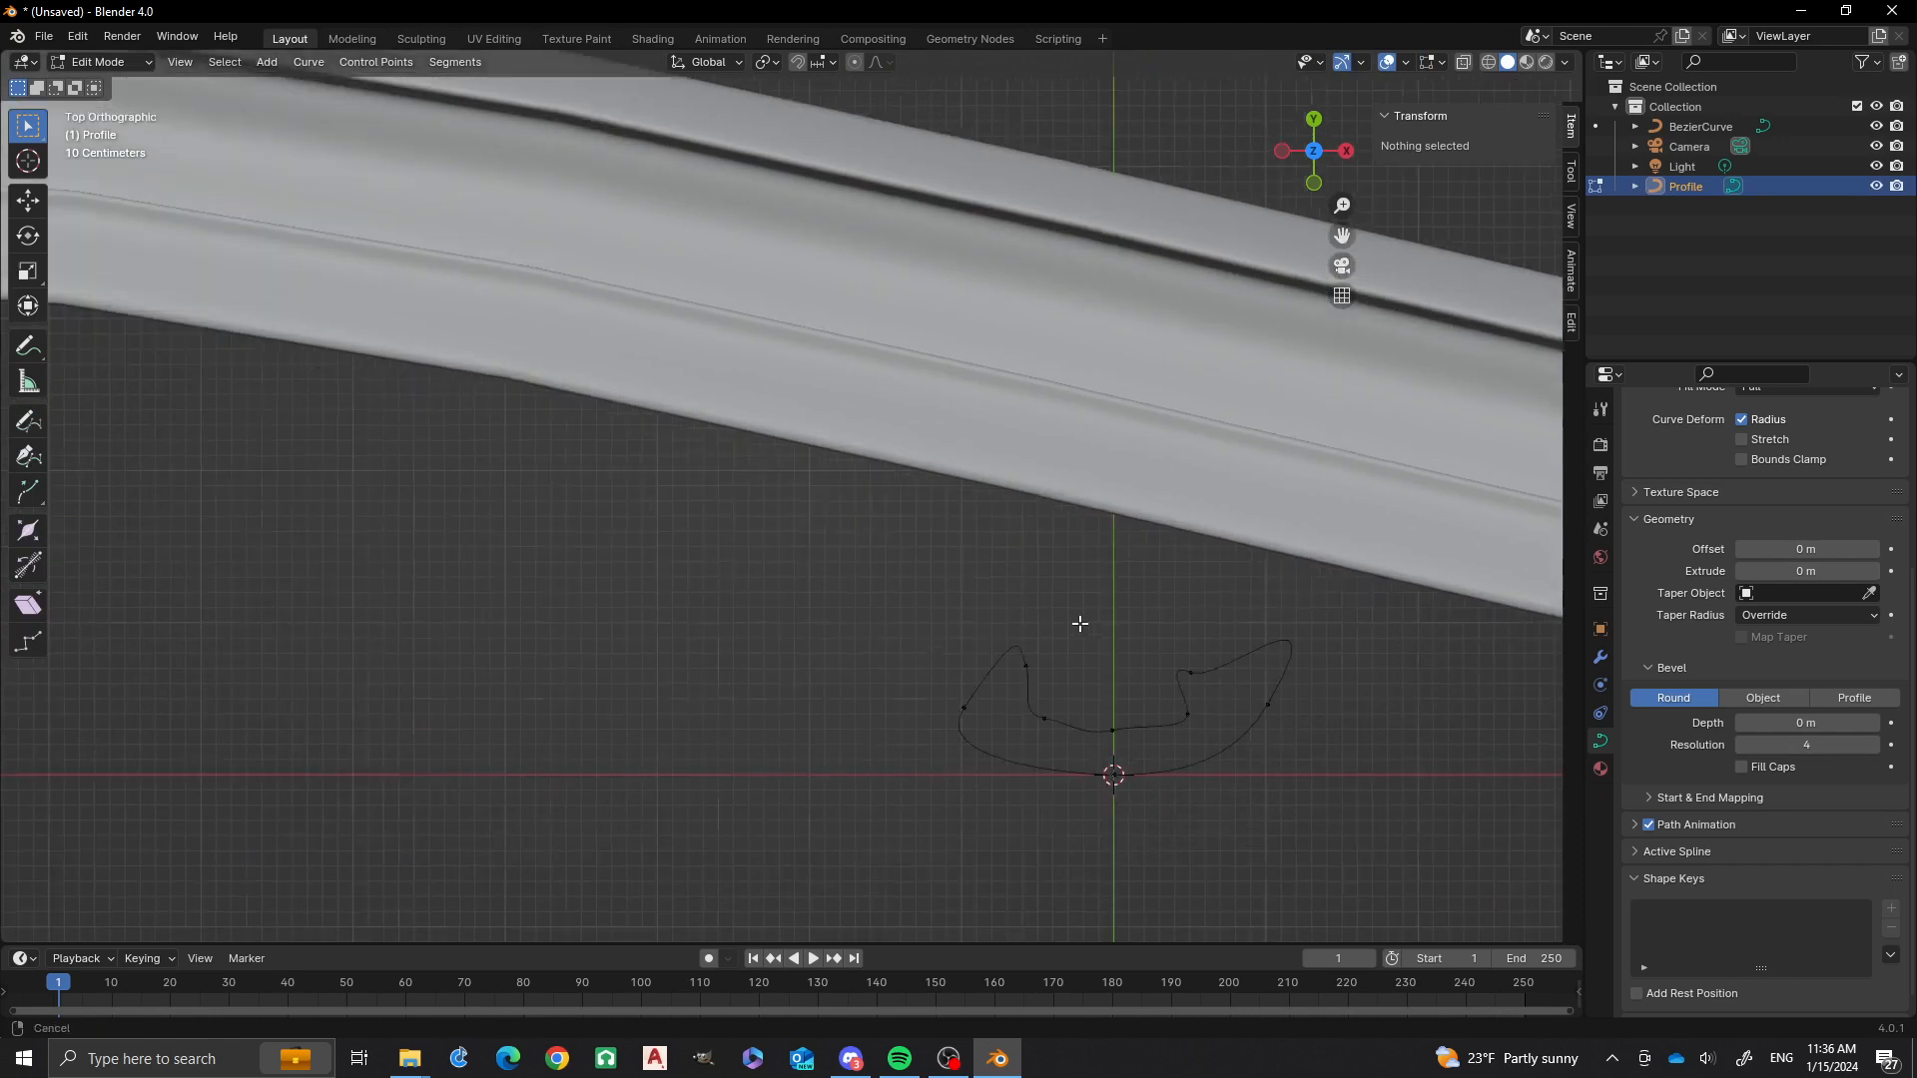
pyautogui.click(965, 531)
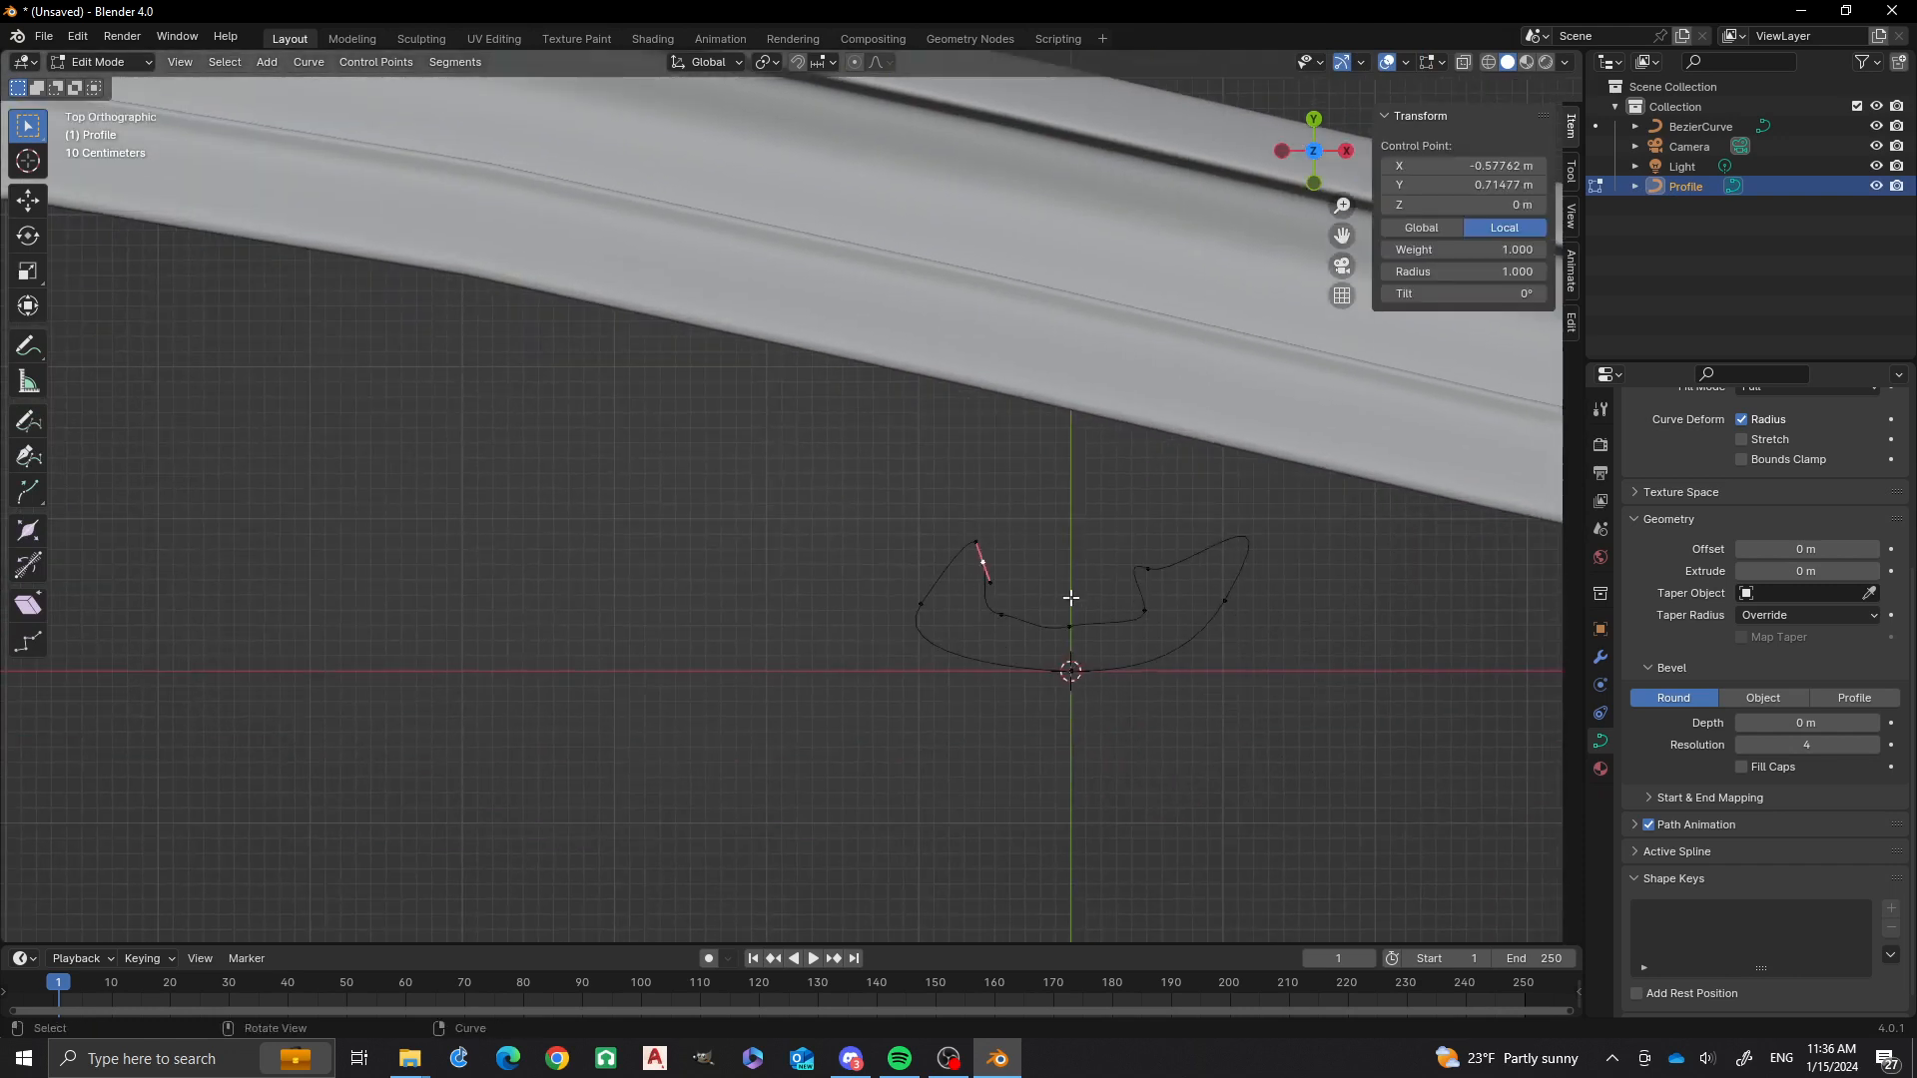
pyautogui.press('r')
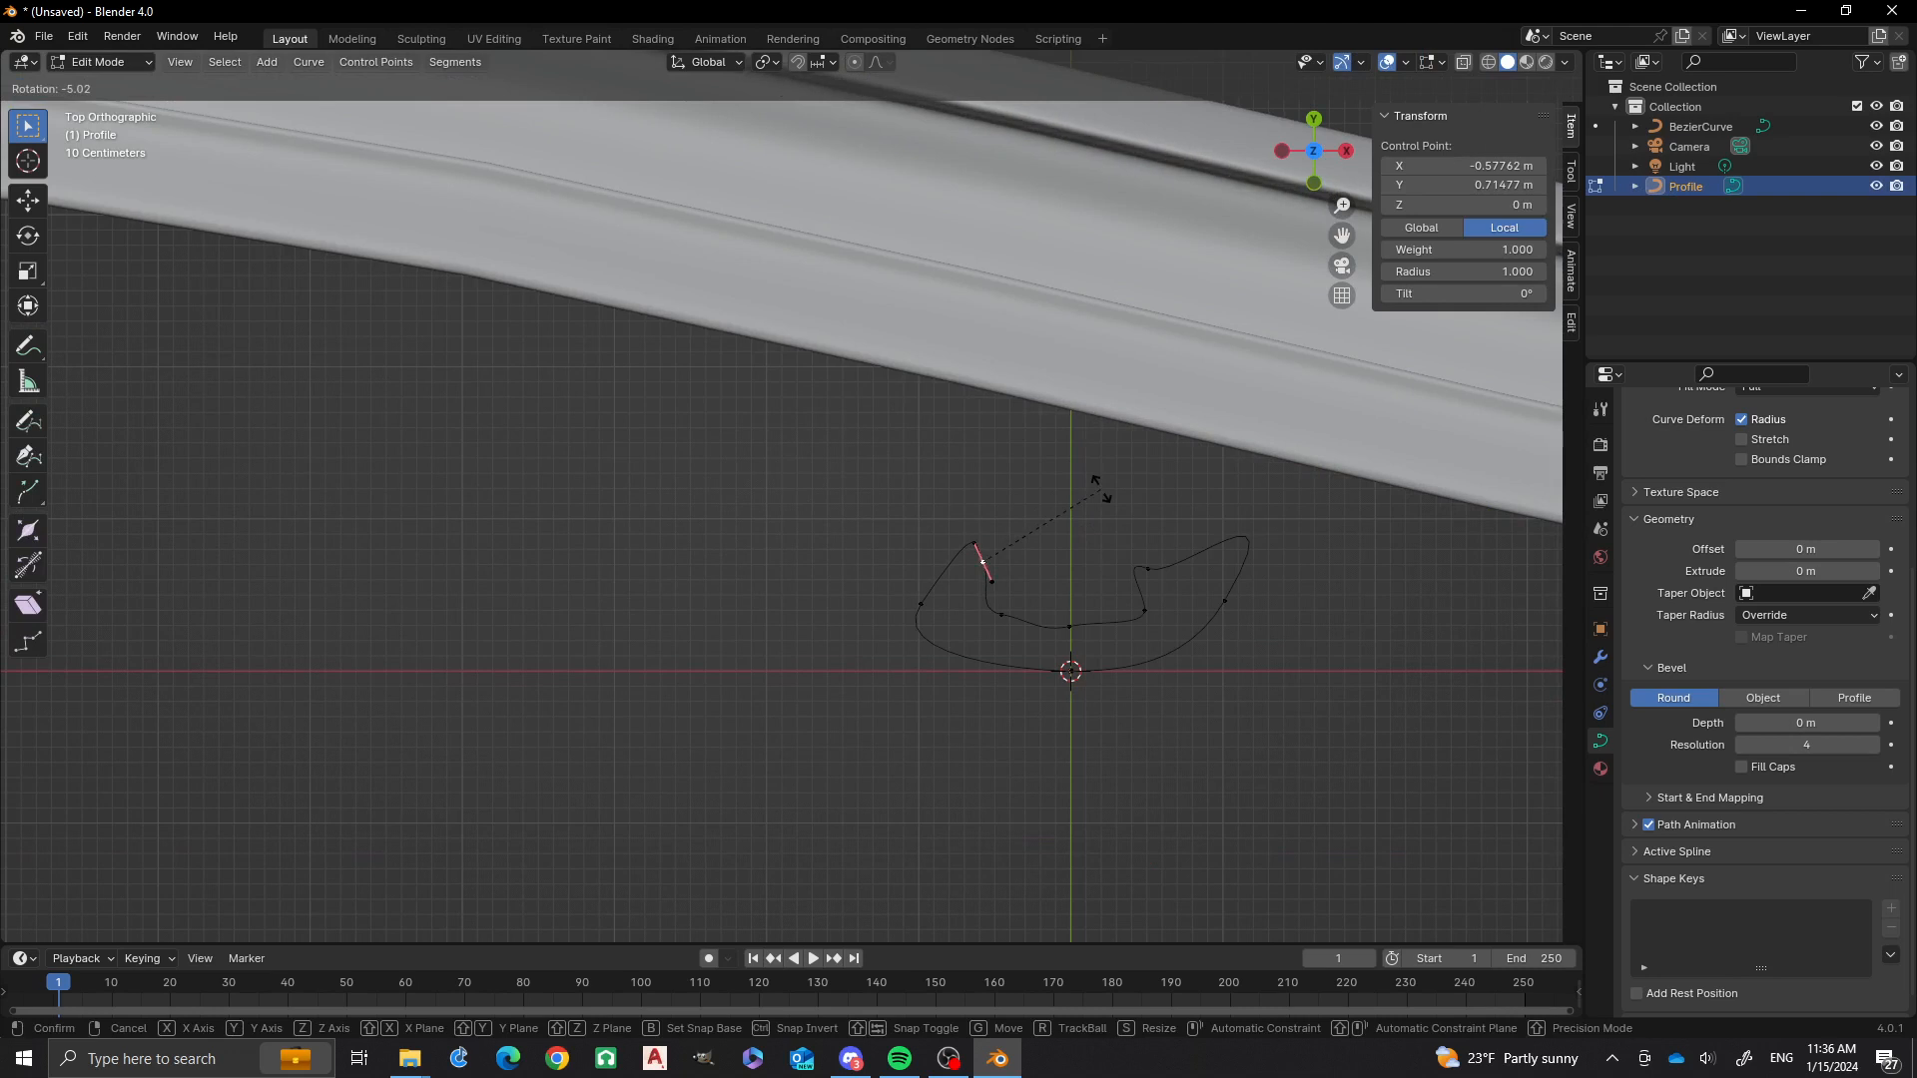
pyautogui.click(1090, 602)
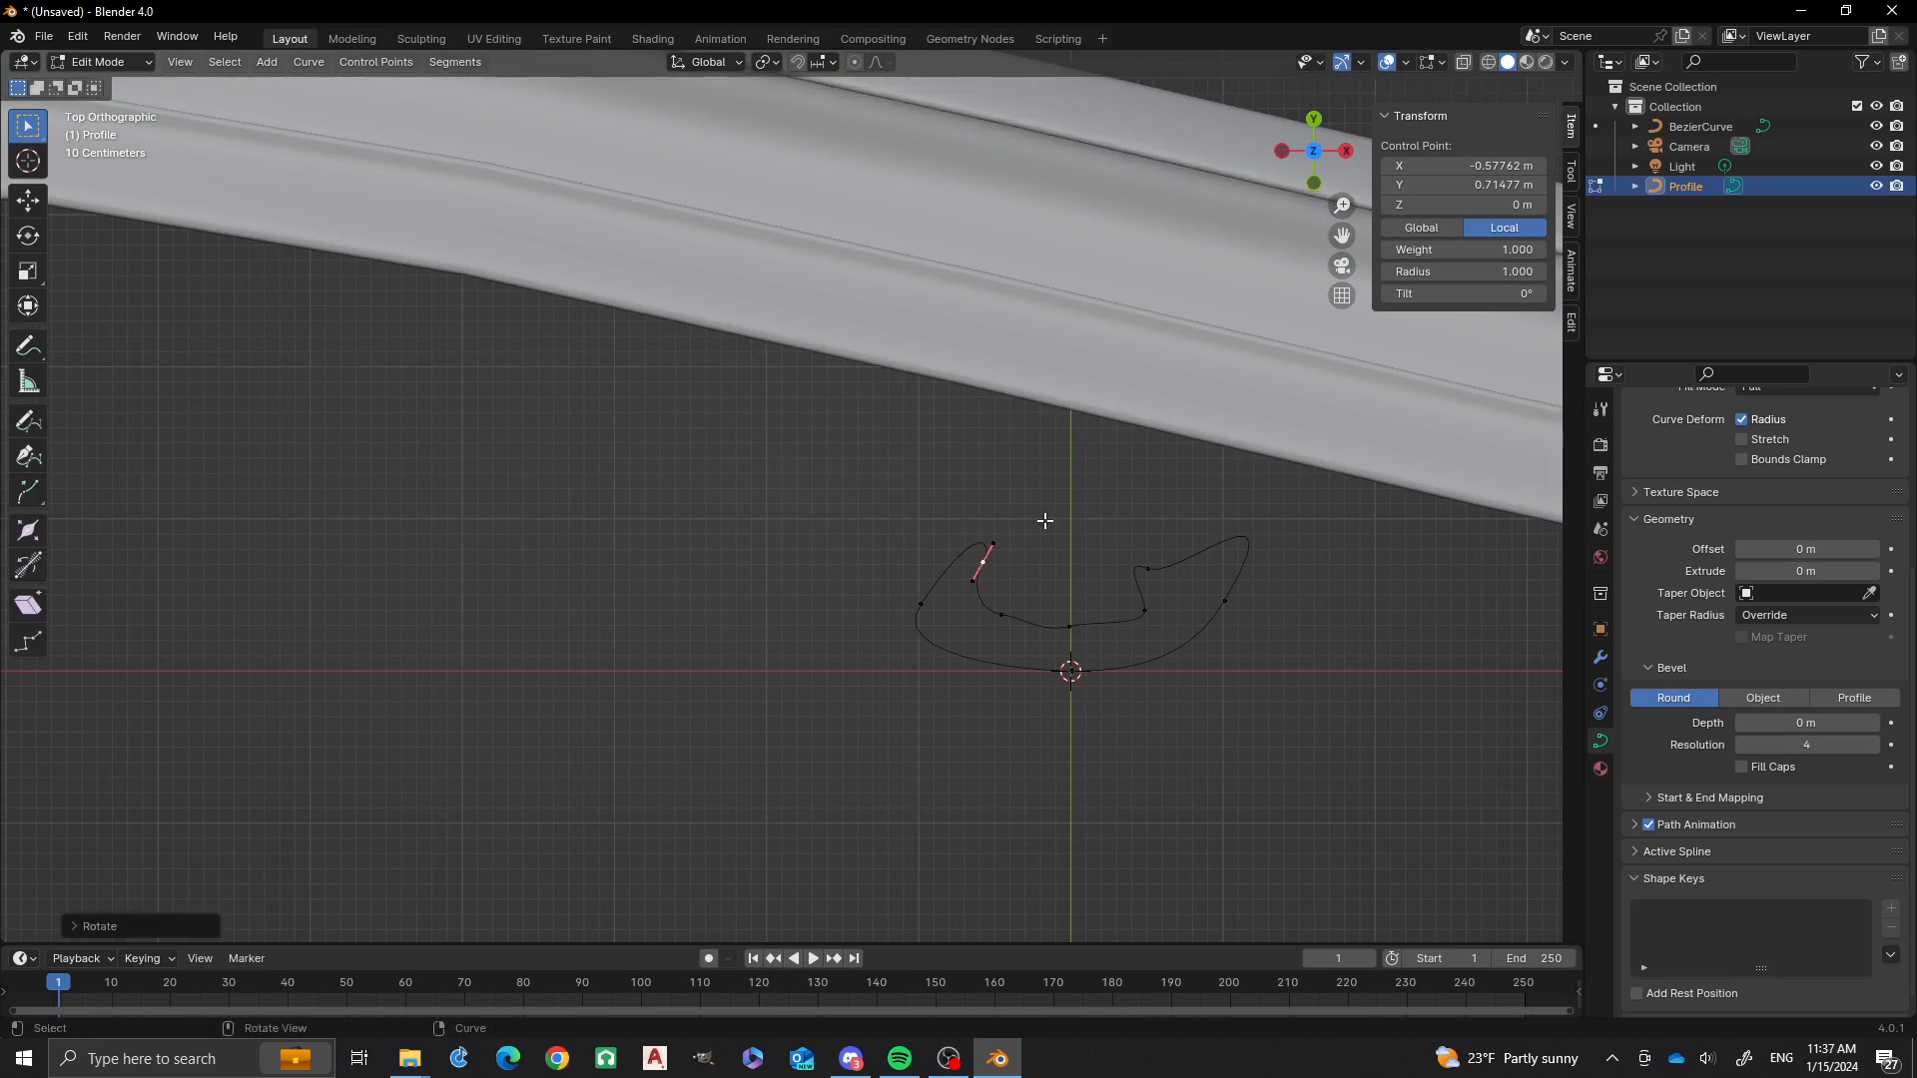
pyautogui.press('g')
pyautogui.click(1059, 528)
# Inspect the swept shape and the edited profile in perspective, and clear the control point selection.
pyautogui.moveTo(1060, 529); pyautogui.dragTo(796, 488, button='middle')
pyautogui.press('g')
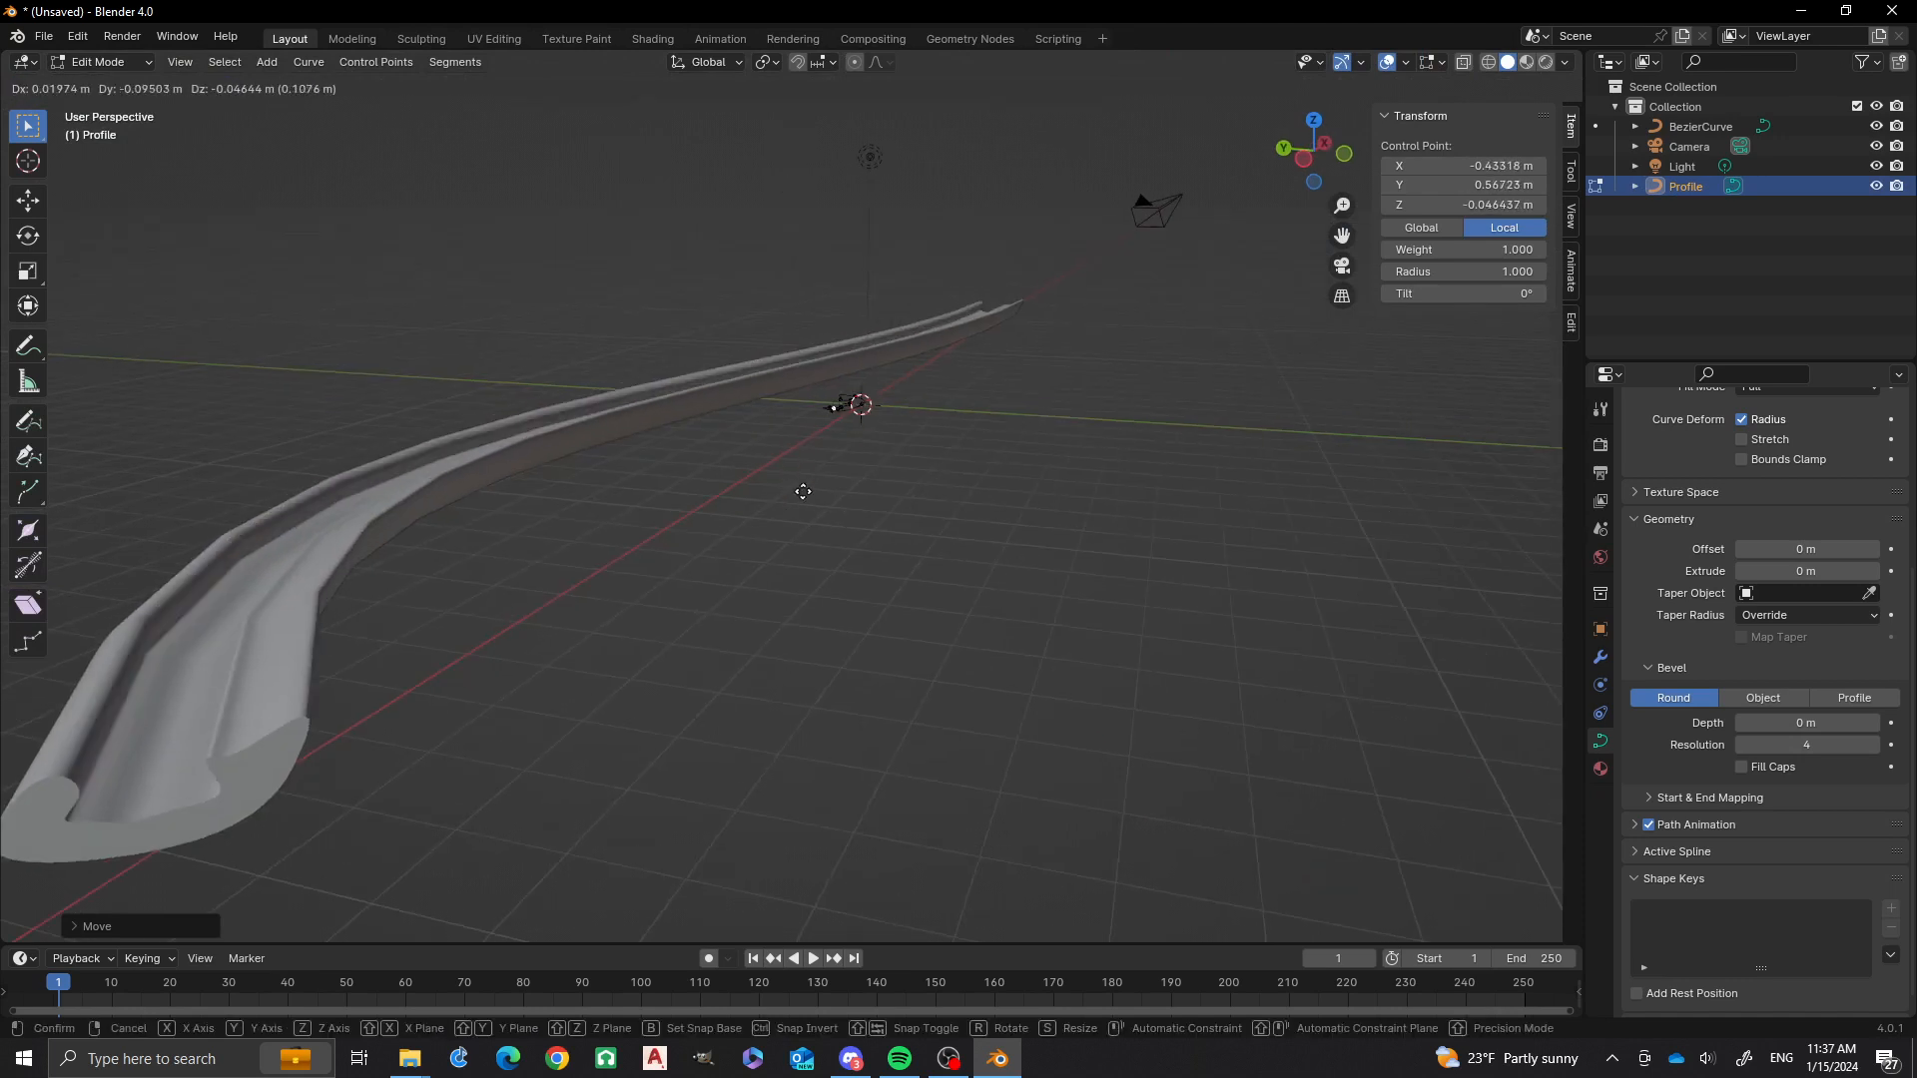
pyautogui.rightClick(825, 482)
pyautogui.moveTo(901, 434); pyautogui.dragTo(861, 509, button='middle')
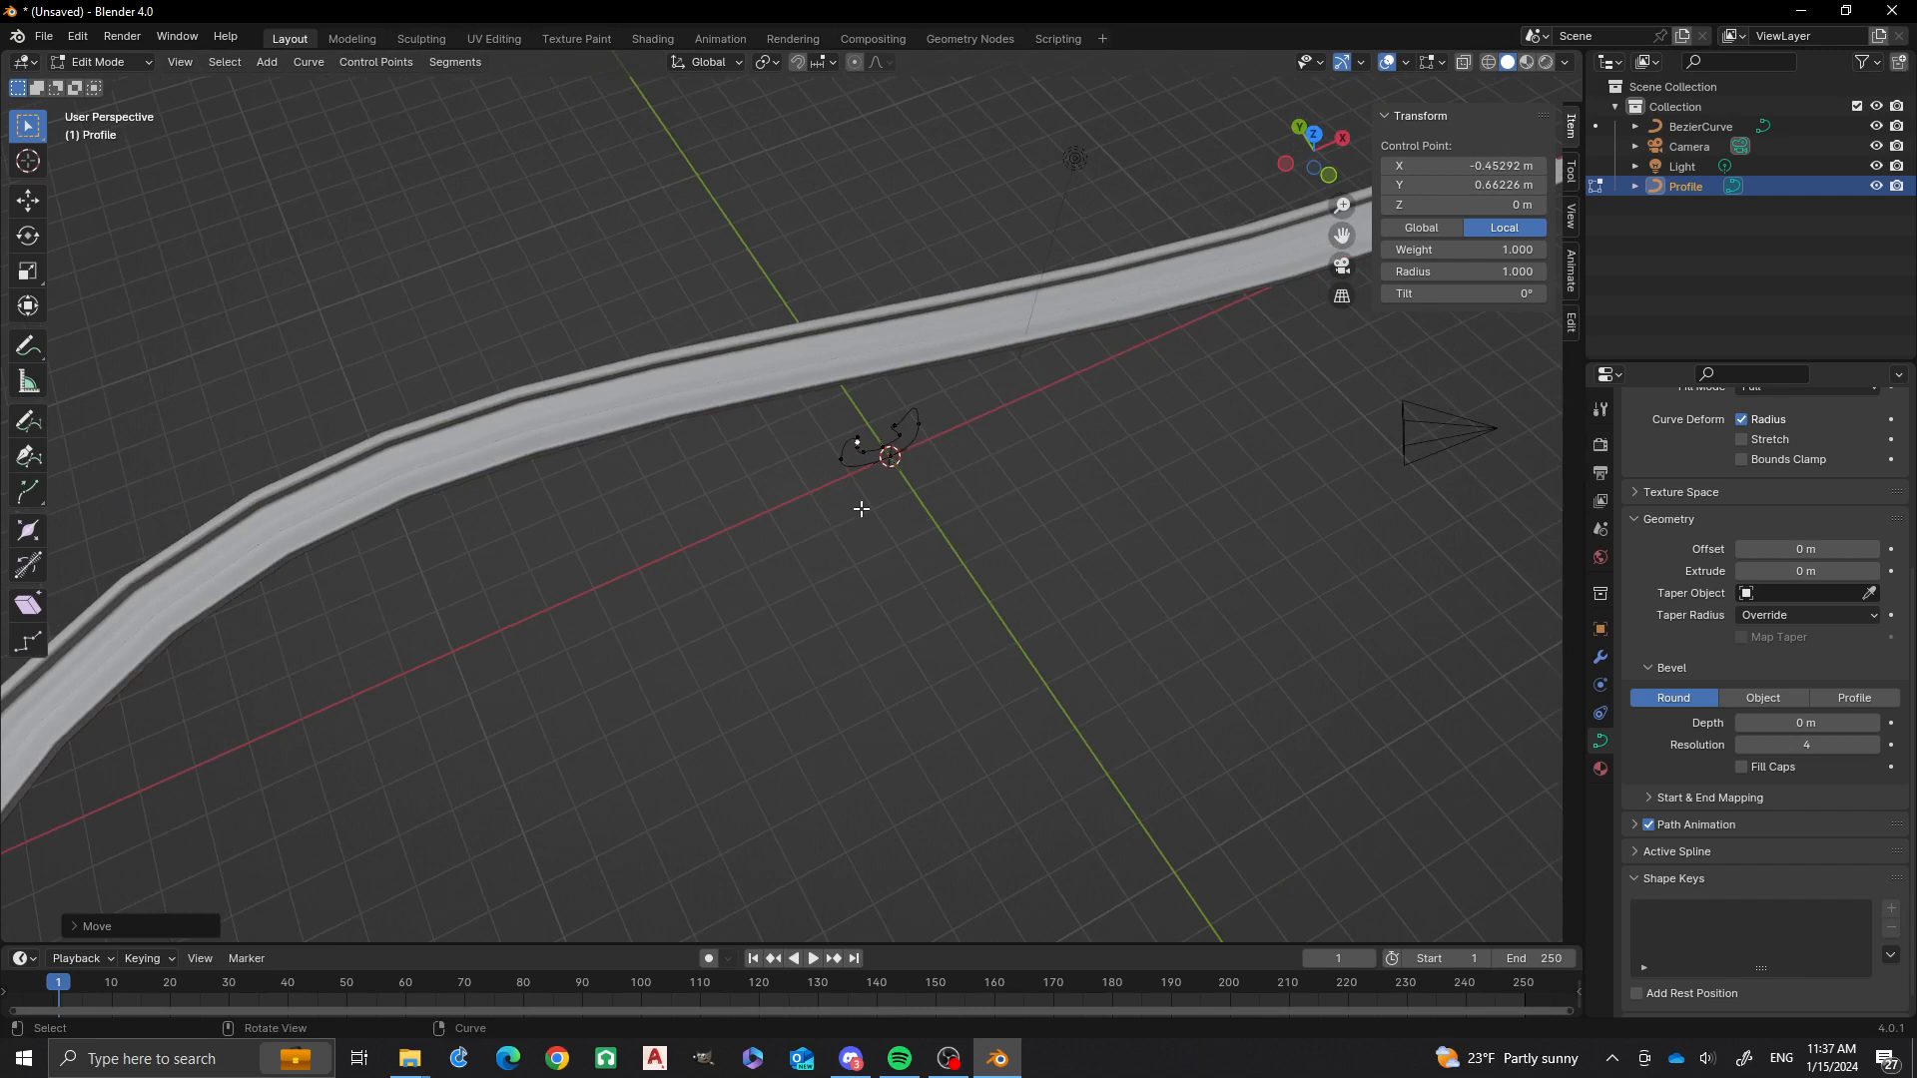
pyautogui.scroll(5, 865, 504)
pyautogui.keyDown('shift'); pyautogui.moveTo(1123, 475); pyautogui.dragTo(1006, 571, button='middle'); pyautogui.keyUp('shift')
pyautogui.moveTo(1087, 511); pyautogui.dragTo(1005, 544, button='middle')
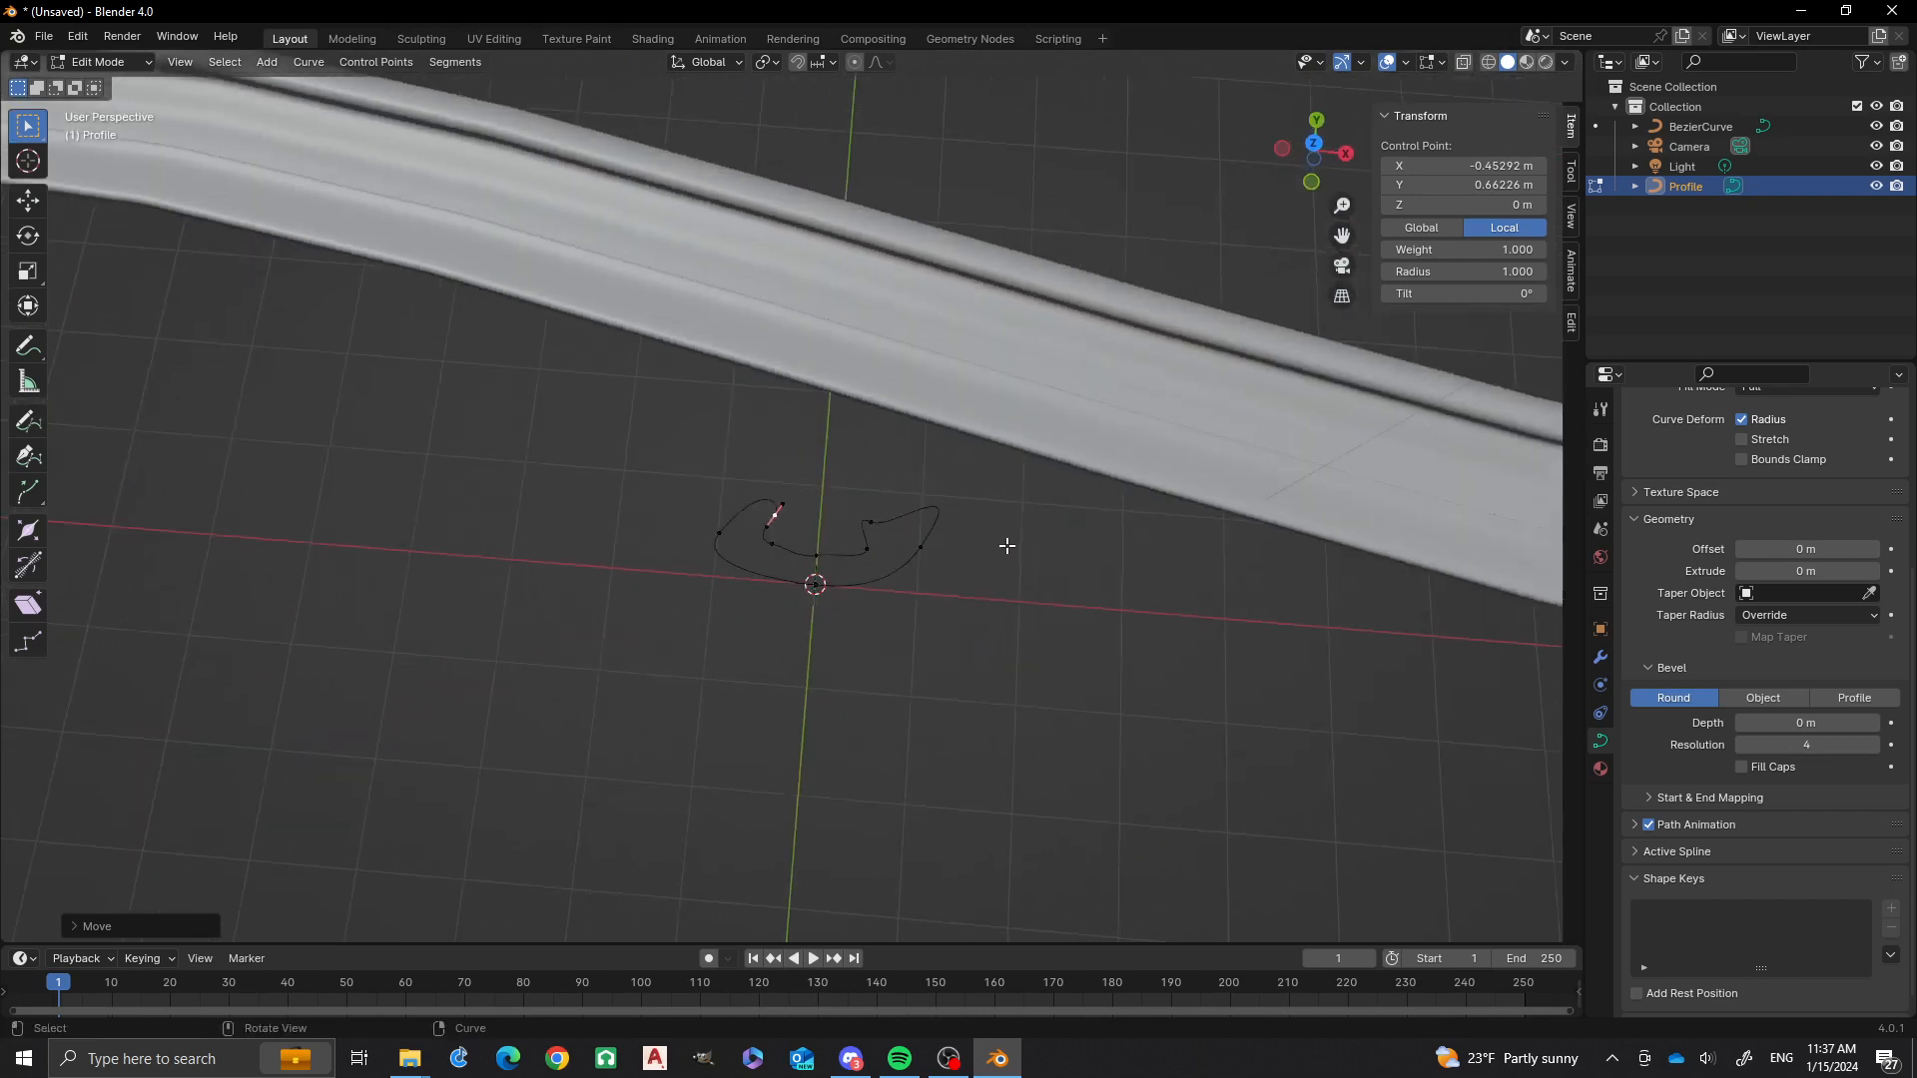
pyautogui.scroll(3, 813, 567)
pyautogui.moveTo(751, 584); pyautogui.dragTo(736, 539, button='middle')
pyautogui.click(631, 527)
pyautogui.scroll(2, 792, 596)
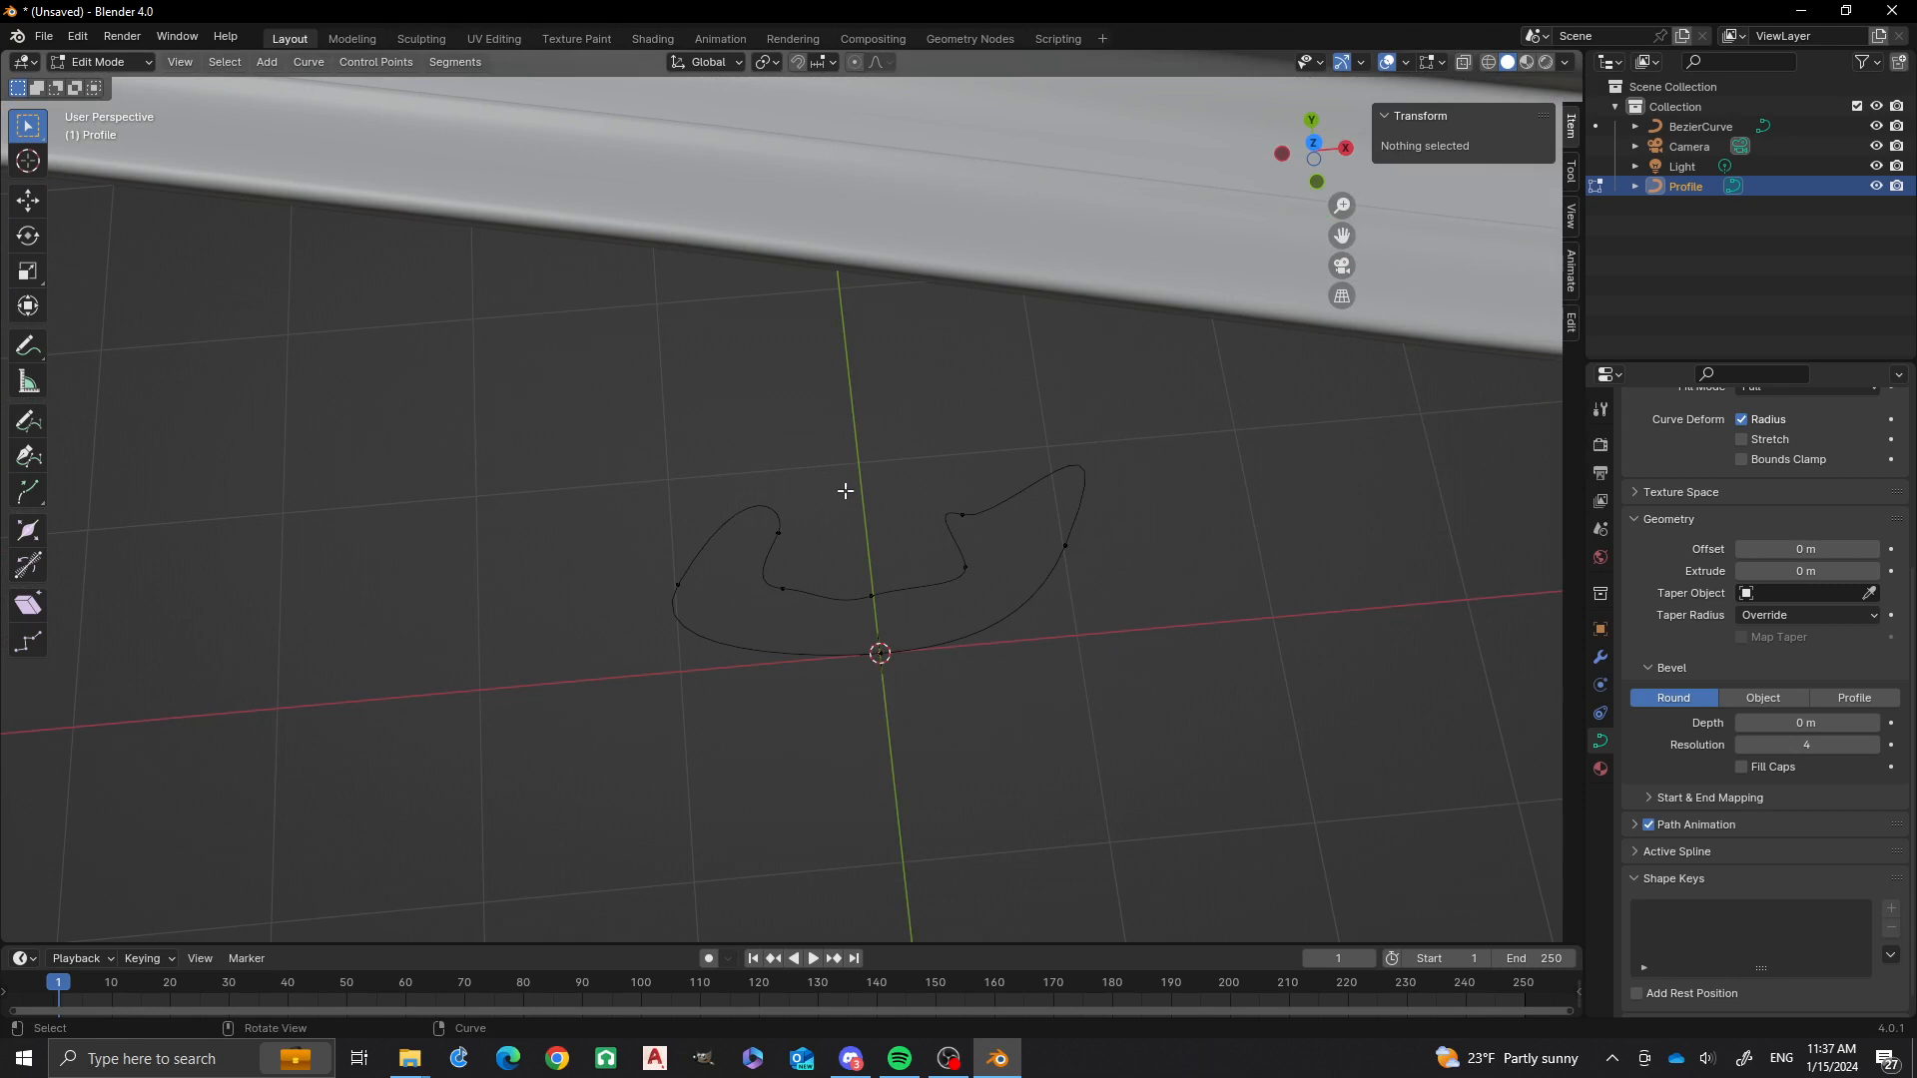
# In the top view, add a separate control point inside the profile's left lobe at about X -0.62 m, Y 0.68 m.
pyautogui.keyDown('alt'); pyautogui.moveTo(860, 479); pyautogui.dragTo(735, 604, button='middle'); pyautogui.keyUp('alt')
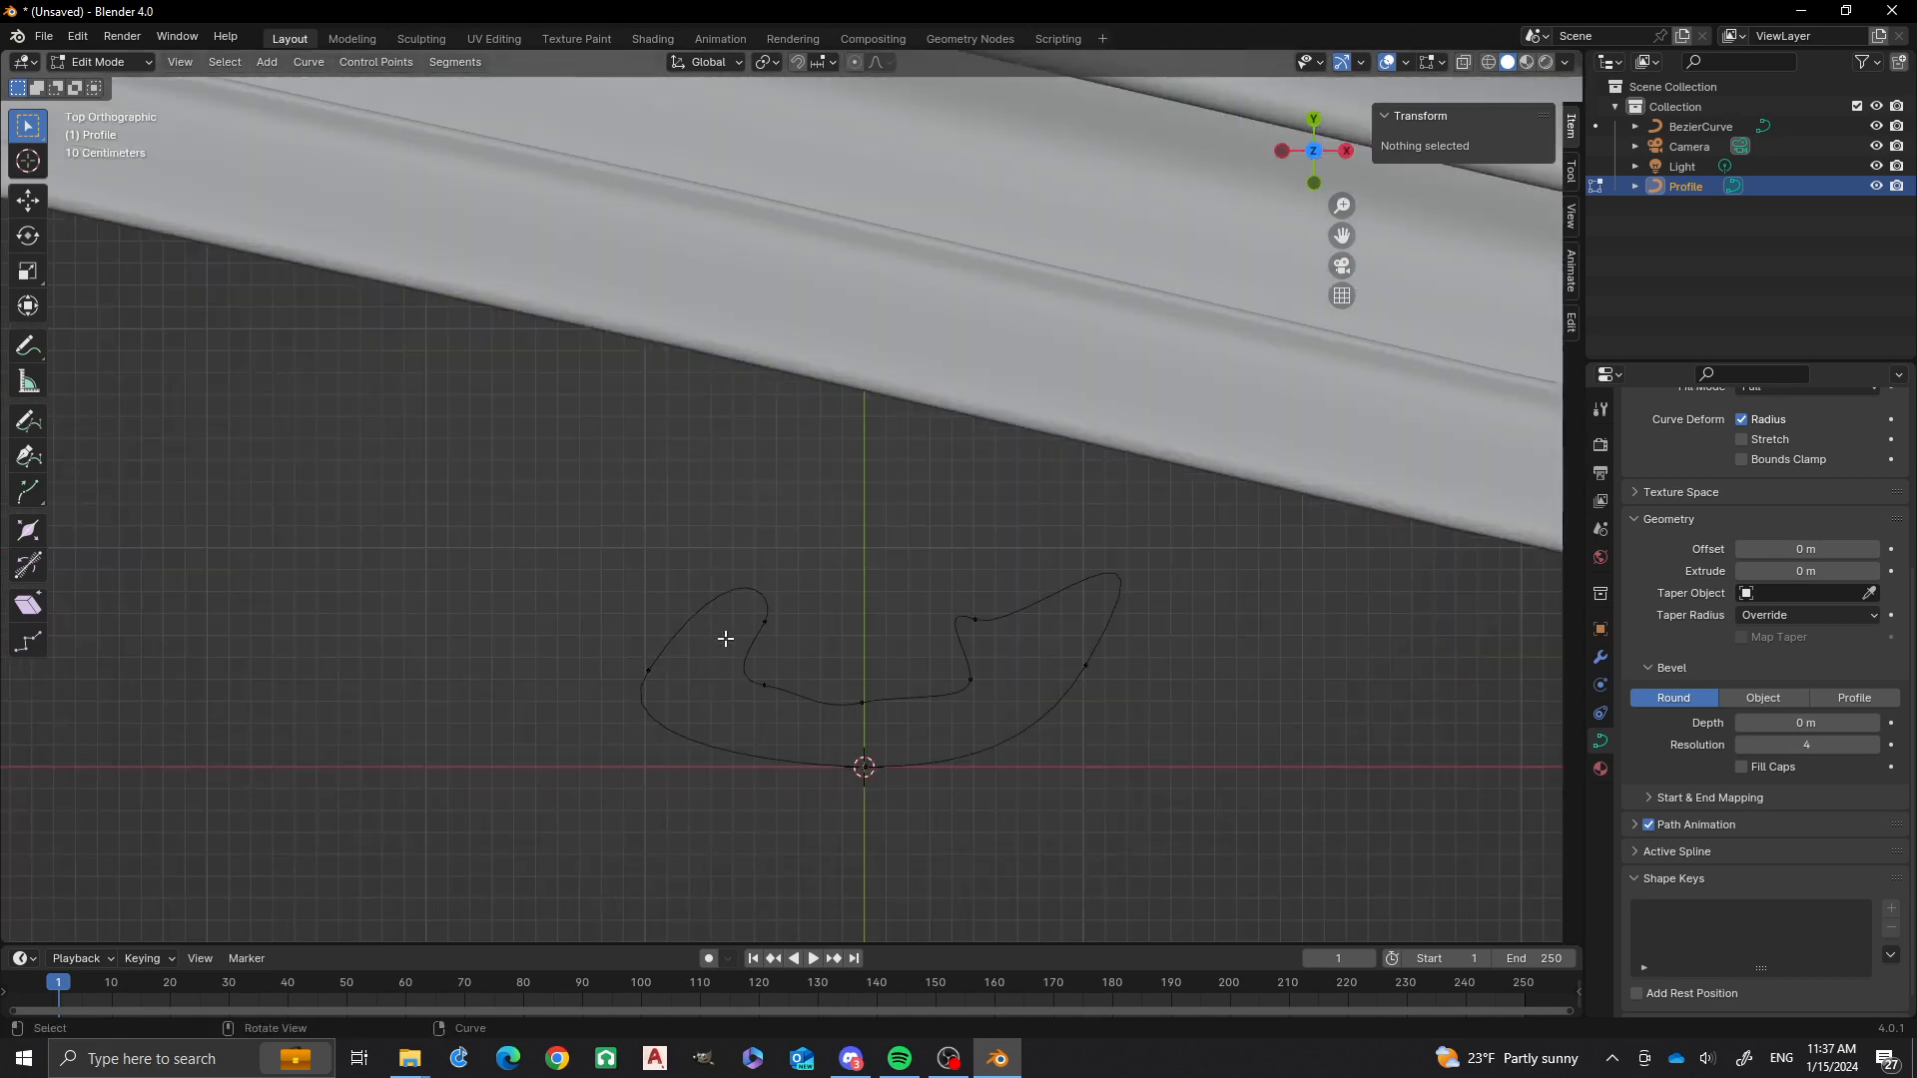
pyautogui.keyDown('ctrl'); pyautogui.rightClick(728, 616); pyautogui.keyUp('ctrl')
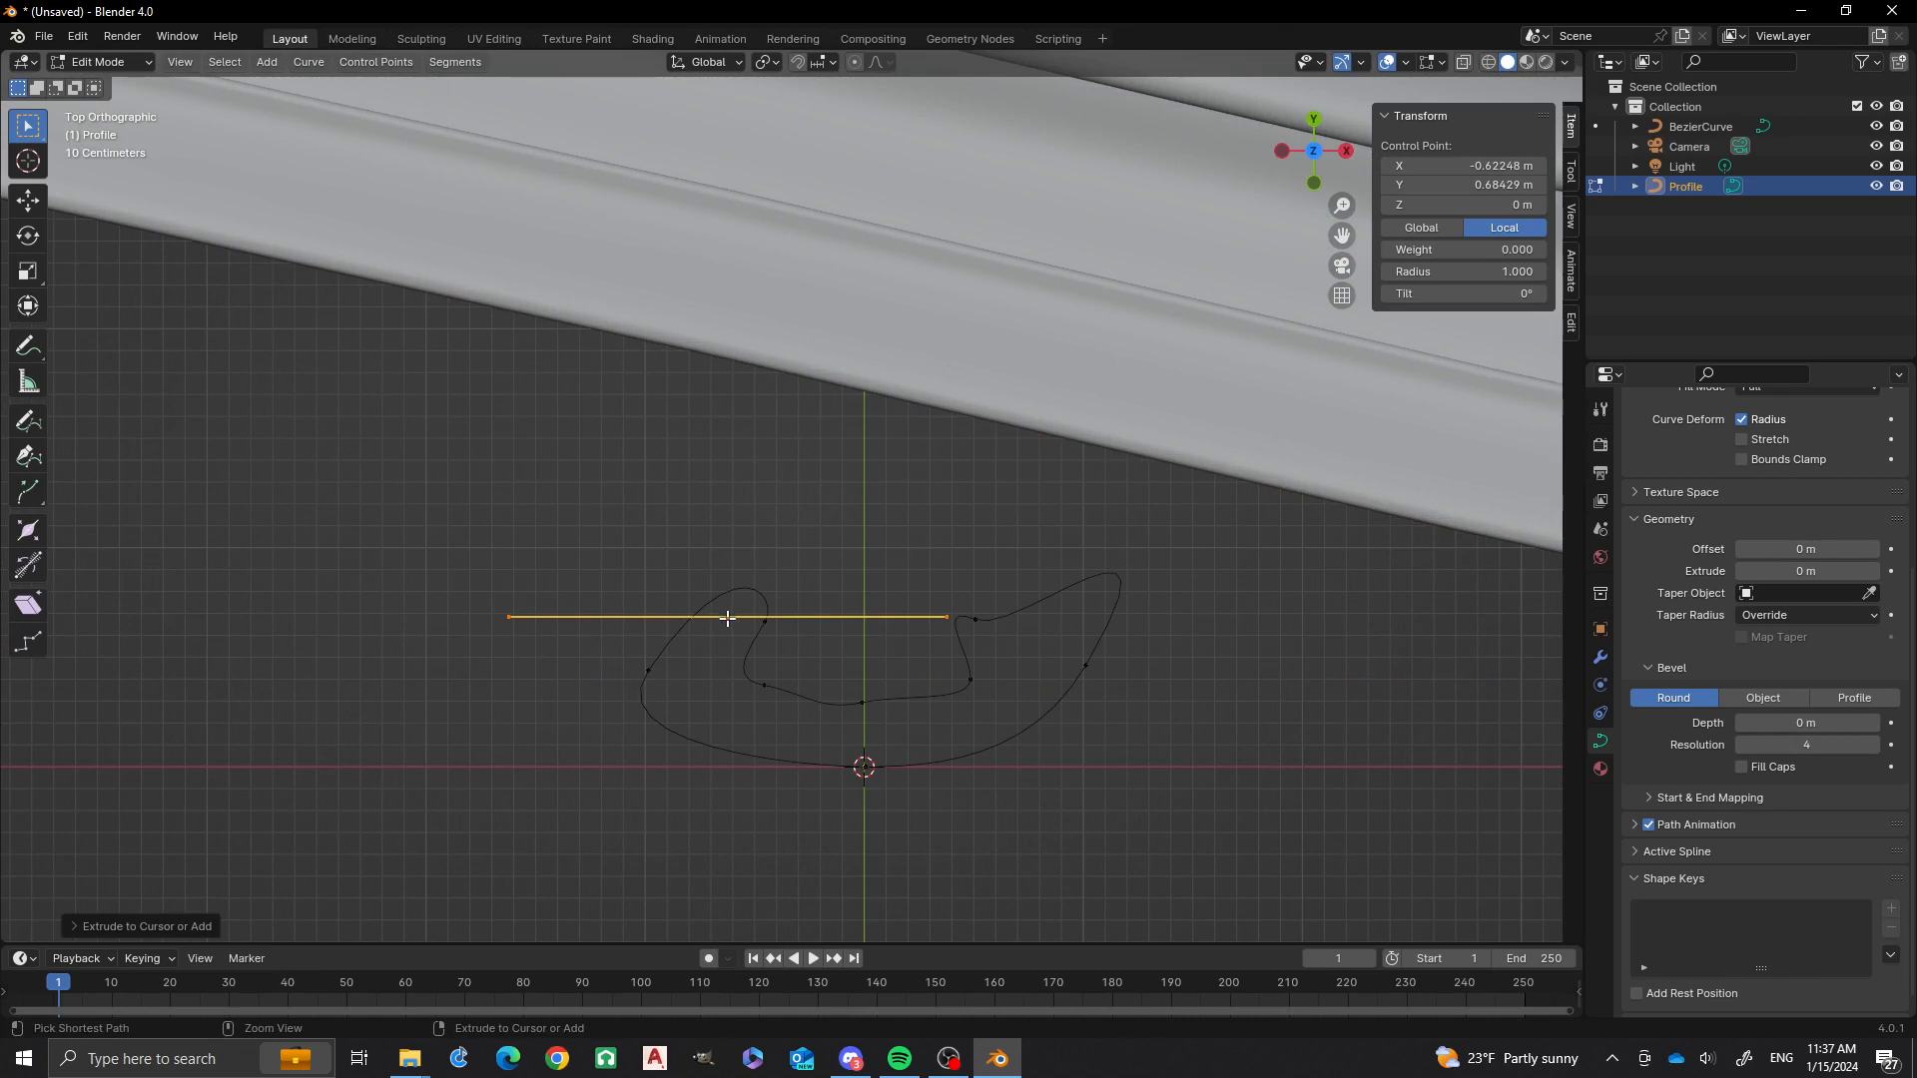
pyautogui.keyDown('ctrl'); pyautogui.rightClick(667, 696); pyautogui.keyUp('ctrl')
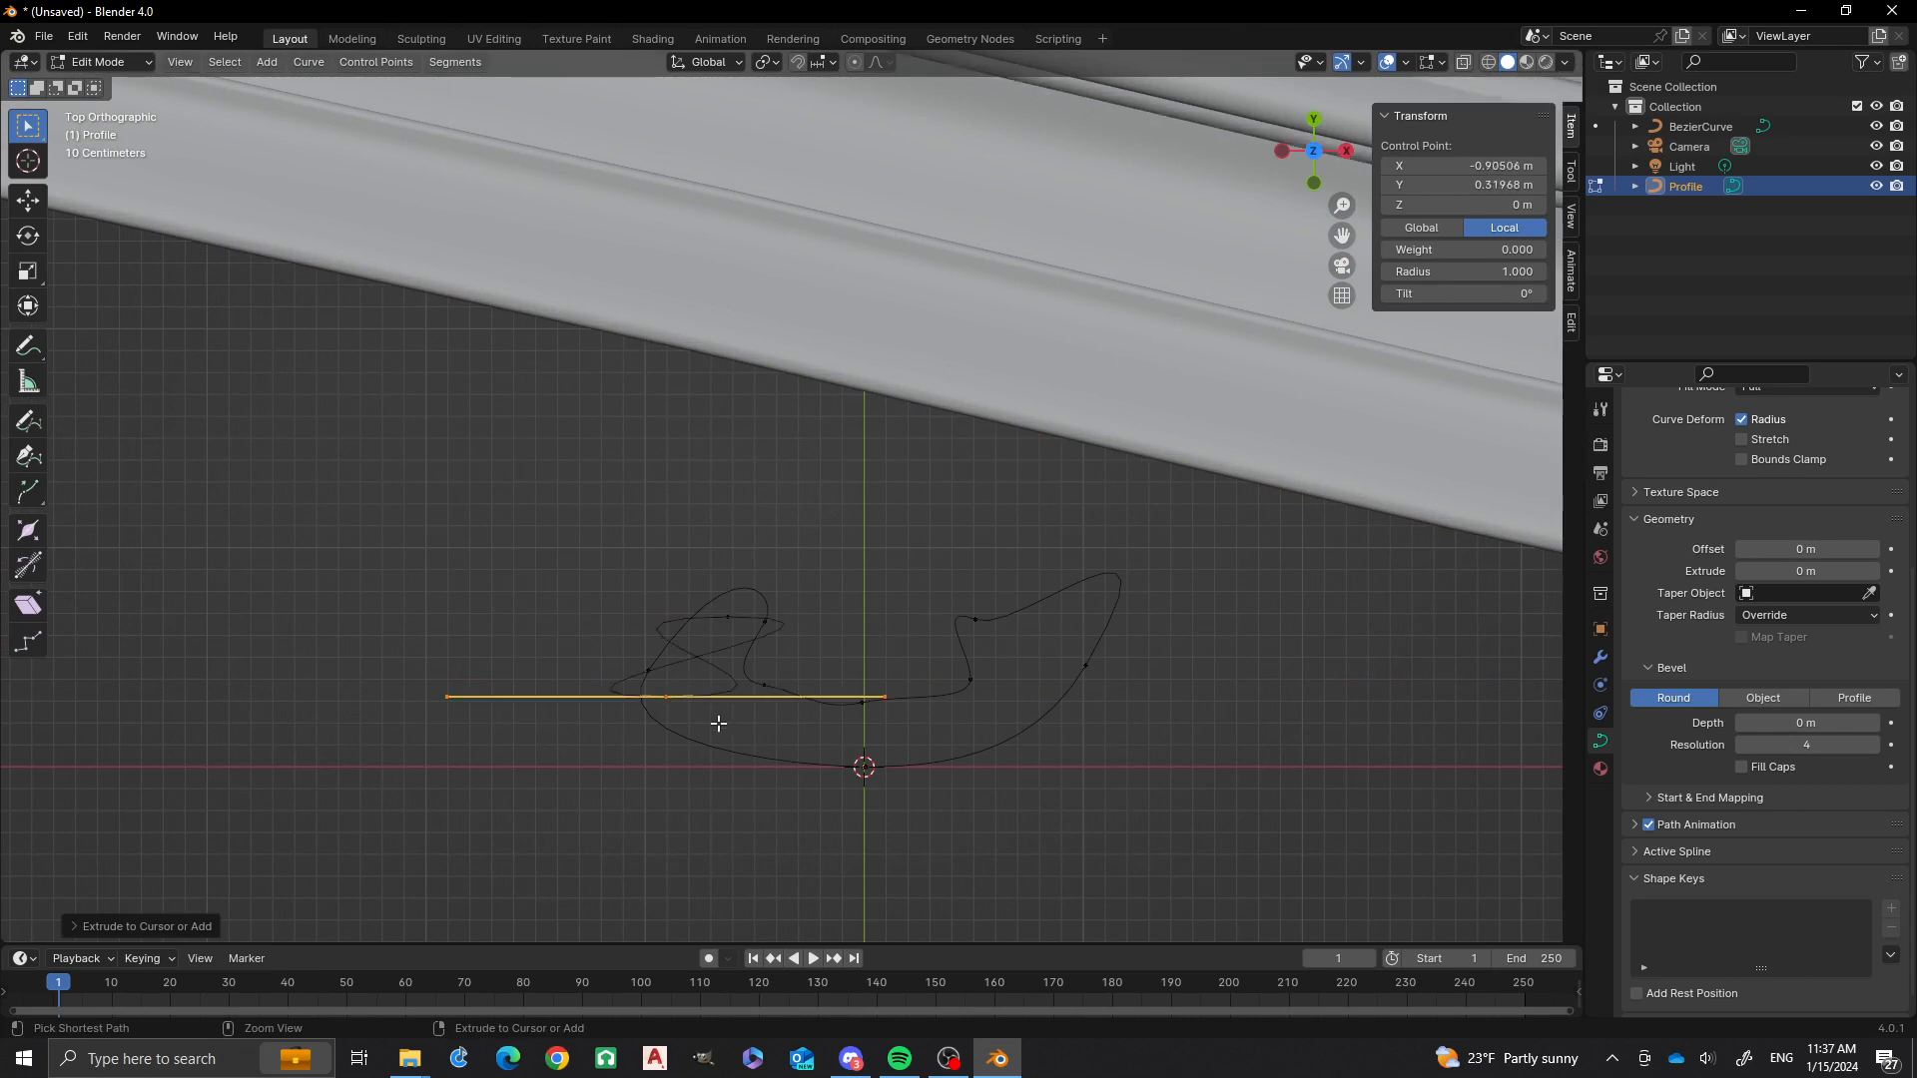
pyautogui.keyDown('ctrl'); pyautogui.rightClick(752, 745); pyautogui.keyUp('ctrl')
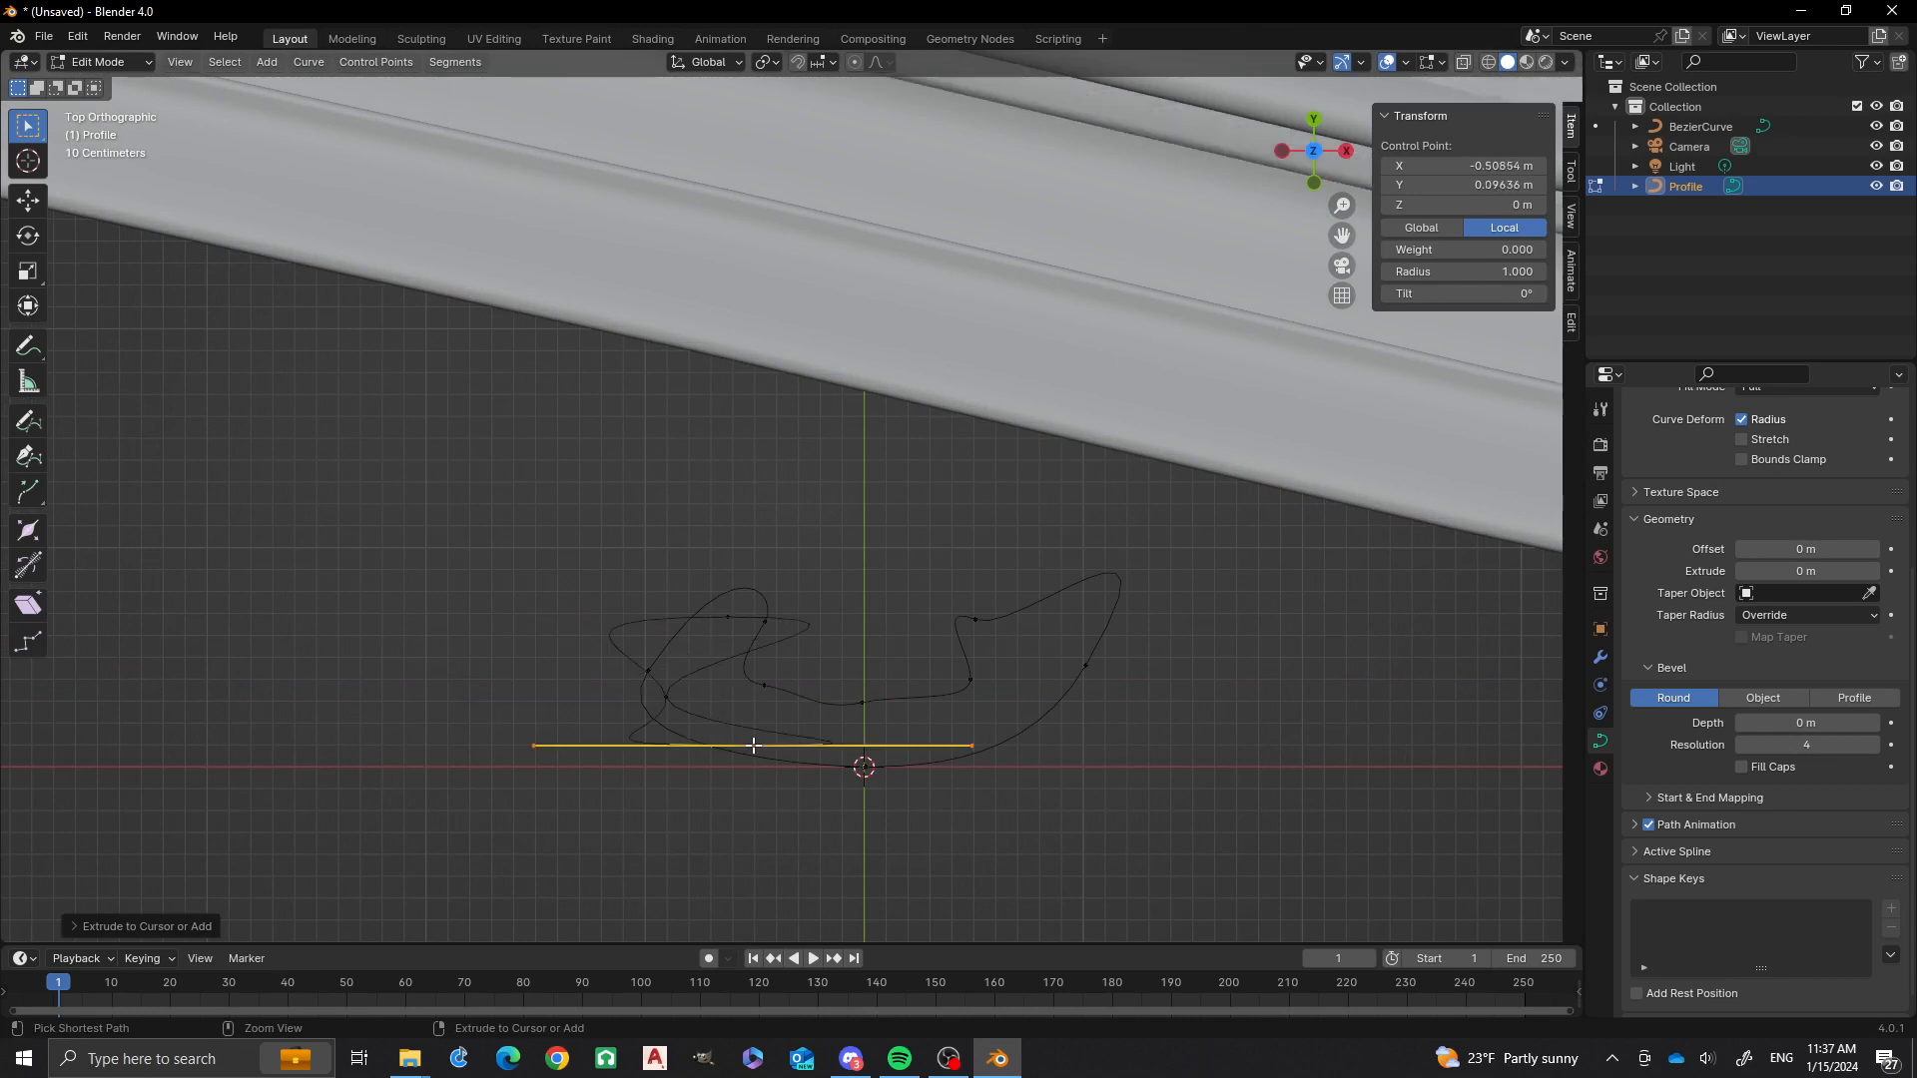
pyautogui.keyDown('ctrl'); pyautogui.rightClick(984, 719); pyautogui.keyUp('ctrl')
pyautogui.keyDown('ctrl'); pyautogui.rightClick(1060, 639); pyautogui.keyUp('ctrl')
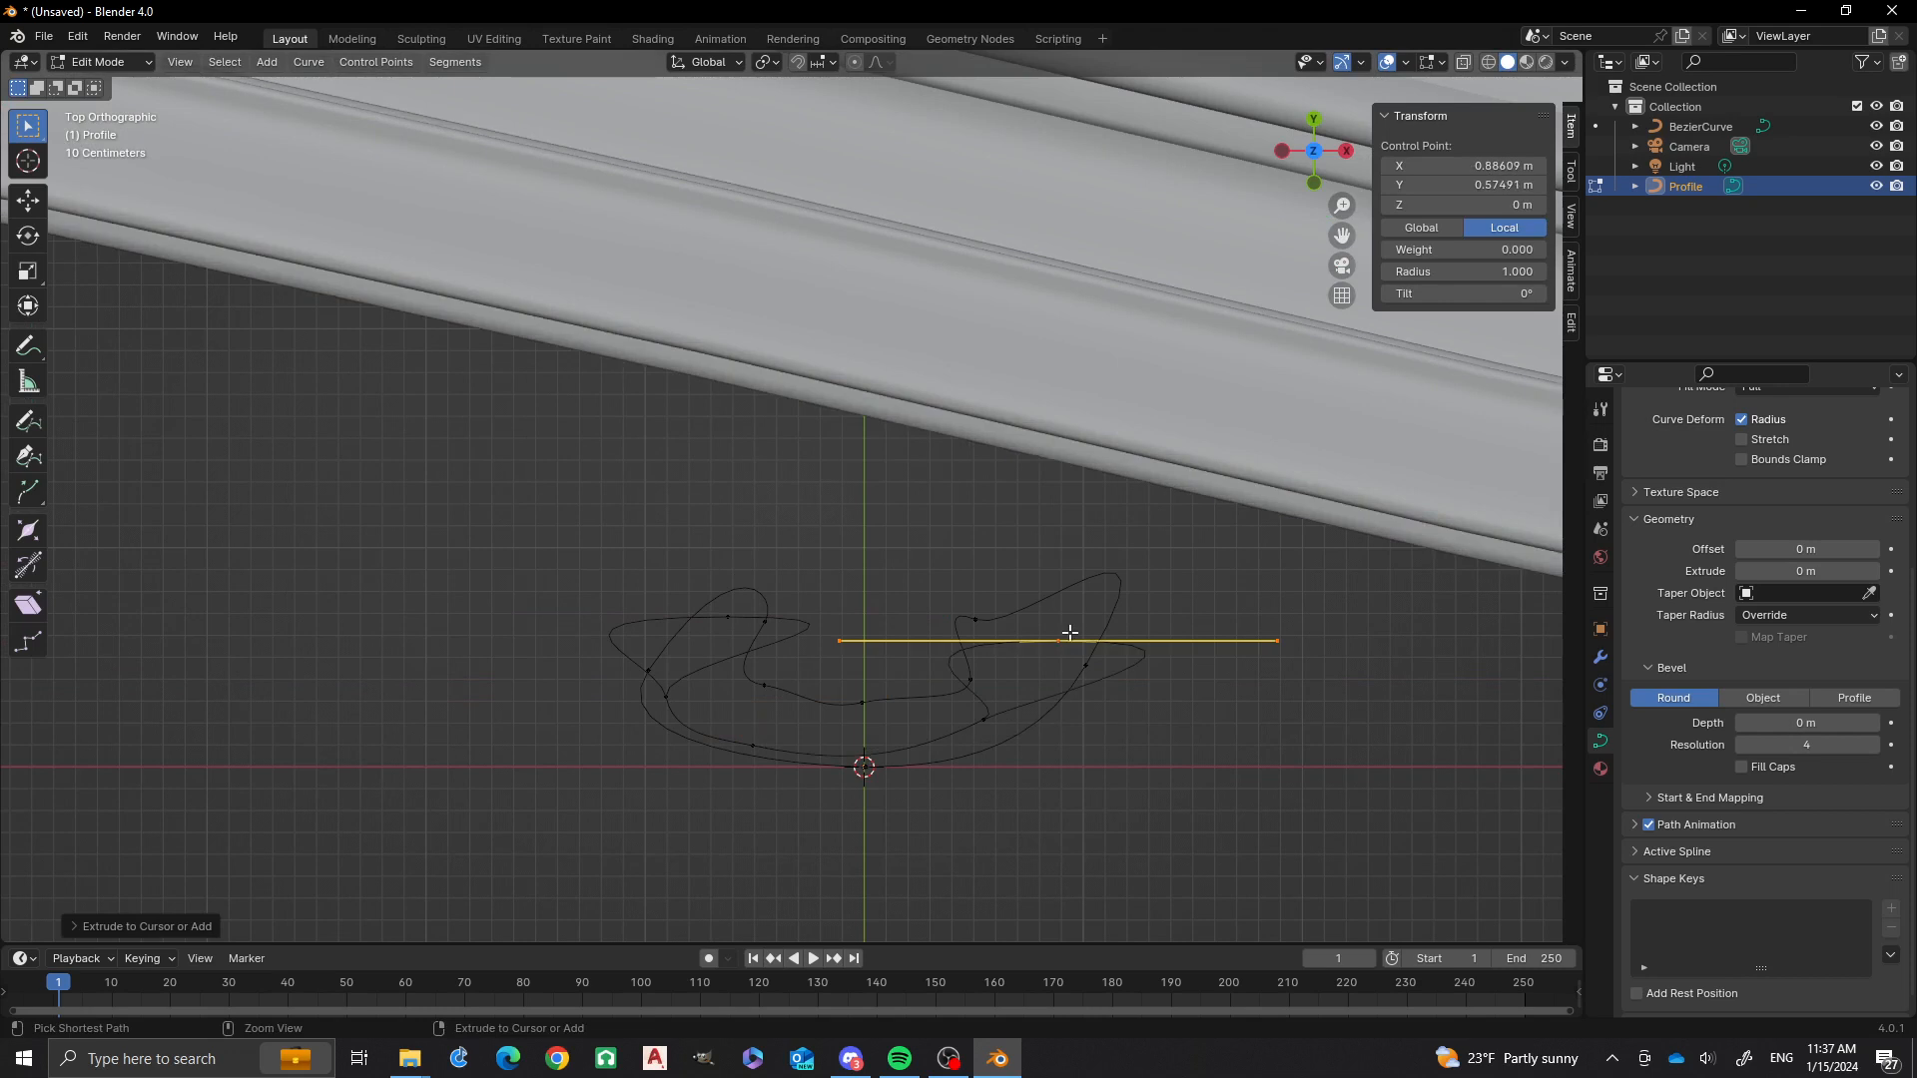
pyautogui.scroll(2, 921, 682)
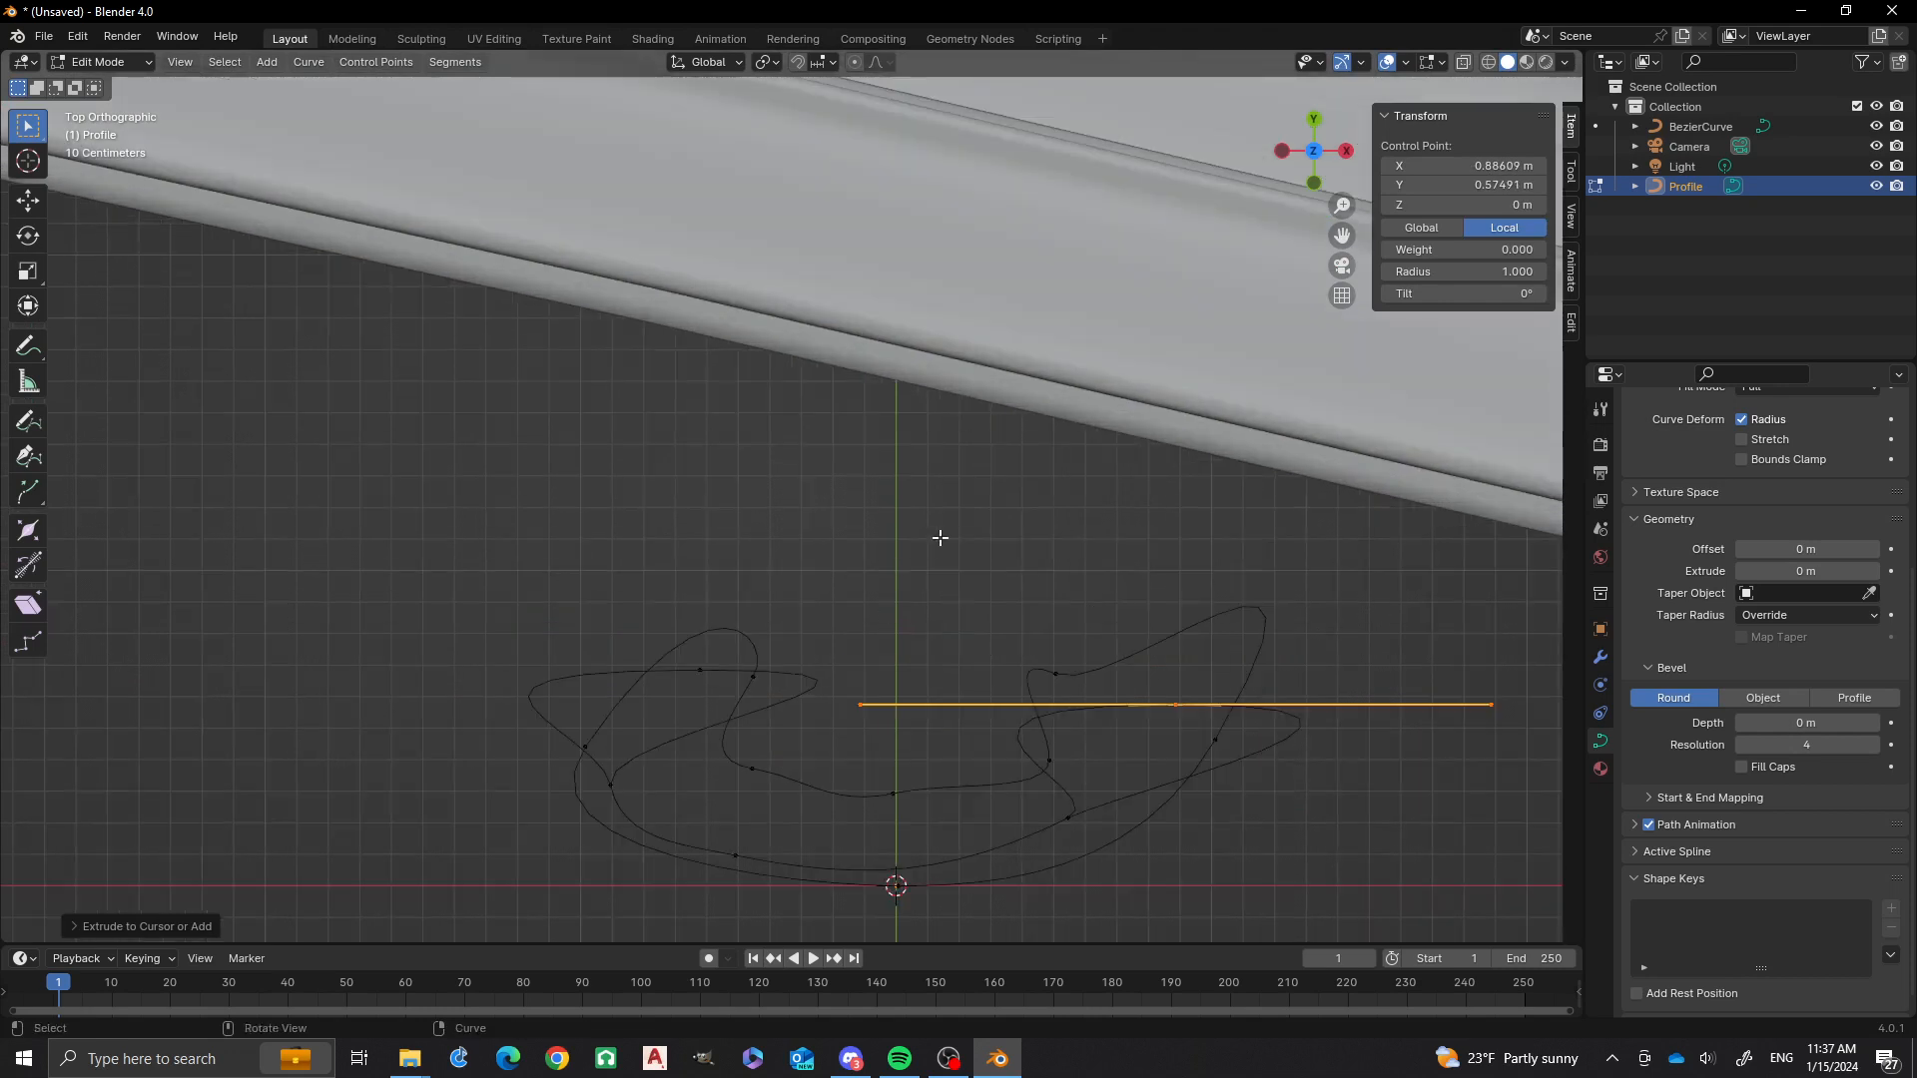
pyautogui.scroll(-2, 925, 548)
pyautogui.hotkey('ctrl', 'z')
pyautogui.hotkey('ctrl', 'z')
pyautogui.hotkey('ctrl', 'z')
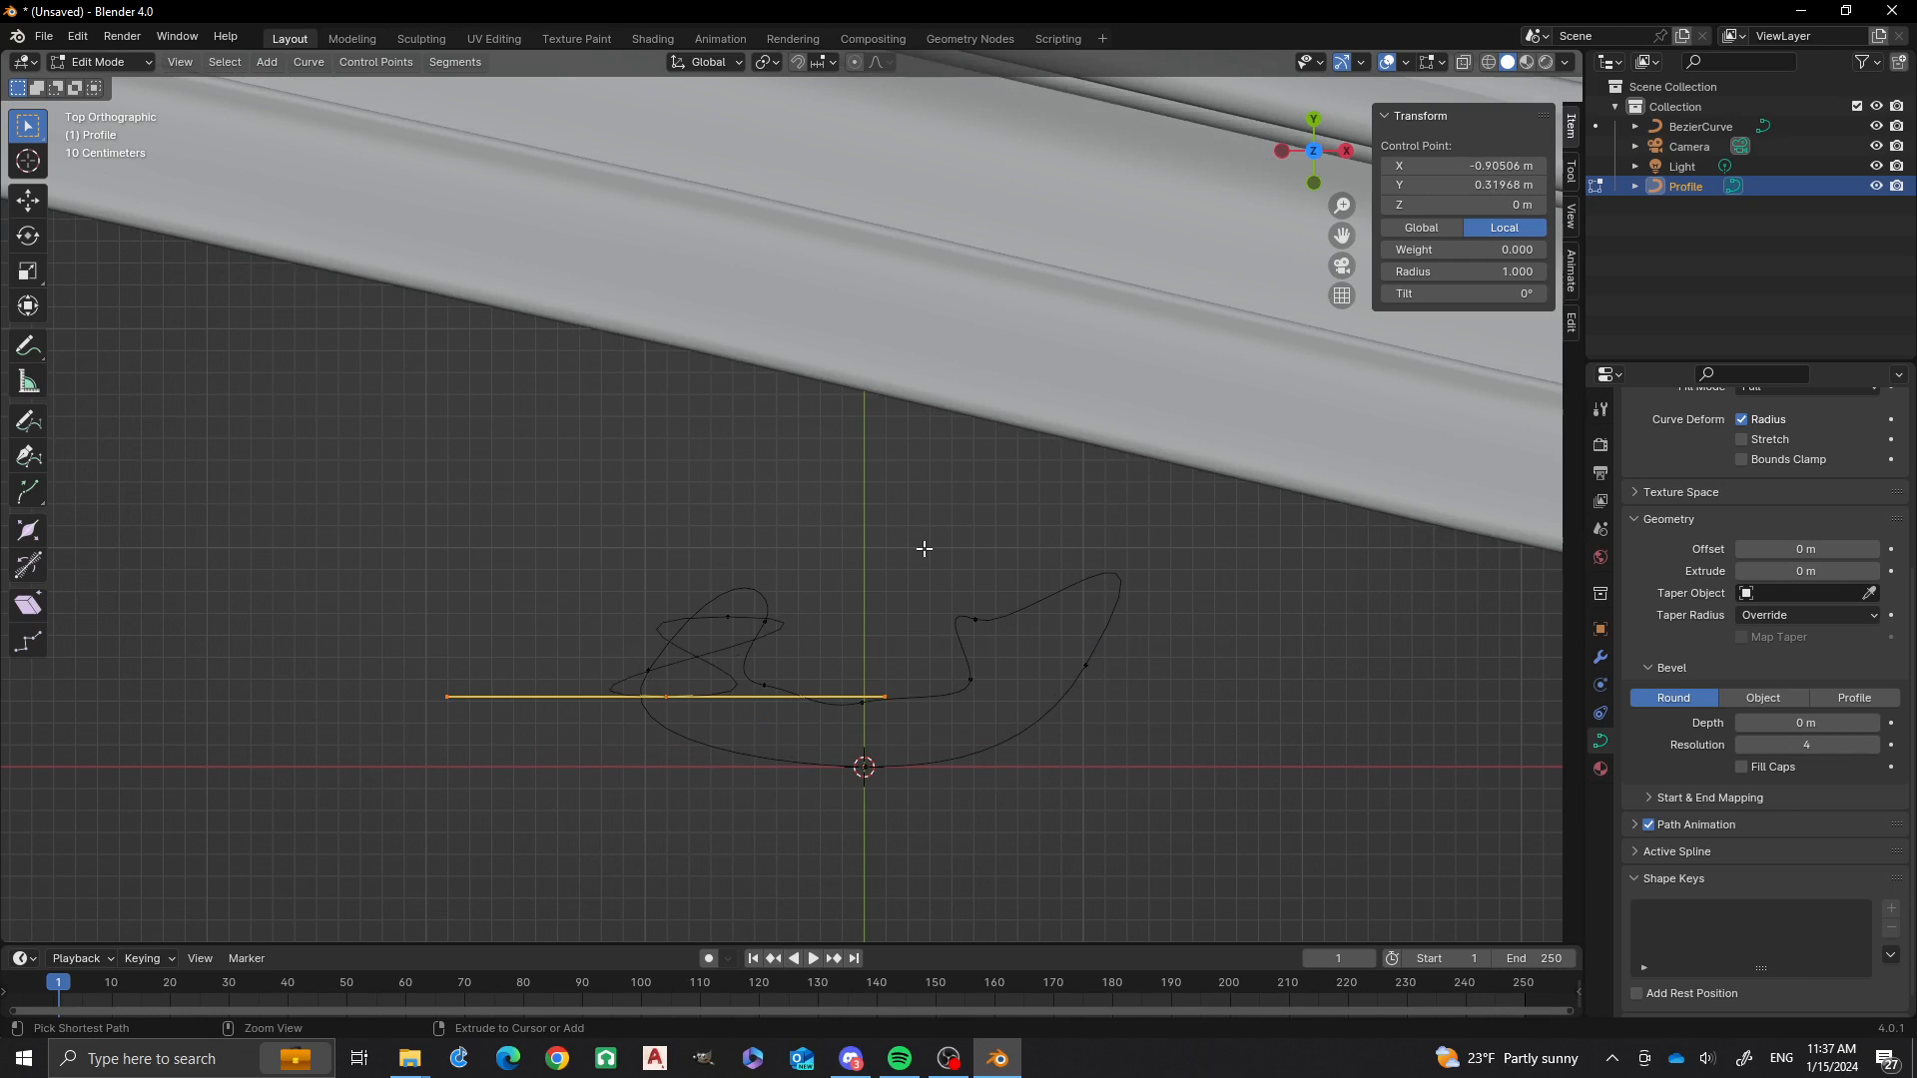
# Extrude the added point to about X 0.05 m, Y 0.11 m above the origin and rotate its handles to slope gently upward to the right.
pyautogui.scroll(1, 695, 690)
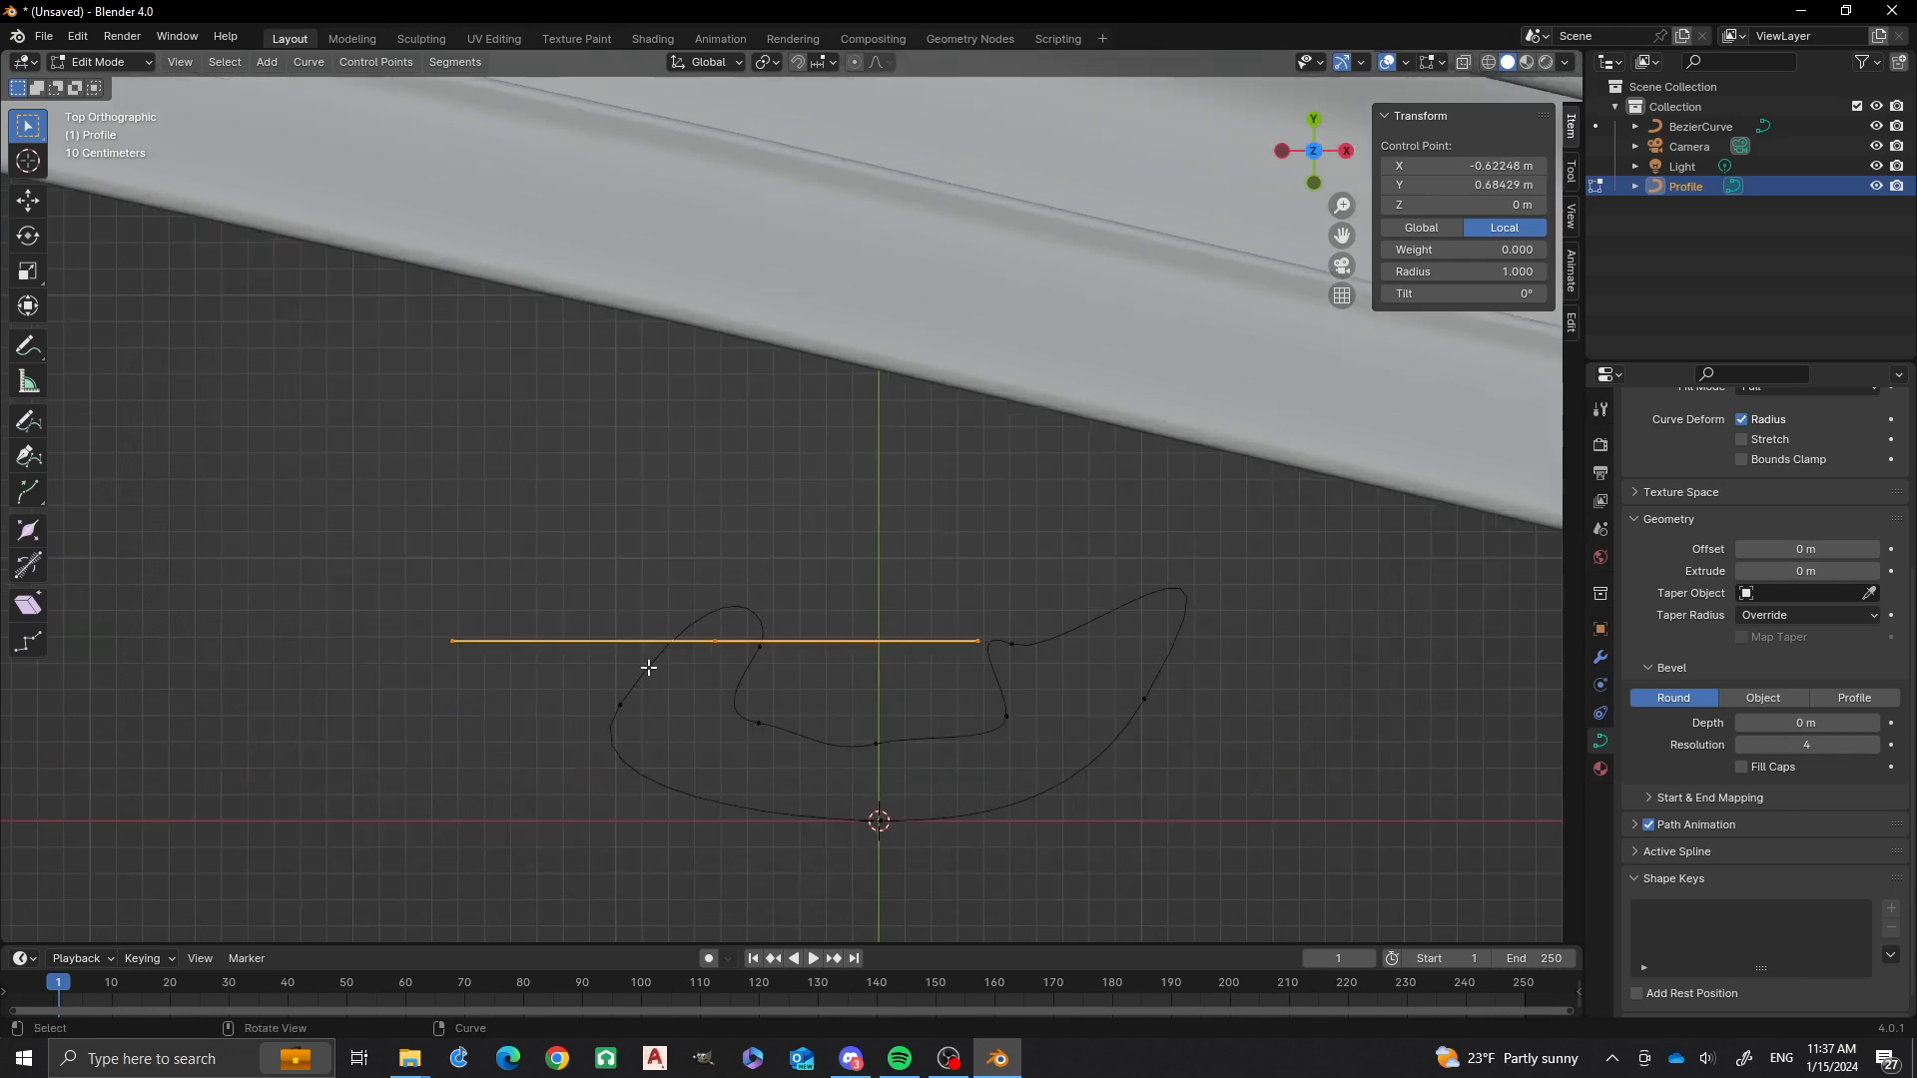
pyautogui.scroll(1, 658, 686)
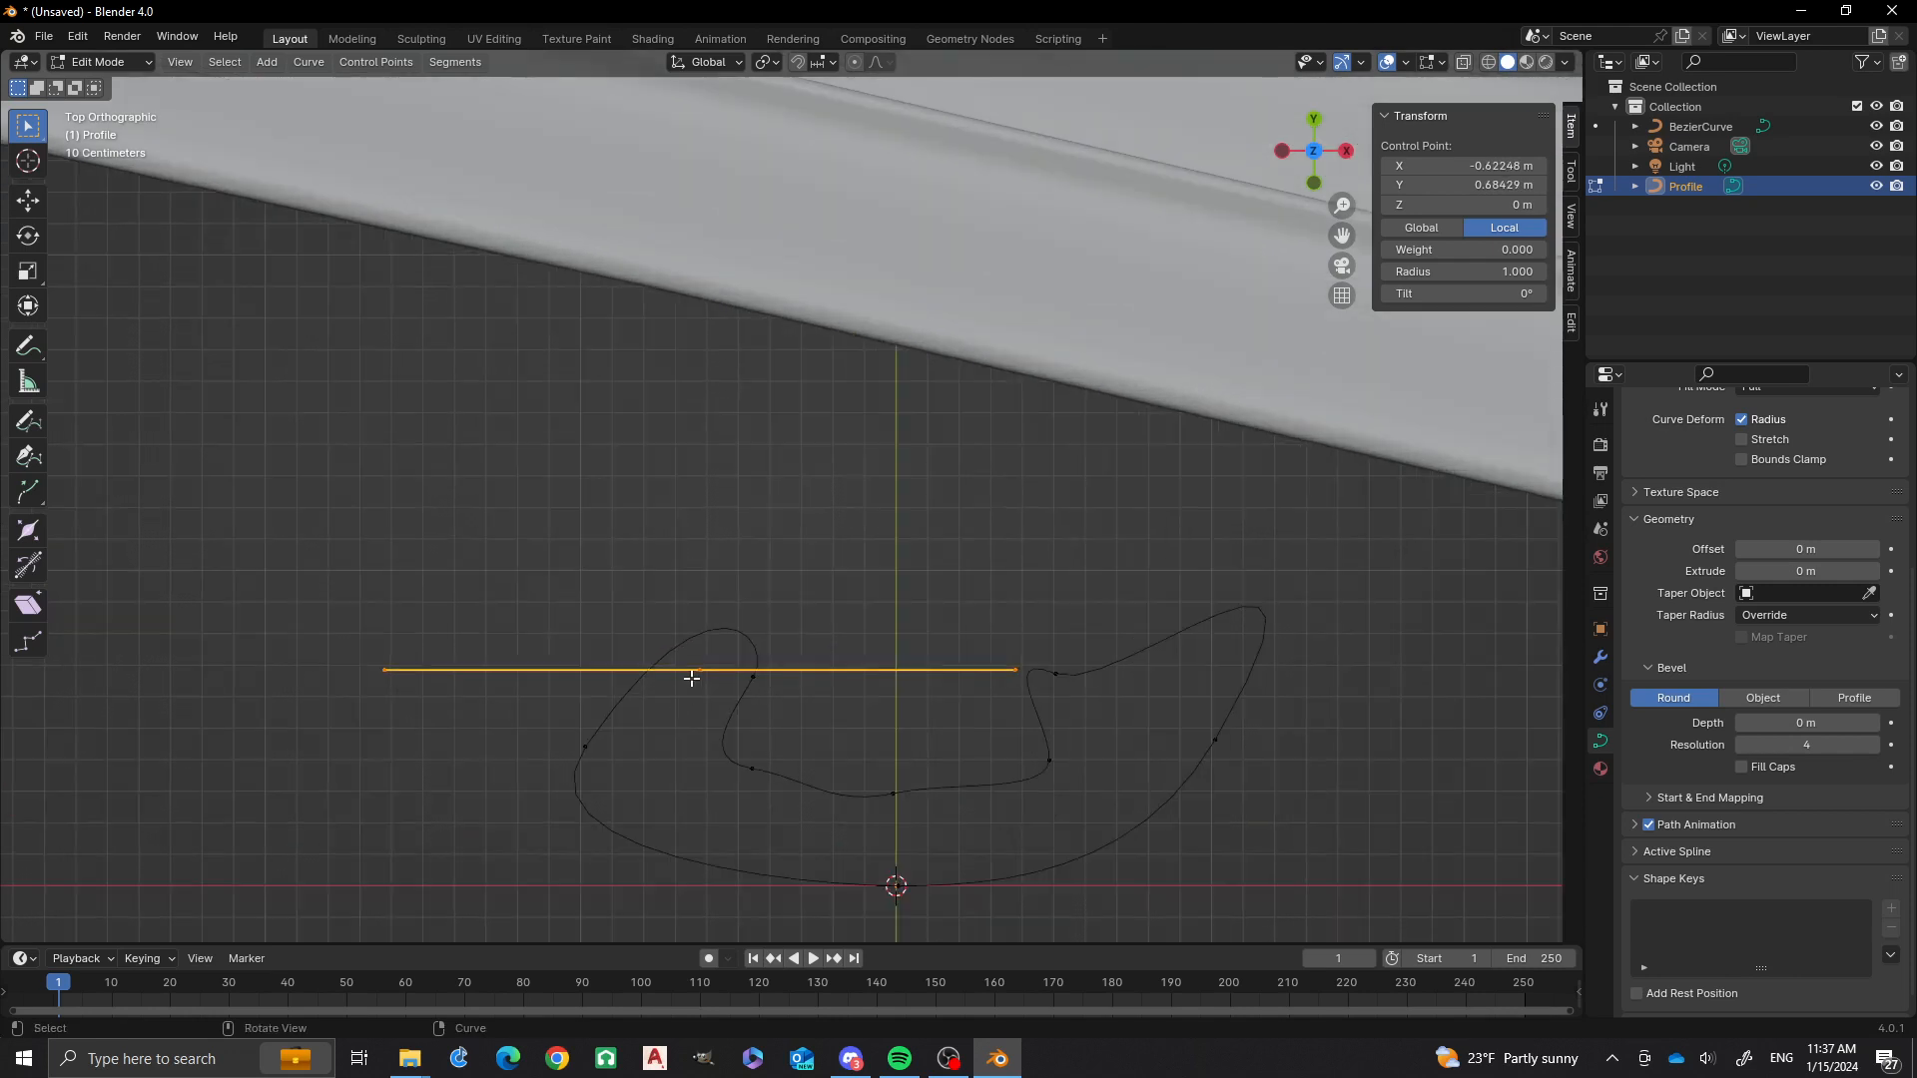
pyautogui.moveTo(692, 678); pyautogui.dragTo(910, 864)
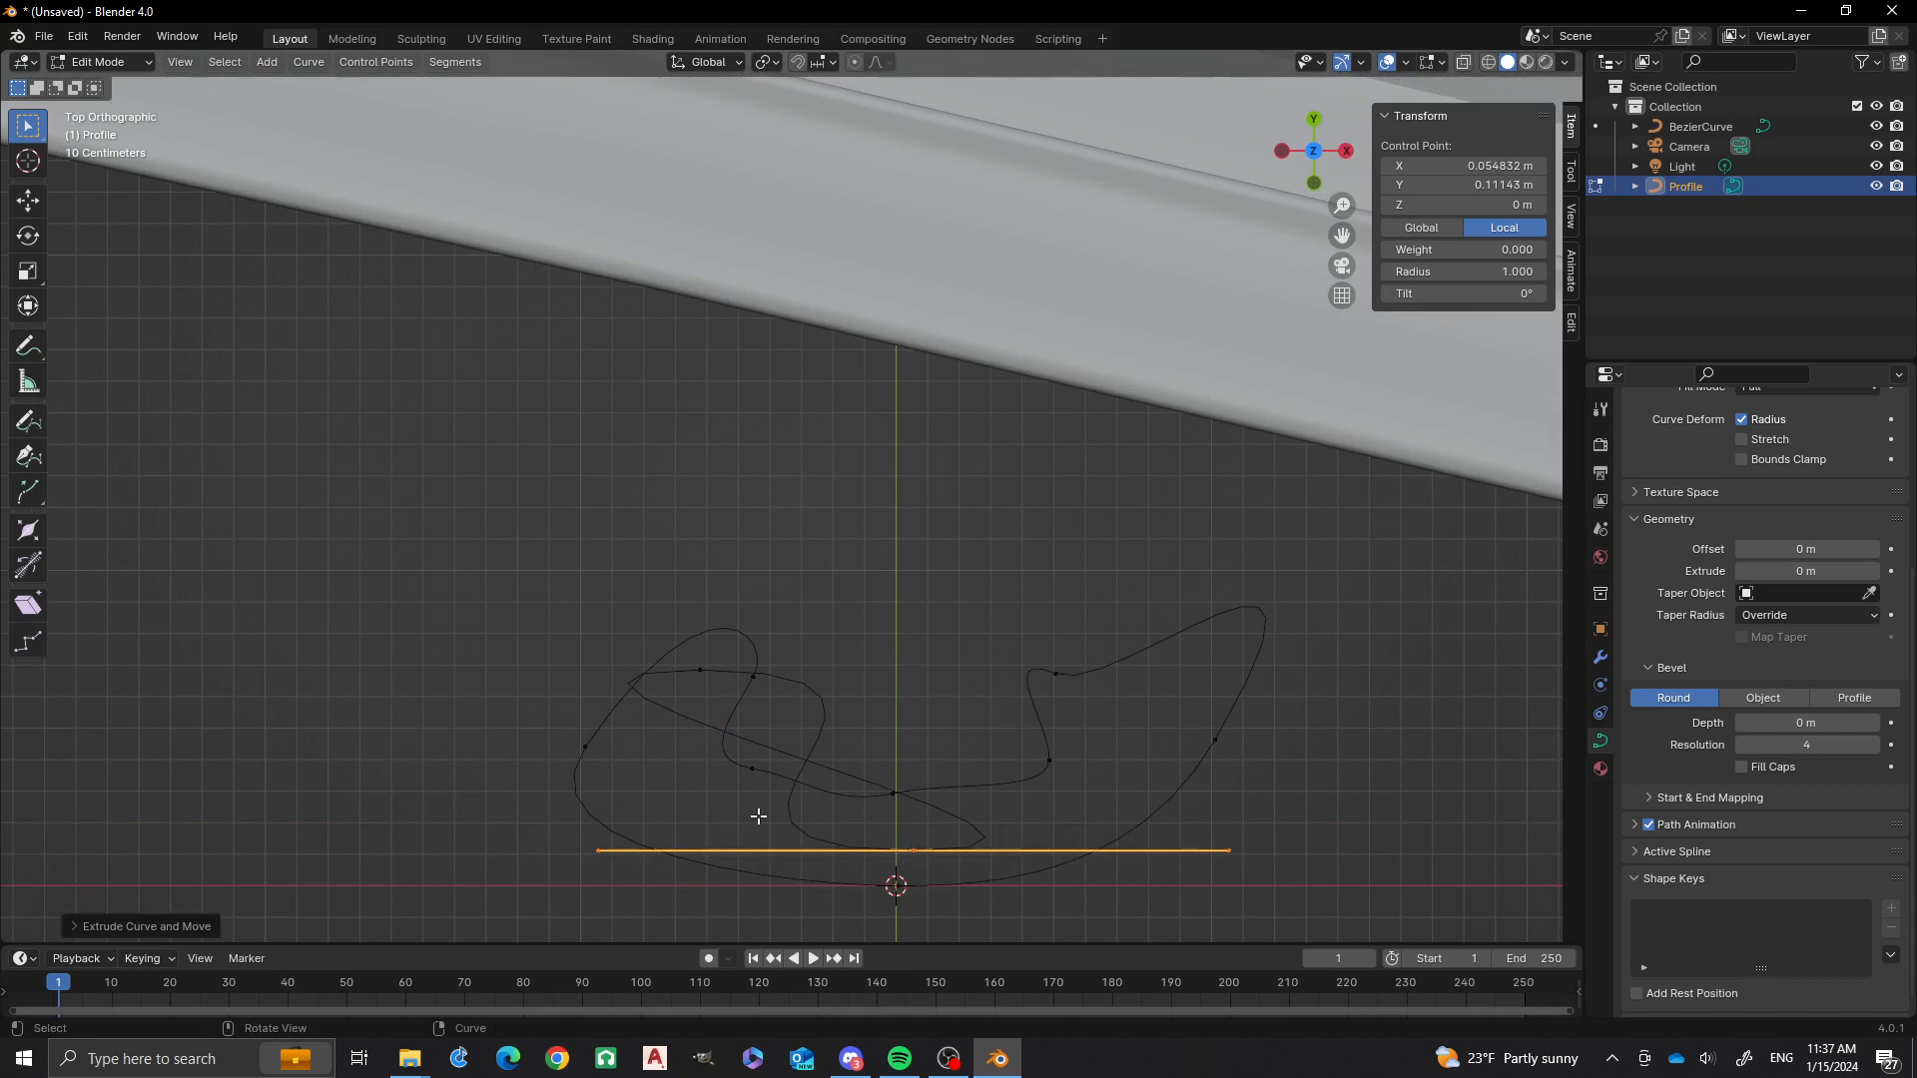
pyautogui.scroll(1, 779, 761)
pyautogui.press('r')
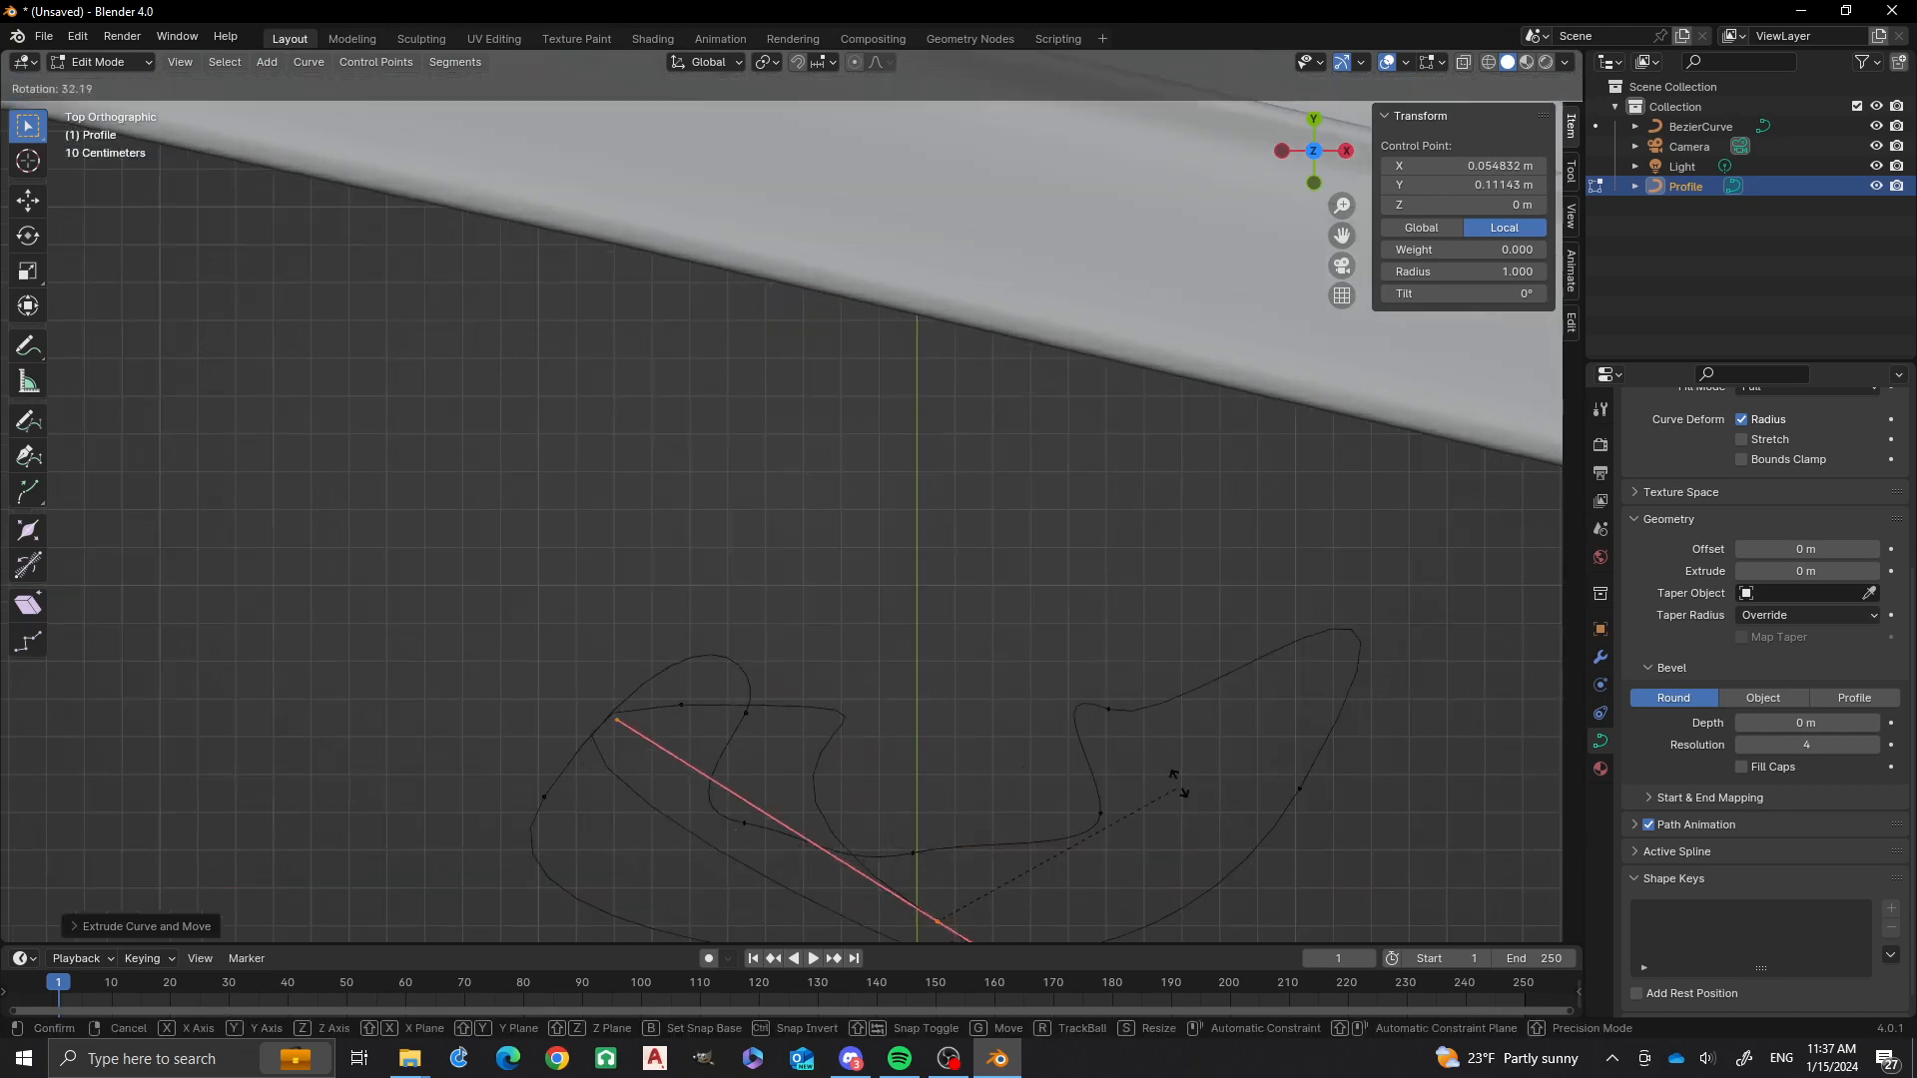
pyautogui.click(1211, 810)
pyautogui.scroll(-3, 1082, 609)
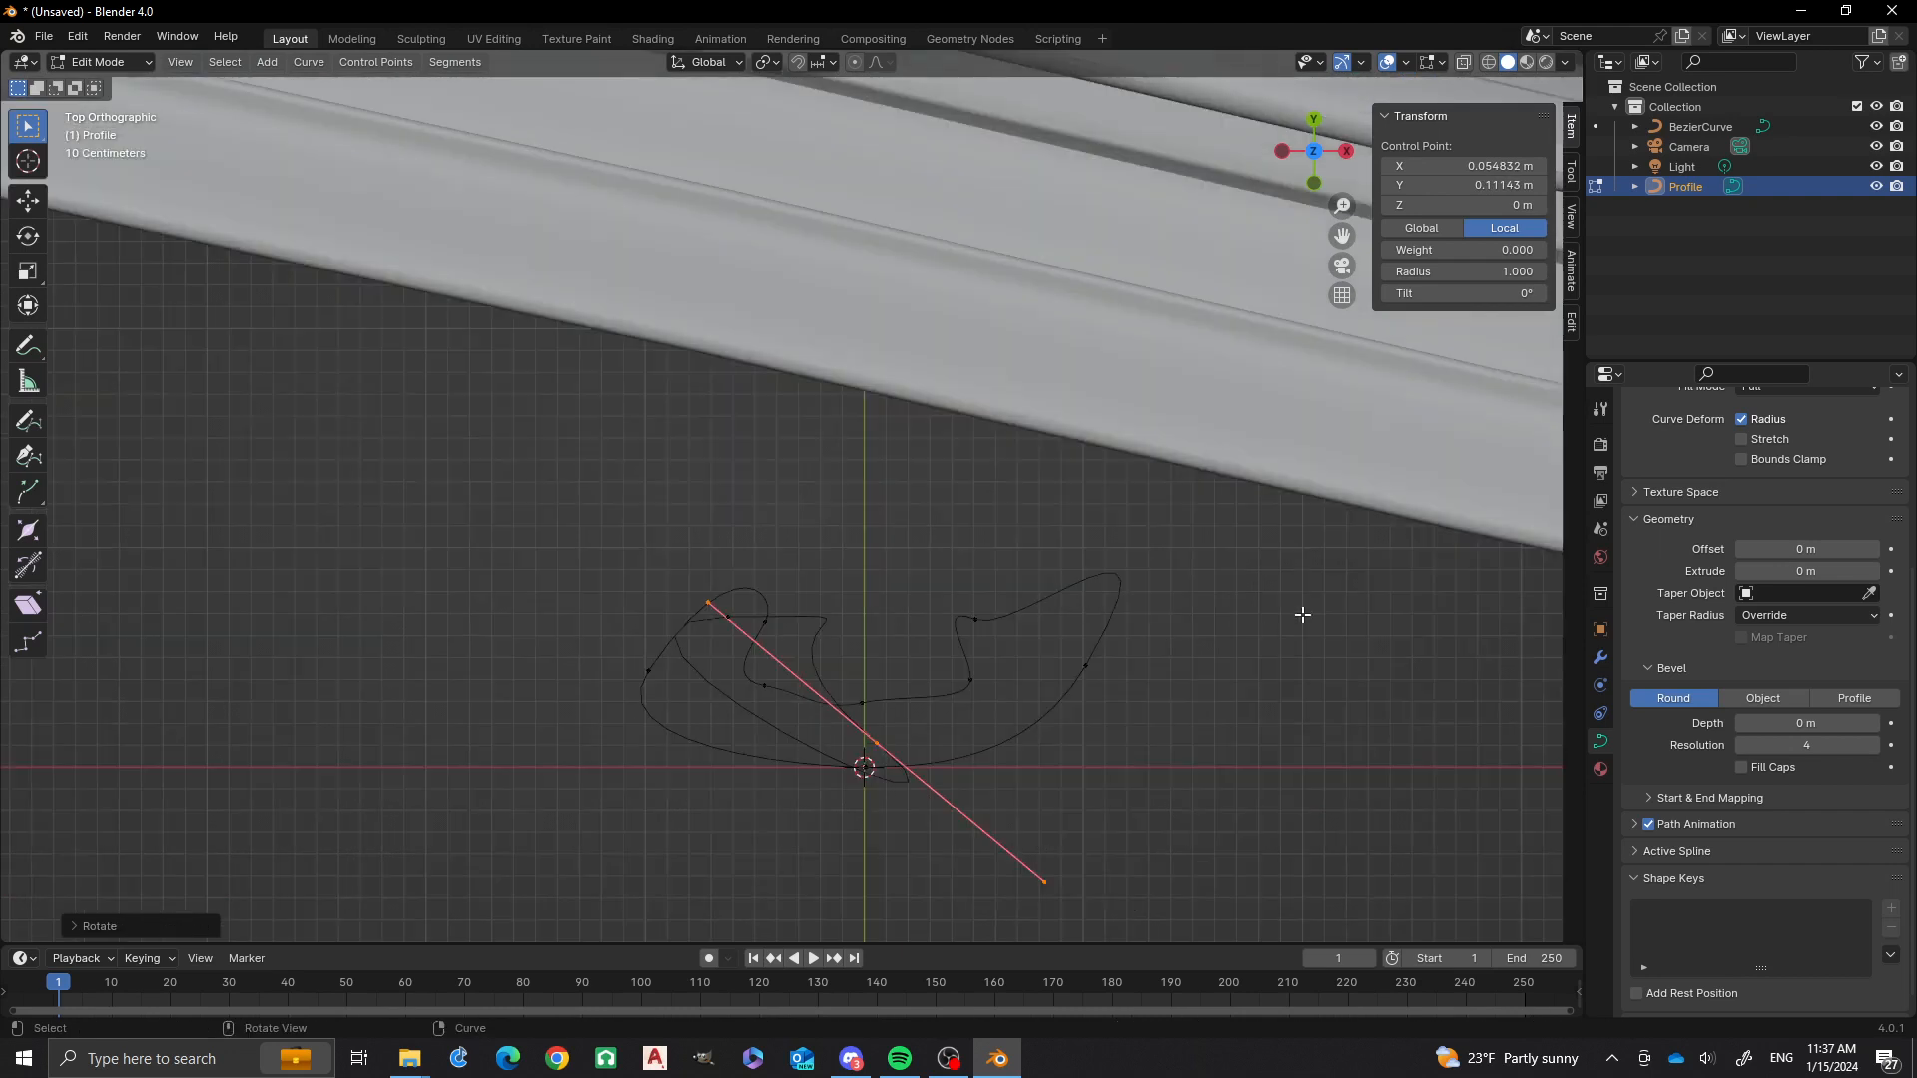
pyautogui.press('r')
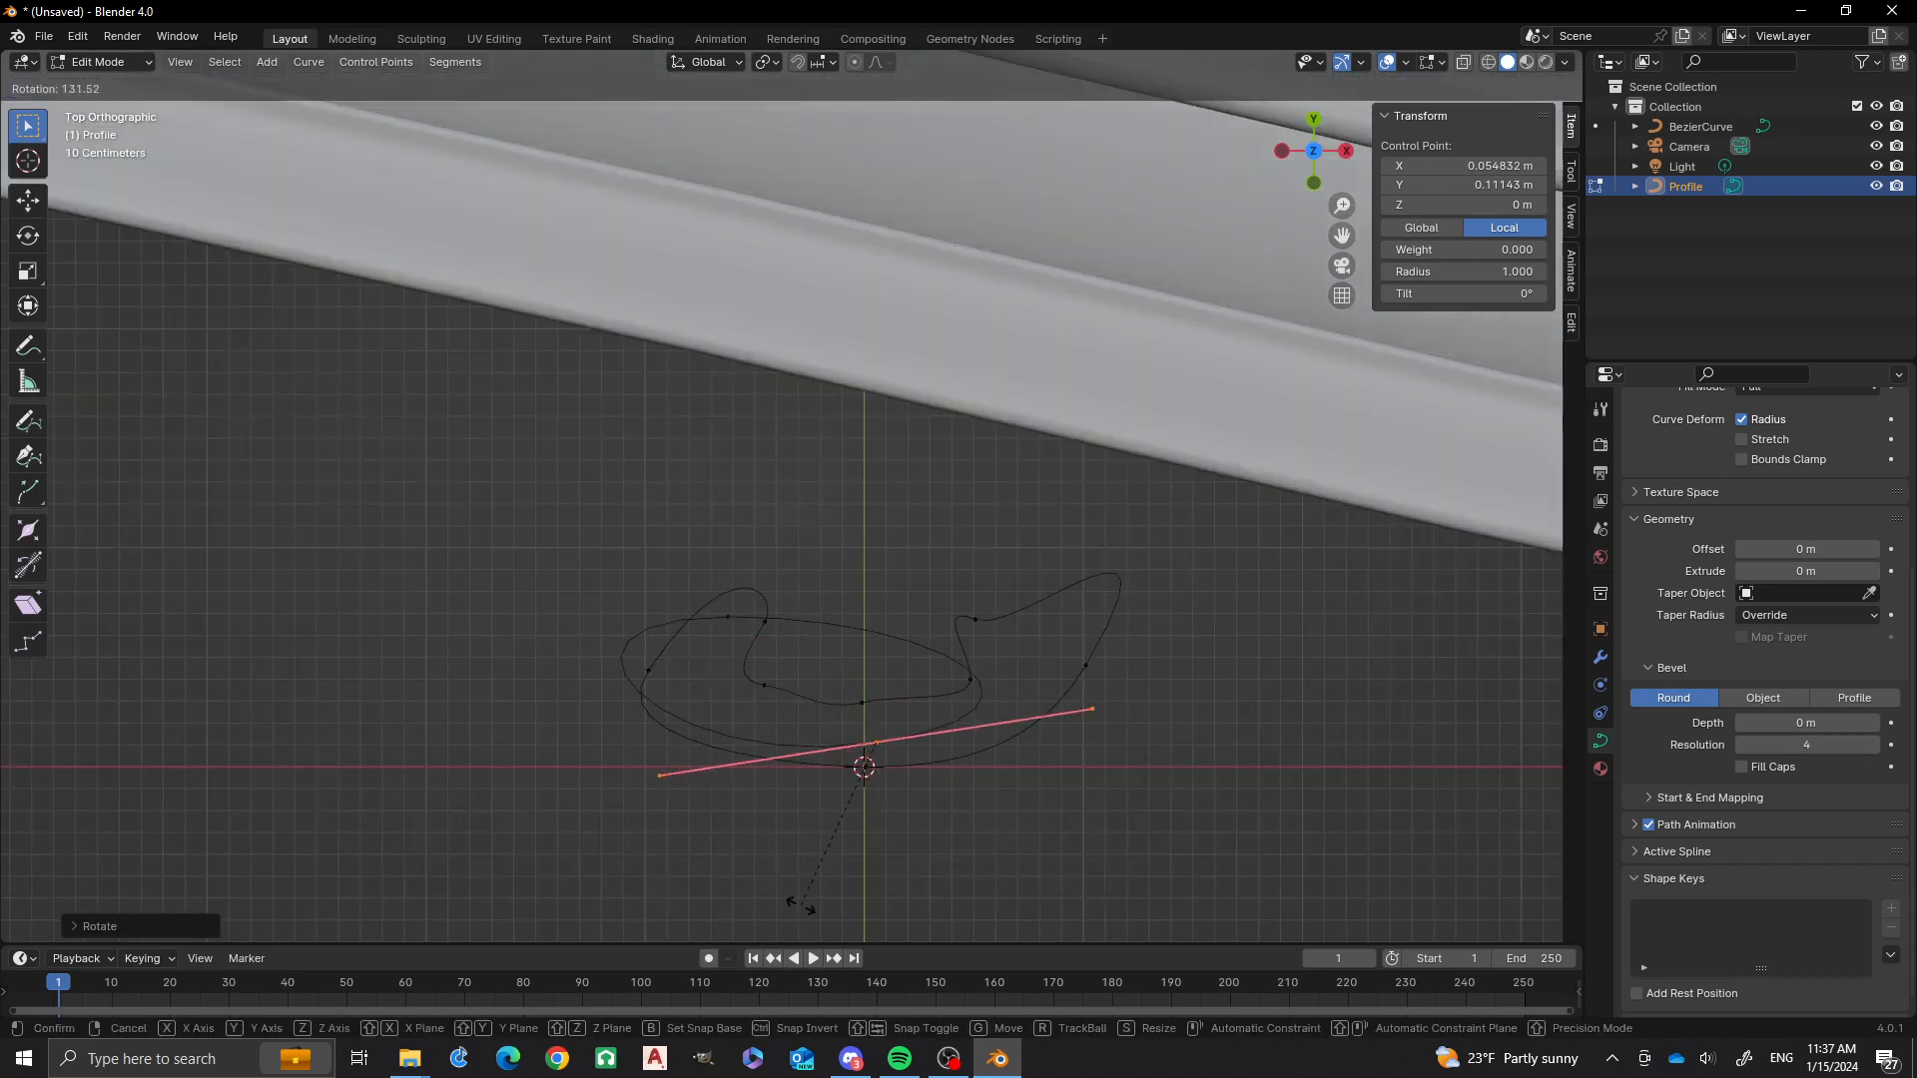
pyautogui.click(804, 904)
# Select both control points of the inner spline and subdivide it.
pyautogui.scroll(2, 839, 753)
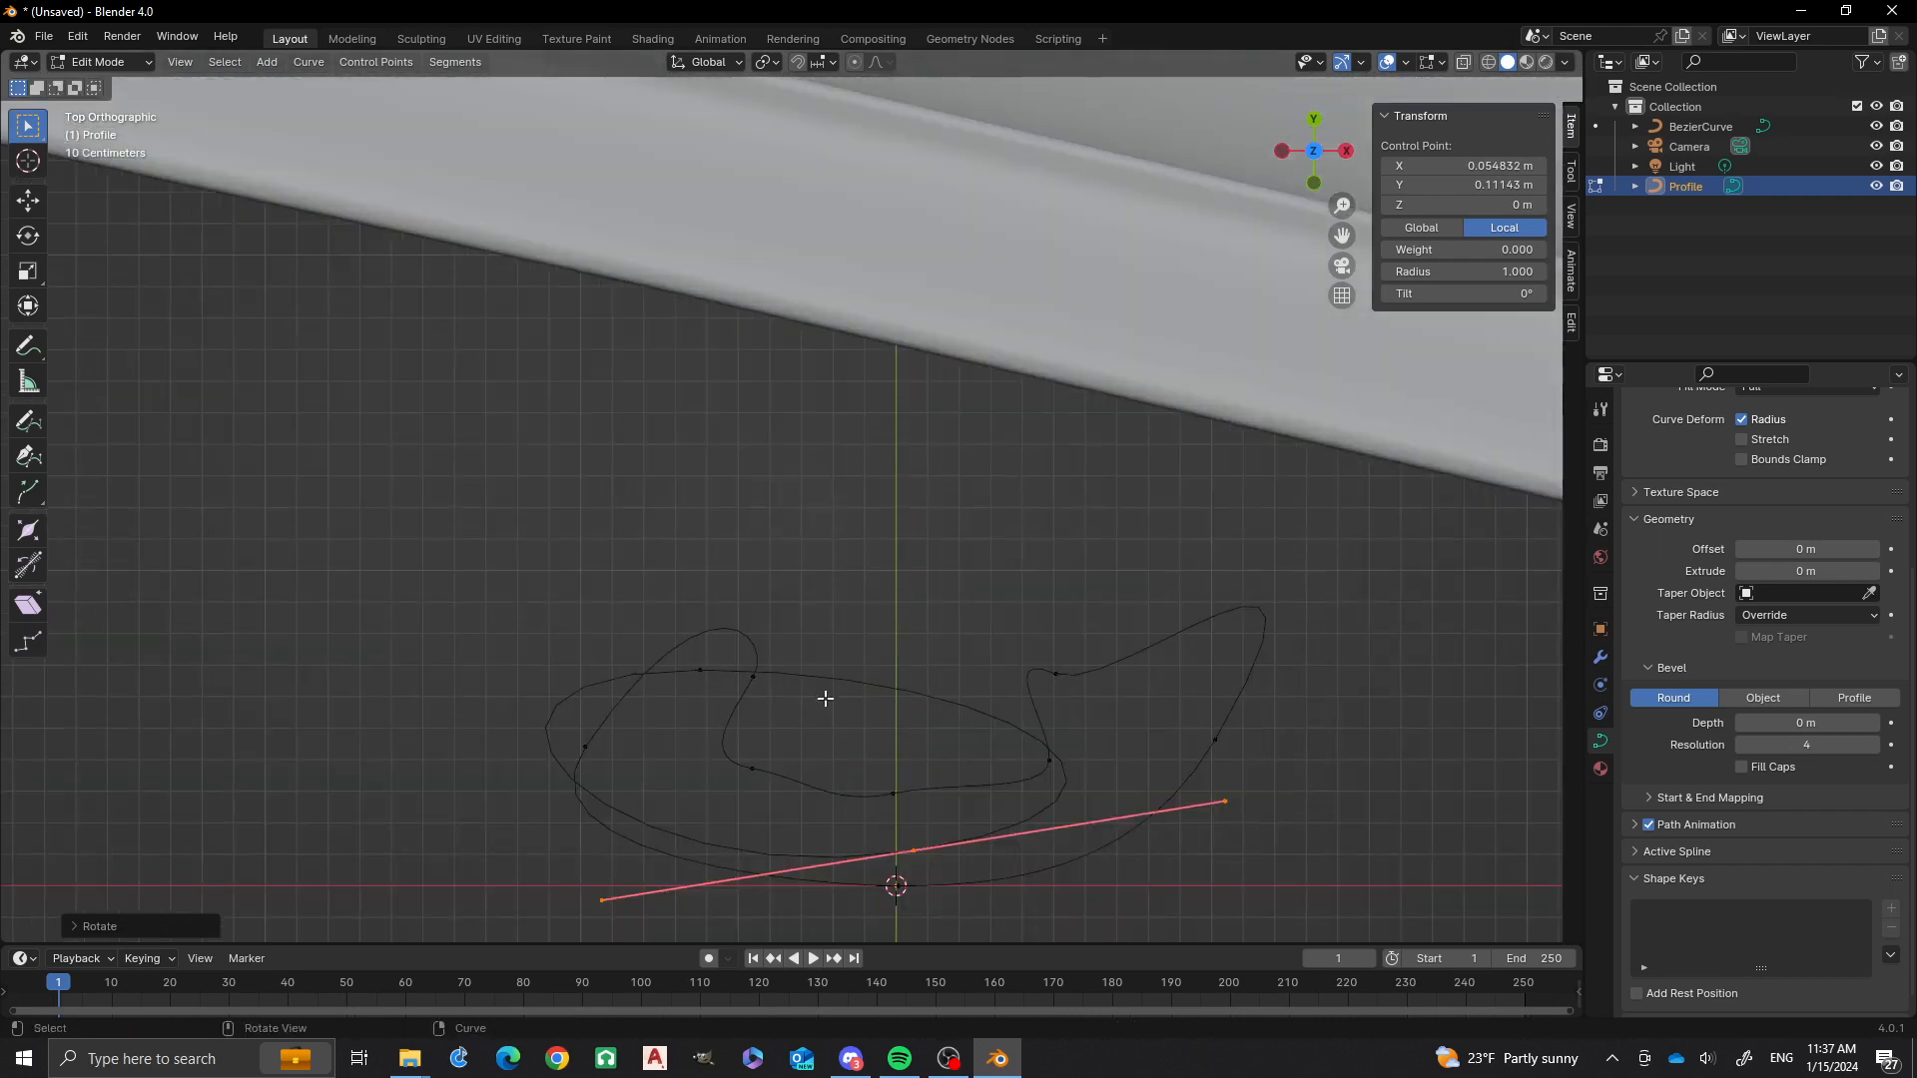
pyautogui.click(703, 670)
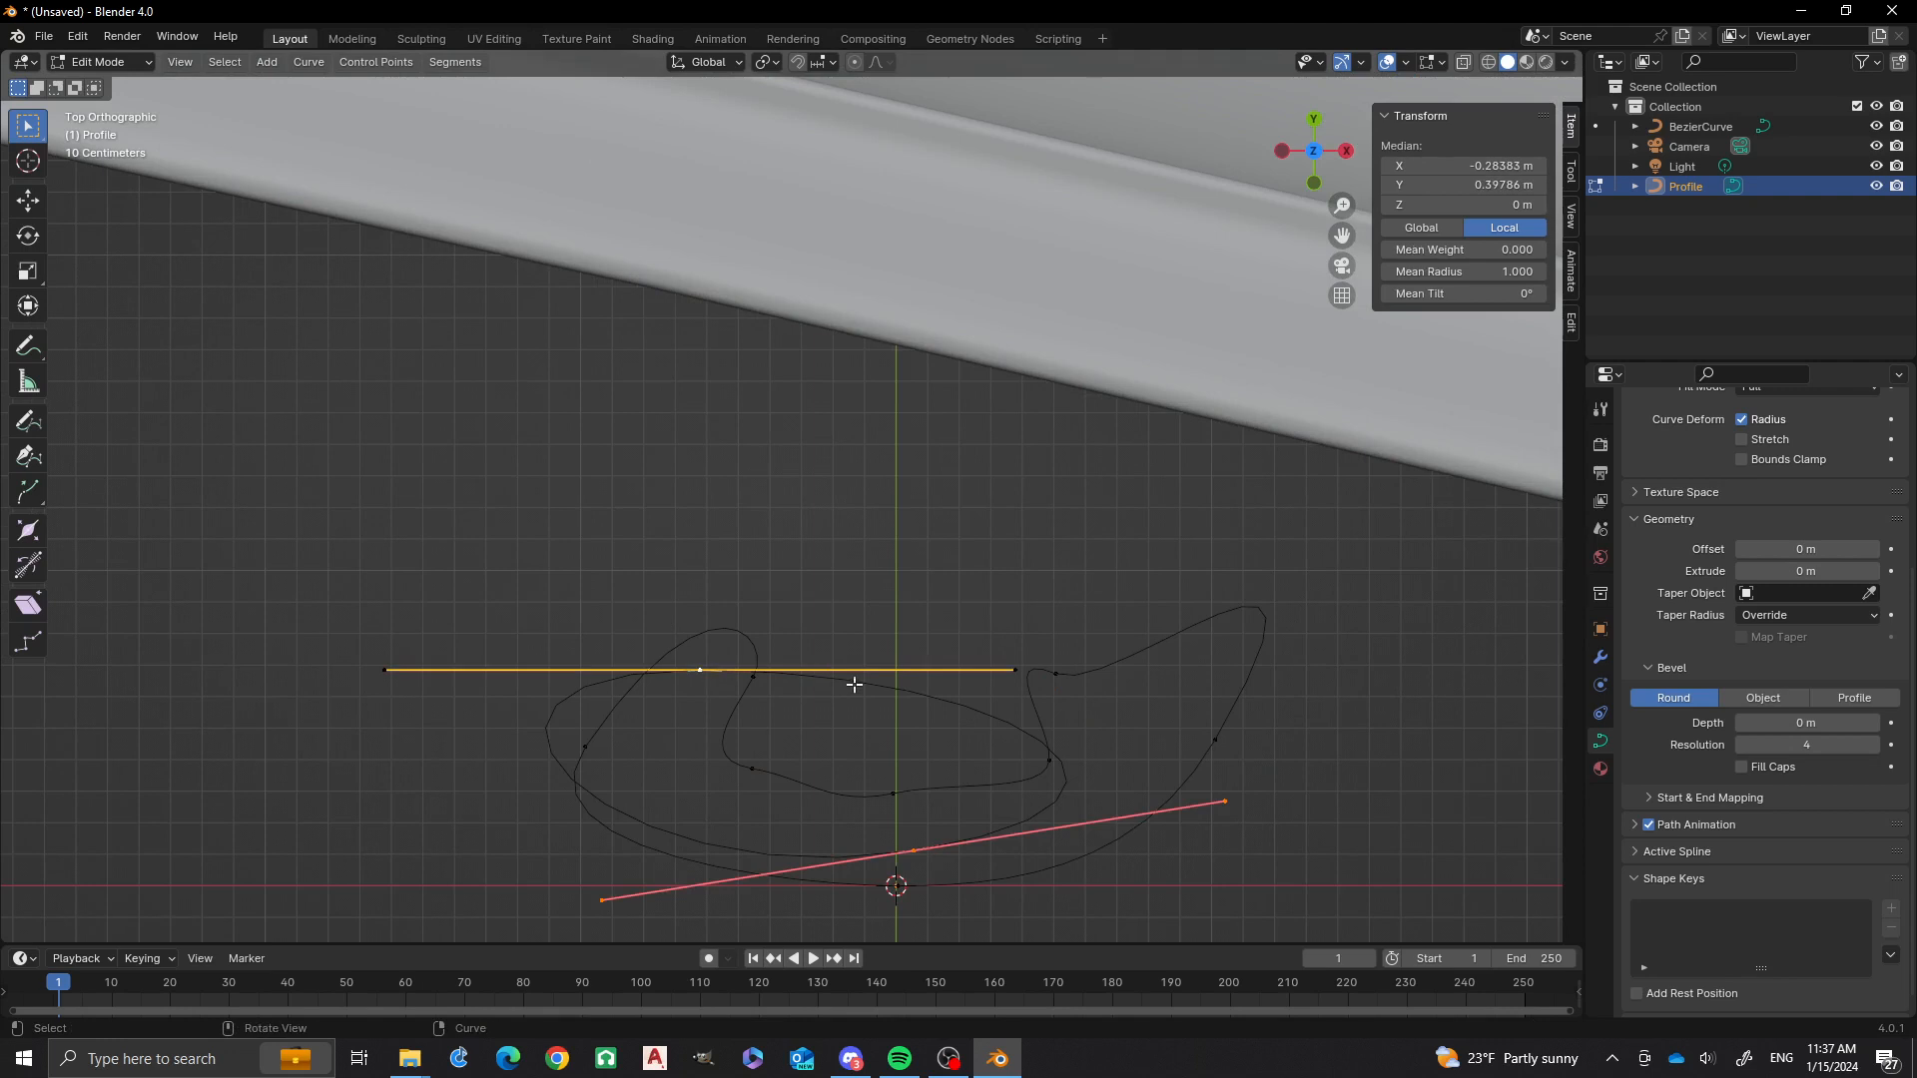
pyautogui.rightClick(857, 680)
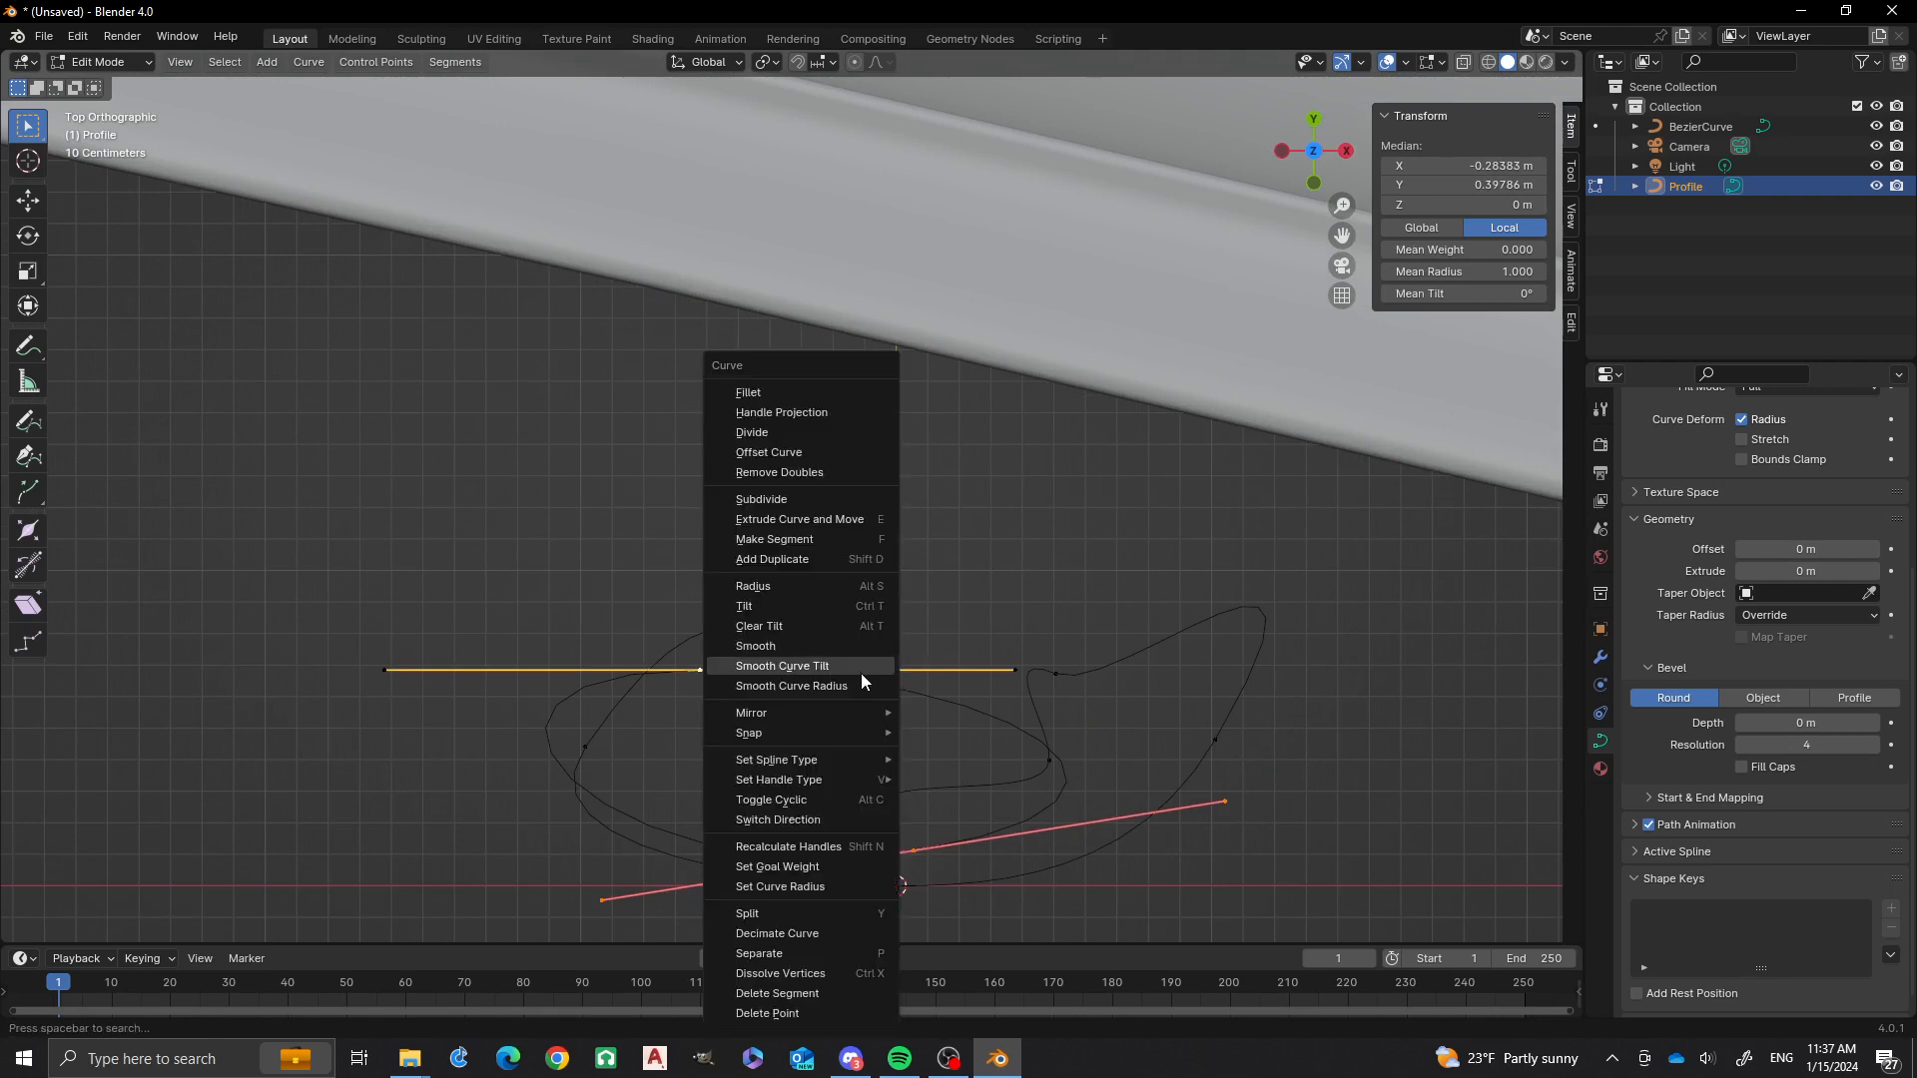
pyautogui.click(797, 501)
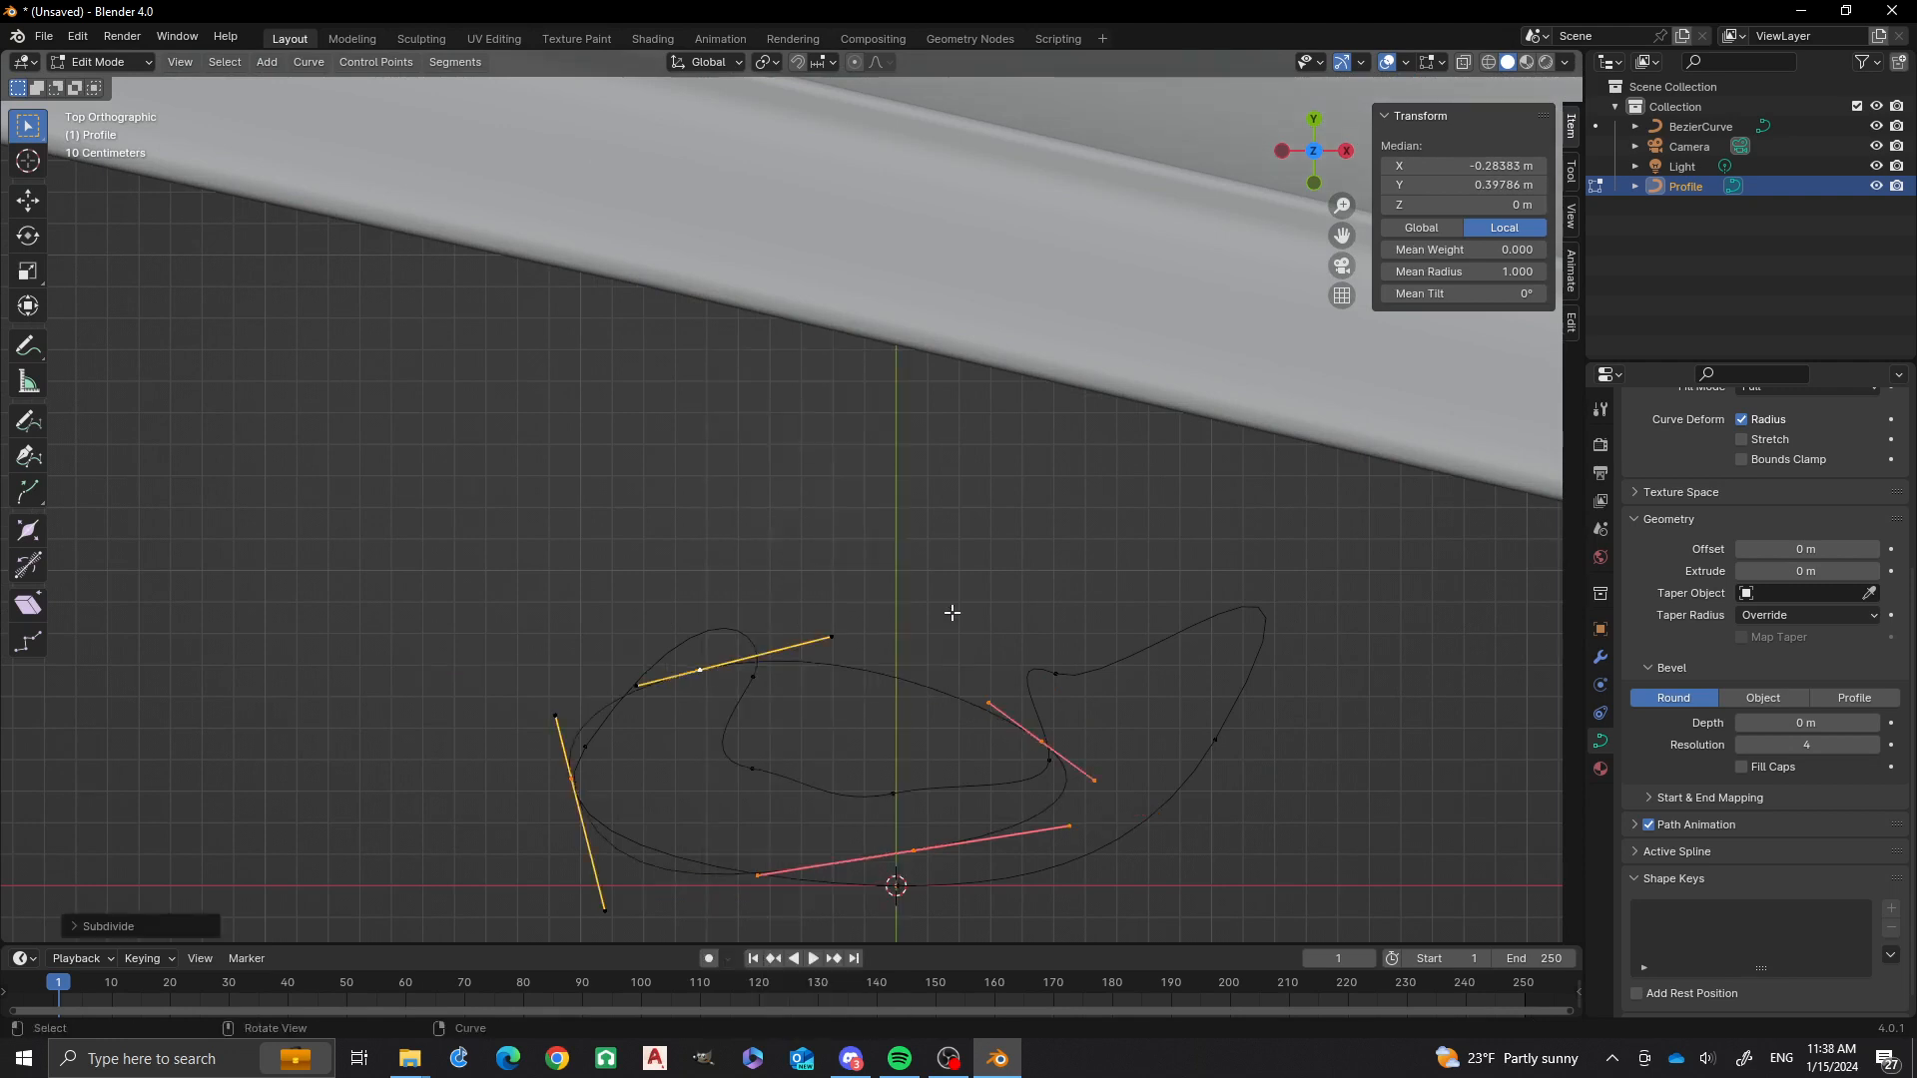
# Move the inner spline's right point to about X 0.84 m, Y 0.53 m and its left point to about X -0.84 m, Y 0.41 m.
pyautogui.keyDown('shift'); pyautogui.moveTo(726, 532); pyautogui.dragTo(650, 381, button='middle'); pyautogui.keyUp('shift')
pyautogui.scroll(1, 874, 524)
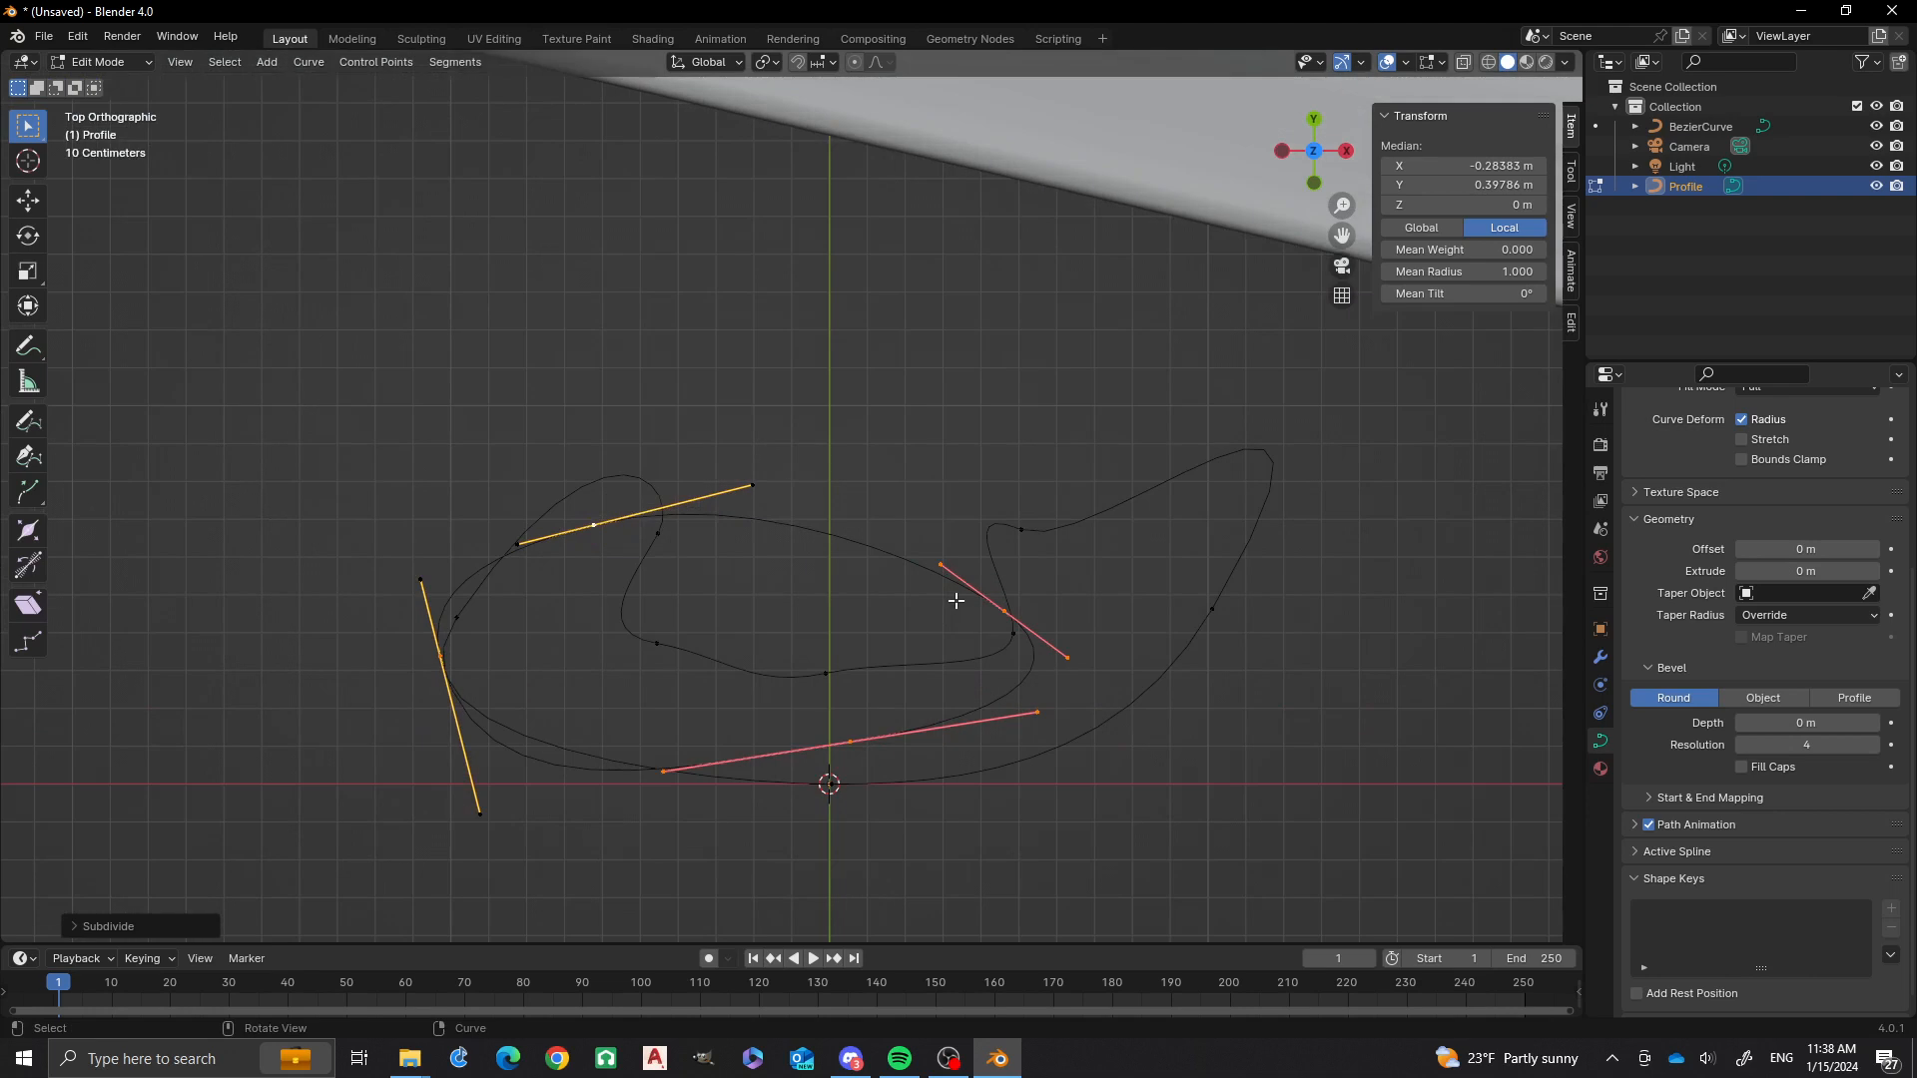
pyautogui.click(991, 609)
pyautogui.moveTo(990, 609); pyautogui.dragTo(1132, 585)
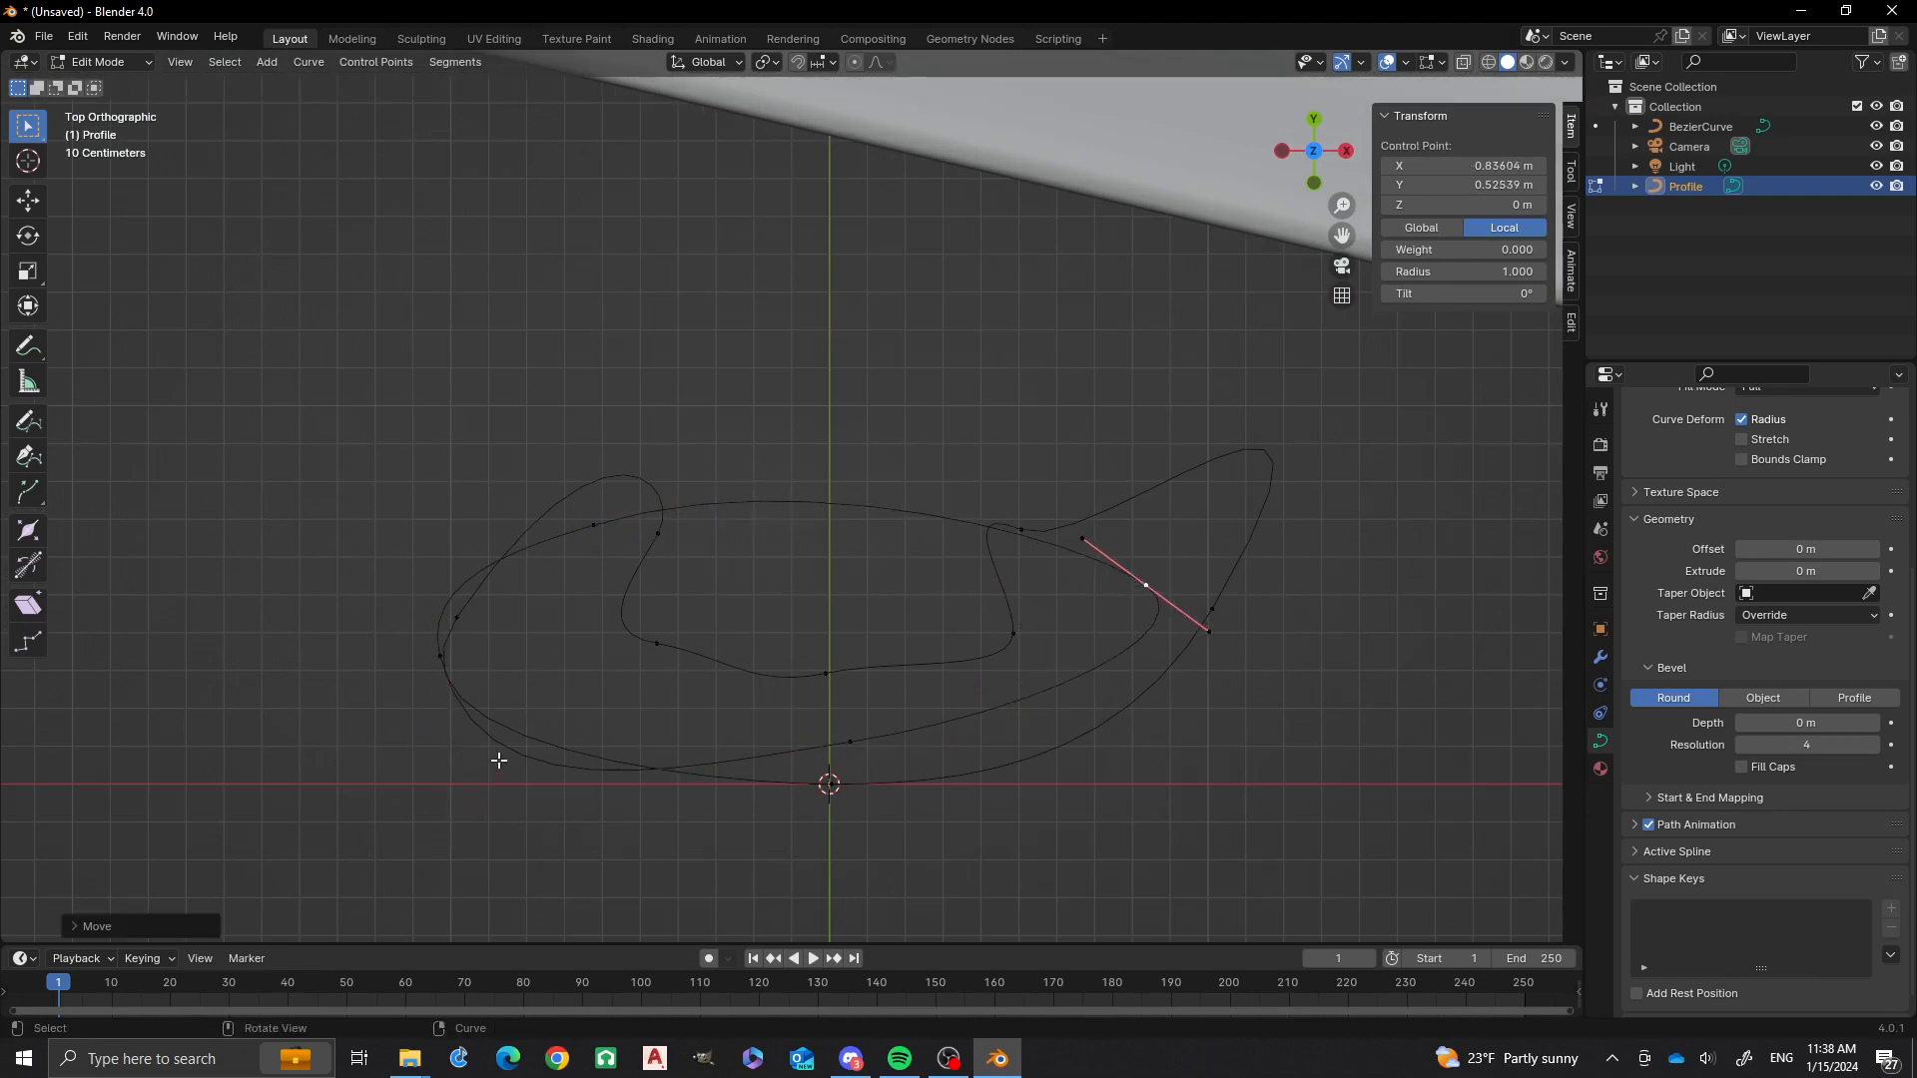
pyautogui.click(477, 721)
pyautogui.click(439, 651)
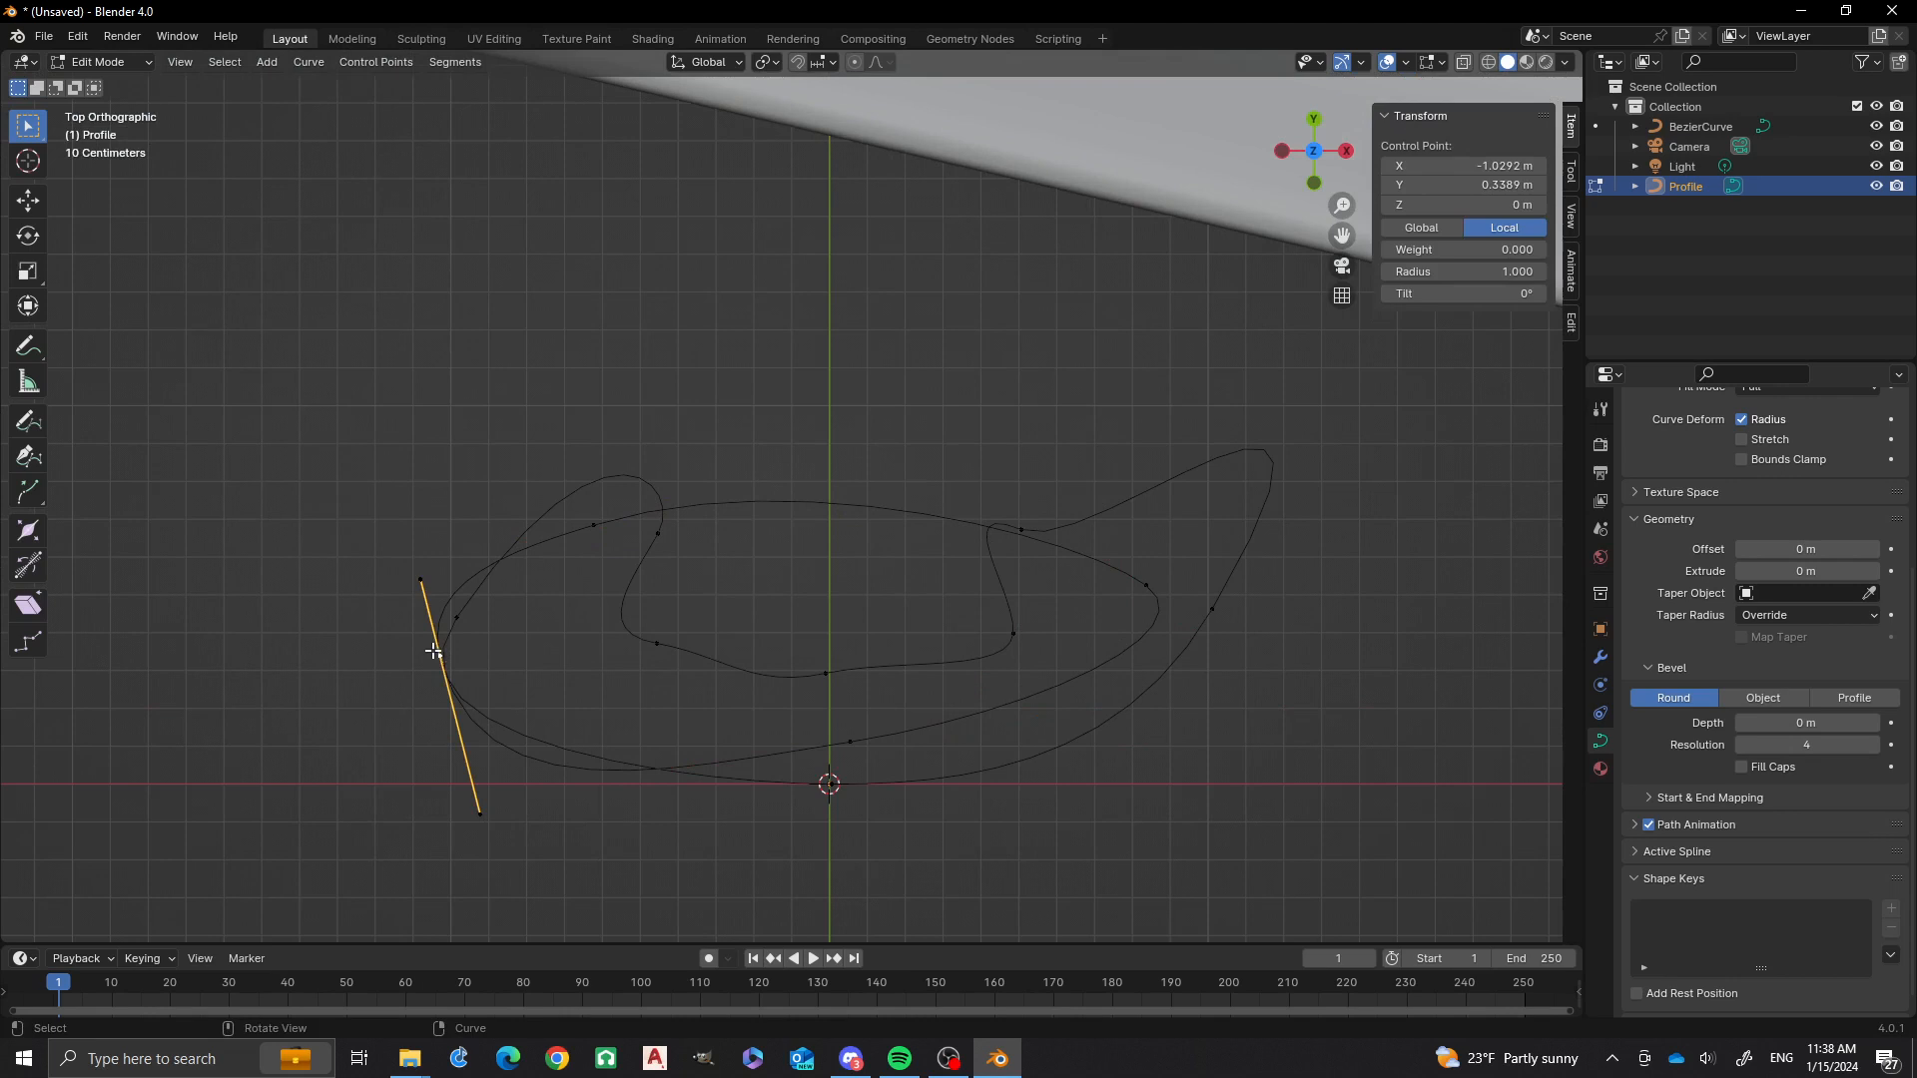
pyautogui.press('g')
pyautogui.click(592, 631)
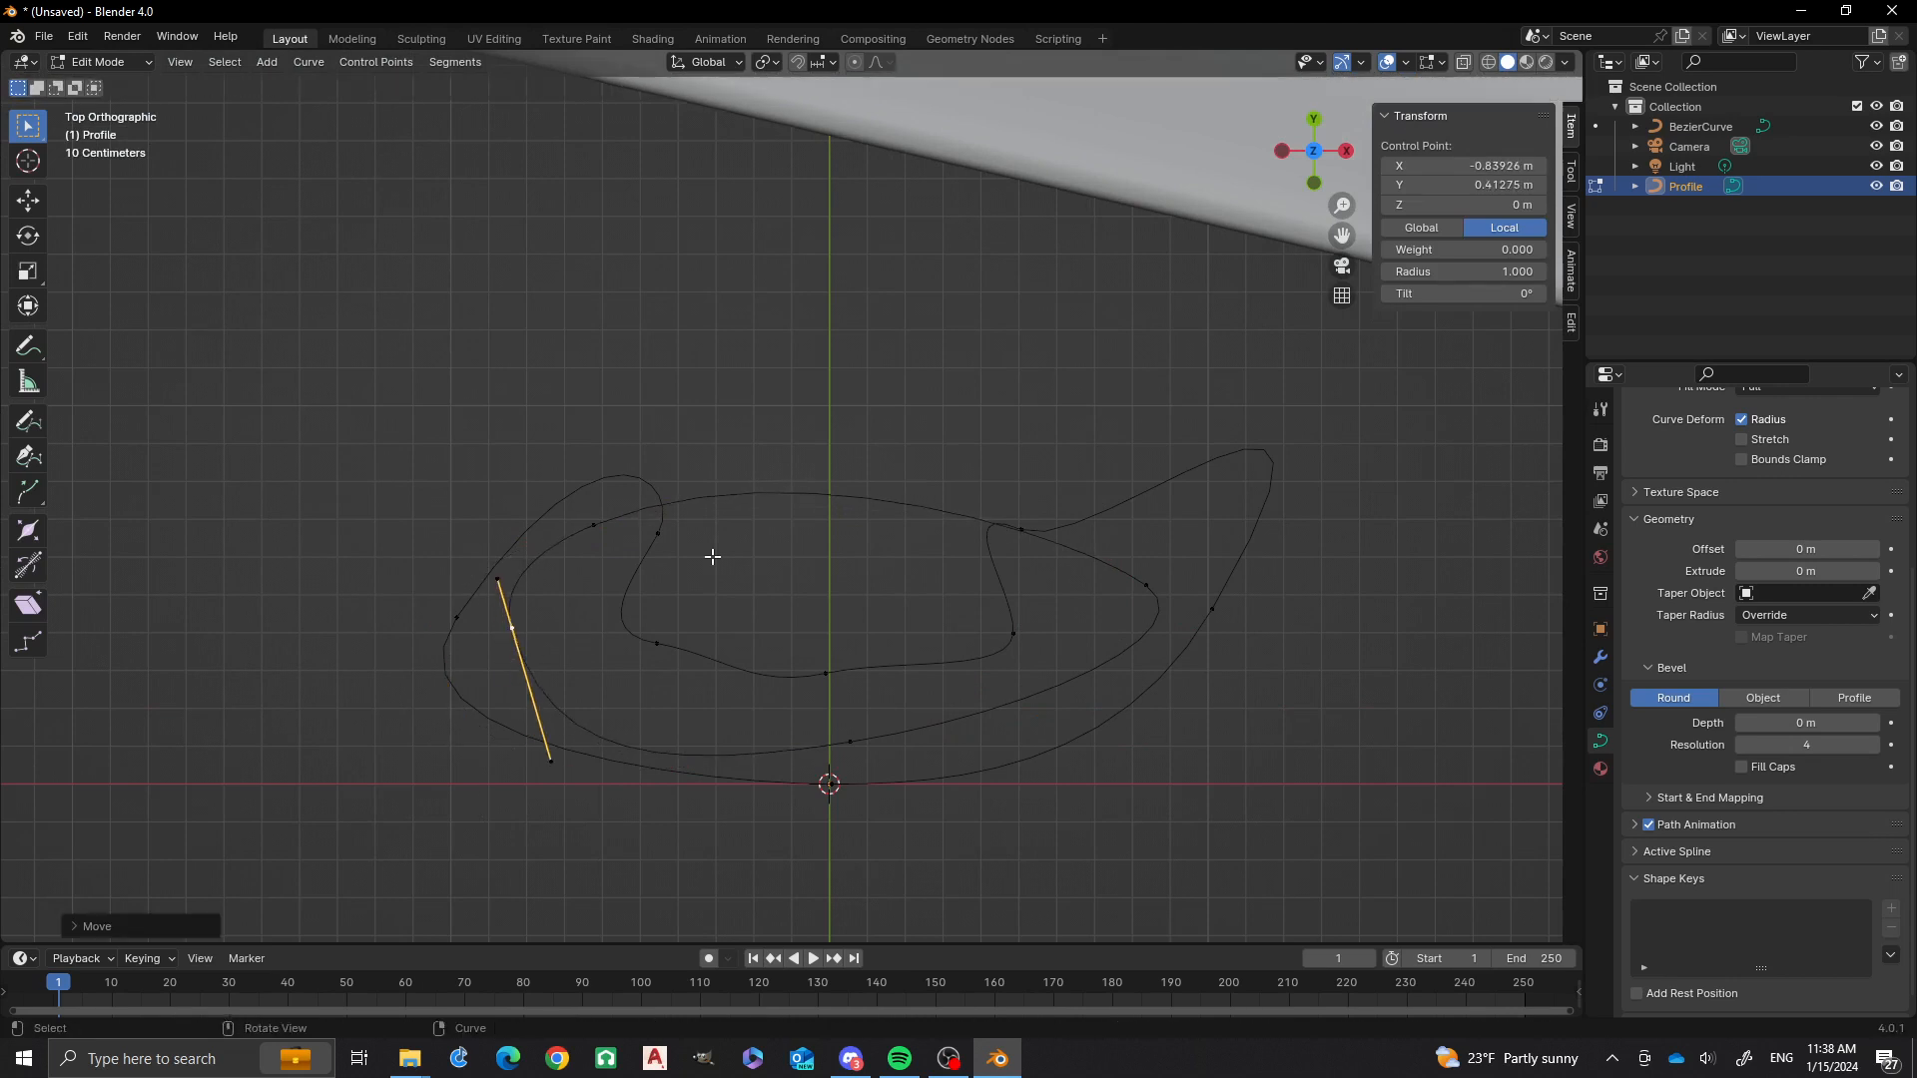
# Subdivide the inner spline's upper segment and move the new middle point down to about X -0.05 m, Y 0.25 m.
pyautogui.click(589, 521)
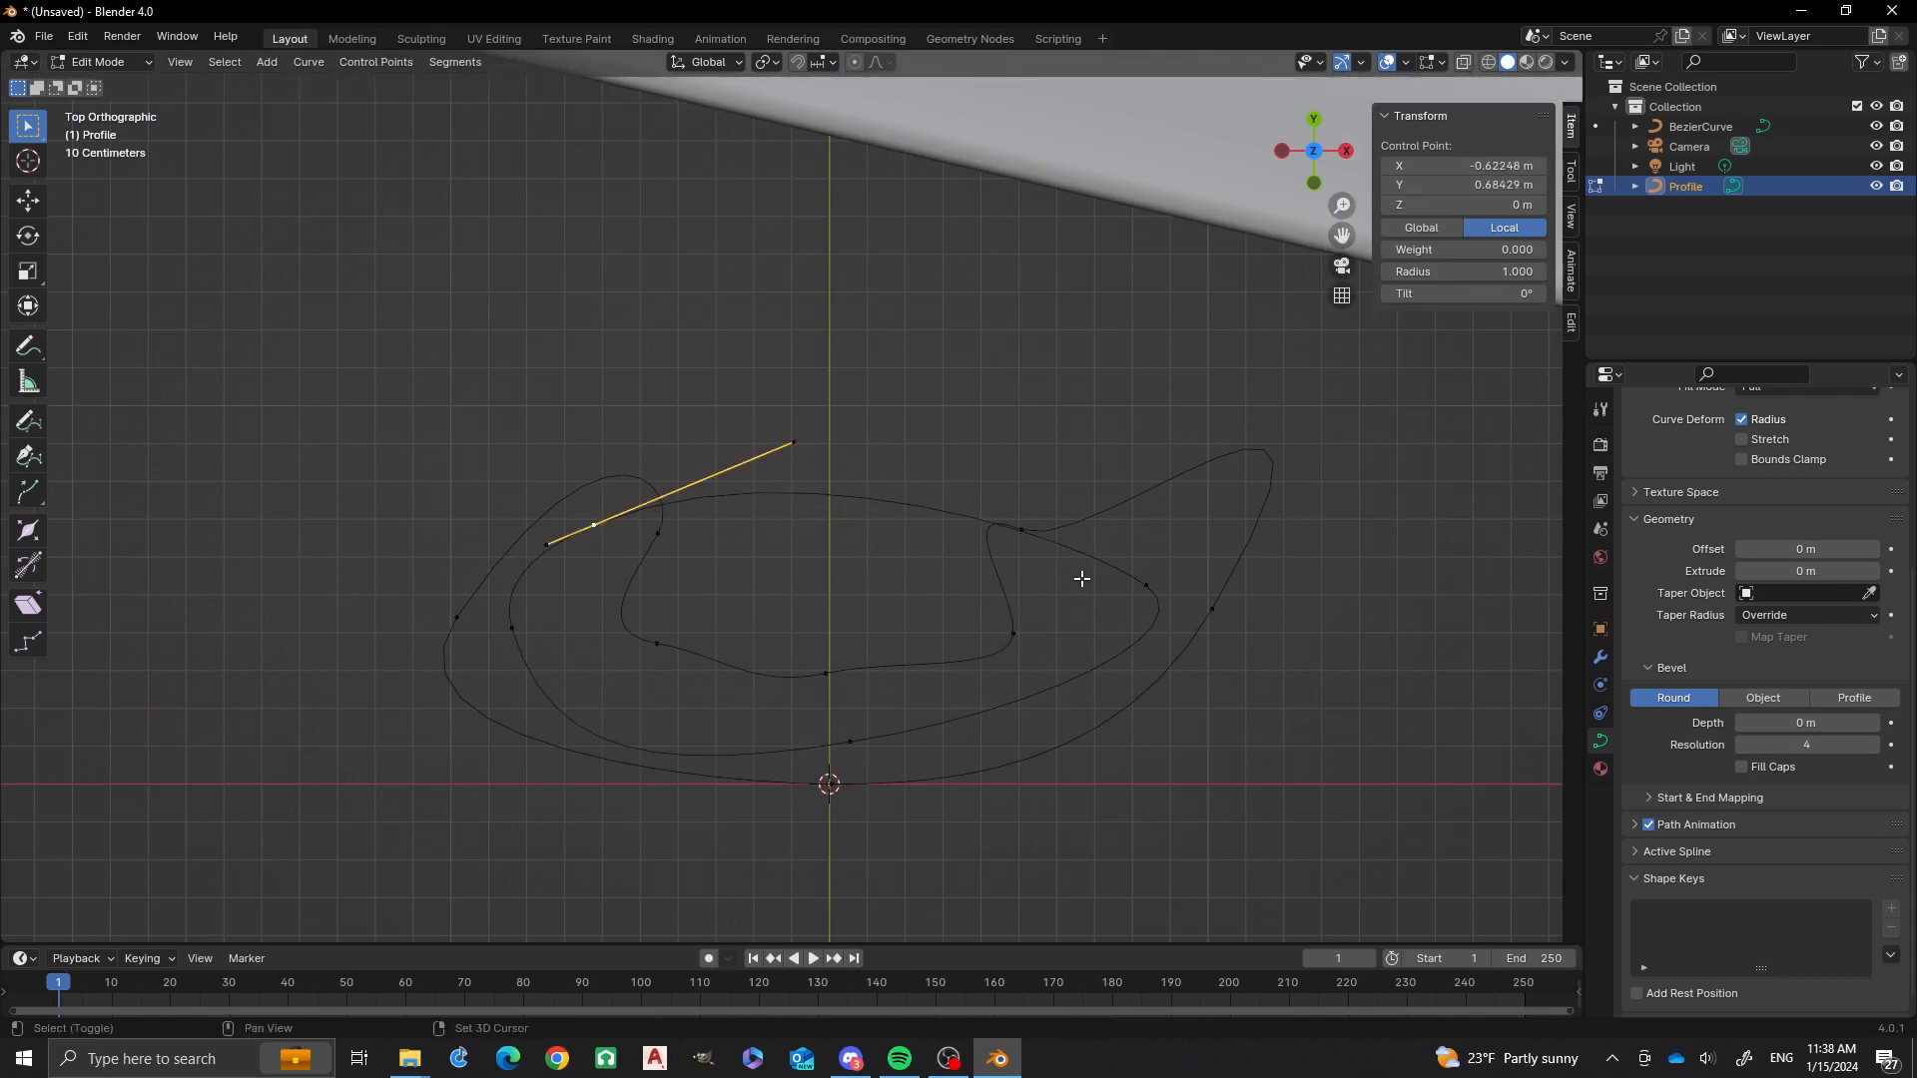
pyautogui.keyDown('shift'); pyautogui.click(1138, 581); pyautogui.keyUp('shift')
pyautogui.rightClick(885, 506)
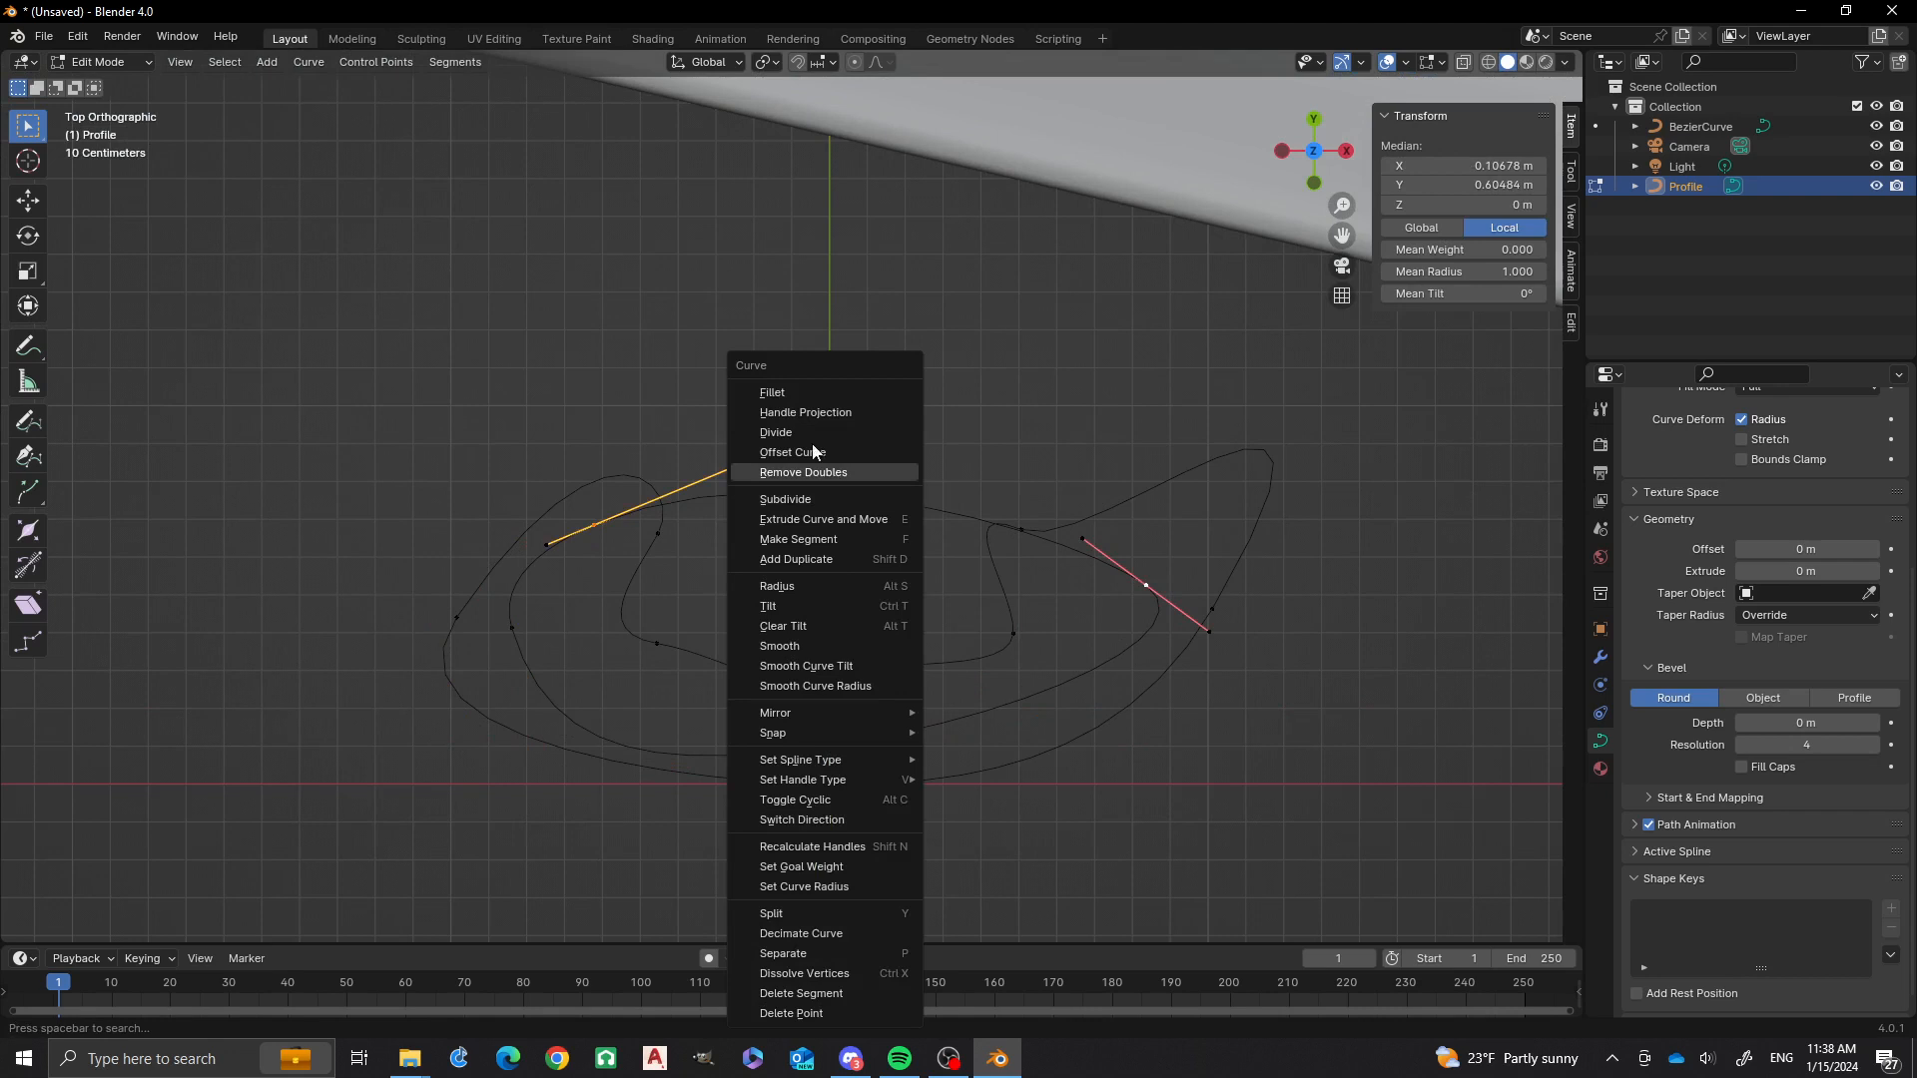
pyautogui.click(805, 499)
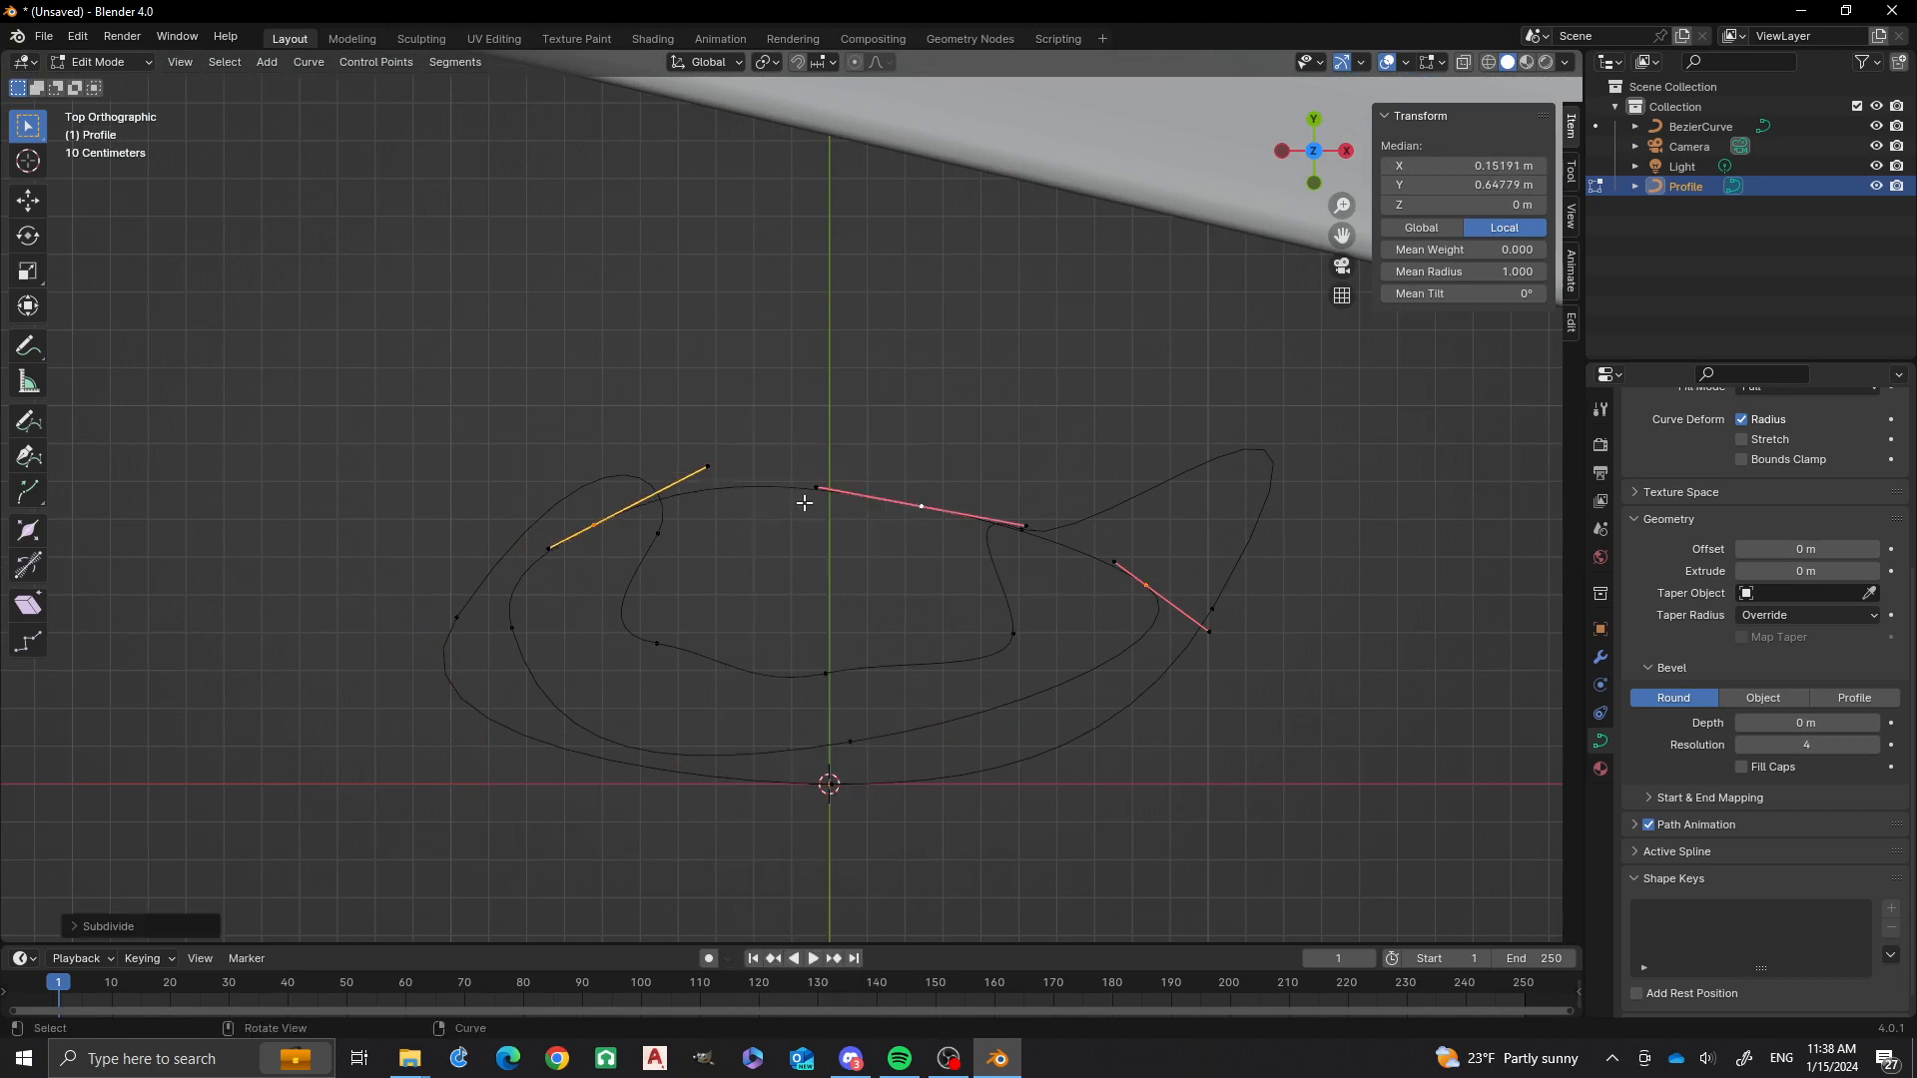
pyautogui.click(920, 506)
pyautogui.moveTo(920, 507); pyautogui.dragTo(809, 691)
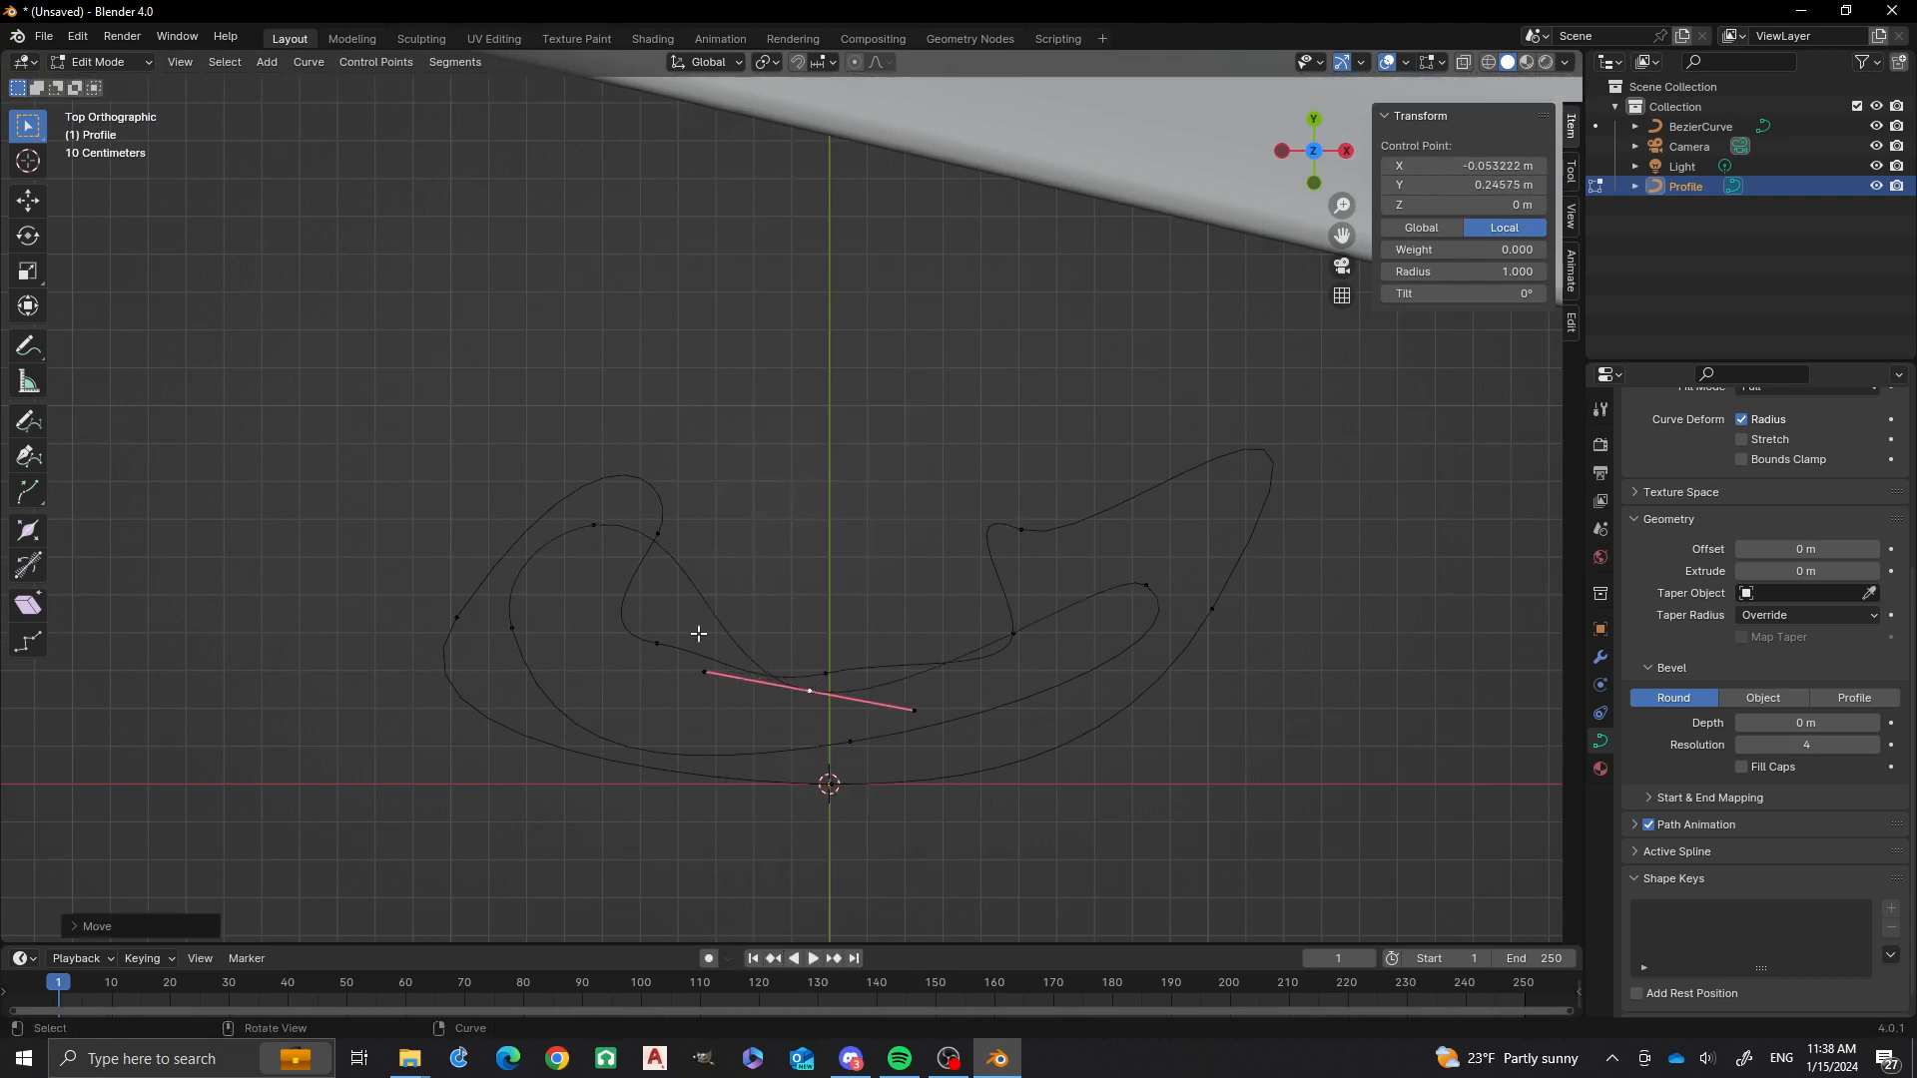
# Scale down the handles of the inner spline's upper-left point and of its right tip point to tighten both curves.
pyautogui.click(596, 527)
pyautogui.press('s')
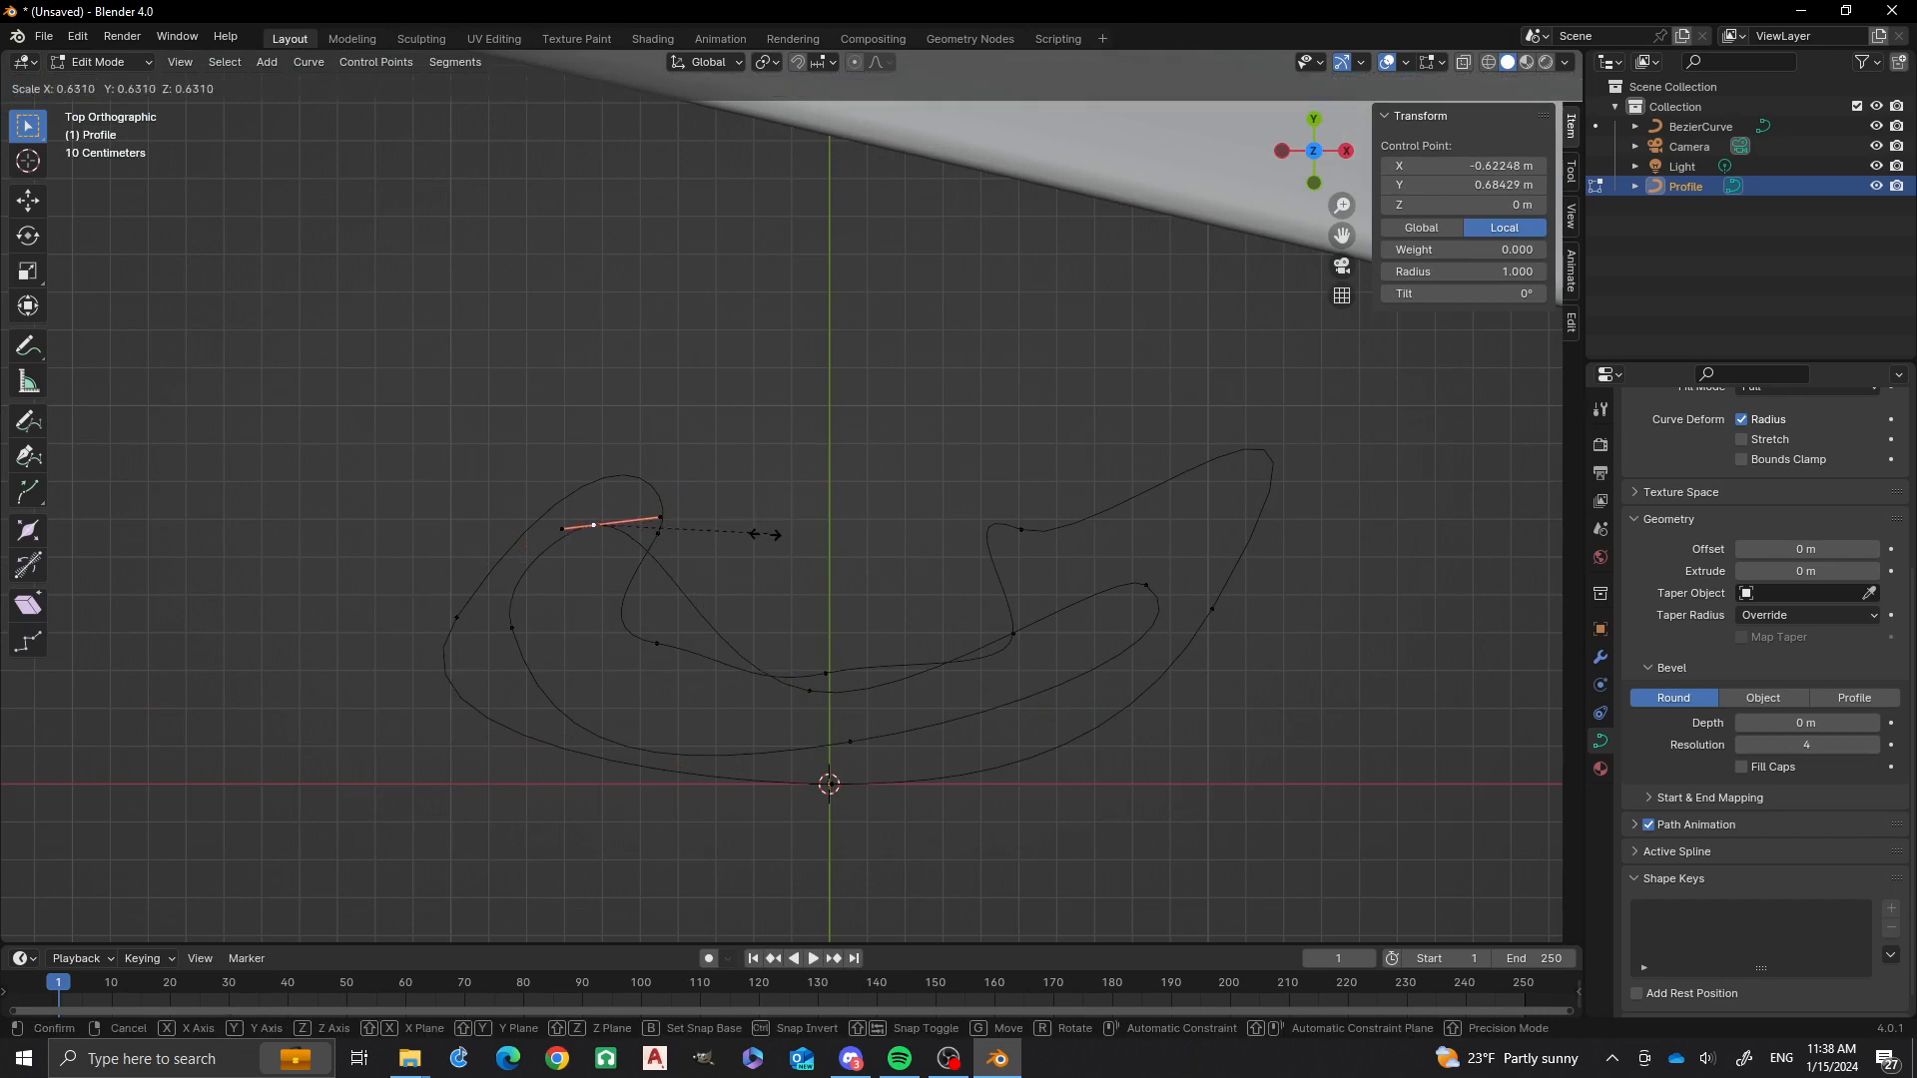
pyautogui.click(733, 542)
pyautogui.click(1141, 585)
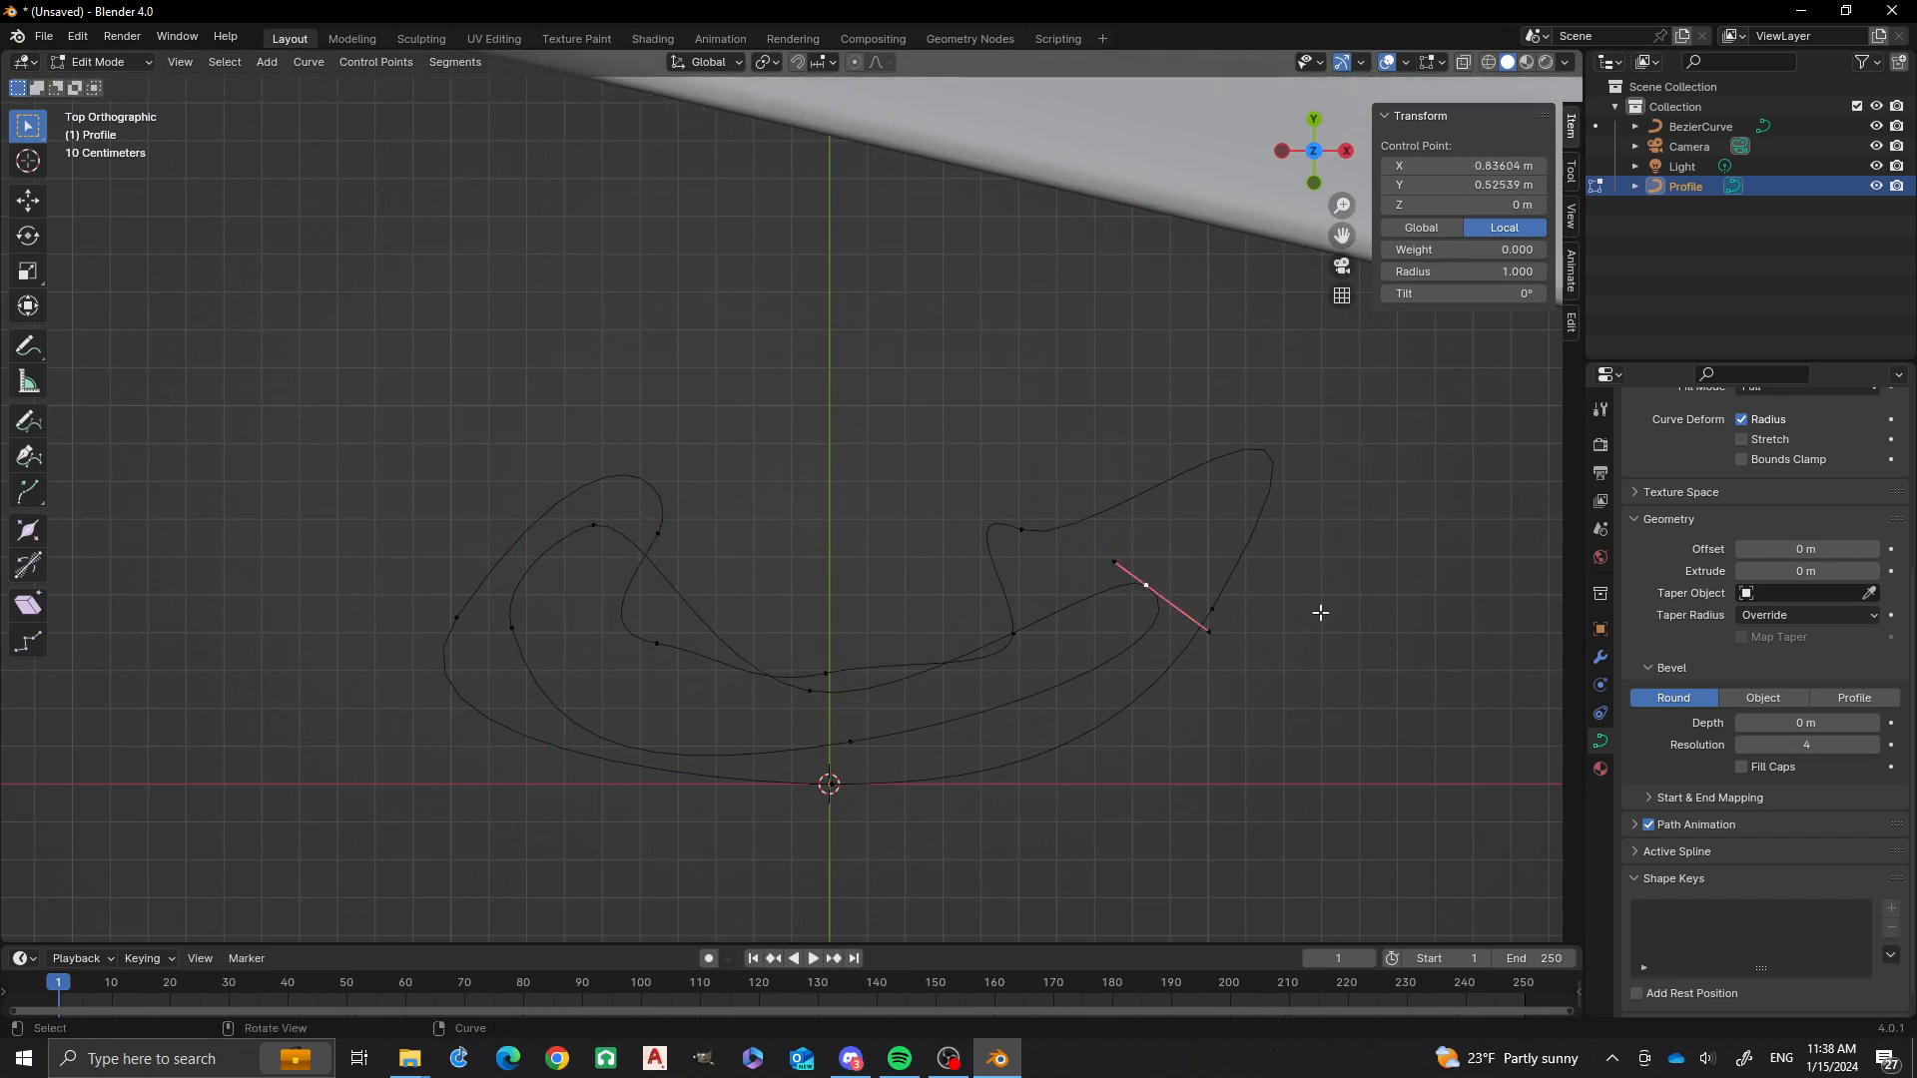
pyautogui.press('s')
pyautogui.click(1361, 641)
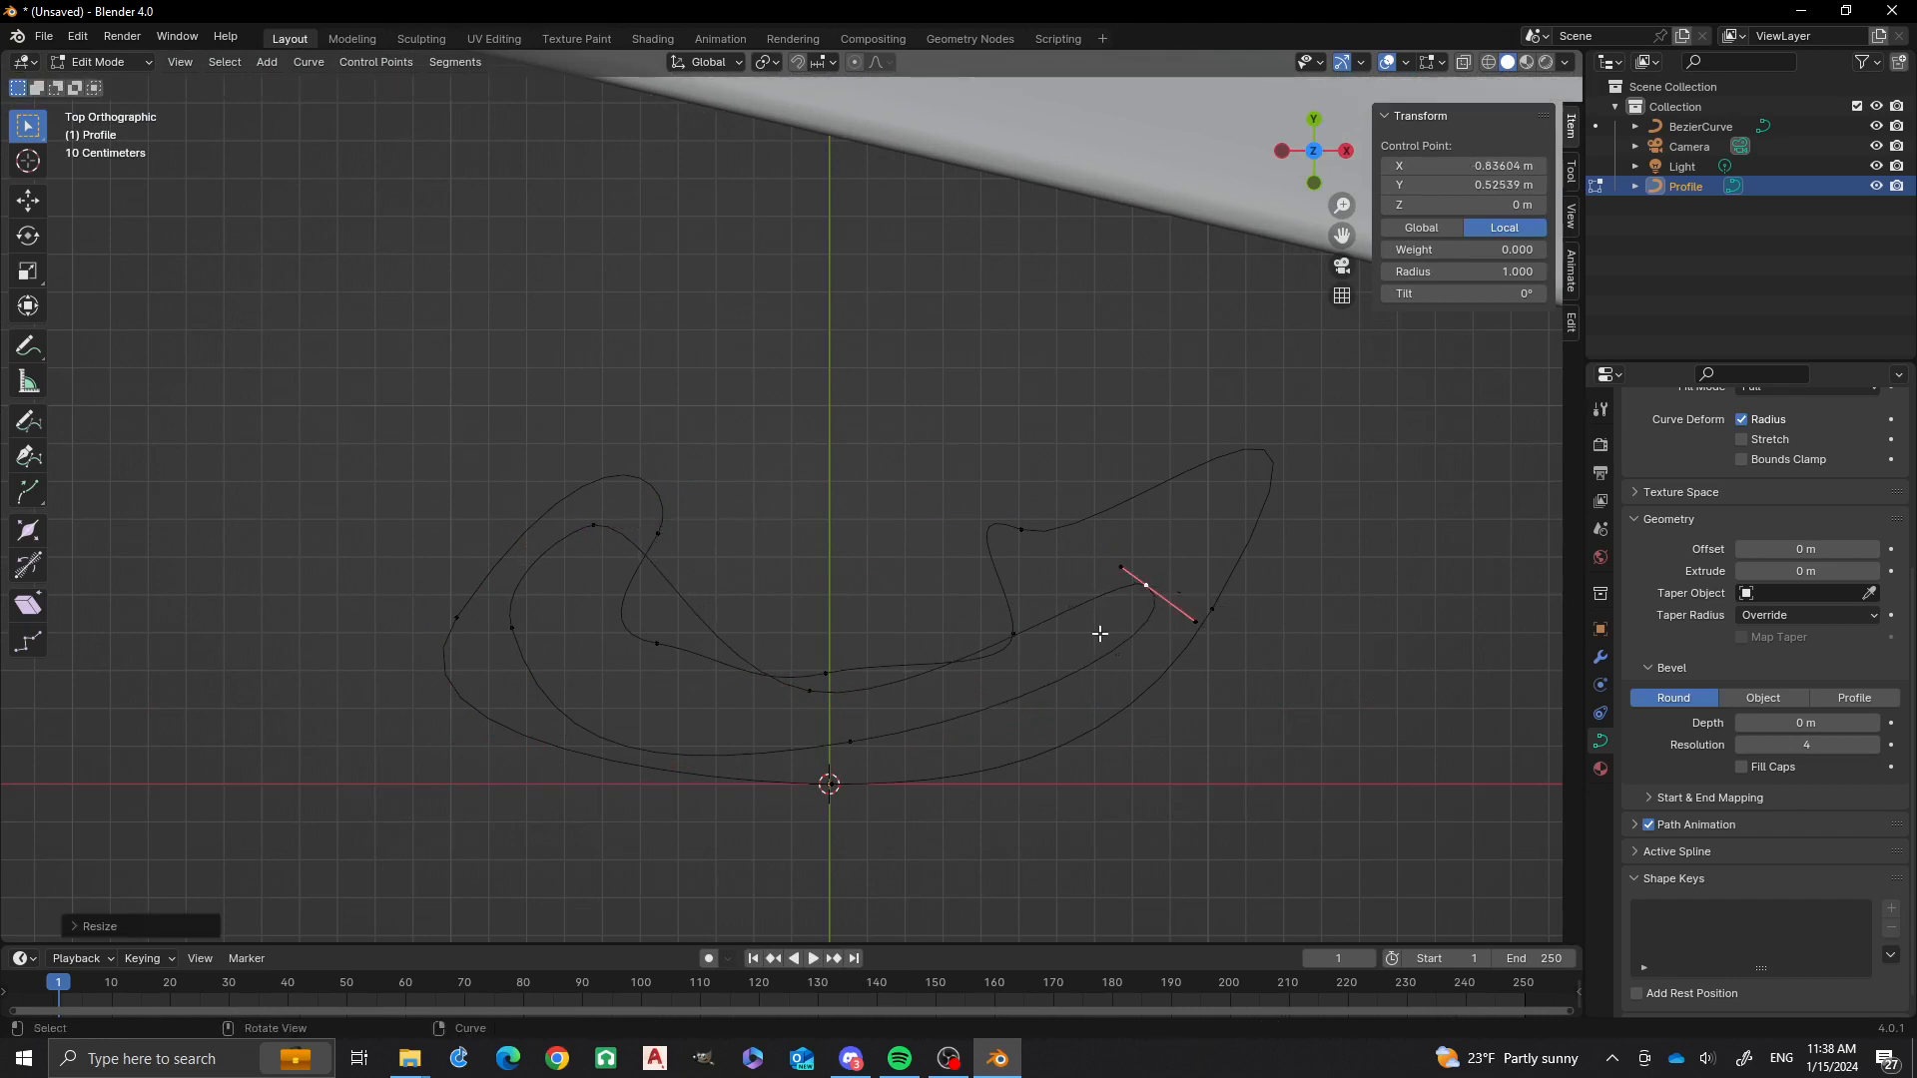
# Subdivide the inner spline's segment between the upper middle point and the right tip and move the new point to about X 0.51 m, Y 0.33 m.
pyautogui.click(824, 697)
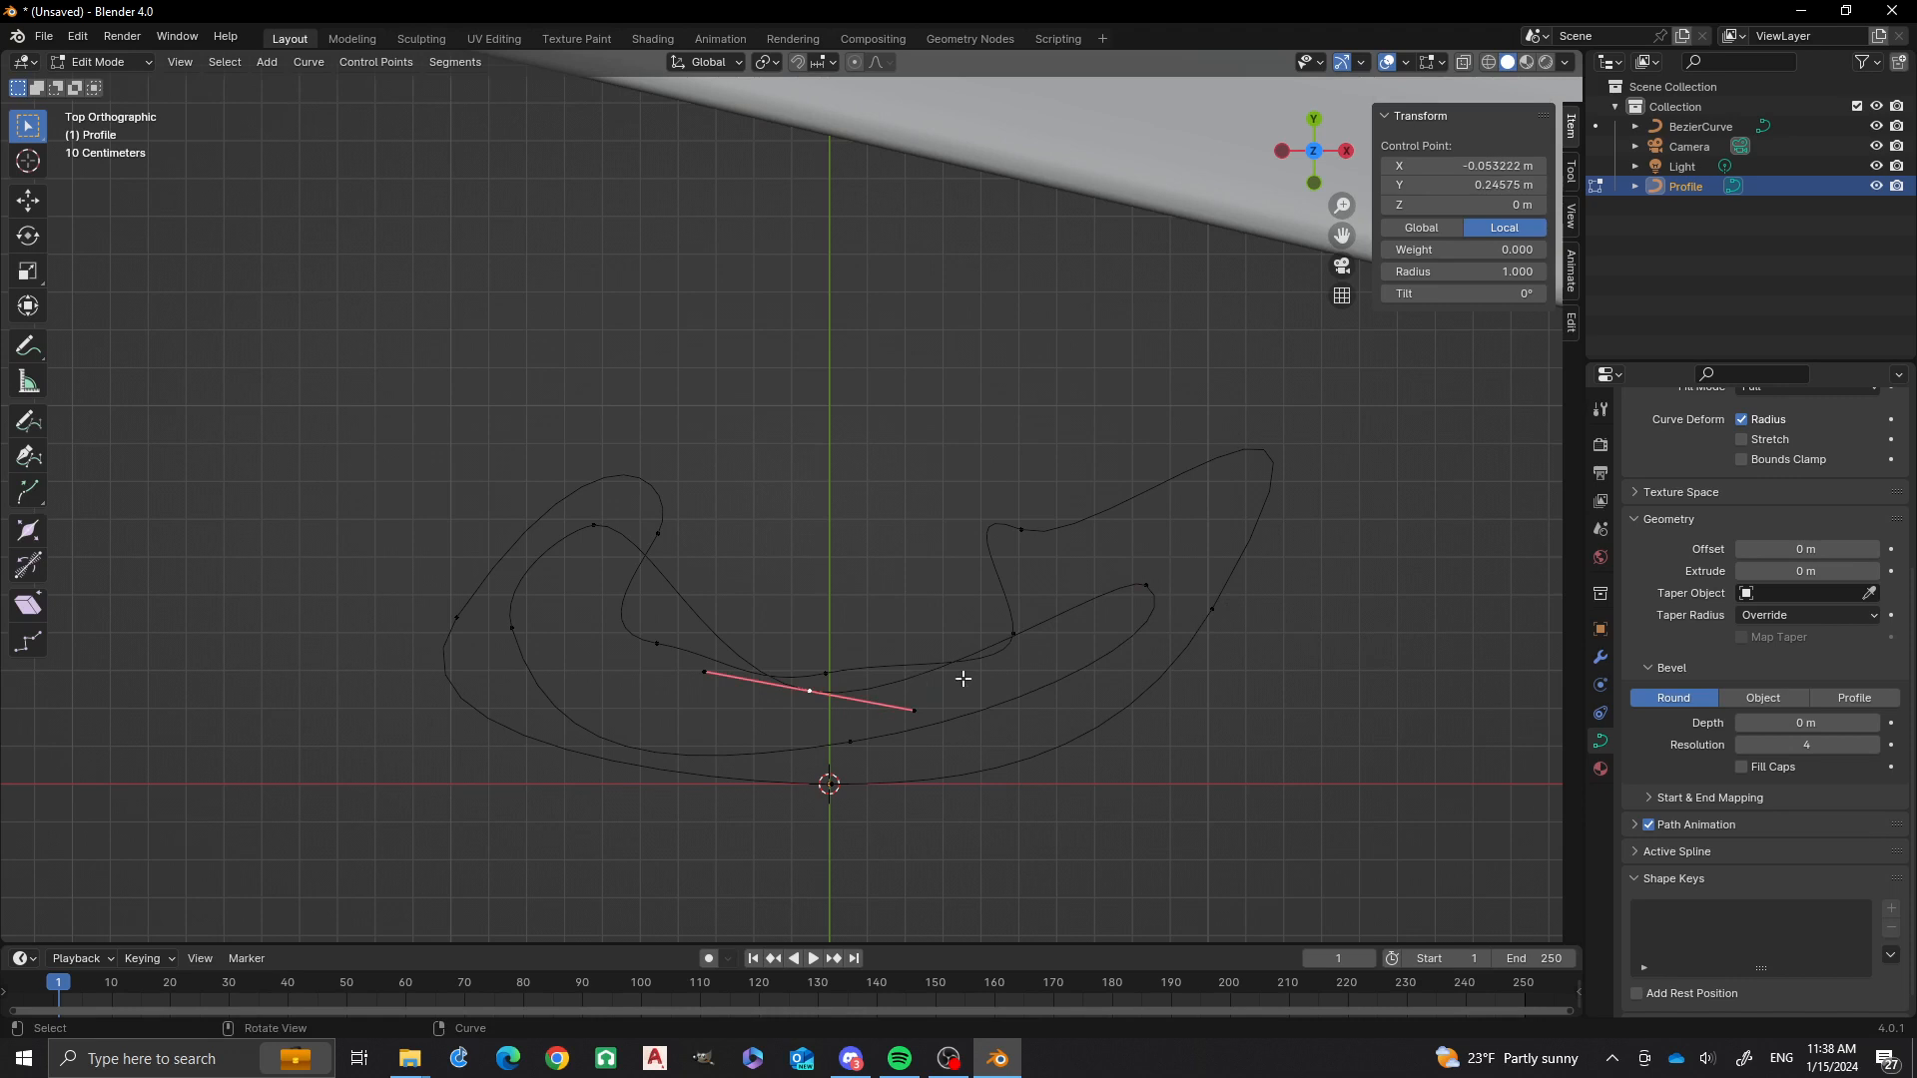
pyautogui.keyDown('shift'); pyautogui.click(1144, 585); pyautogui.keyUp('shift')
pyautogui.rightClick(1059, 615)
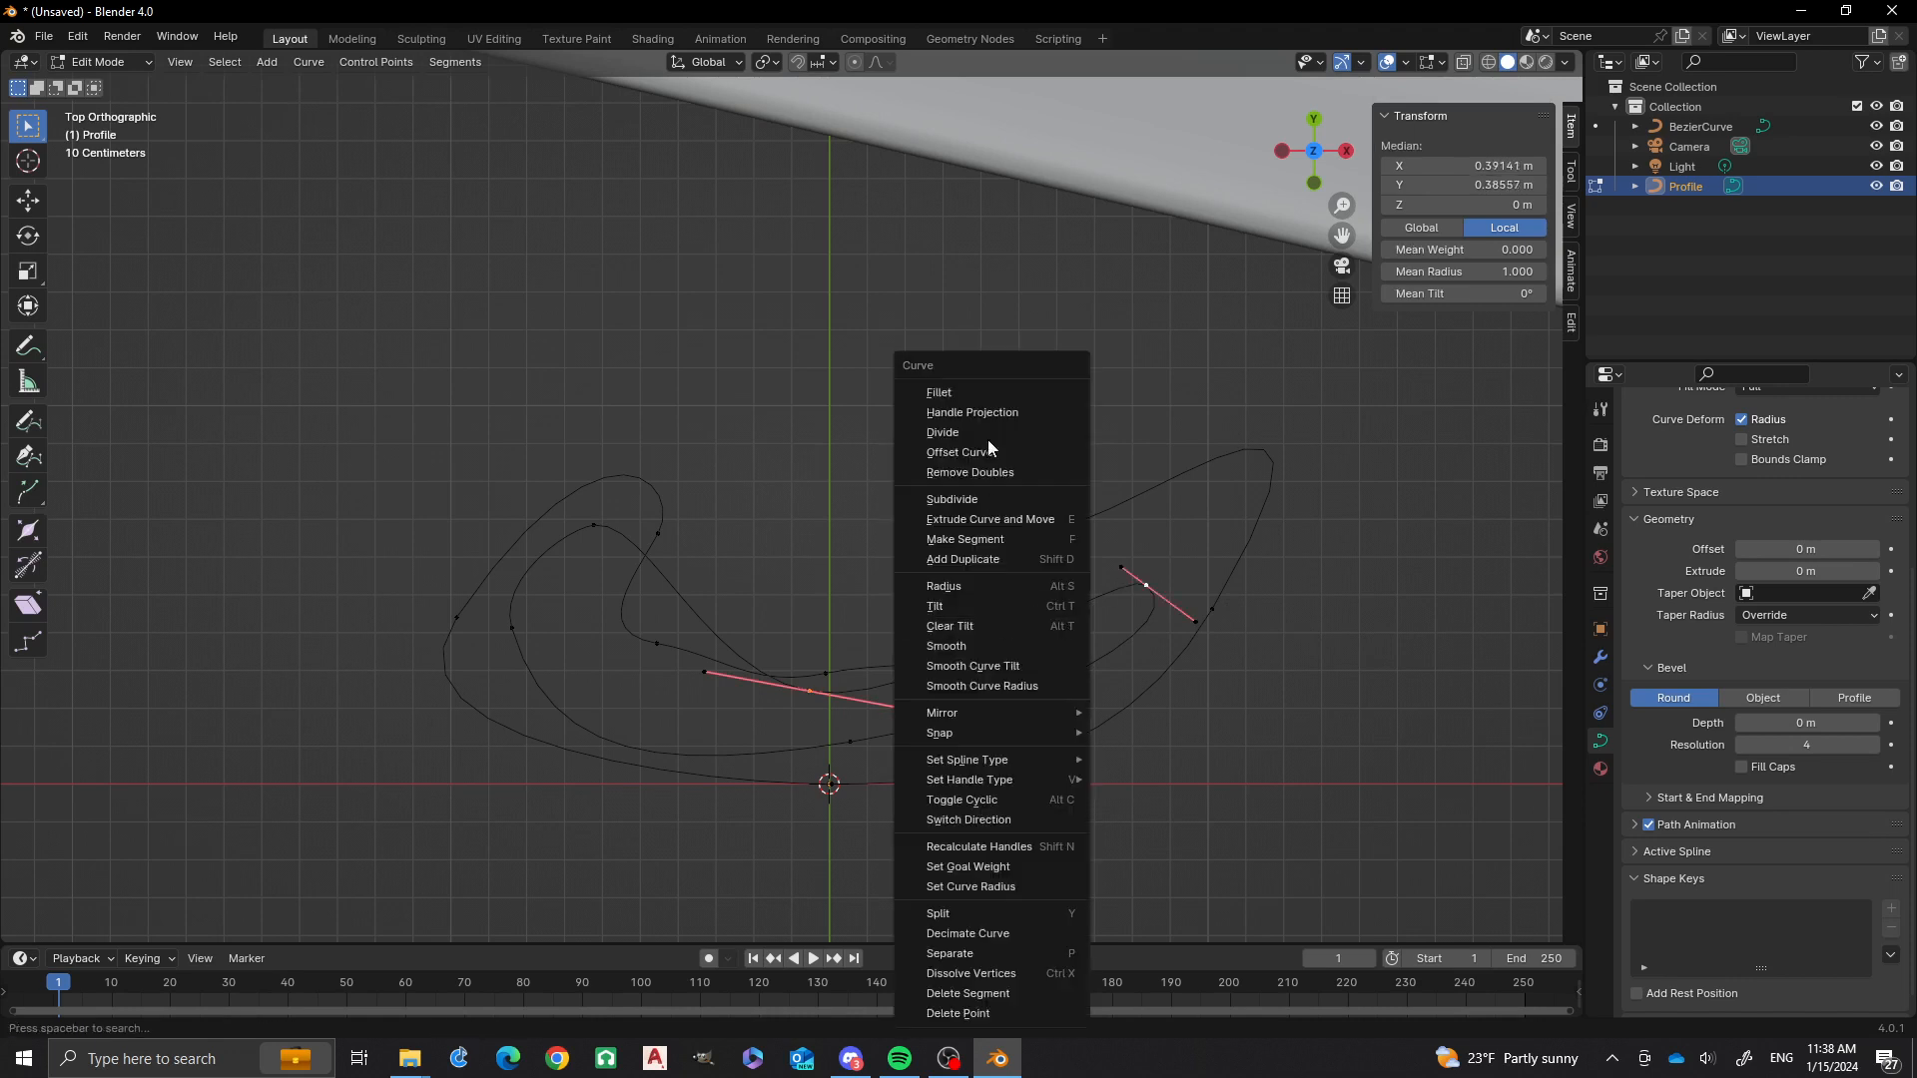
pyautogui.click(964, 499)
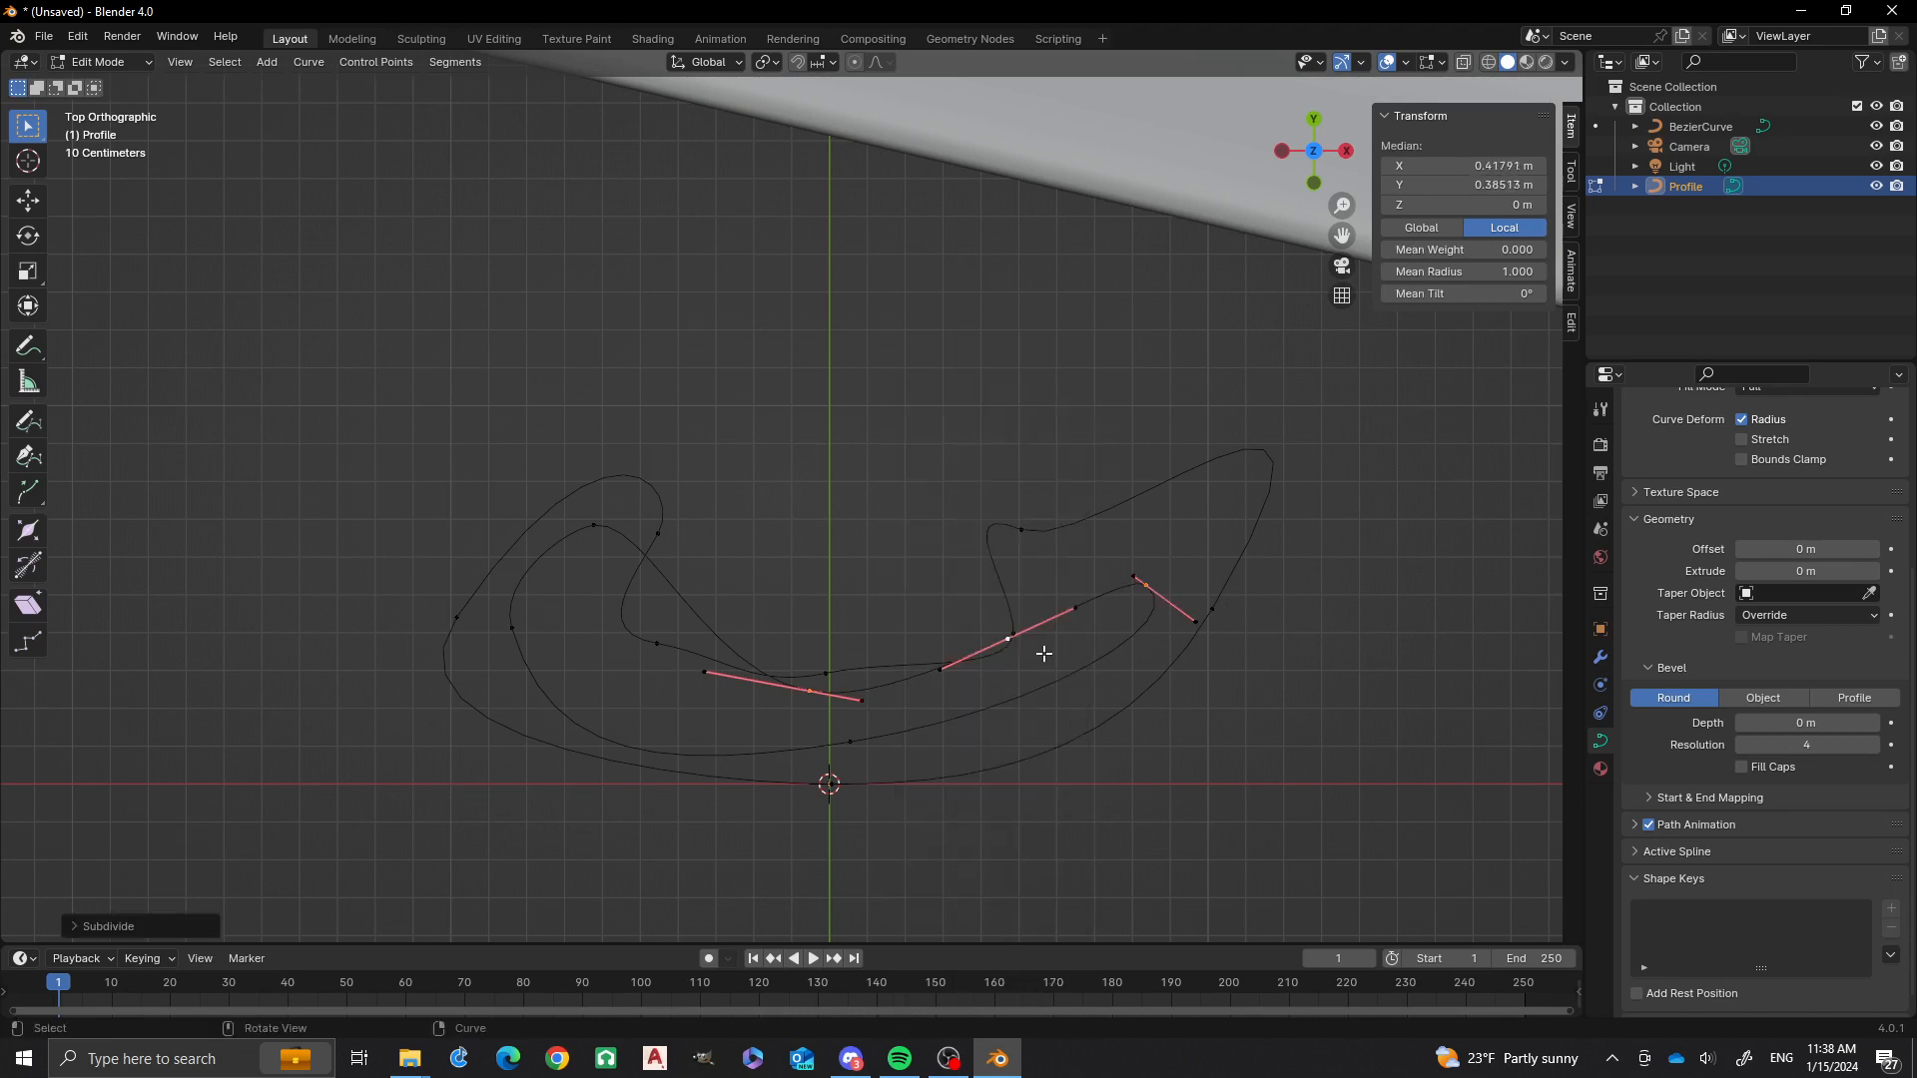
pyautogui.moveTo(1006, 647); pyautogui.dragTo(1016, 657)
pyautogui.click(1035, 632)
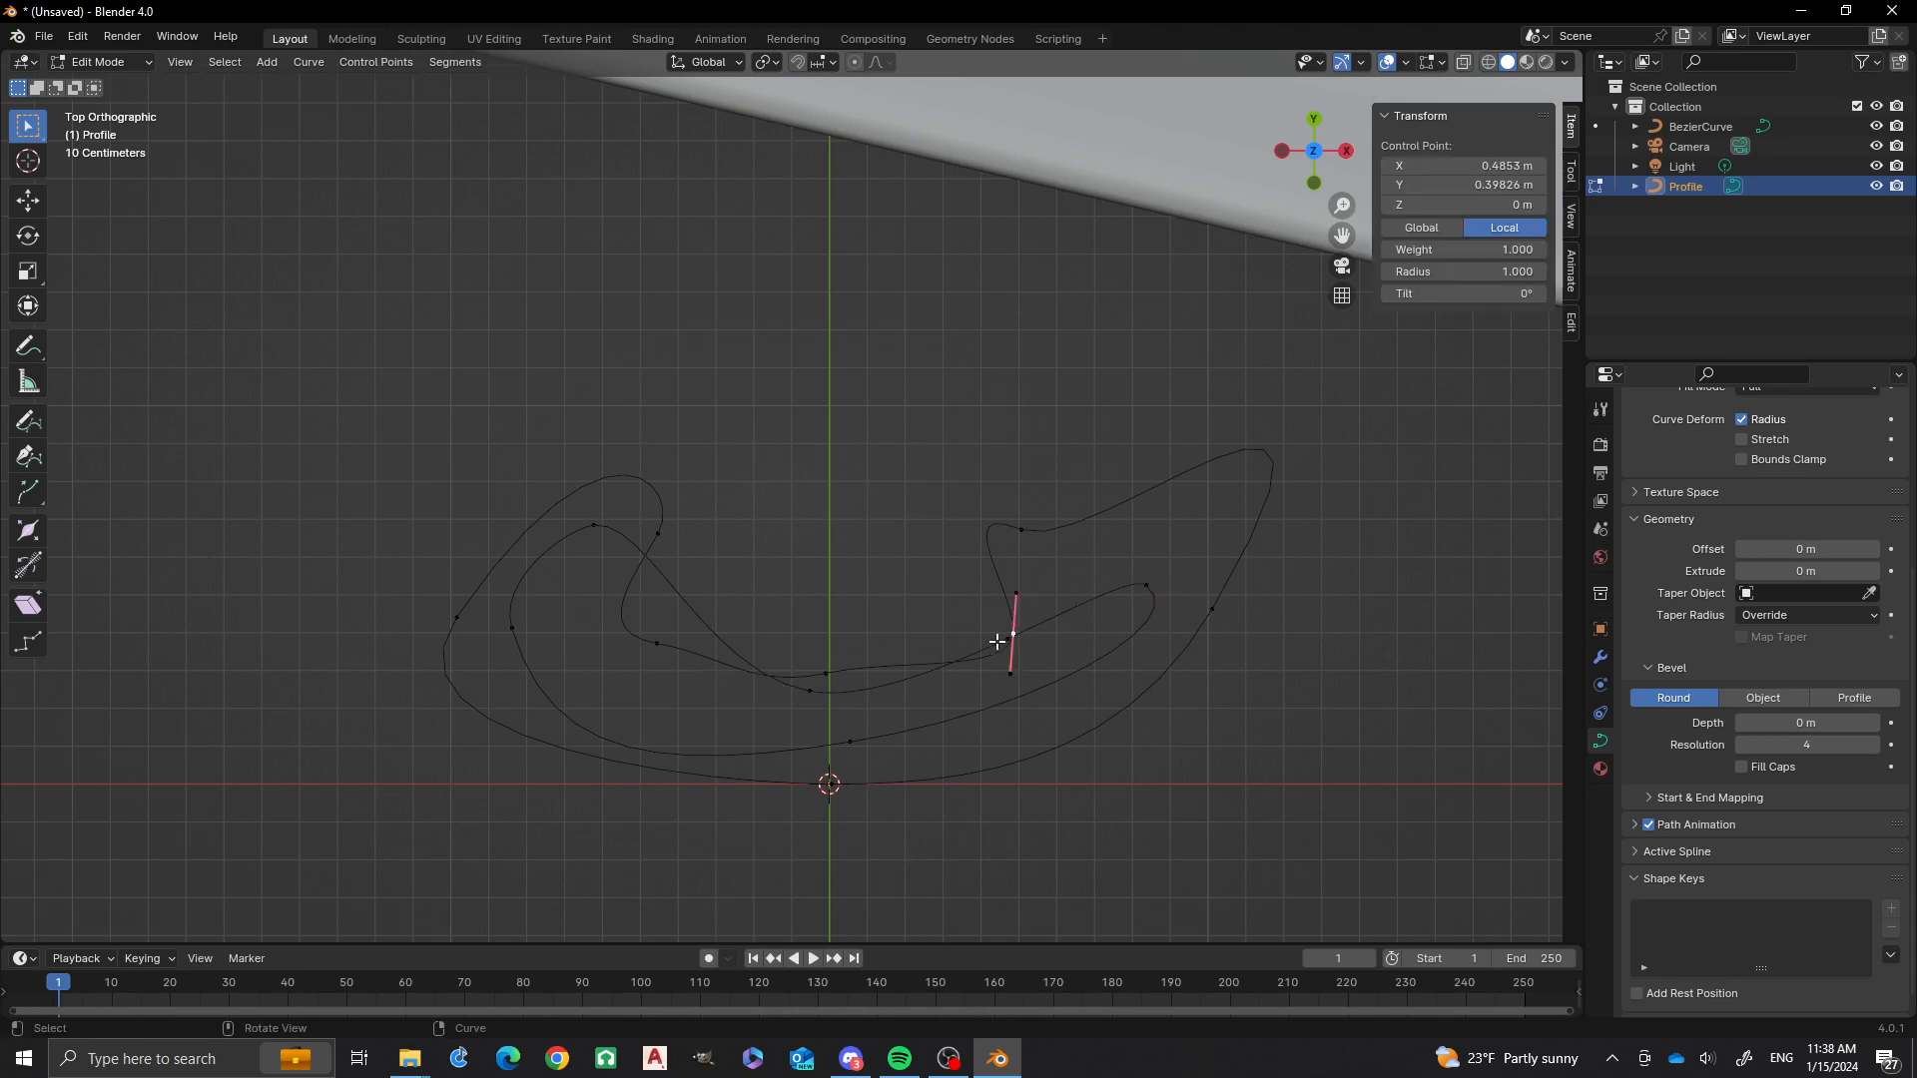
pyautogui.click(997, 649)
pyautogui.press('g')
pyautogui.click(1026, 656)
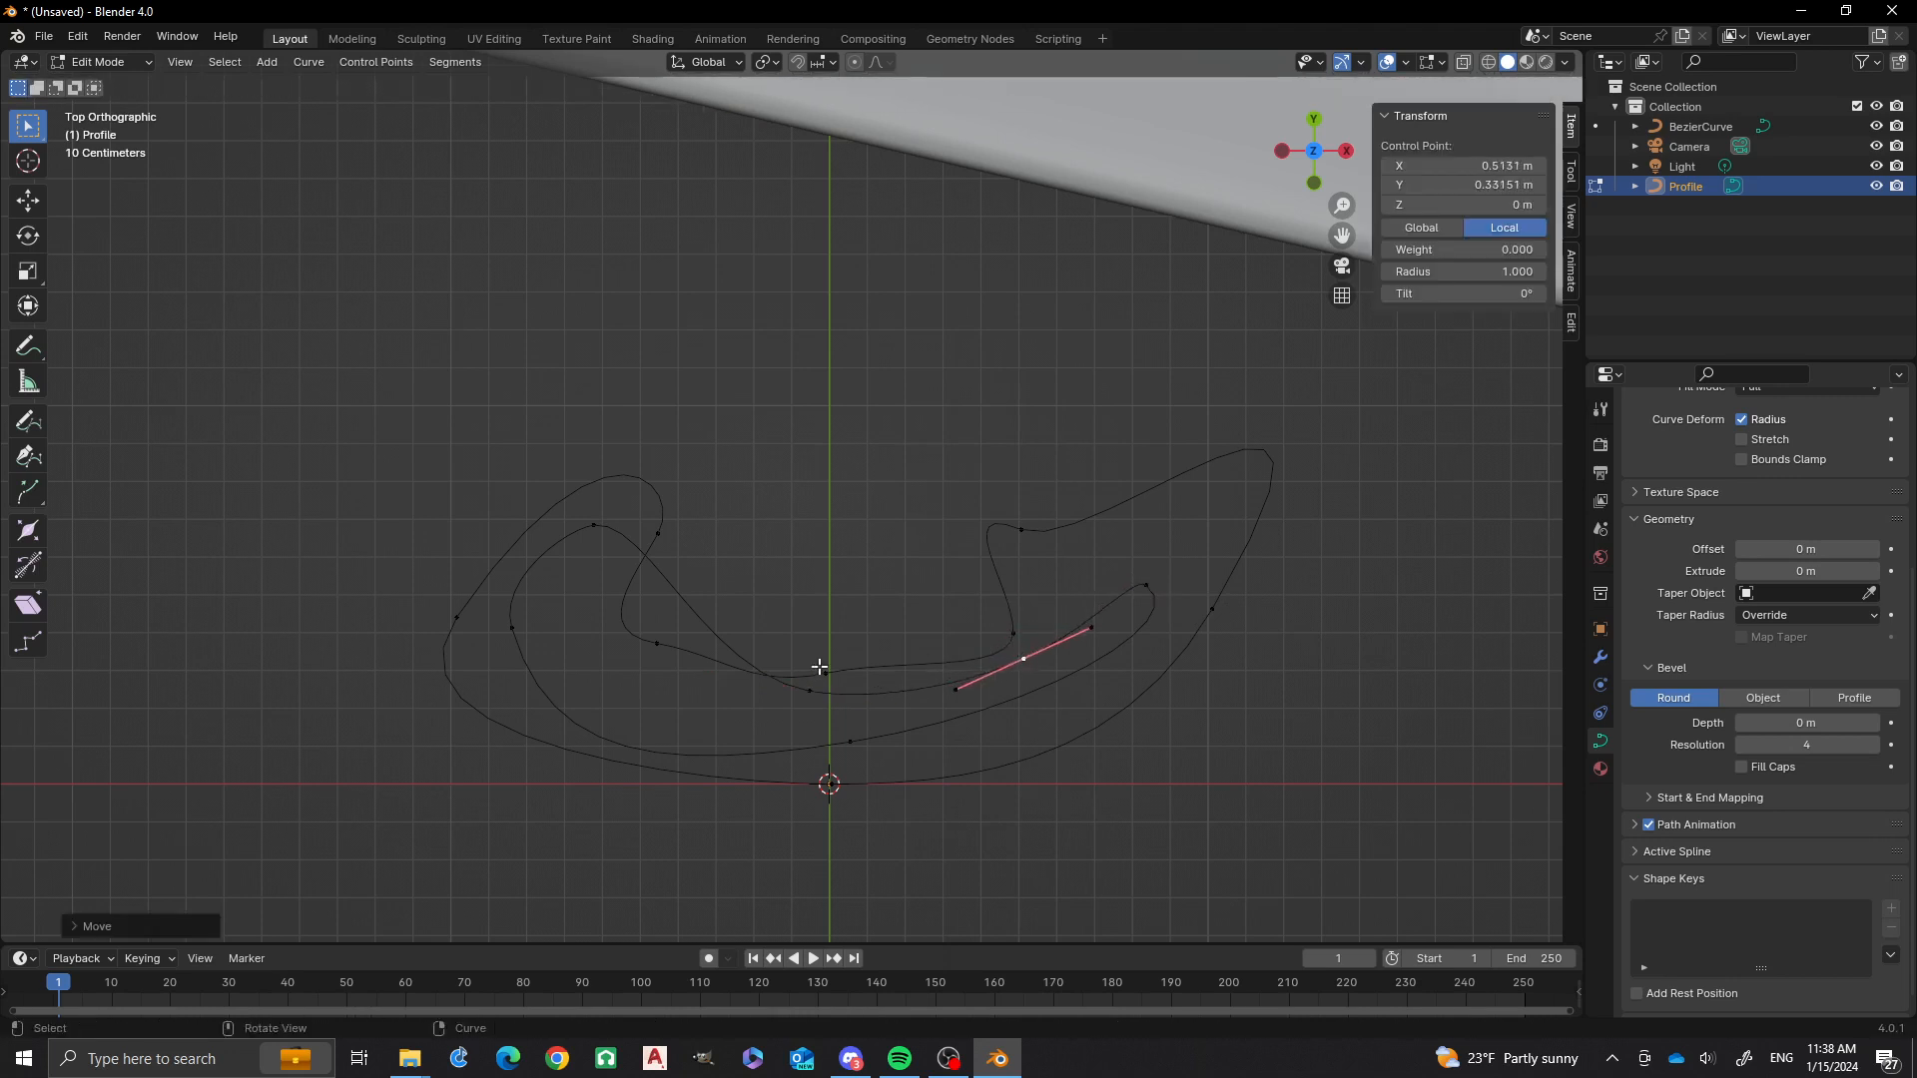
# Subdivide the inner spline's segment between the upper middle and upper-left points, move the new point to about X -0.54 m, Y 0.36 m, and deselect everything.
pyautogui.moveTo(819, 666); pyautogui.dragTo(959, 521, button='middle')
pyautogui.scroll(2, 877, 502)
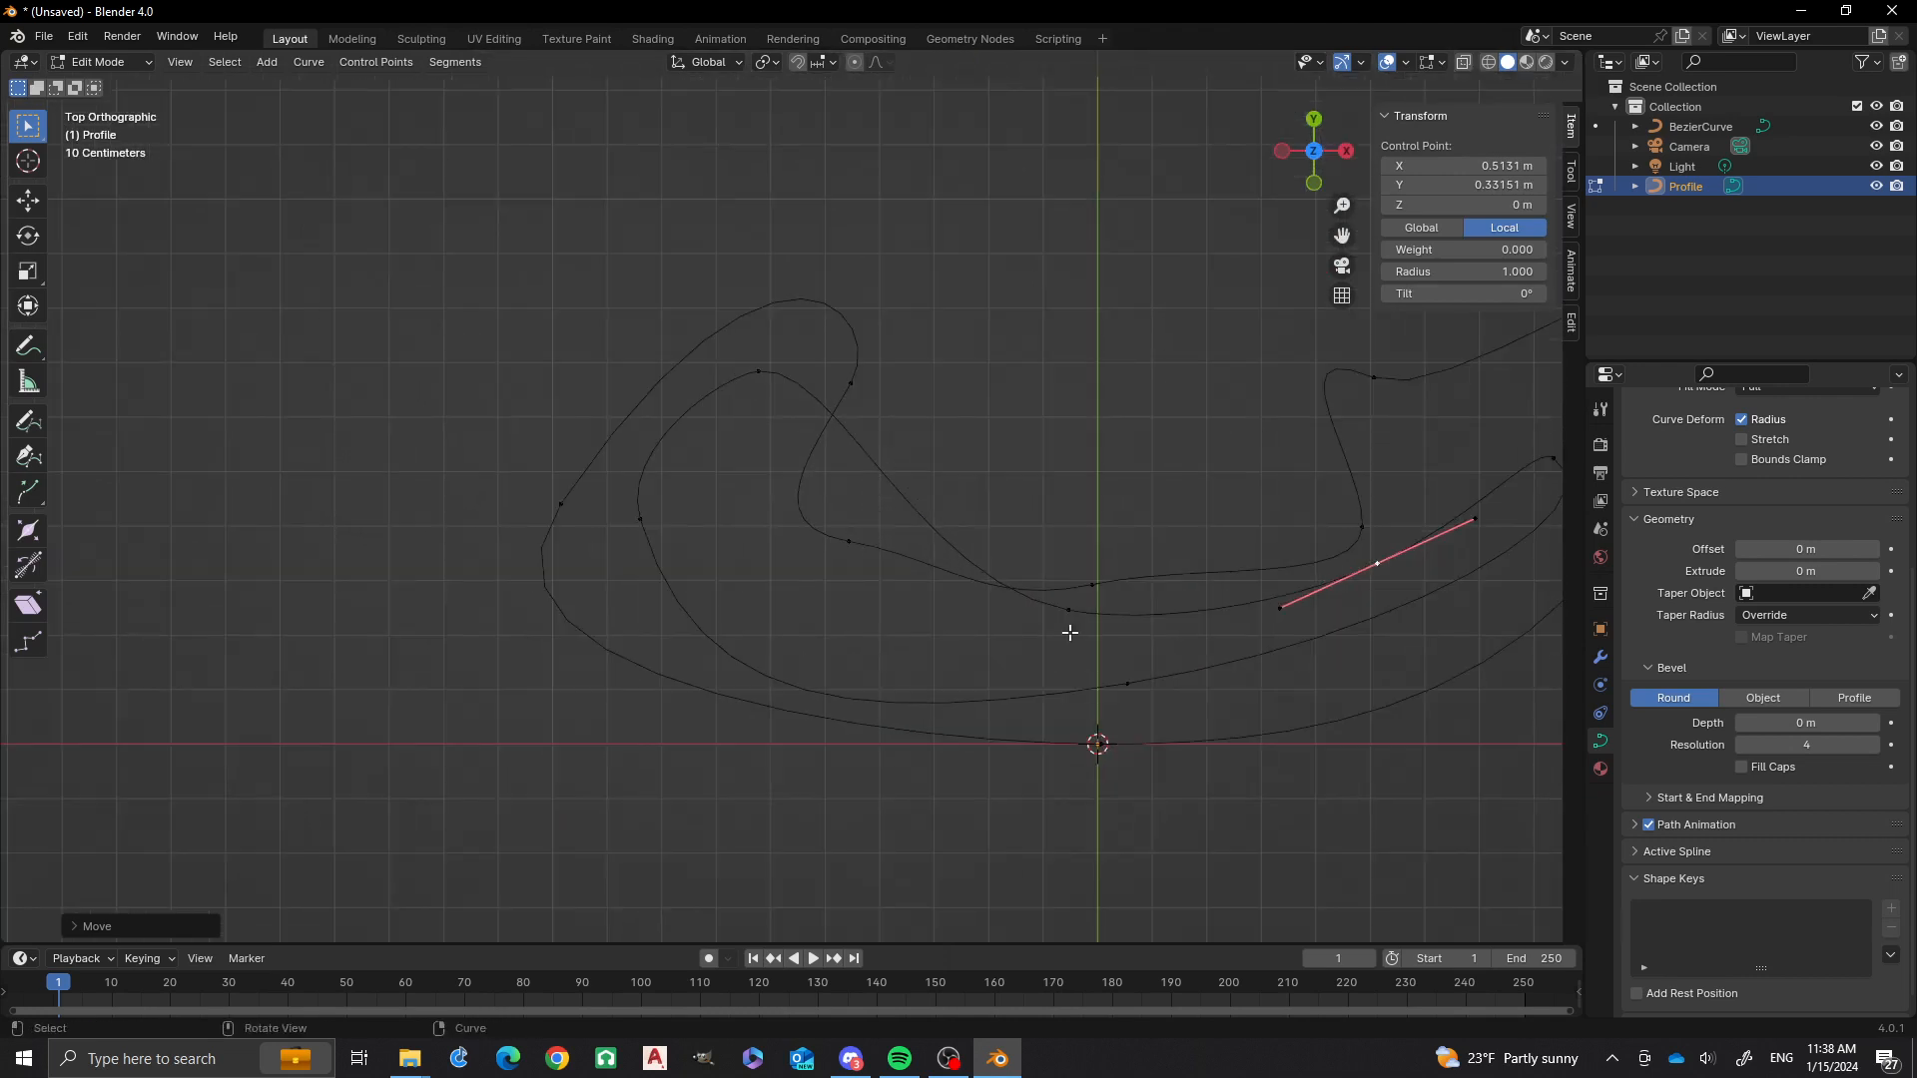
pyautogui.click(1069, 632)
pyautogui.keyDown('shift'); pyautogui.click(774, 377); pyautogui.keyUp('shift')
pyautogui.rightClick(879, 469)
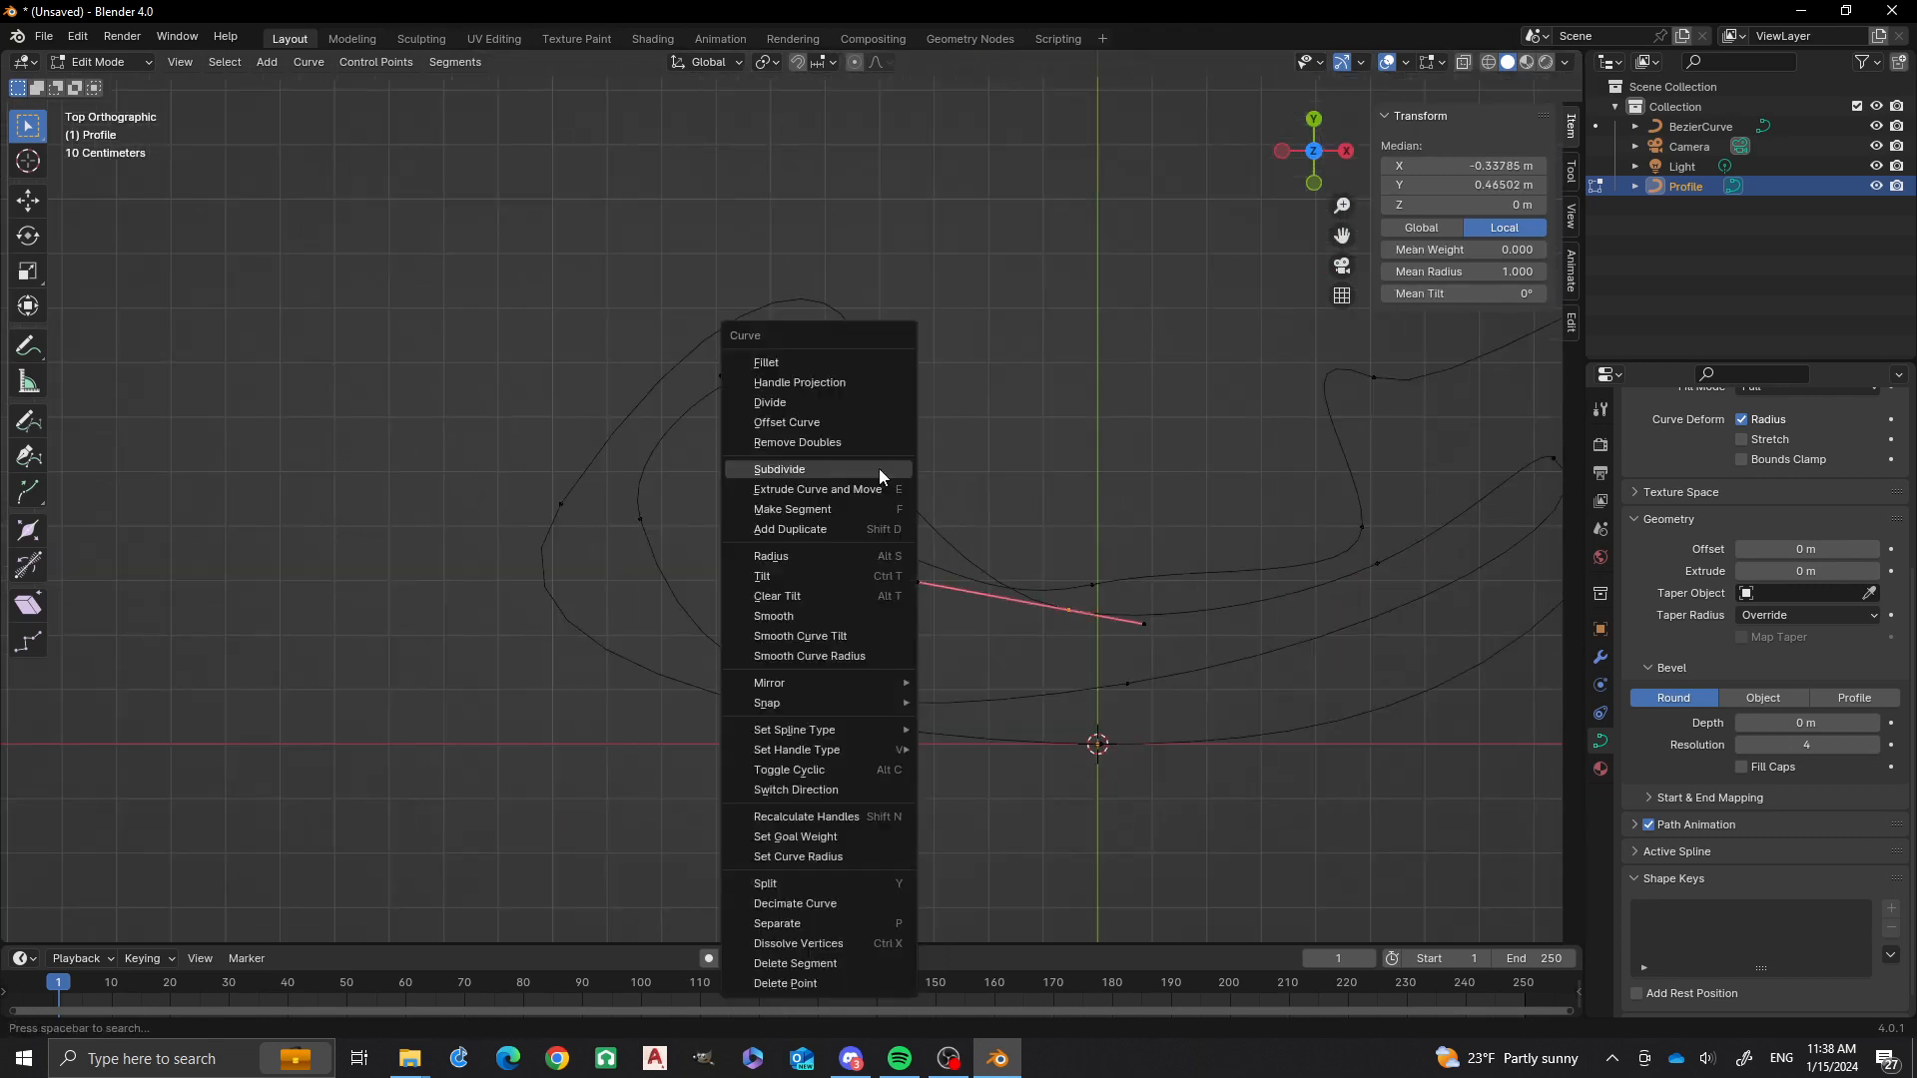
pyautogui.click(879, 470)
pyautogui.press('g')
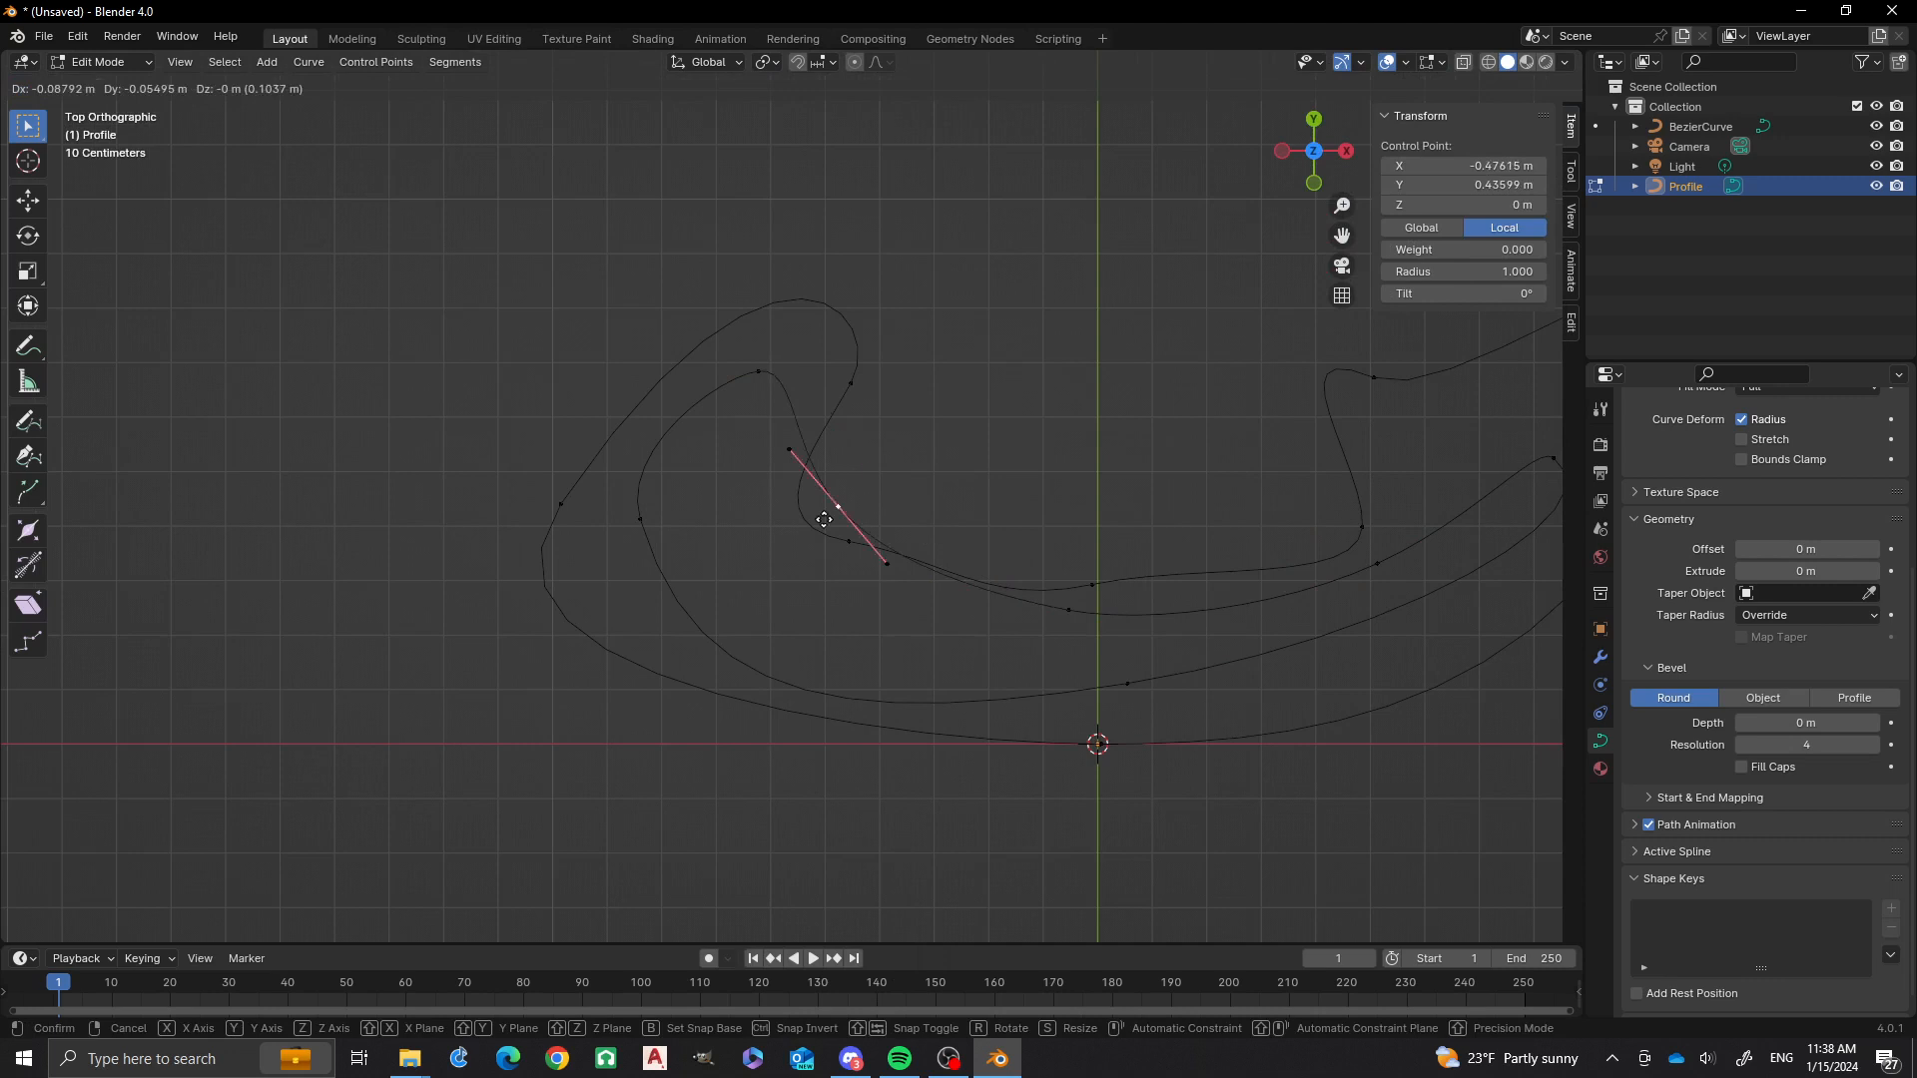
pyautogui.click(801, 554)
pyautogui.scroll(-1, 785, 504)
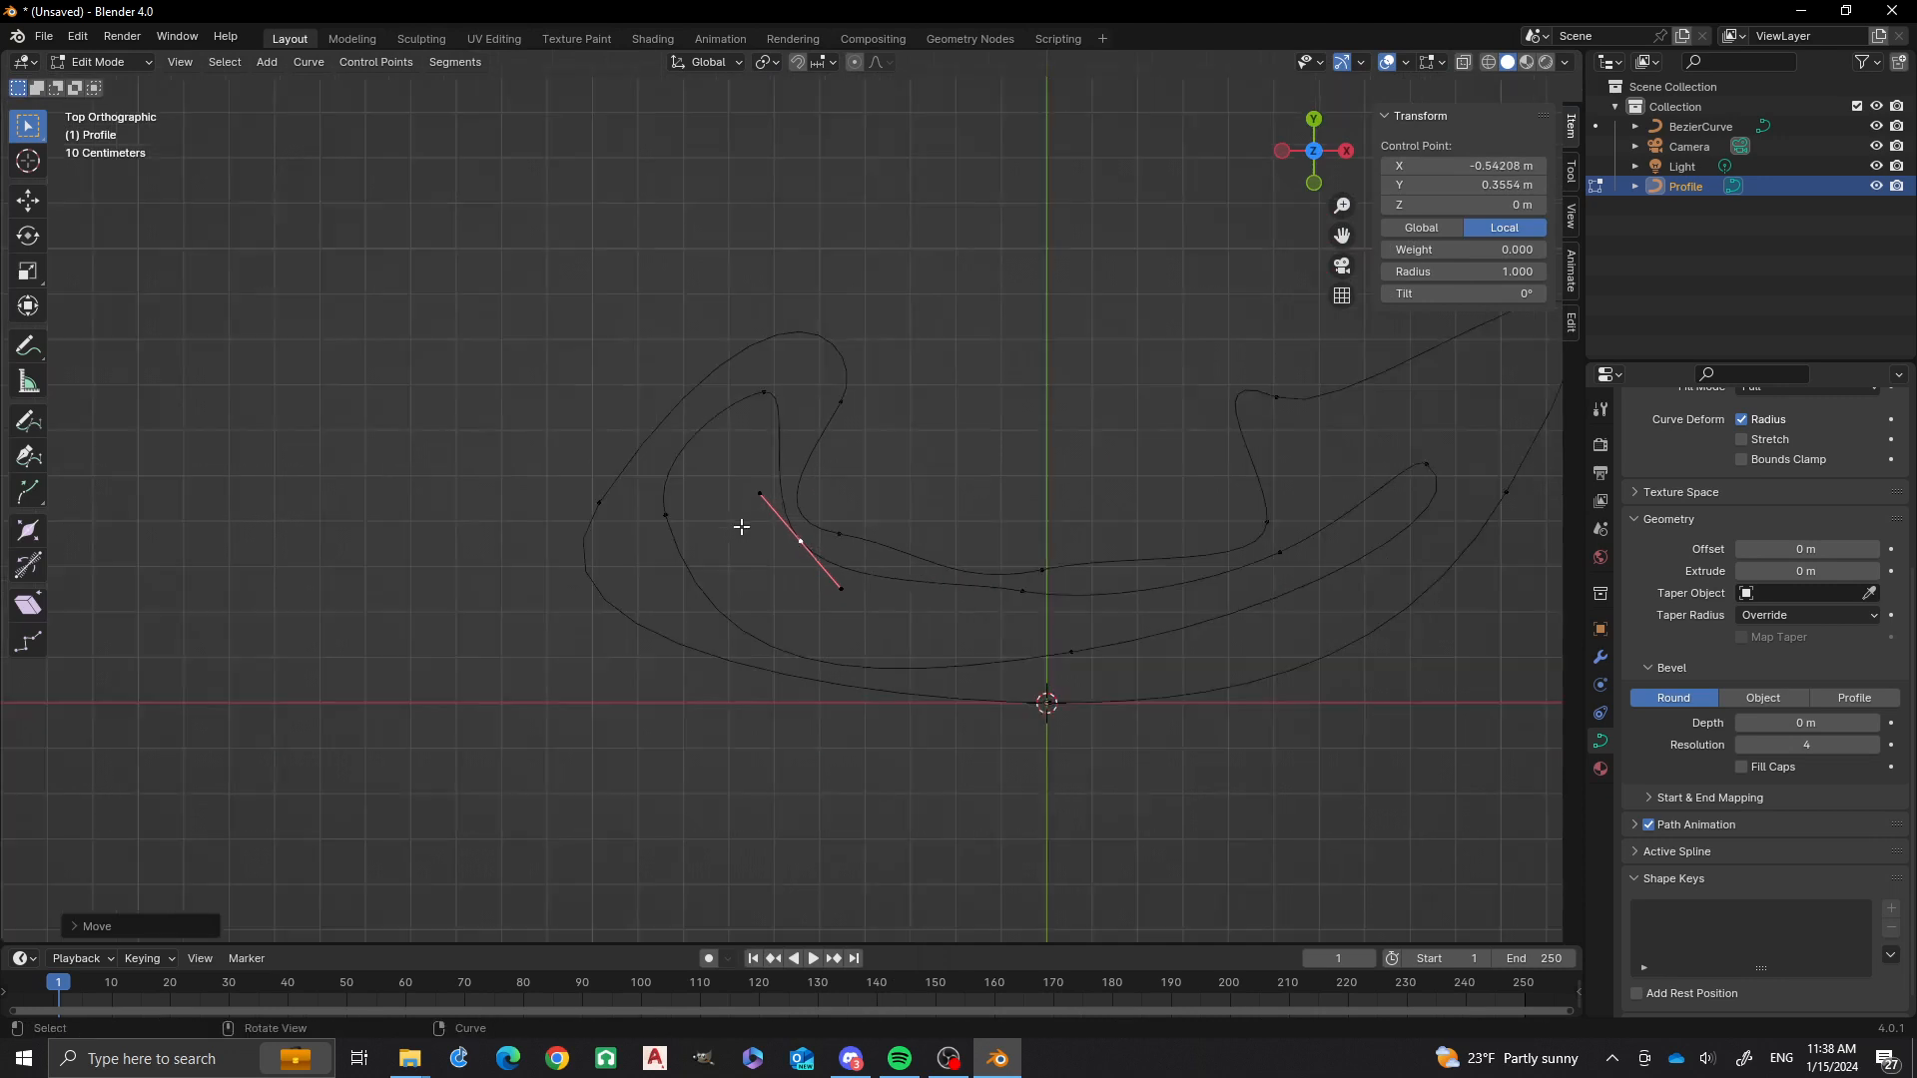
pyautogui.scroll(-1, 741, 526)
pyautogui.click(1192, 751)
# Examine the hollow cross-section at the swept curve's end in perspective and the whole sweep from above.
pyautogui.scroll(-3, 963, 483)
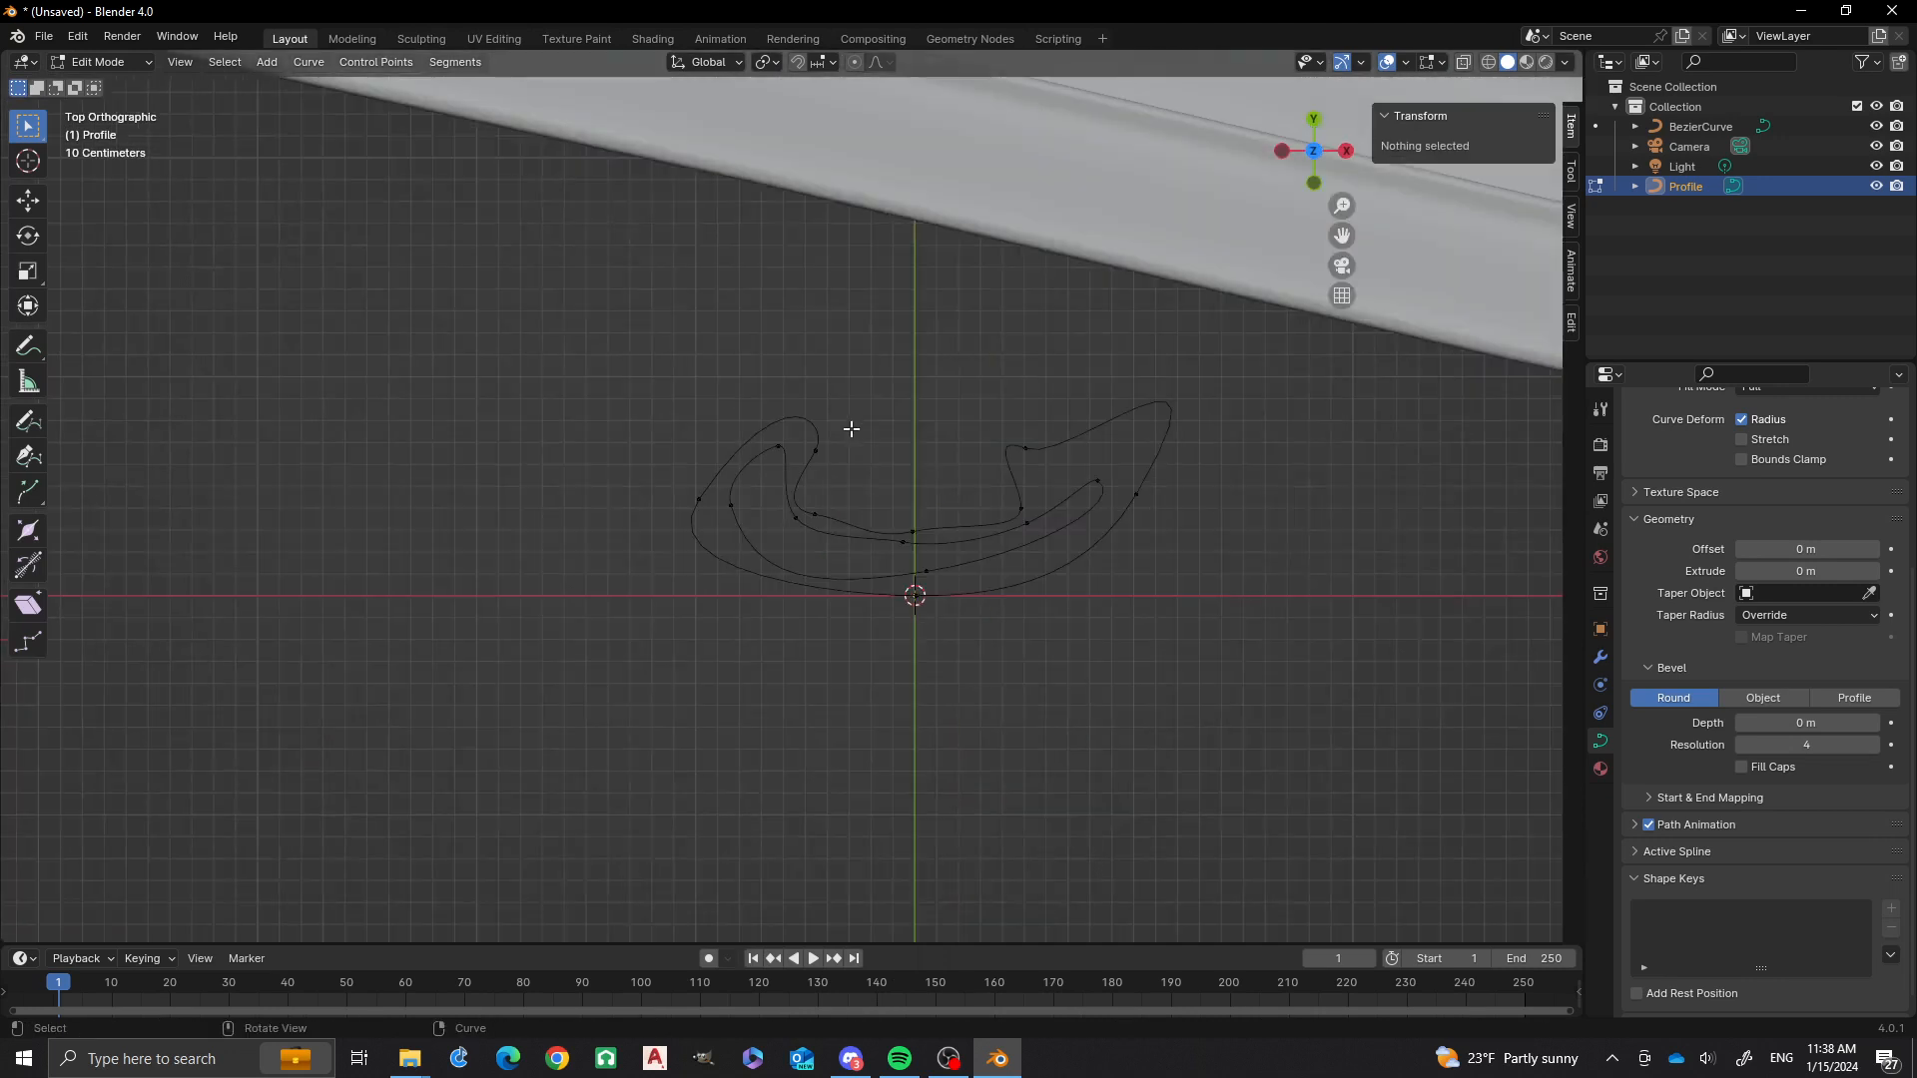
pyautogui.moveTo(850, 428); pyautogui.dragTo(554, 396, button='middle')
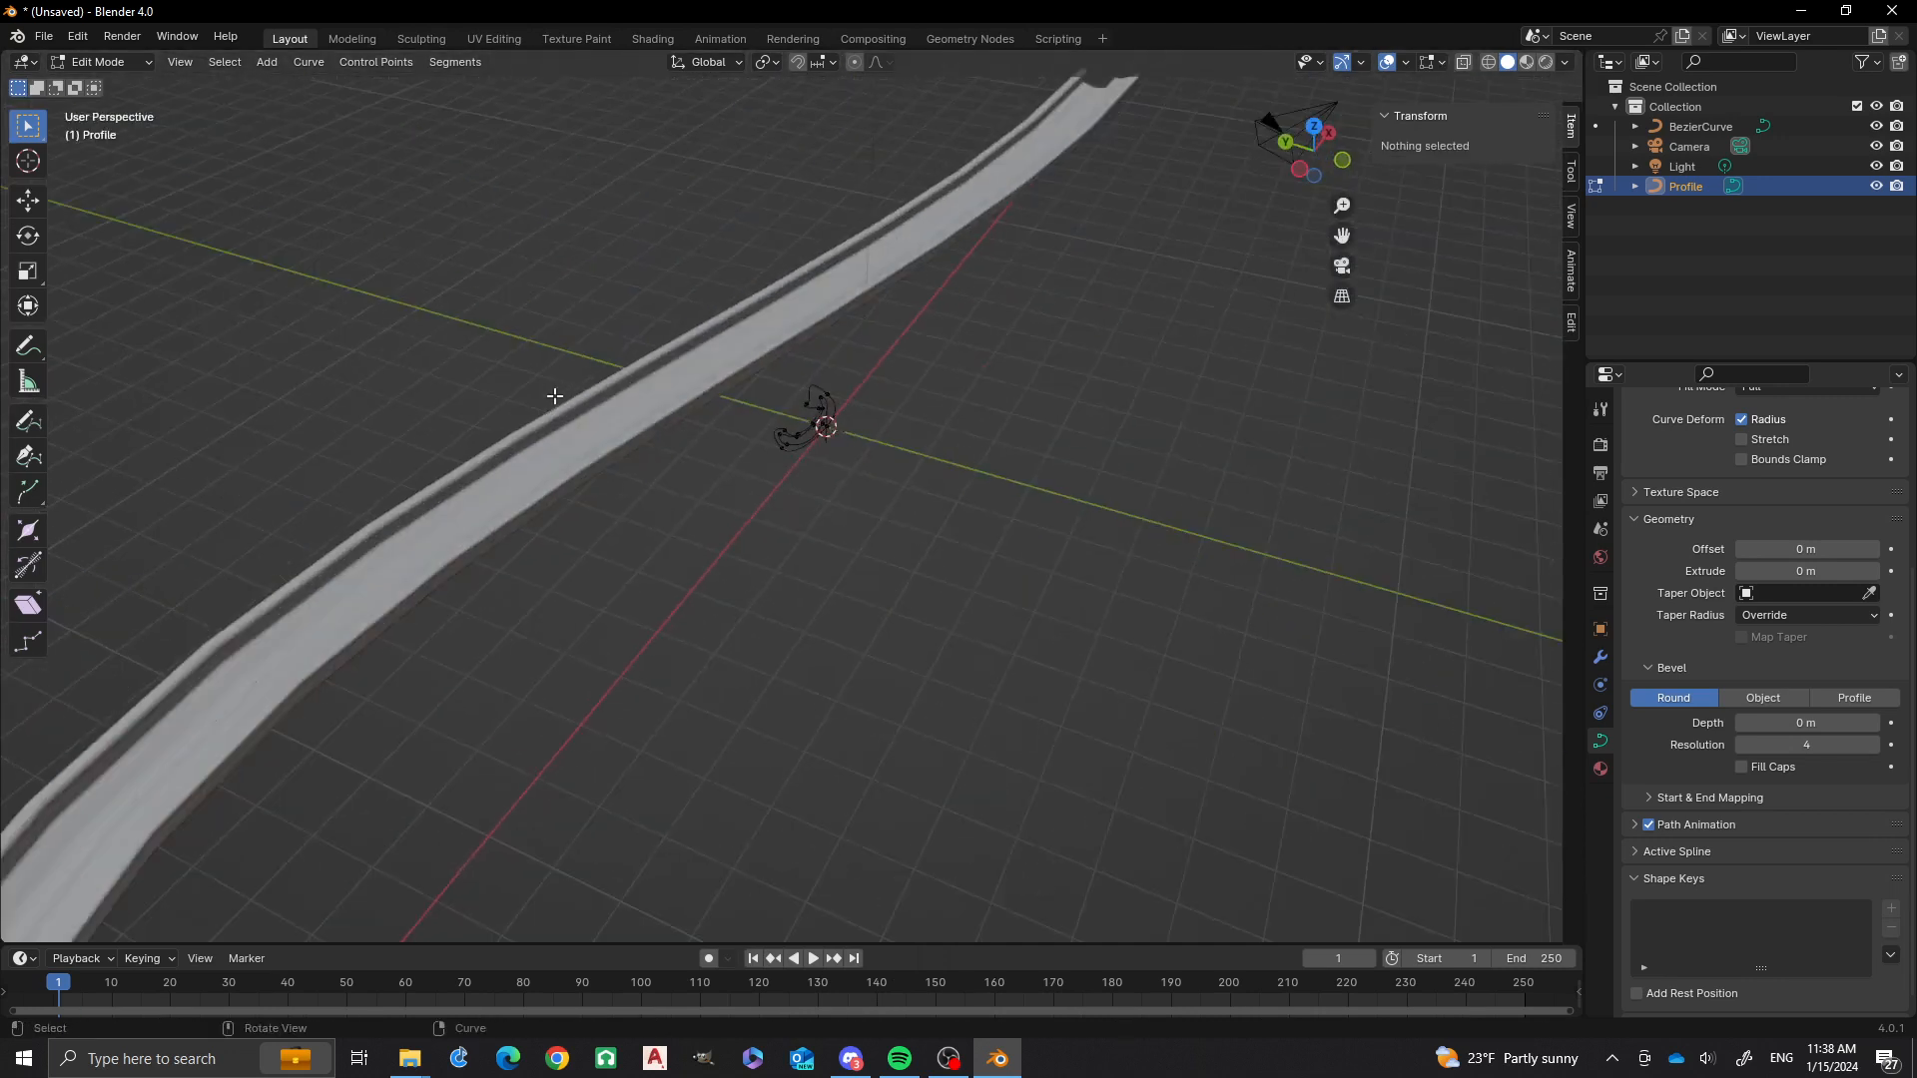
pyautogui.scroll(-4, 552, 411)
pyautogui.scroll(2, 599, 718)
pyautogui.moveTo(603, 719); pyautogui.dragTo(603, 476, button='middle')
pyautogui.scroll(1, 696, 450)
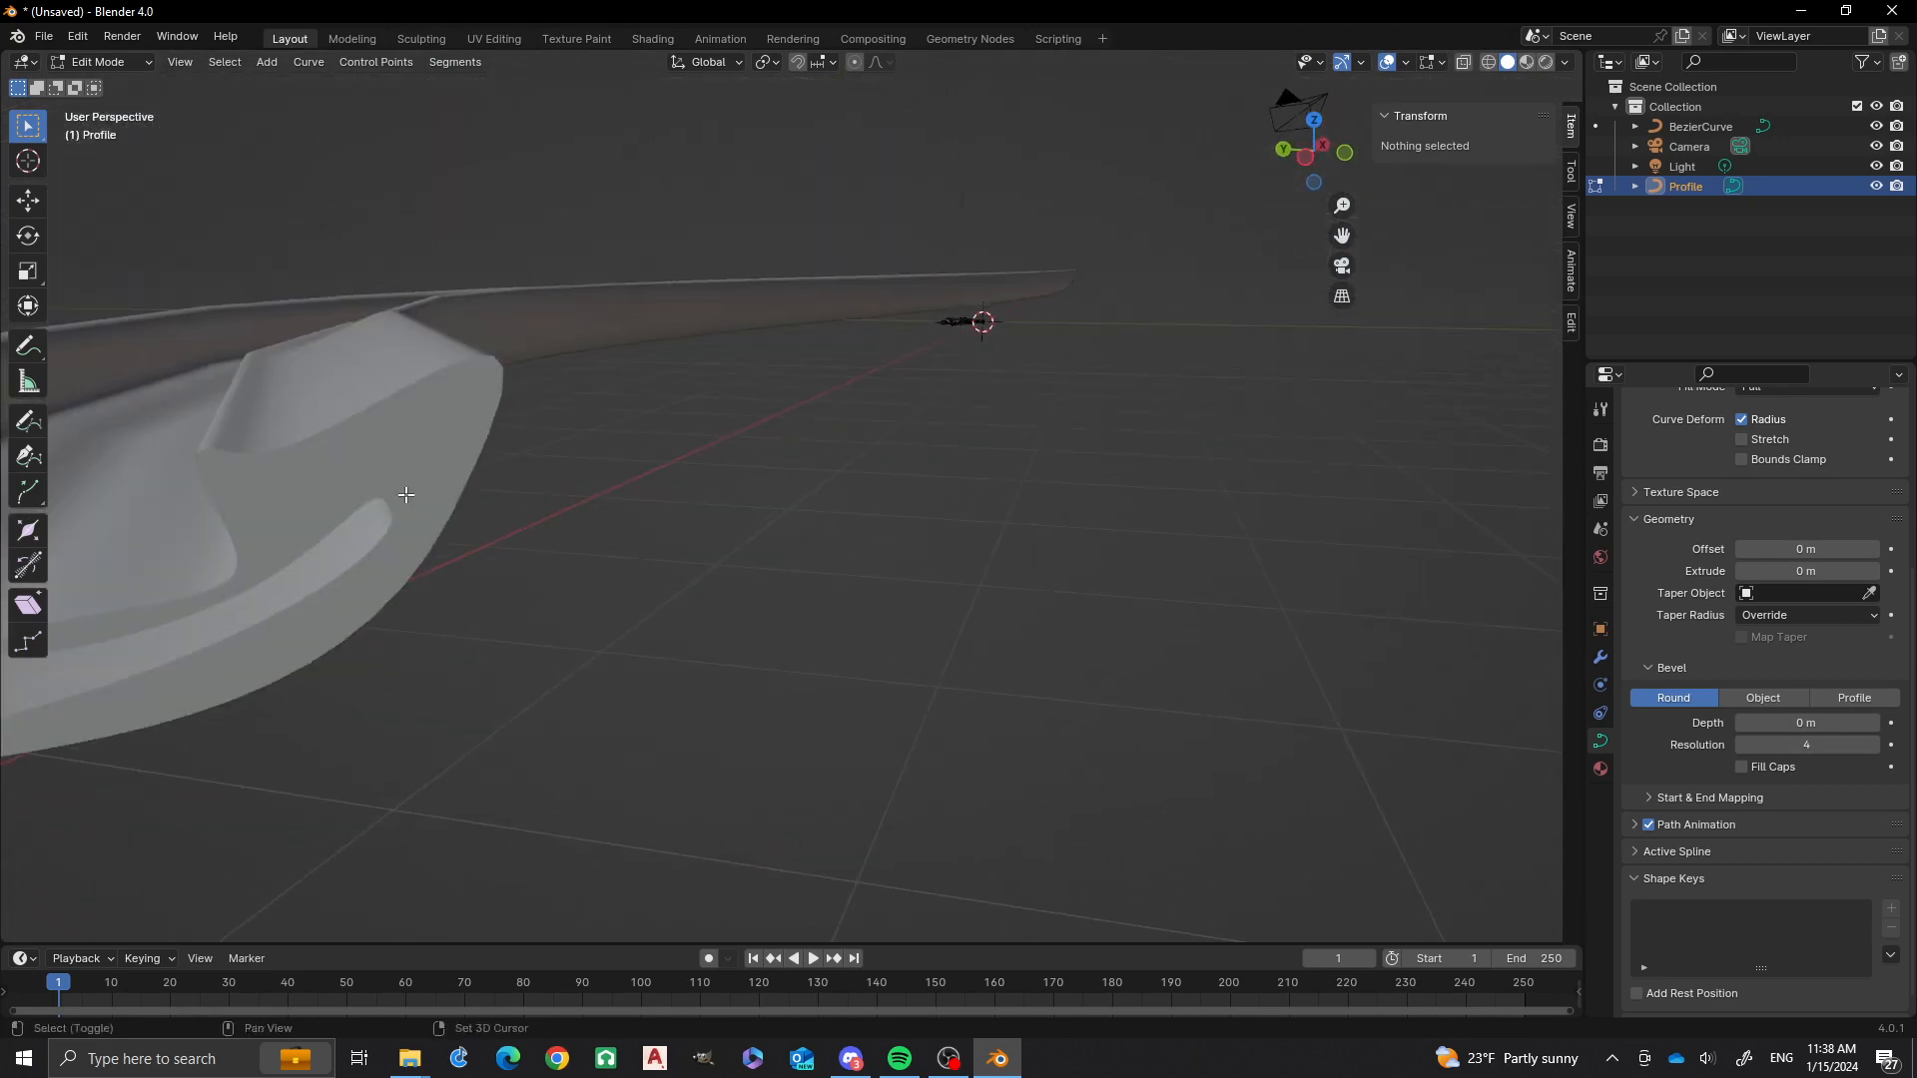
pyautogui.keyDown('shift'); pyautogui.moveTo(405, 495); pyautogui.dragTo(481, 476, button='middle'); pyautogui.keyUp('shift')
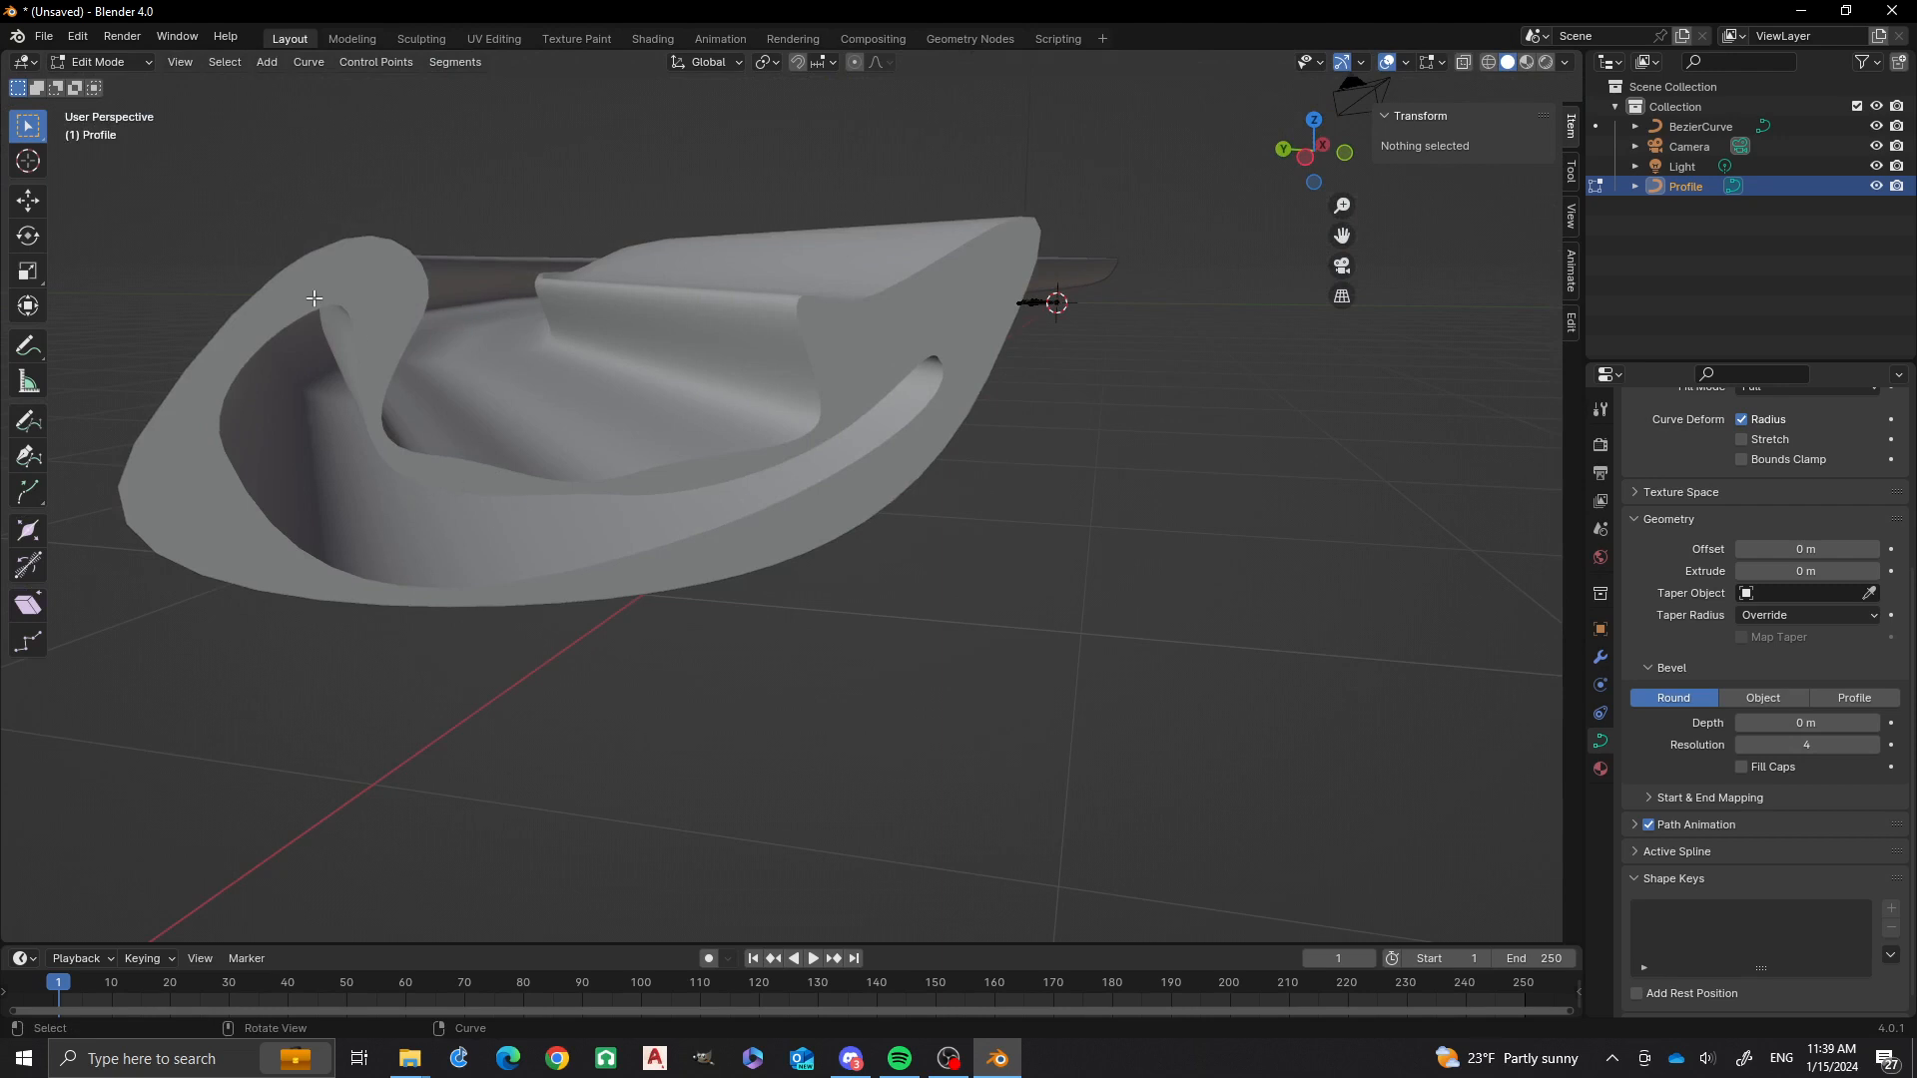
pyautogui.moveTo(389, 509); pyautogui.dragTo(779, 674, button='middle')
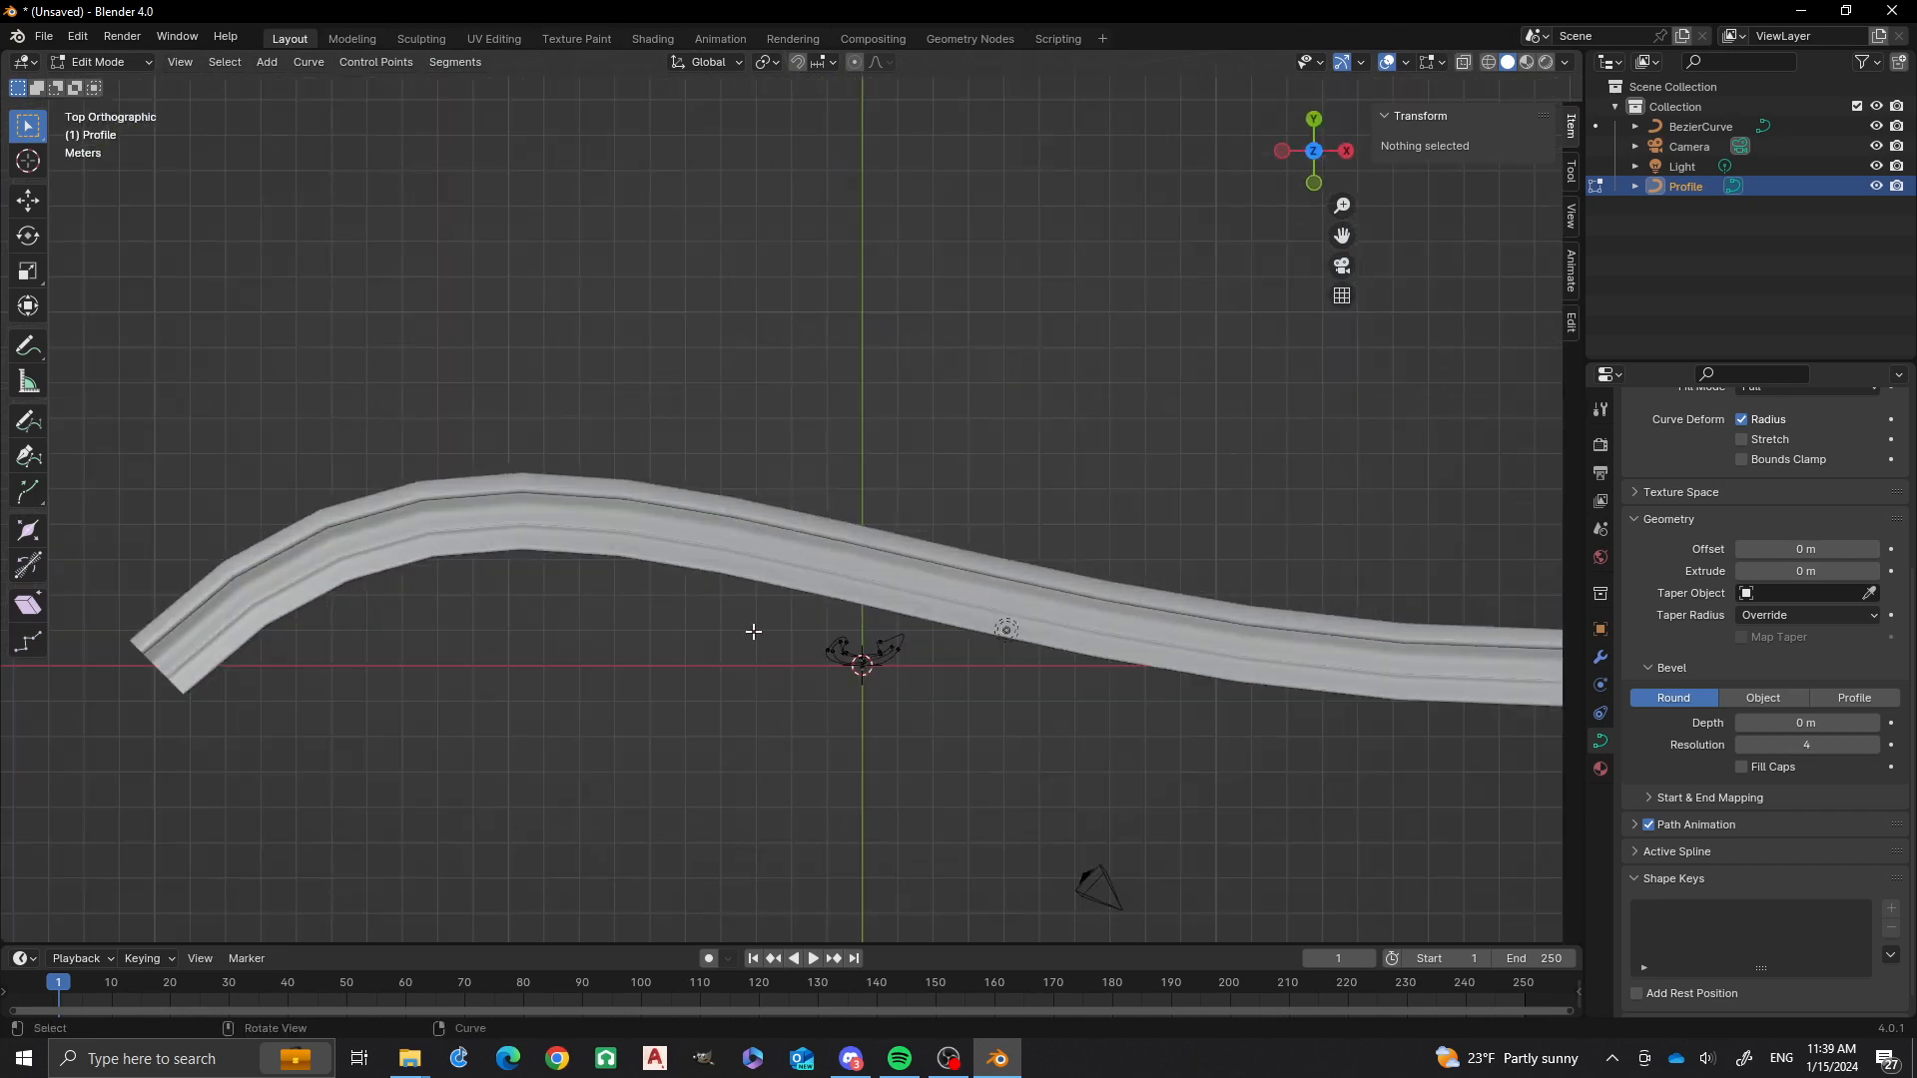